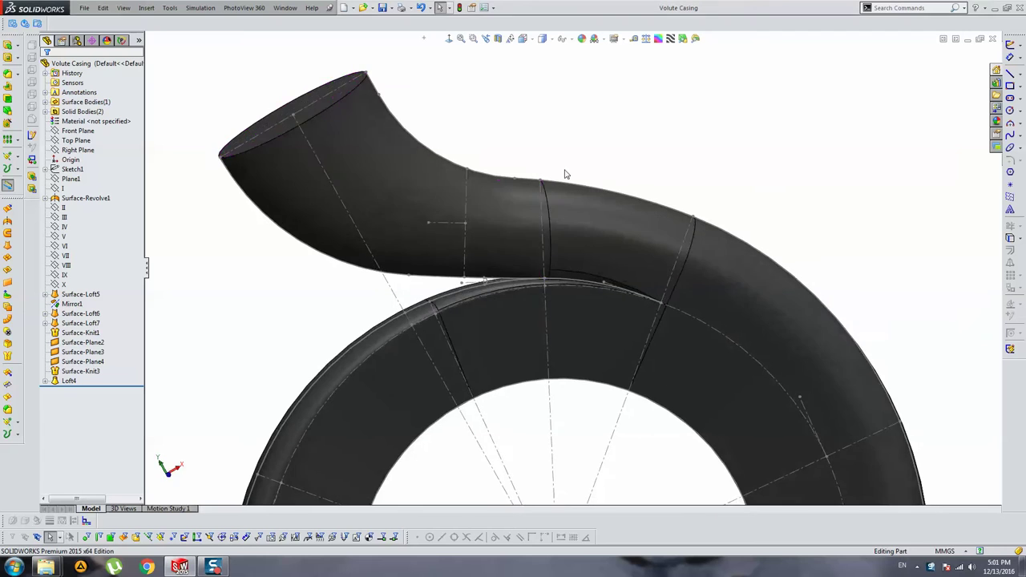
Orbit around the tongue and inspect the Loft4 and transparent loft surfaces.
scroll(543, 318, down, 5)
scroll(542, 321, up, 4)
scroll(543, 283, down, 3)
mouse_move(543, 282)
middle_down()
mouse_move(620, 265)
mouse_move(602, 291)
mouse_move(627, 238)
mouse_move(650, 276)
mouse_move(525, 273)
mouse_move(649, 279)
mouse_move(634, 269)
mouse_move(607, 273)
mouse_move(662, 267)
mouse_move(543, 266)
middle_up()
click(593, 274)
scroll(544, 266, down, 3)
key(Escape)
scroll(547, 266, down, 3)
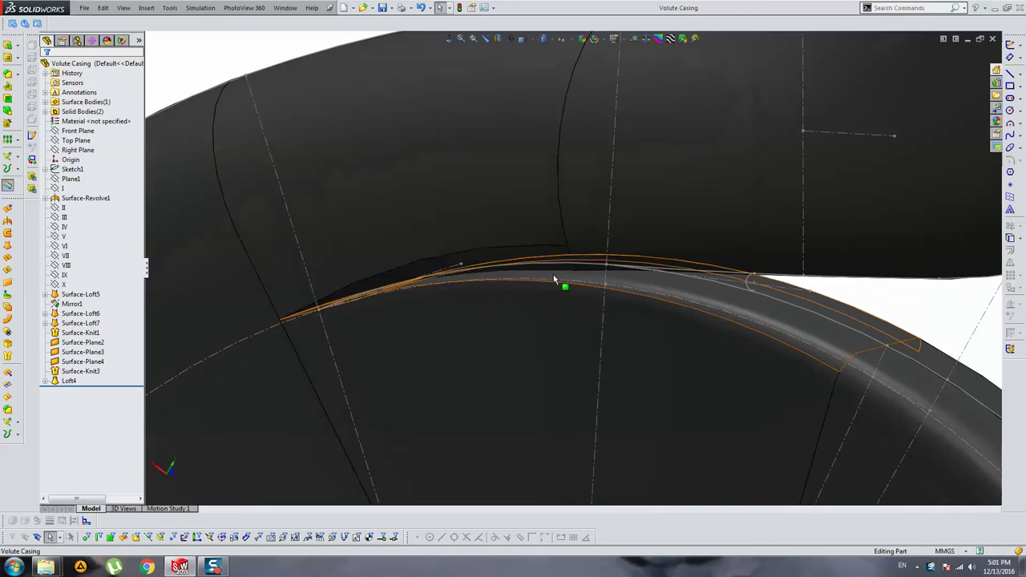
click(550, 264)
ctrl+click(560, 277)
middle_drag(560, 276, 554, 286)
key(Escape)
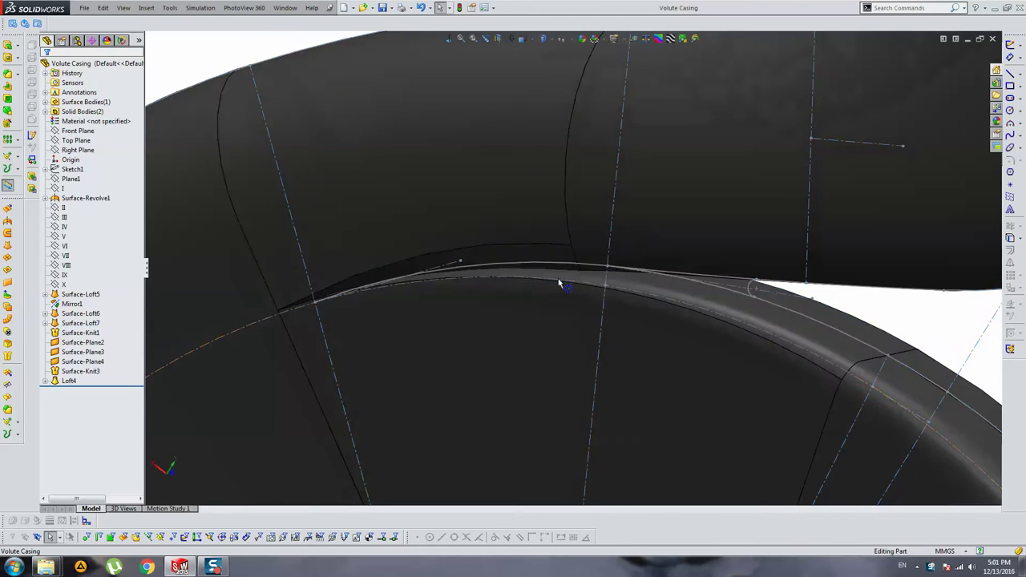
scroll(553, 287, up, 3)
scroll(633, 273, down, 3)
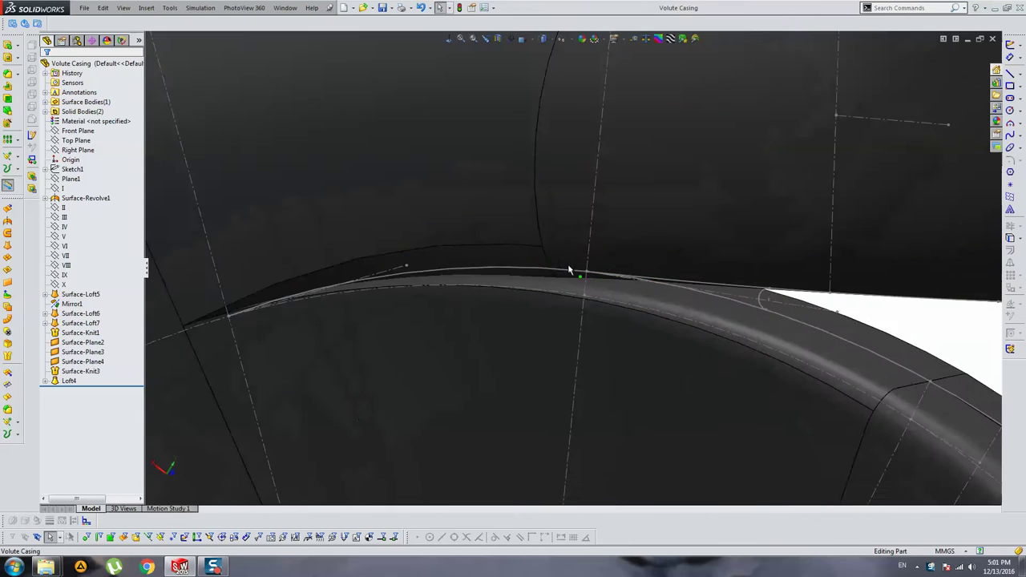
scroll(572, 270, down, 2)
mouse_move(534, 313)
middle_down()
mouse_move(506, 291)
mouse_move(524, 305)
mouse_move(534, 264)
mouse_move(515, 259)
mouse_move(614, 328)
mouse_move(545, 256)
mouse_move(596, 256)
mouse_move(610, 243)
middle_up()
click(609, 314)
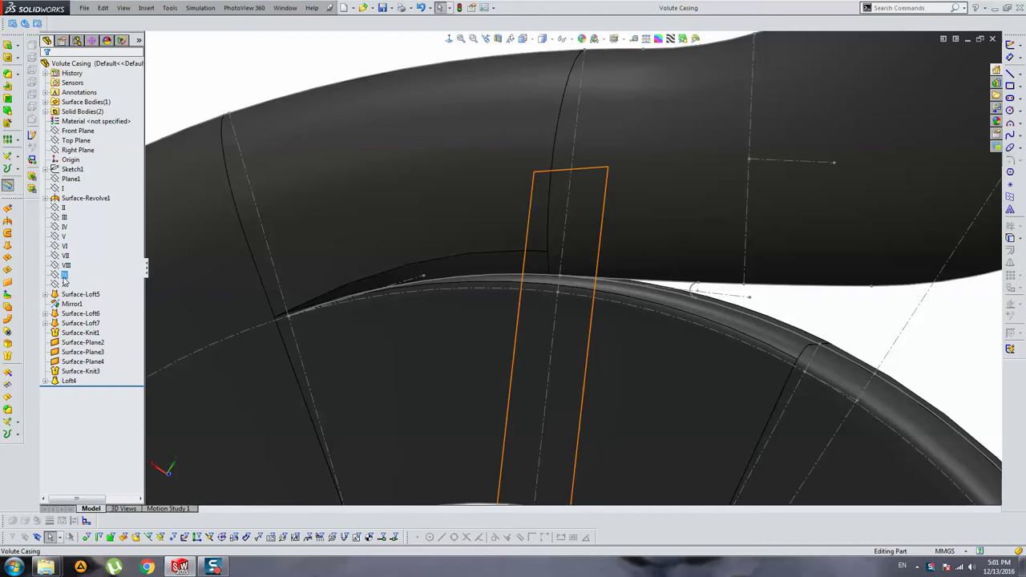
Start Sketch20 from sketch IX and draw a short 3-point arc across the tongue.
click(64, 277)
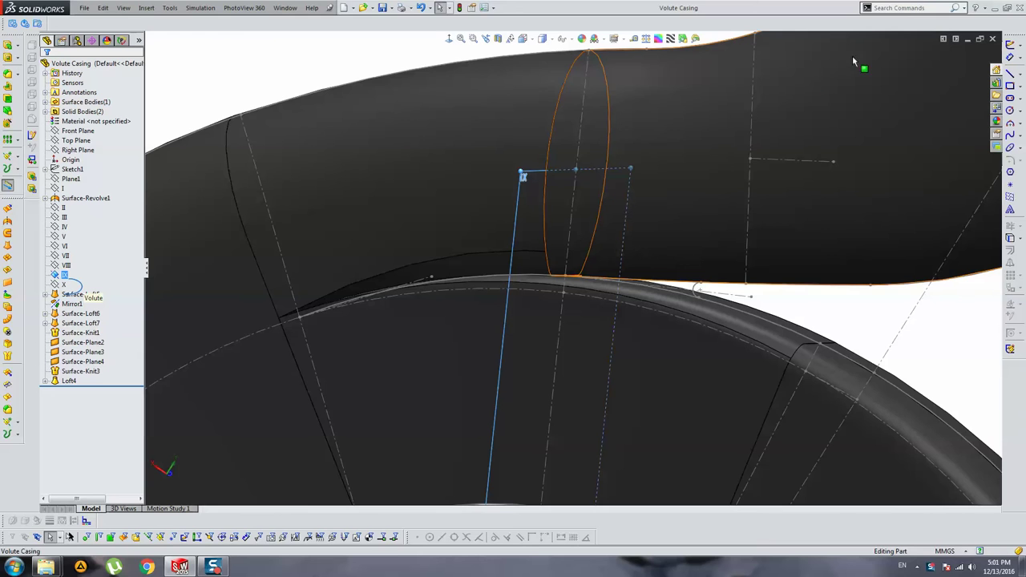
click(1012, 45)
middle_drag(527, 310, 618, 270)
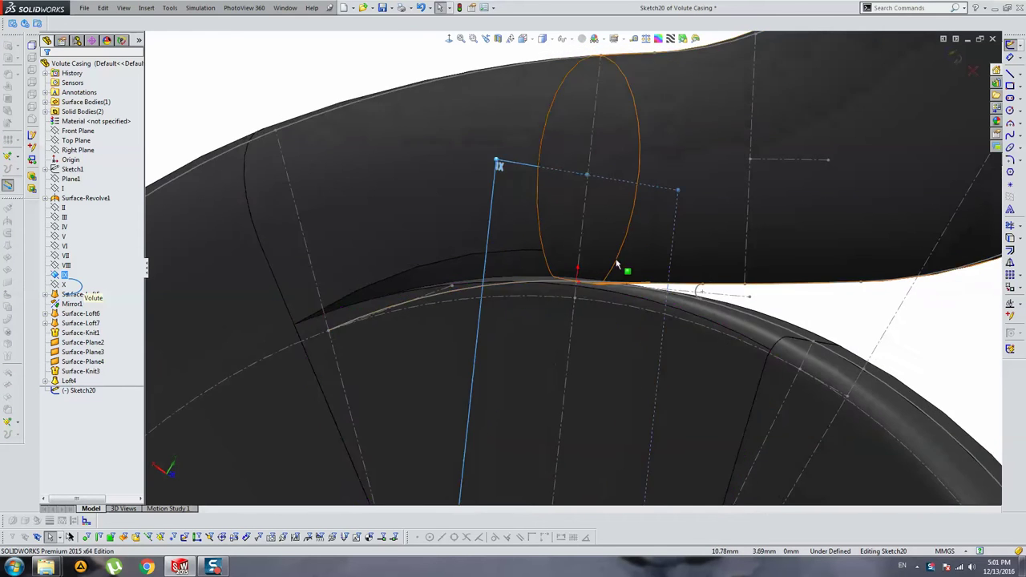
scroll(498, 277, down, 5)
middle_drag(498, 276, 487, 255)
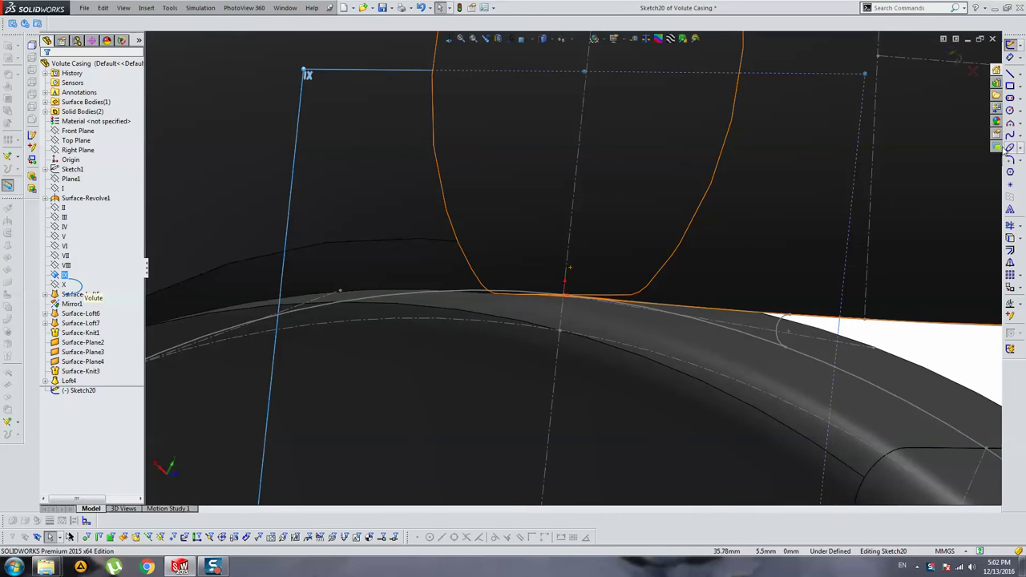
click(1009, 123)
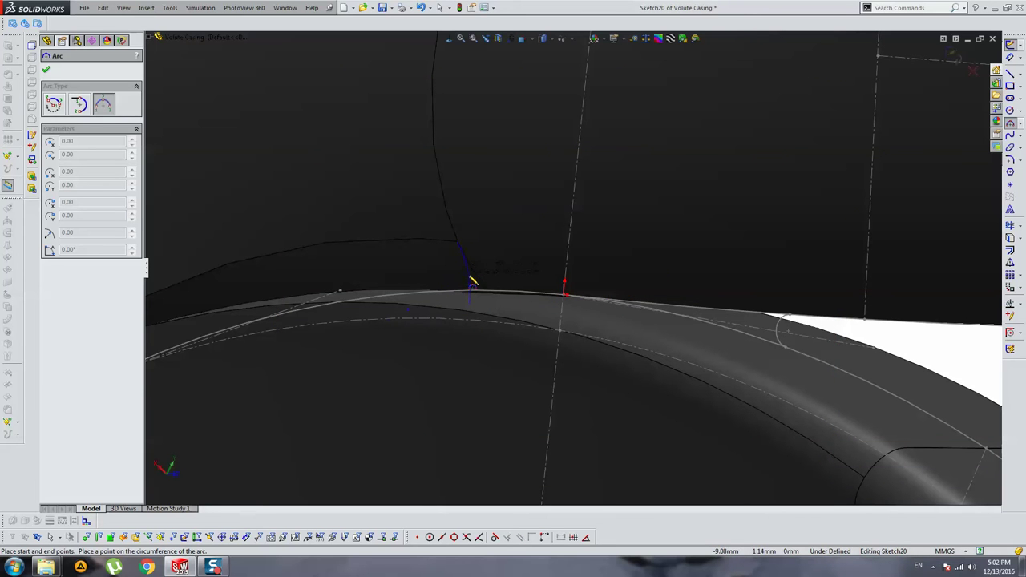
click(459, 243)
key(Escape)
Make the arc tangent to the upper loft edge.
ctrl+click(446, 208)
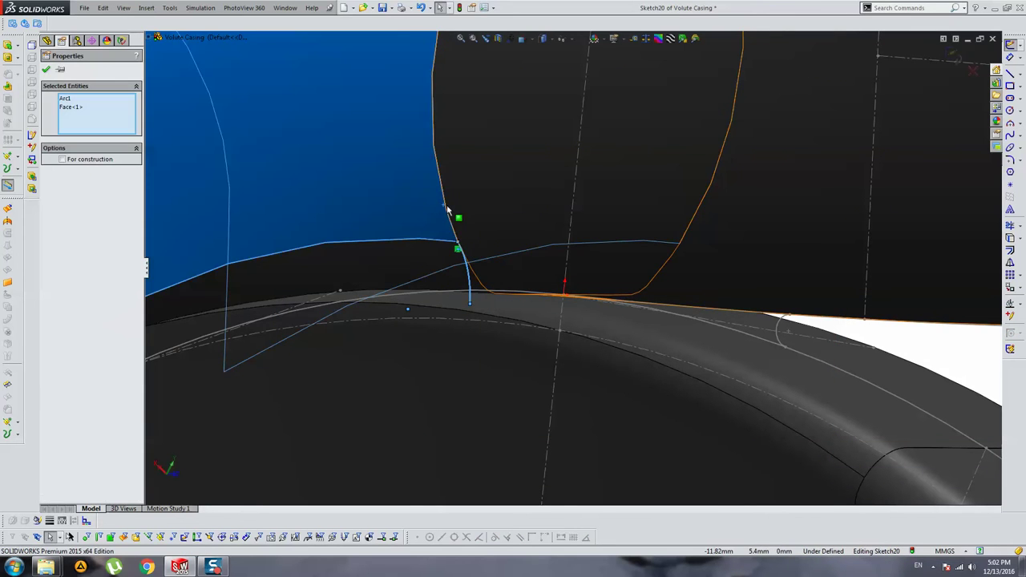
ctrl+click(447, 210)
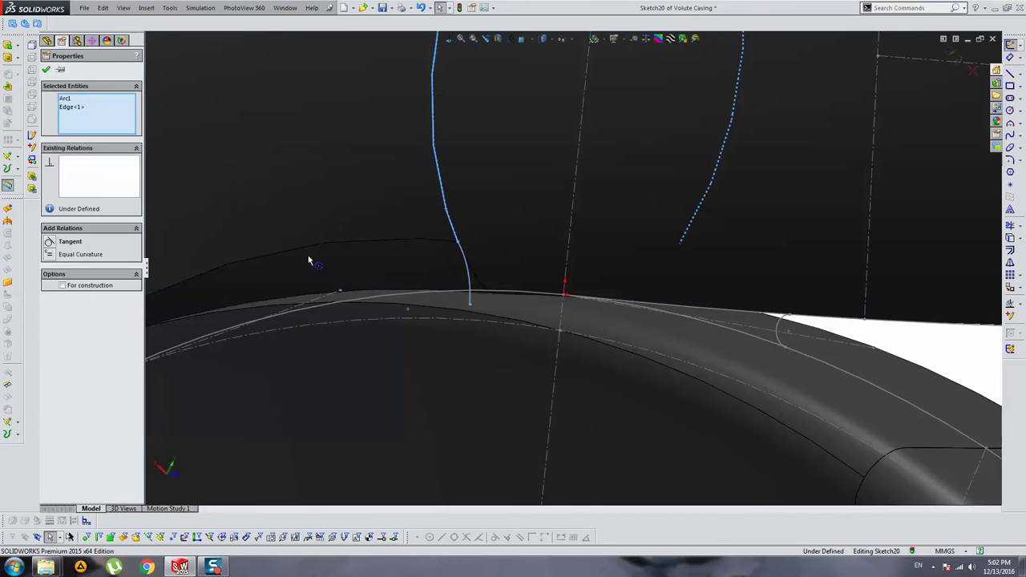
click(71, 242)
key(Escape)
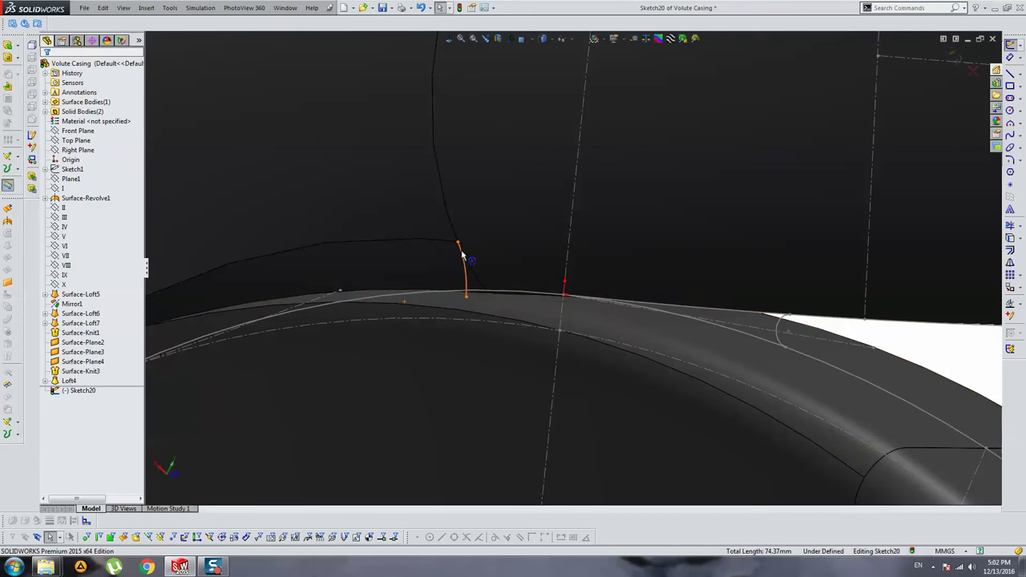
Try relating the arc's lower endpoint to the lower curved edge, abandoning the invalid relation.
click(450, 227)
key(Escape)
drag(466, 296, 457, 321)
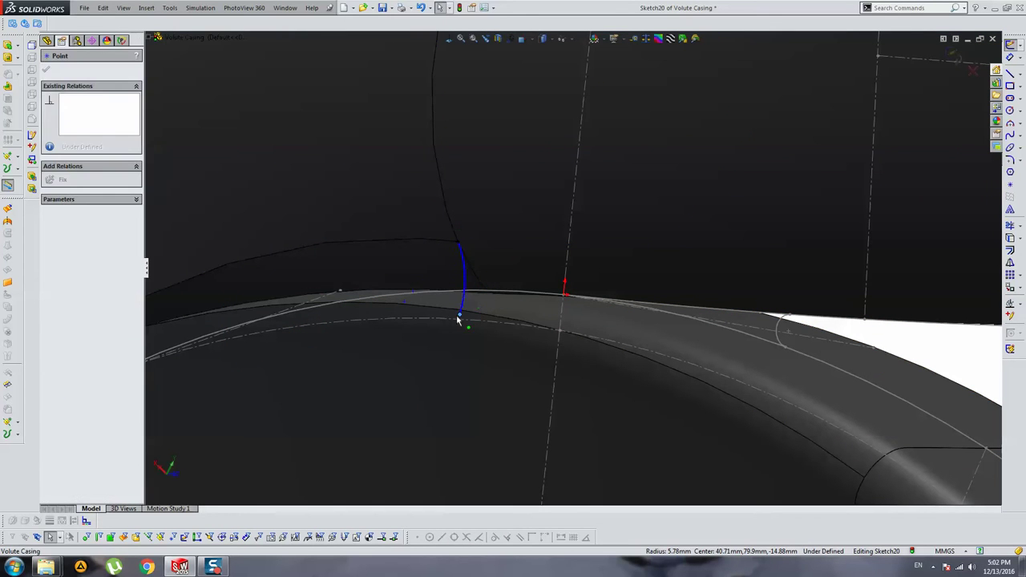
ctrl+click(465, 311)
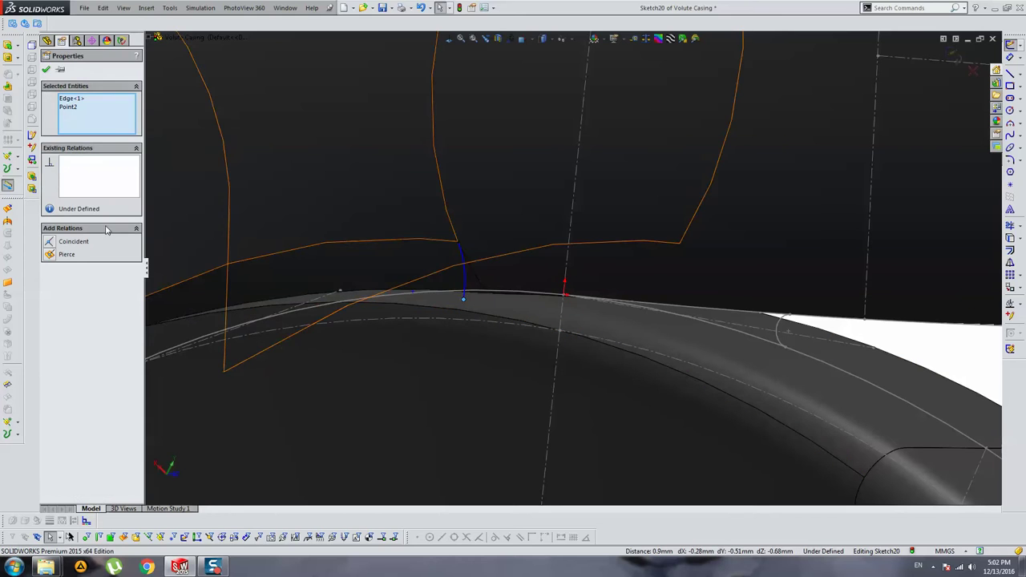
key(Return)
mouse_move(481, 291)
middle_down()
mouse_move(447, 275)
mouse_move(476, 321)
middle_up()
ctrl+click(464, 309)
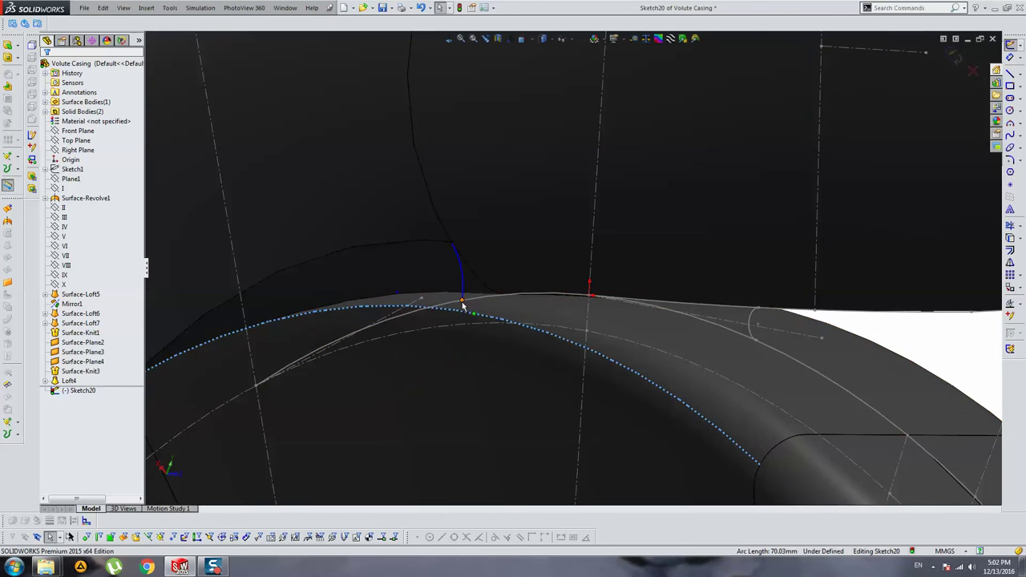
click(74, 243)
mouse_move(373, 284)
middle_down()
mouse_move(449, 300)
mouse_move(448, 309)
middle_up()
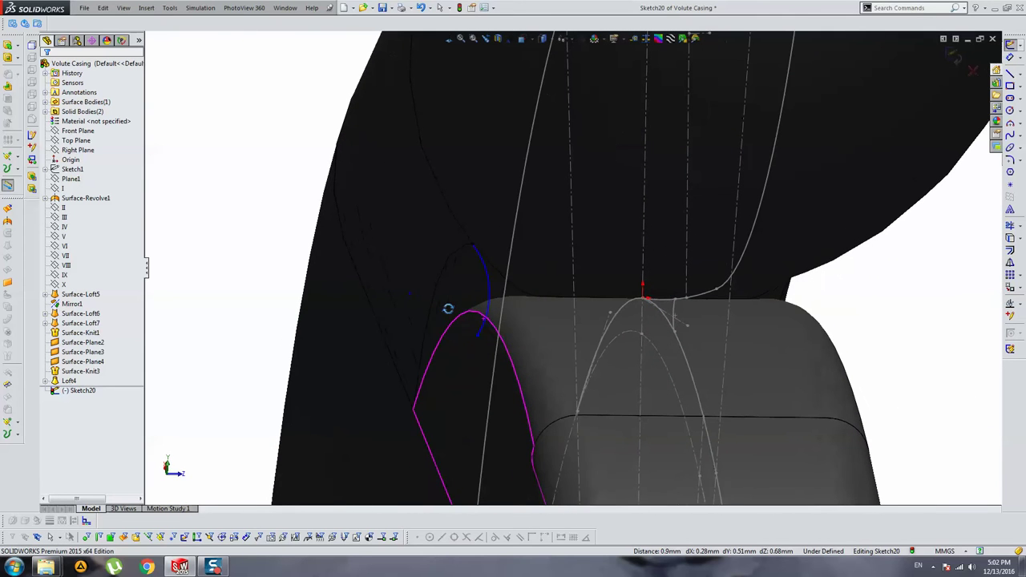
Delete the first arc, redraw it, and try then undo a pierce relation to the loft edge.
click(485, 289)
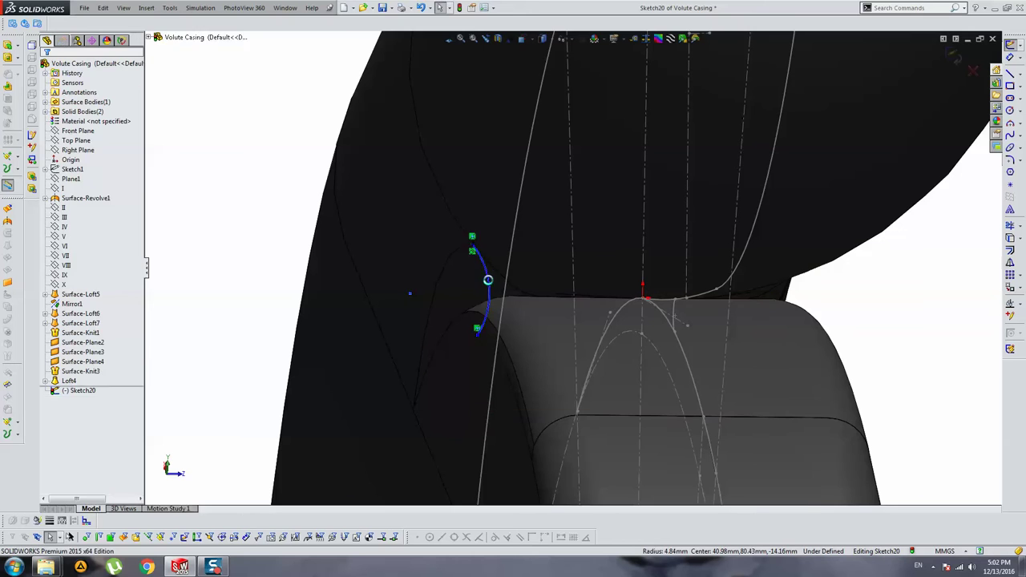
key(Delete)
click(1010, 123)
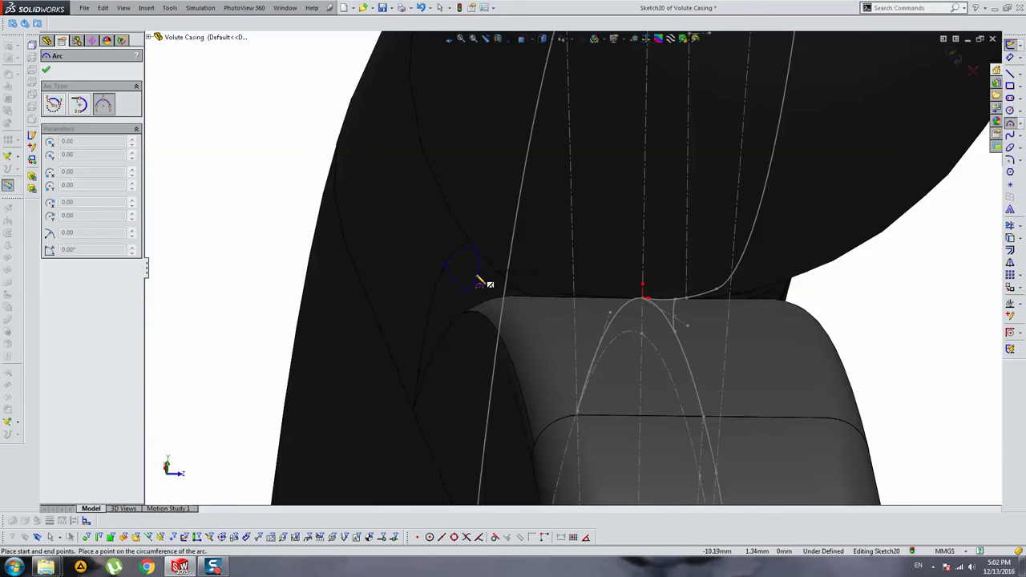
key(Escape)
click(464, 293)
ctrl+click(475, 313)
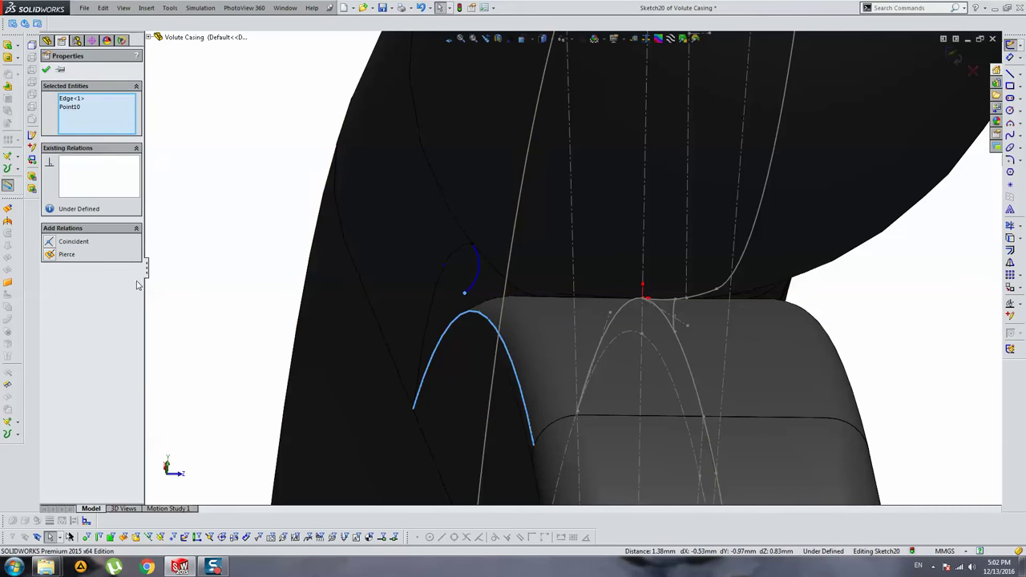
click(67, 254)
key(ctrl+z)
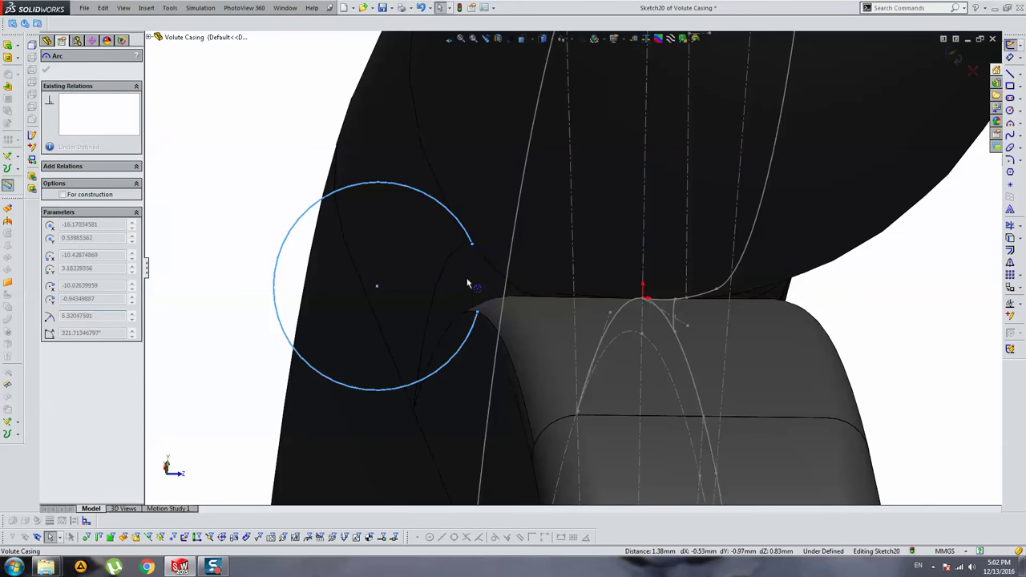
Reshape the new arc into a short curve tangent to the upper loft edge.
click(477, 281)
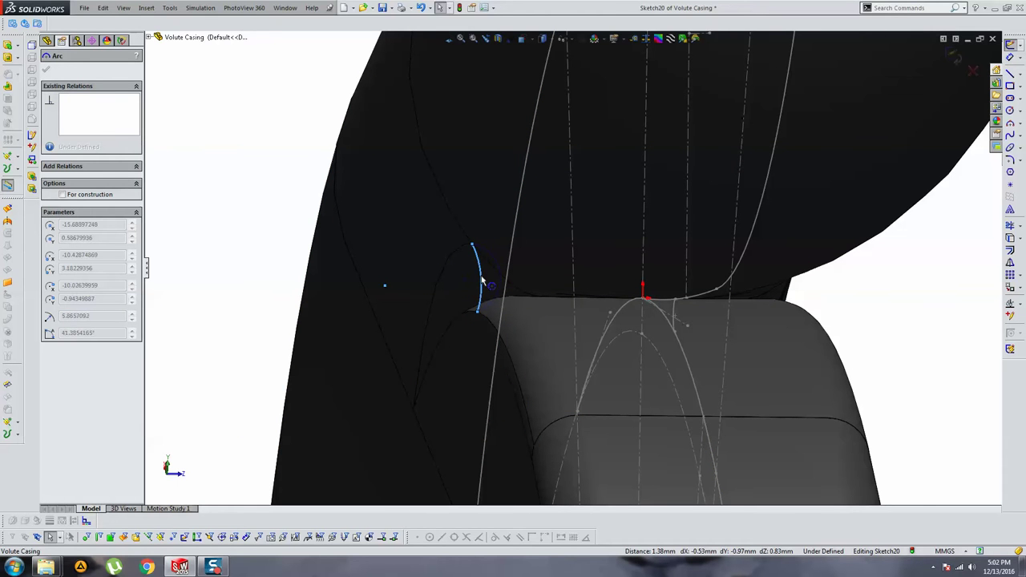
drag(475, 282, 479, 281)
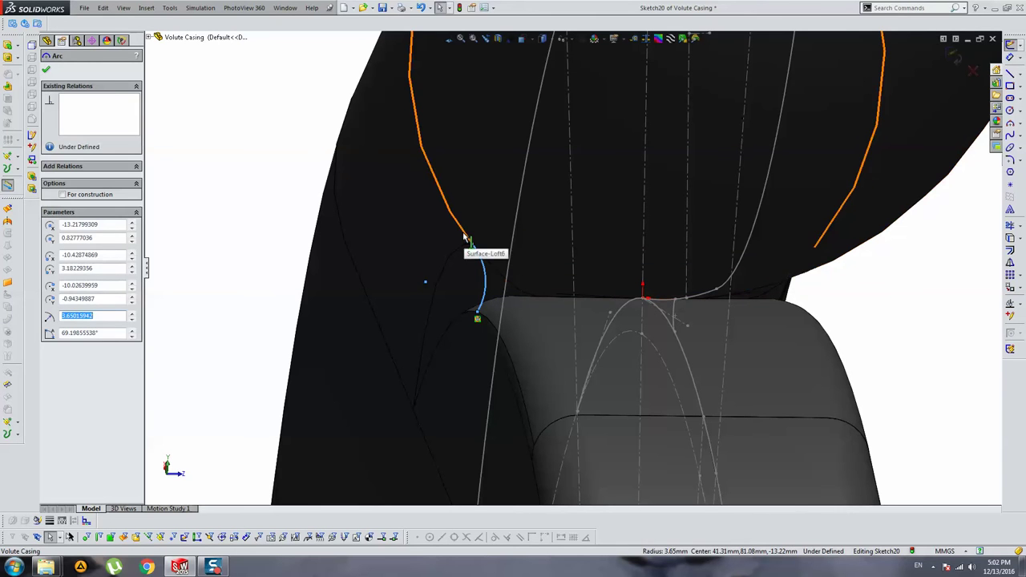
ctrl+click(393, 263)
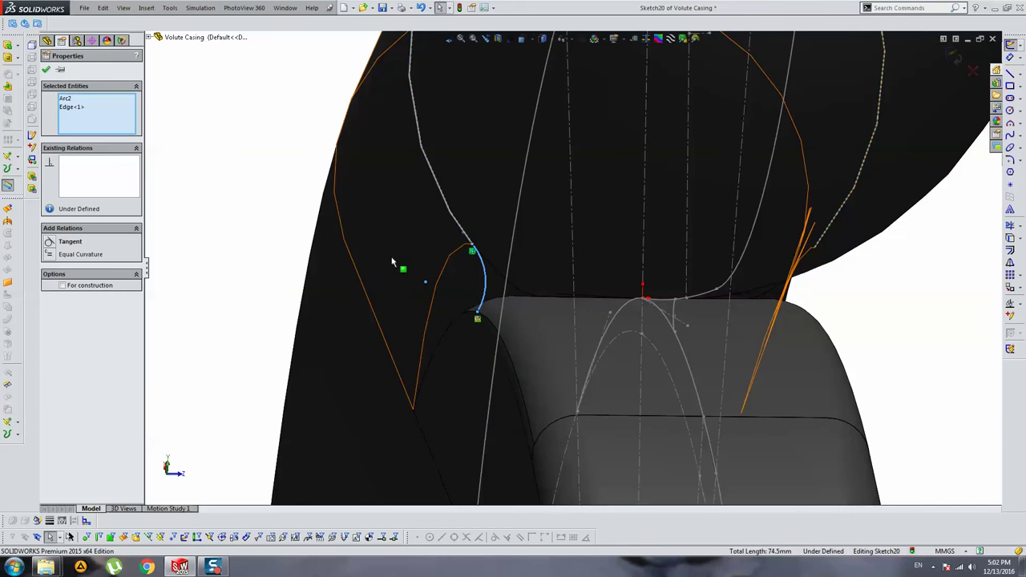
click(81, 244)
mouse_move(671, 320)
middle_down()
mouse_move(644, 271)
mouse_move(735, 267)
middle_up()
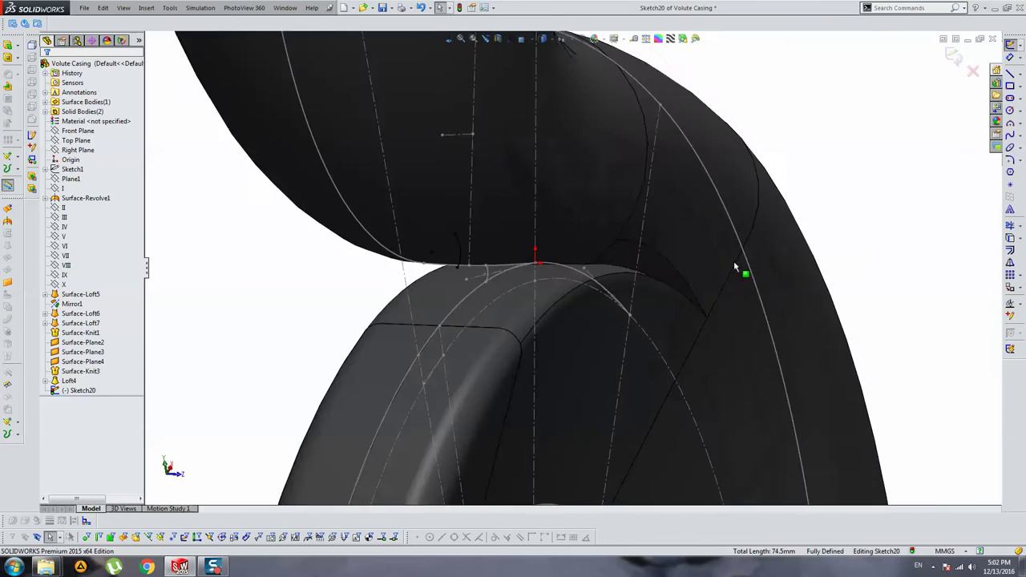
scroll(736, 267, down, 3)
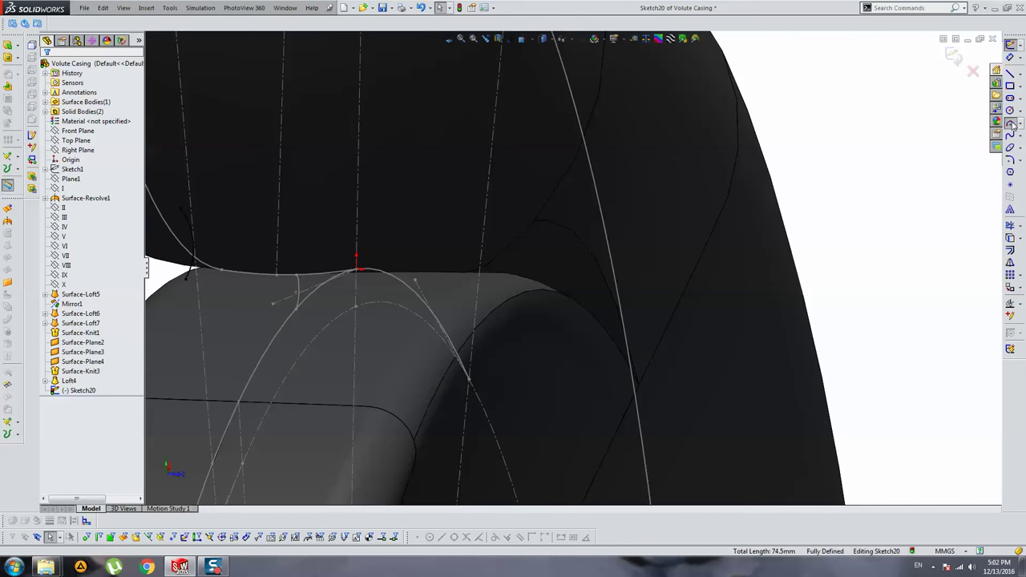
Draw a second arc on the far side of the tongue, tangent to the Surface-Loft6 edge.
click(1011, 125)
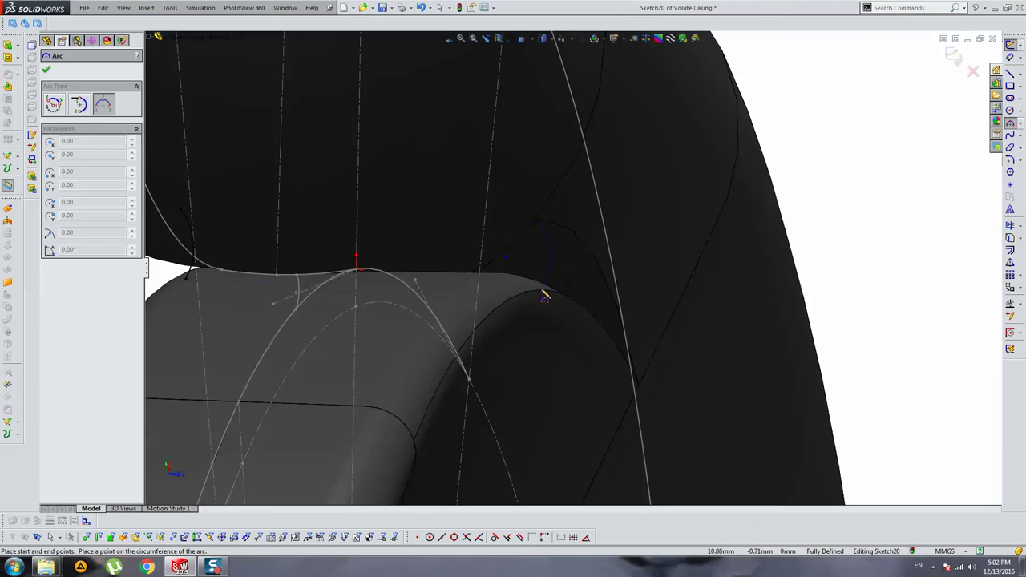
click(542, 292)
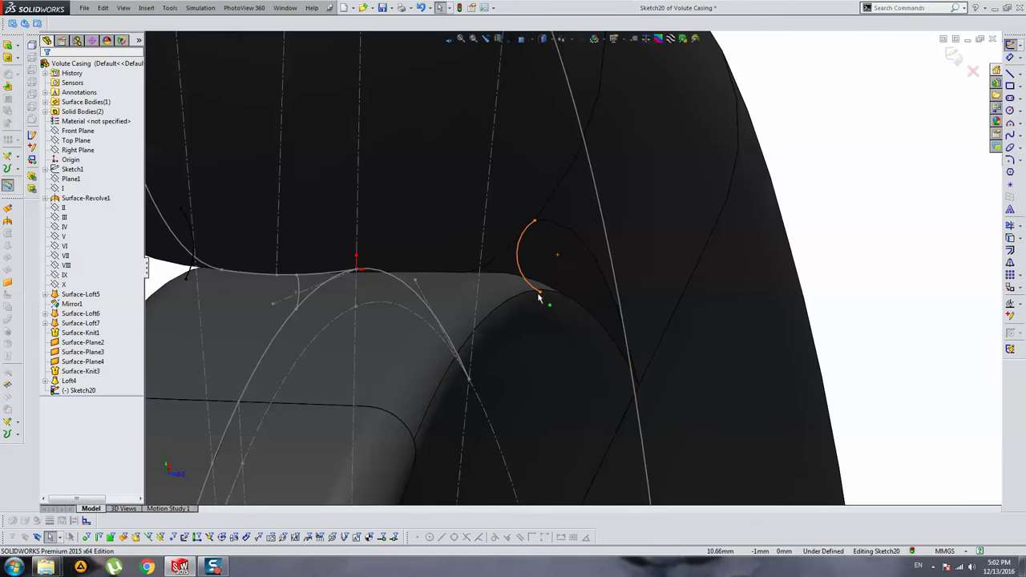
click(540, 295)
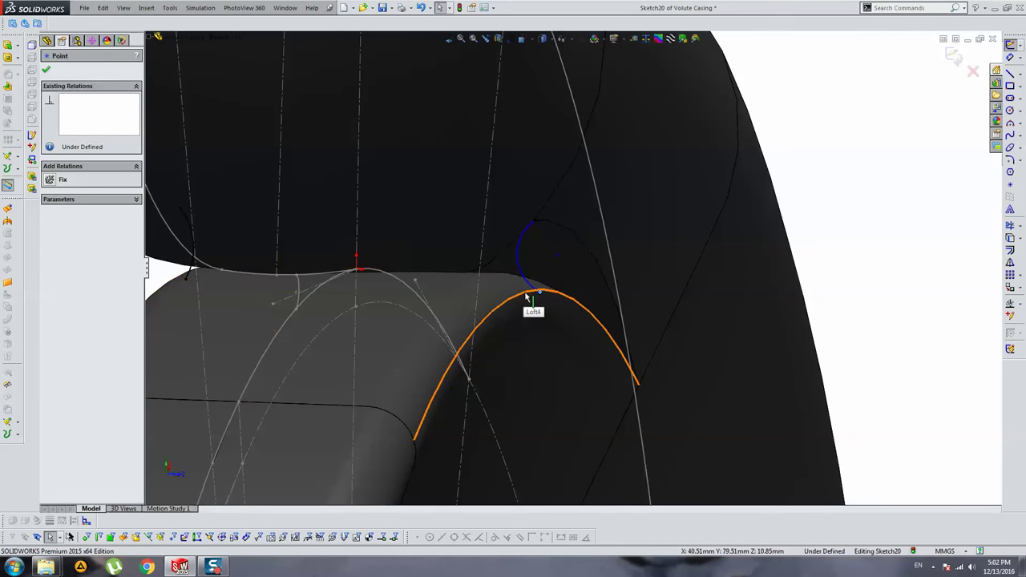
ctrl+click(185, 274)
key(ctrl+z)
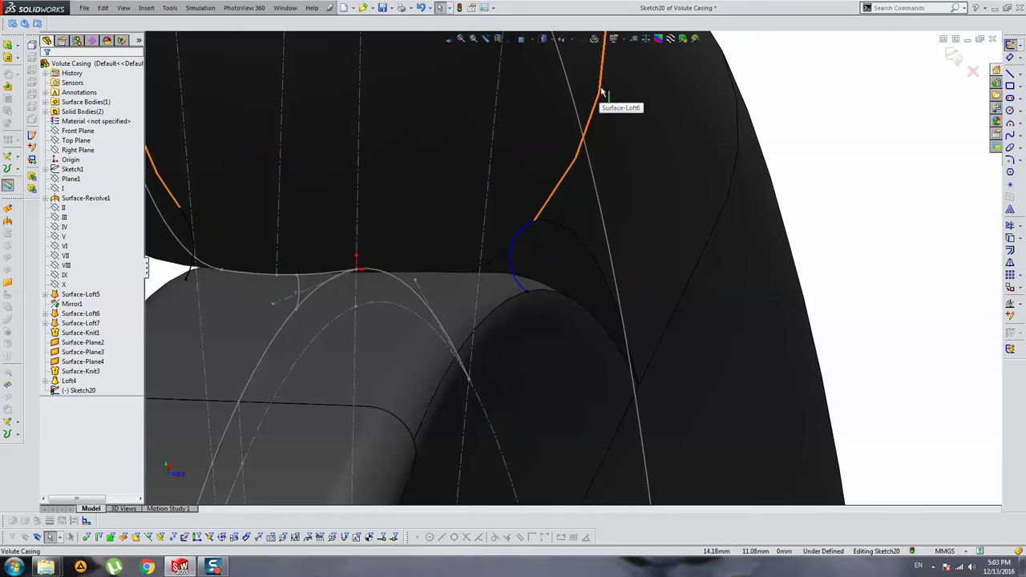
ctrl+click(531, 230)
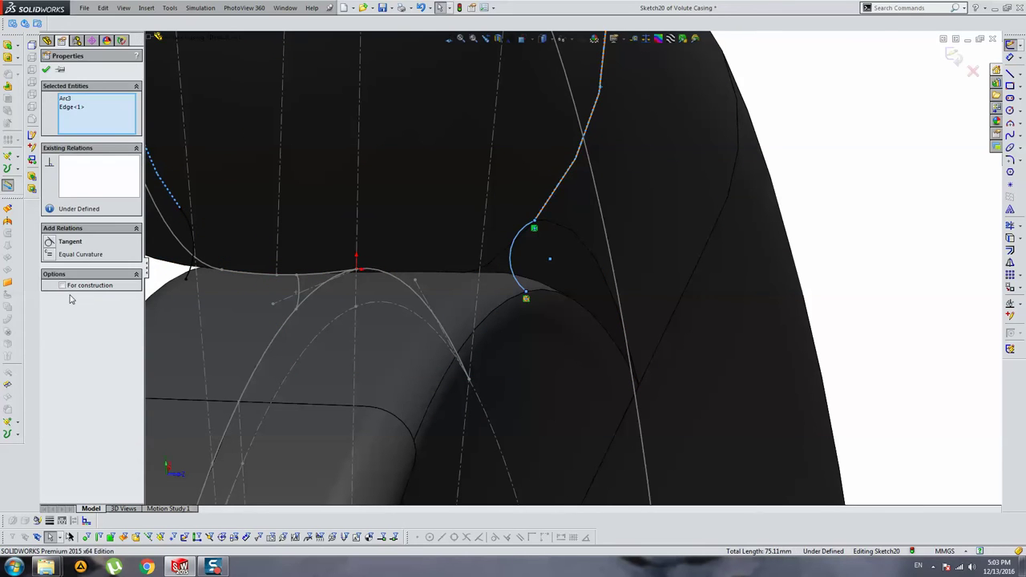
click(74, 244)
mouse_move(607, 297)
middle_down()
mouse_move(318, 238)
mouse_move(358, 215)
middle_up()
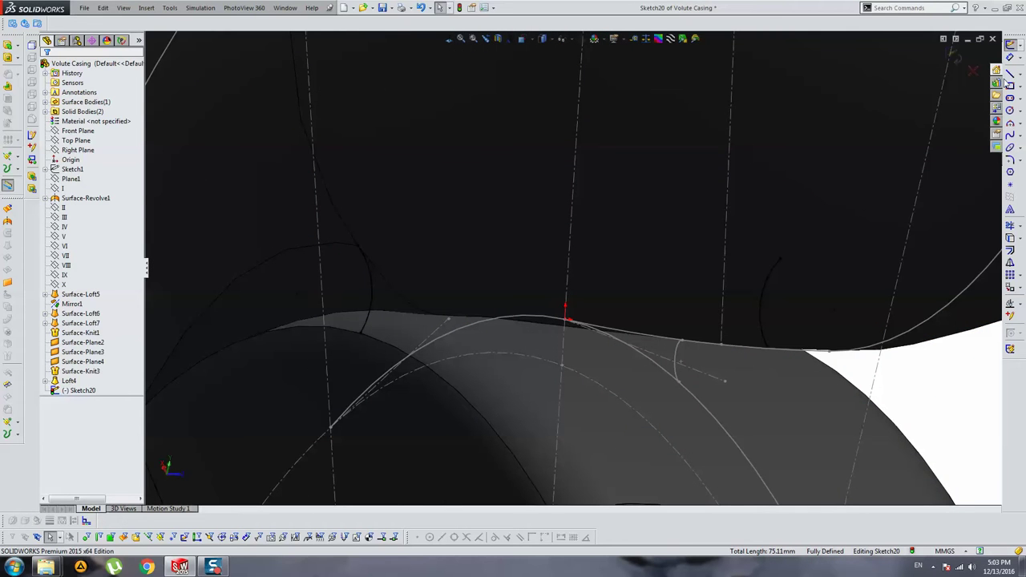
Draw a line chain up from the left arc, across, and down onto the right arc.
click(1009, 74)
click(358, 246)
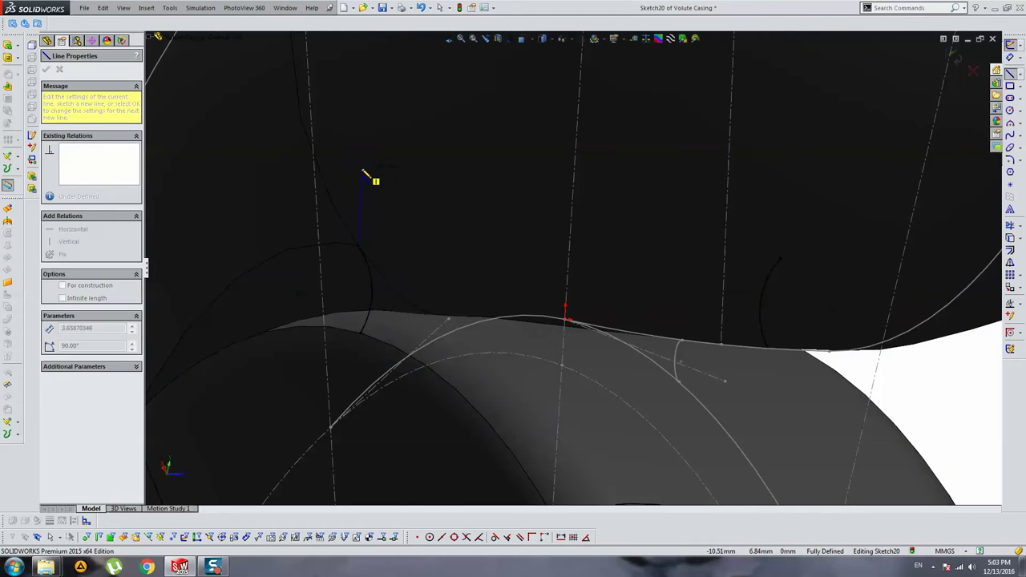
click(363, 169)
click(791, 181)
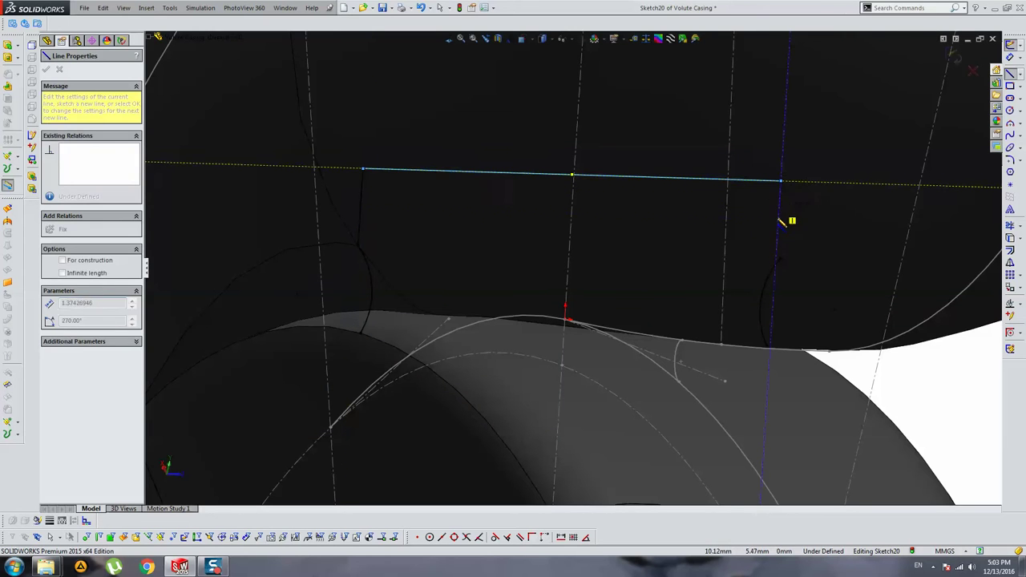
click(790, 224)
key(Escape)
drag(790, 225, 786, 256)
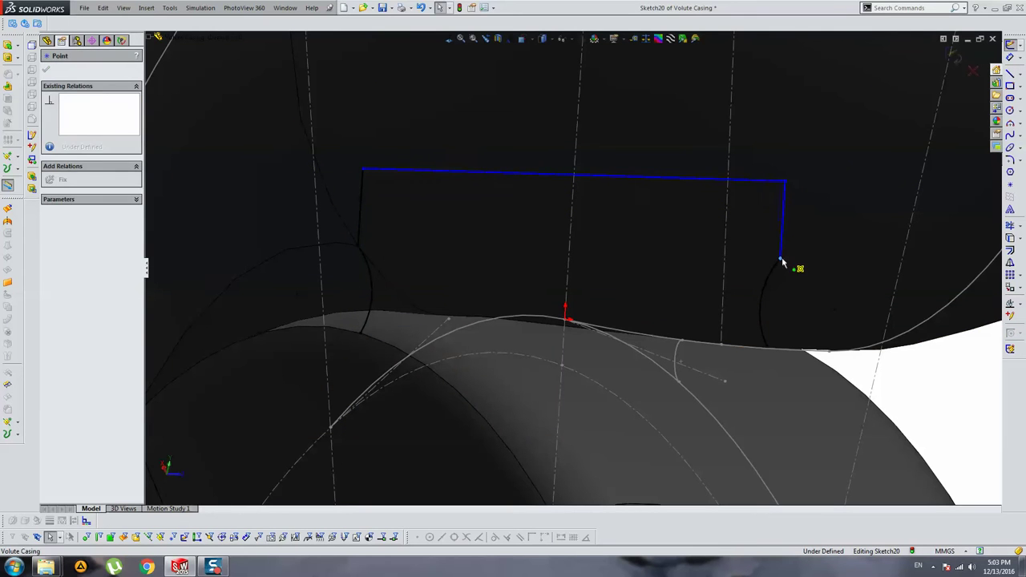
key(Escape)
click(365, 201)
middle_drag(367, 201, 511, 253)
Delete the horizontal line and the short vertical line just drawn.
key(l)
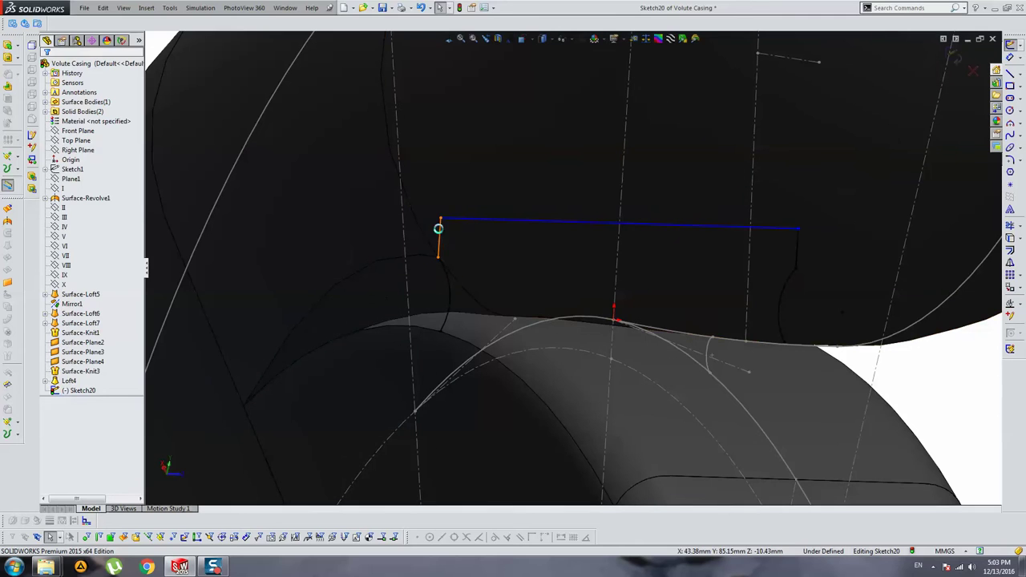
key(Escape)
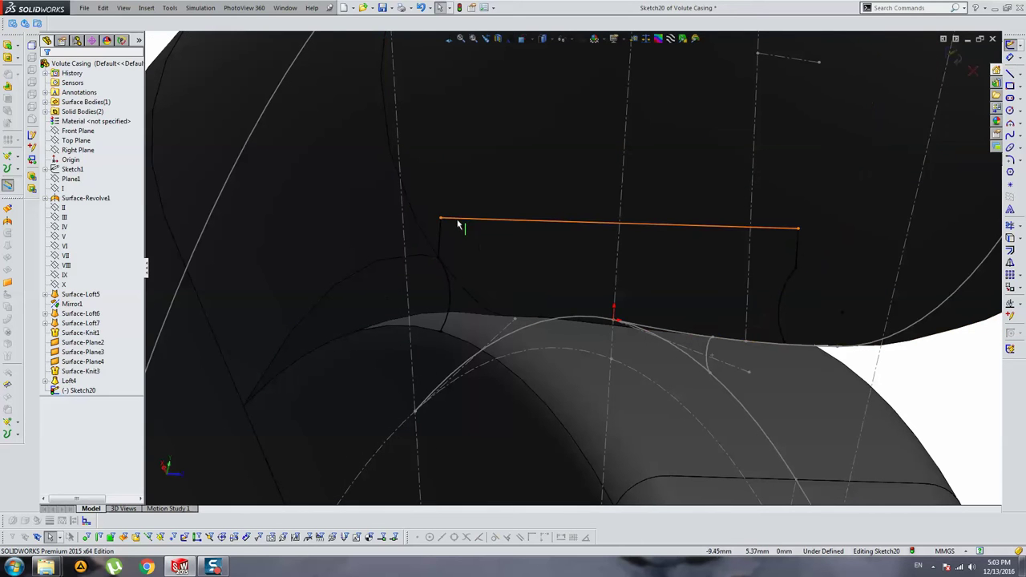
click(454, 218)
key(Delete)
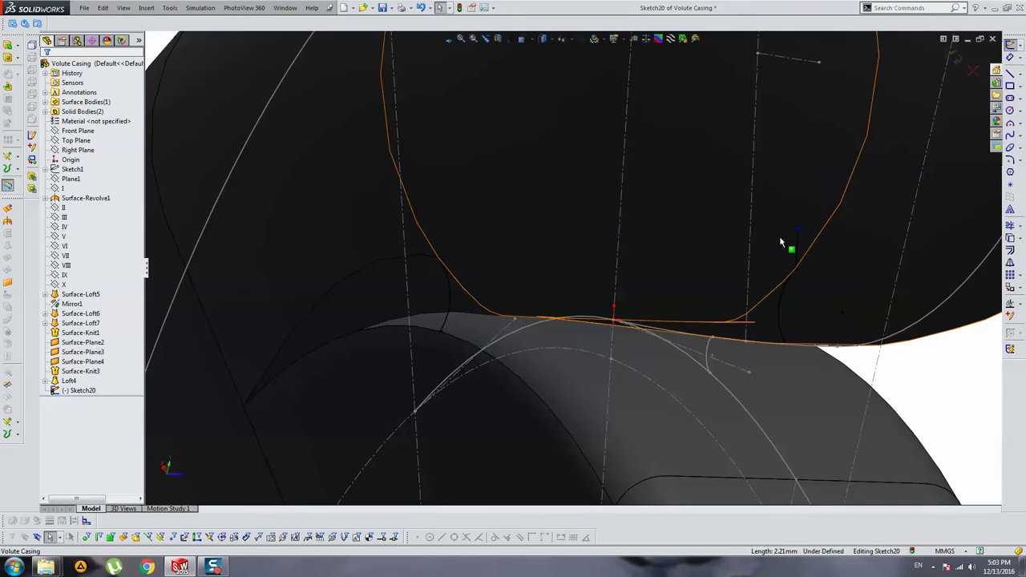
click(798, 244)
key(Delete)
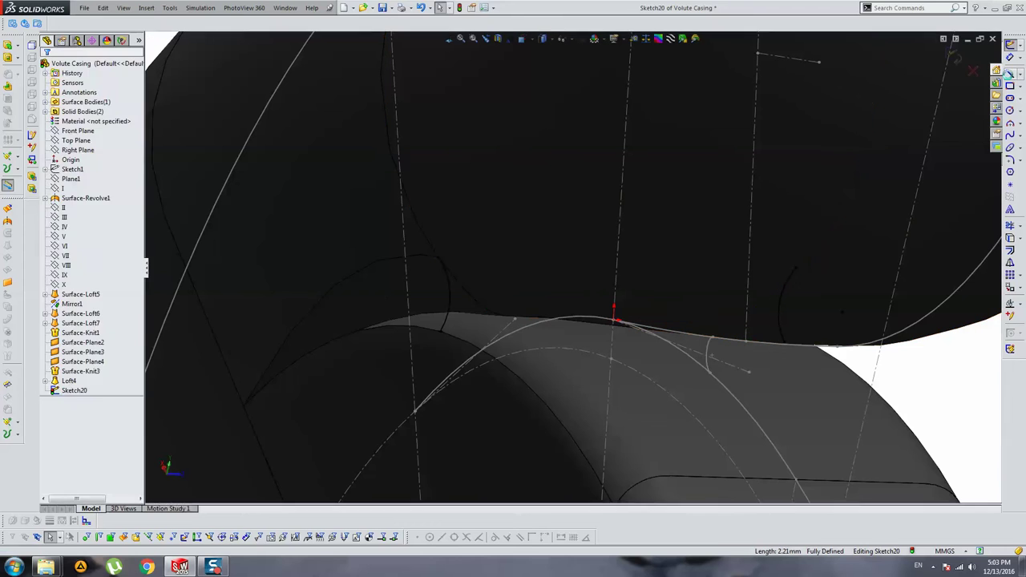
Draw a single line from the tongue tip to the right arc.
click(1010, 72)
click(438, 258)
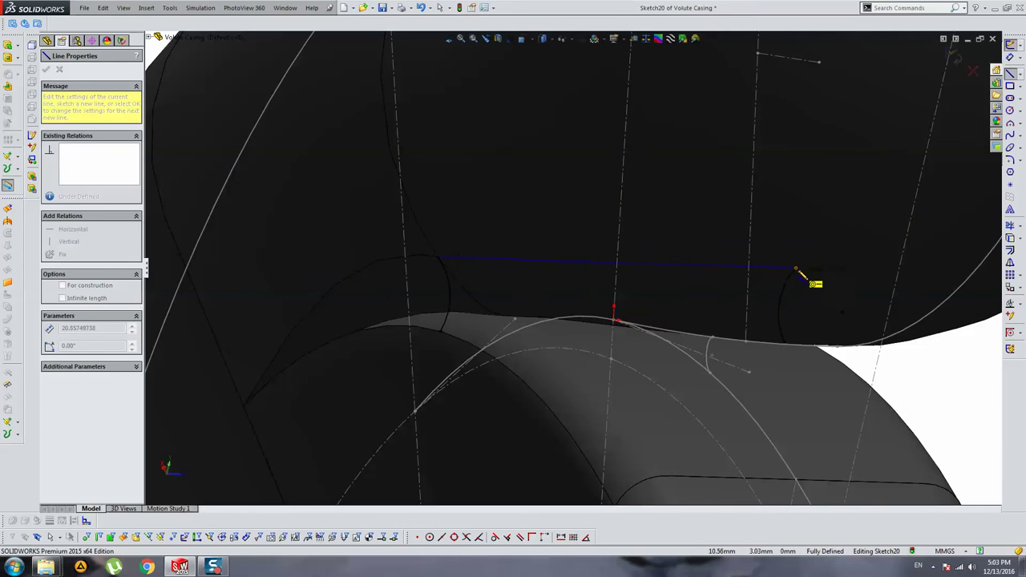
click(796, 269)
key(Escape)
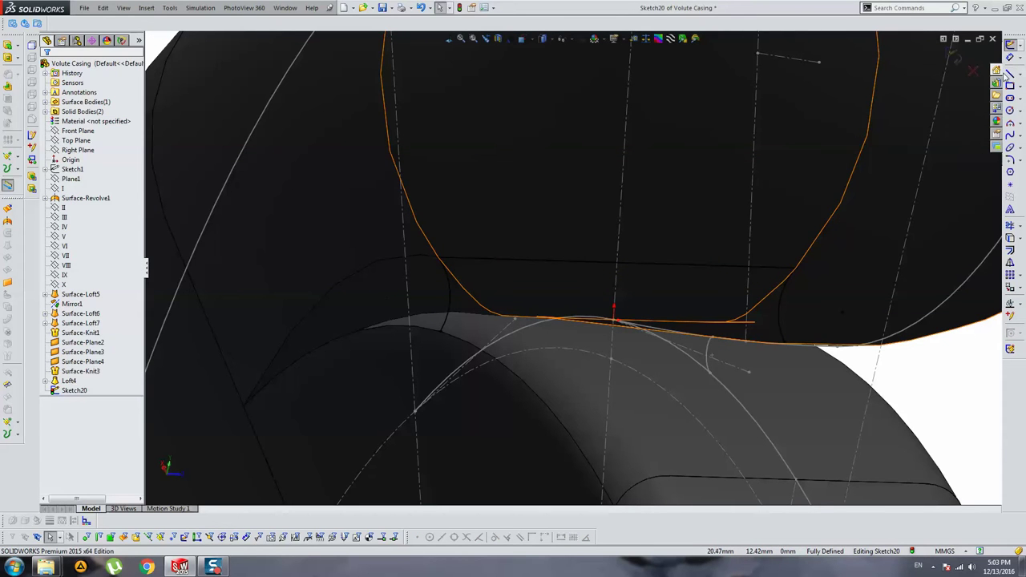
click(1009, 73)
click(440, 331)
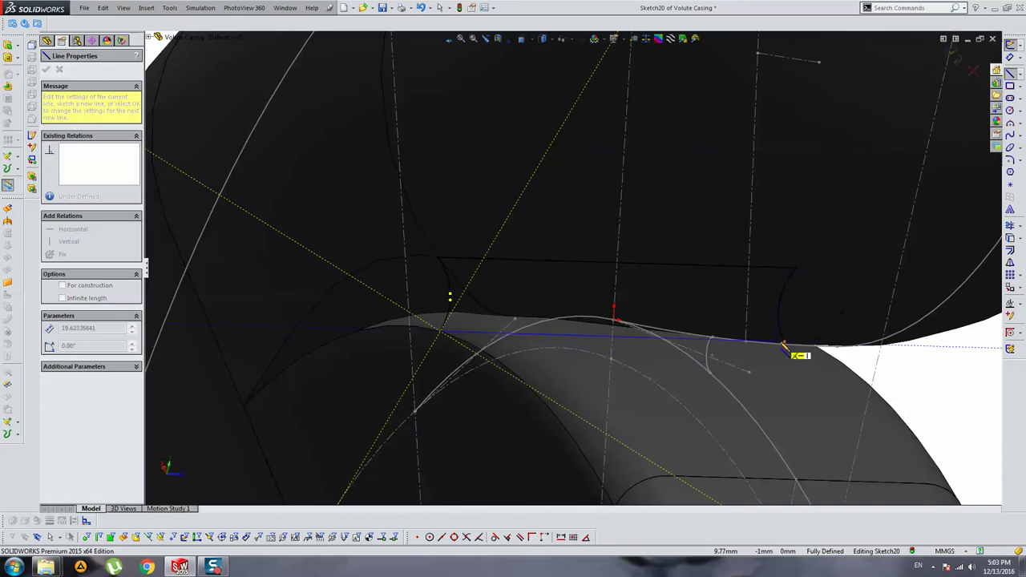
key(Escape)
Orbit around the tongue and pick the Surface-Loft6 face beside the sketch.
mouse_move(775, 394)
middle_down()
mouse_move(546, 297)
mouse_move(534, 305)
mouse_move(588, 277)
middle_up()
click(583, 257)
scroll(578, 259, down, 2)
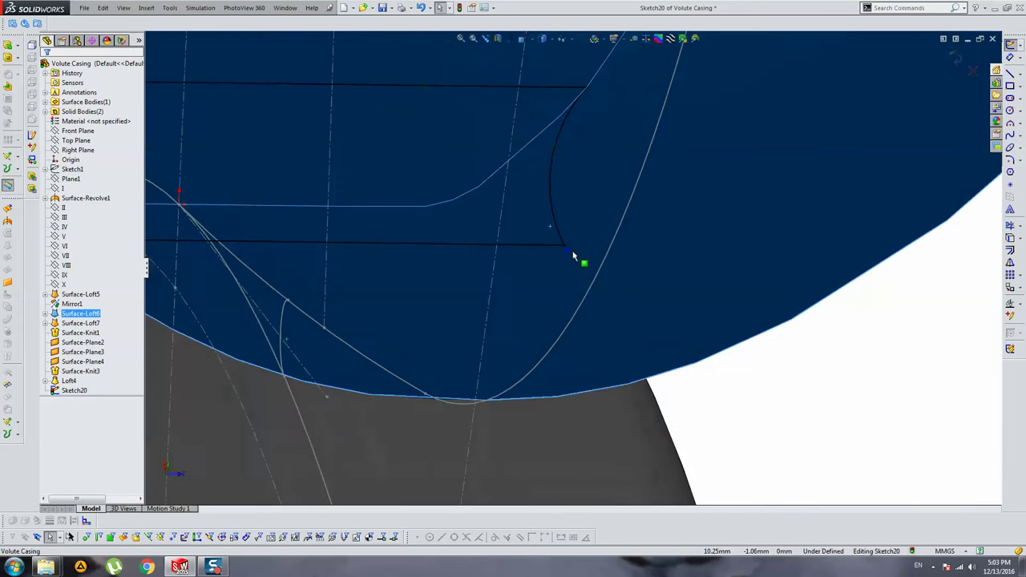
scroll(569, 257, down, 2)
mouse_move(564, 253)
middle_down()
mouse_move(662, 297)
mouse_move(636, 305)
mouse_move(452, 284)
mouse_move(548, 273)
middle_up()
scroll(360, 261, up, 5)
Close Sketch20 and start a Swept Boss/Base using Sketch20 as the profile.
scroll(404, 259, down, 4)
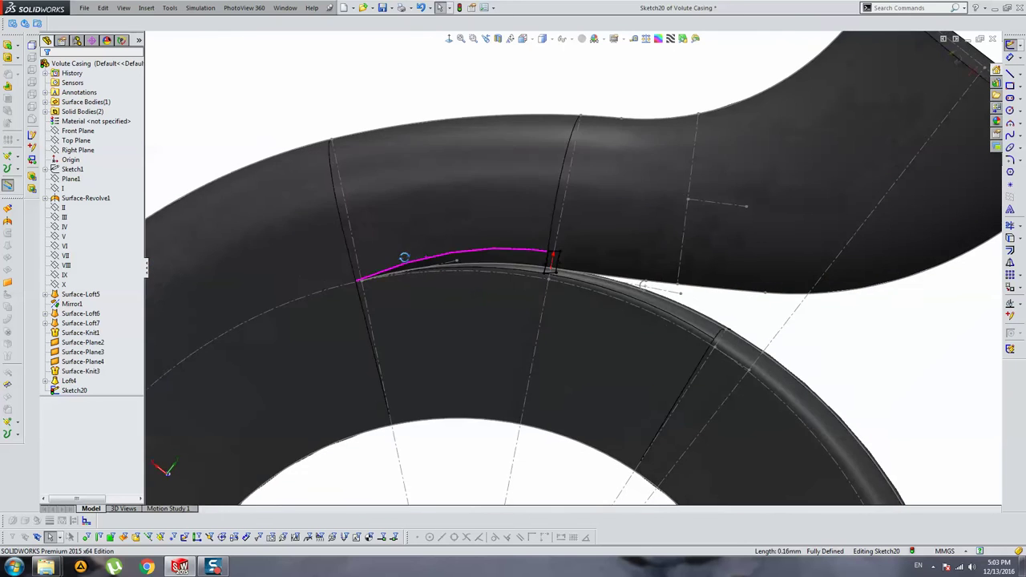
mouse_move(403, 259)
middle_down()
mouse_move(372, 281)
mouse_move(579, 121)
mouse_move(484, 120)
middle_up()
click(956, 57)
click(19, 47)
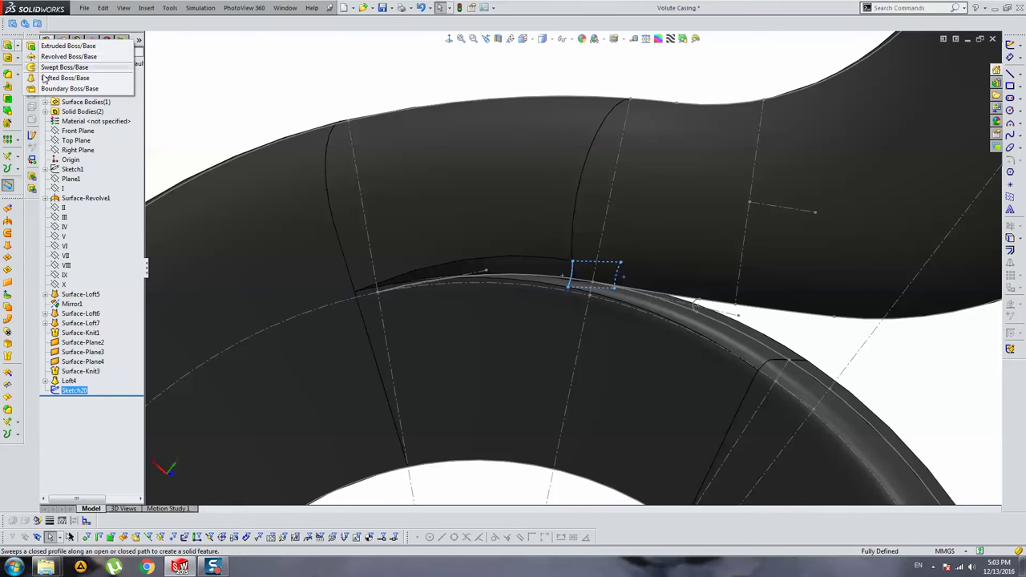
click(50, 68)
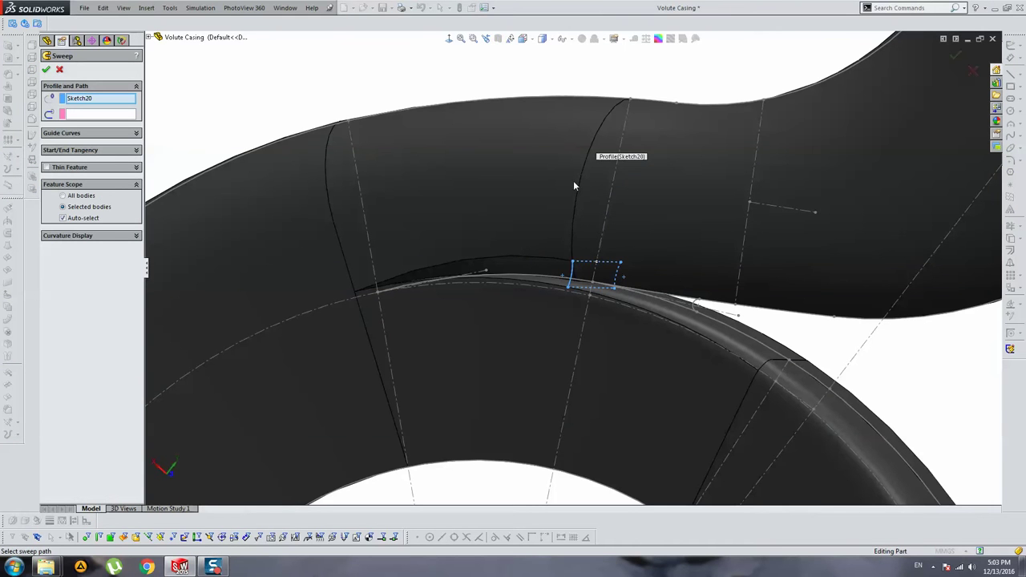
Choose the tongue edge as the sweep path and inspect the preview.
middle_drag(573, 186, 604, 267)
scroll(604, 267, down, 3)
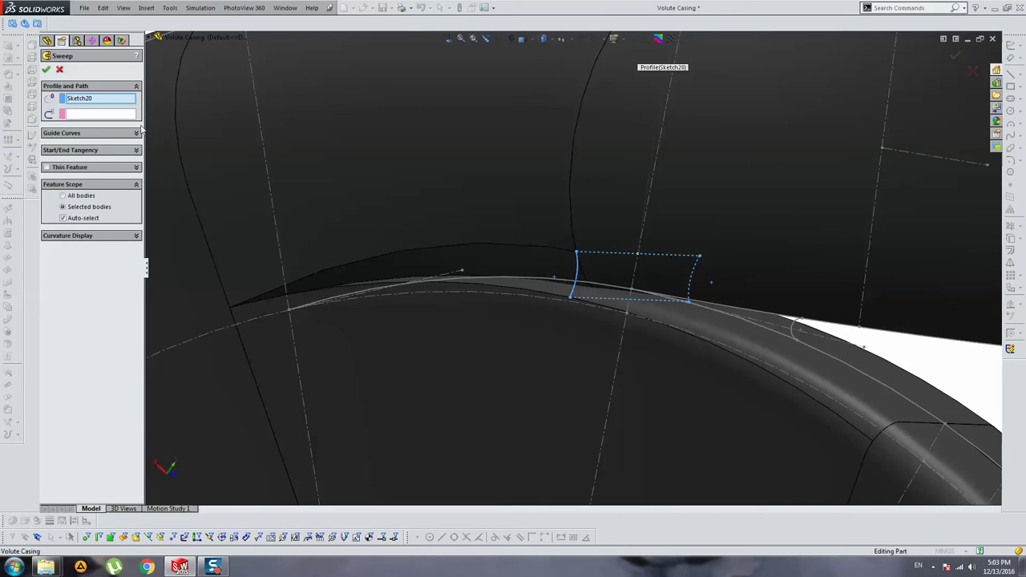
click(128, 120)
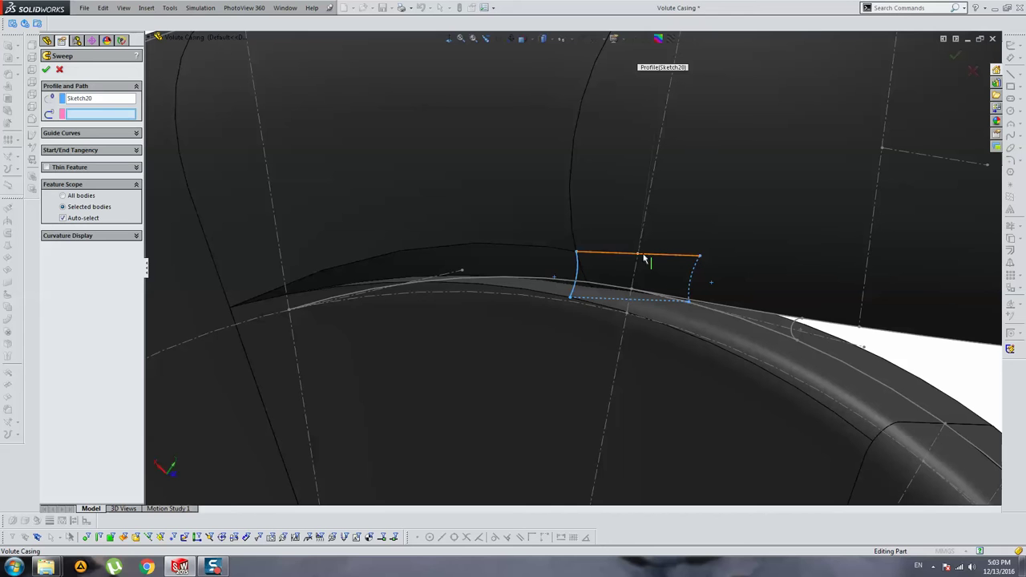
click(532, 251)
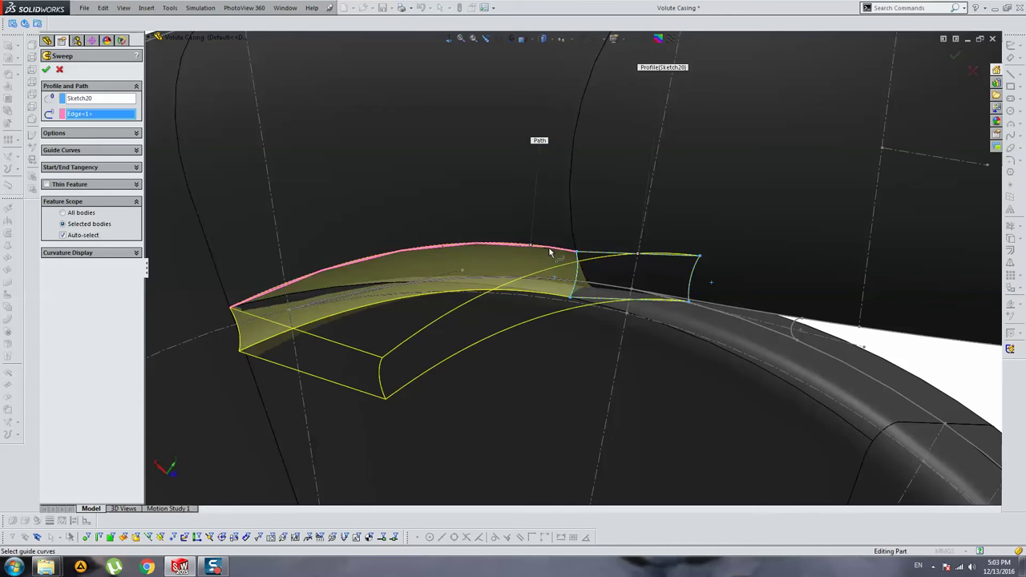
scroll(550, 247, up, 3)
middle_drag(550, 248, 610, 225)
scroll(554, 251, down, 2)
mouse_move(554, 251)
middle_down()
mouse_move(481, 248)
mouse_move(470, 264)
mouse_move(420, 255)
mouse_move(710, 299)
middle_up()
scroll(711, 299, down, 2)
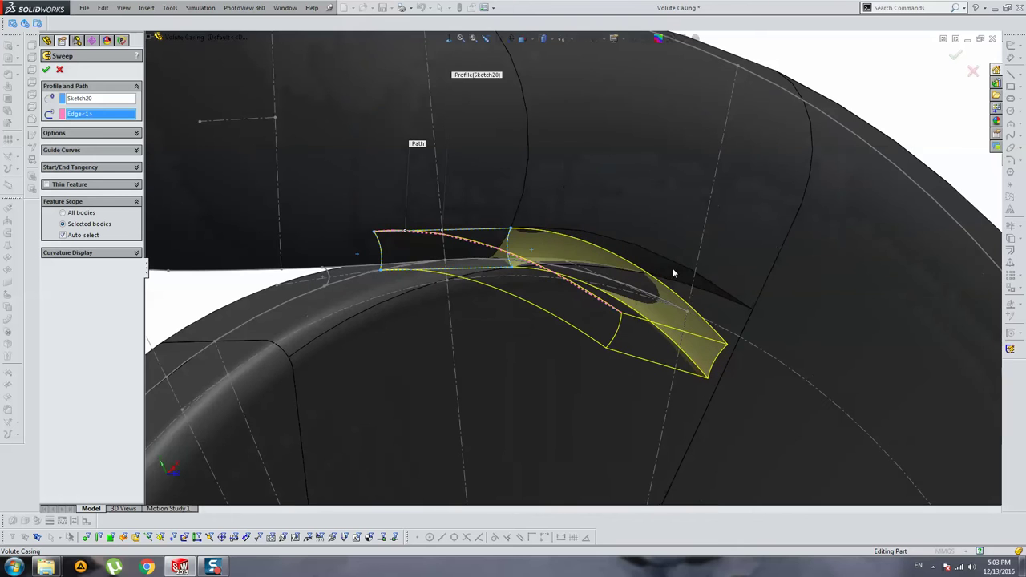
Add four guide curves, including a Sketch18 curve, then cancel the sweep.
click(76, 151)
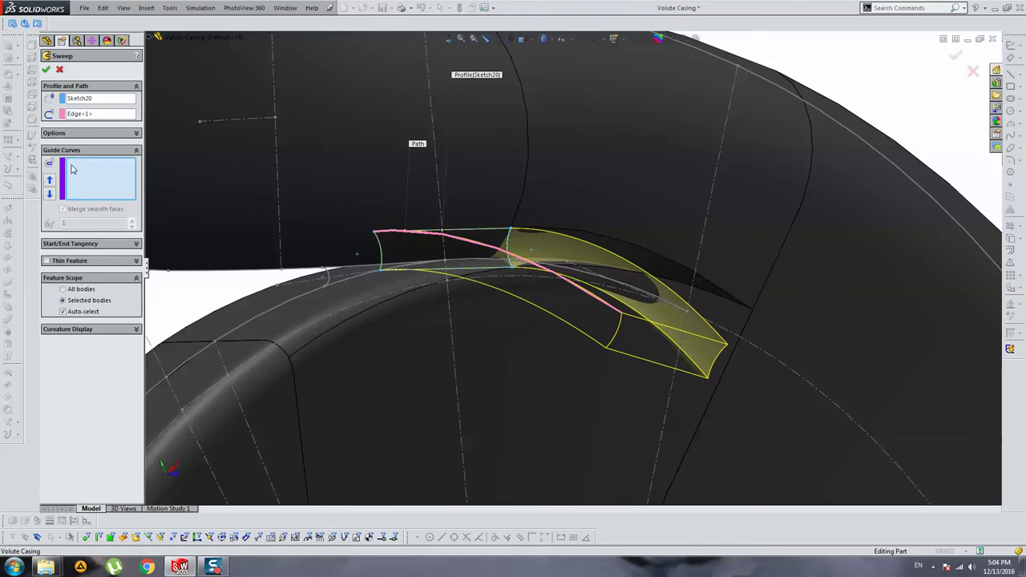
click(602, 240)
middle_drag(728, 305, 545, 282)
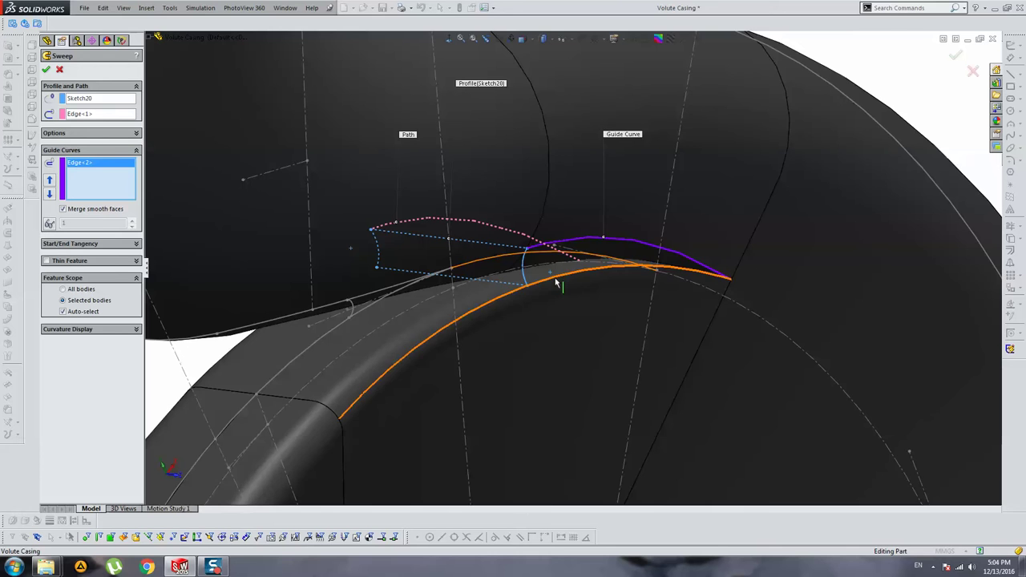
click(558, 284)
mouse_move(500, 305)
middle_down()
mouse_move(514, 268)
mouse_move(315, 292)
middle_up()
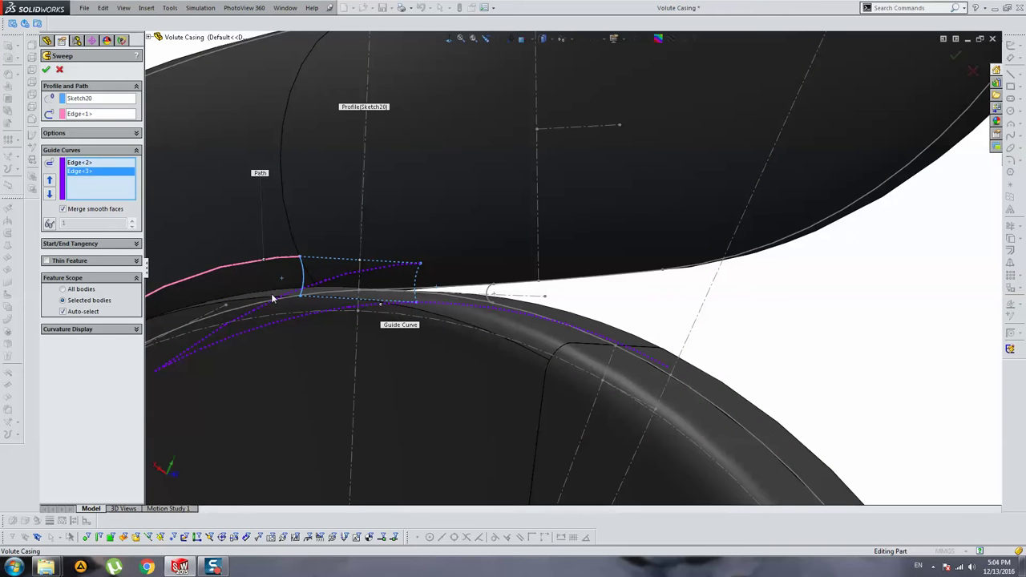
click(290, 298)
click(272, 303)
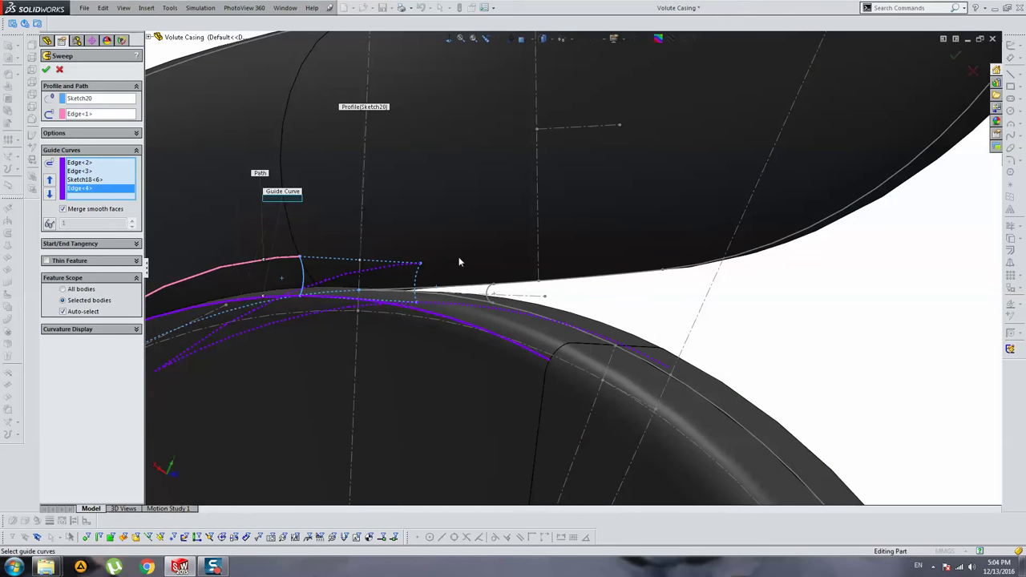
middle_drag(459, 257, 380, 252)
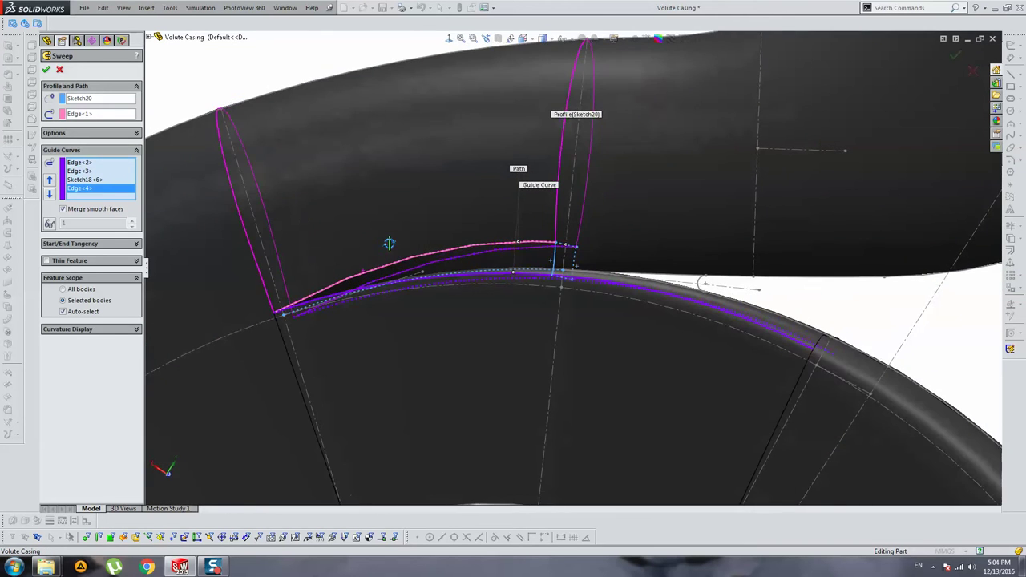
key(Escape)
key(Escape)
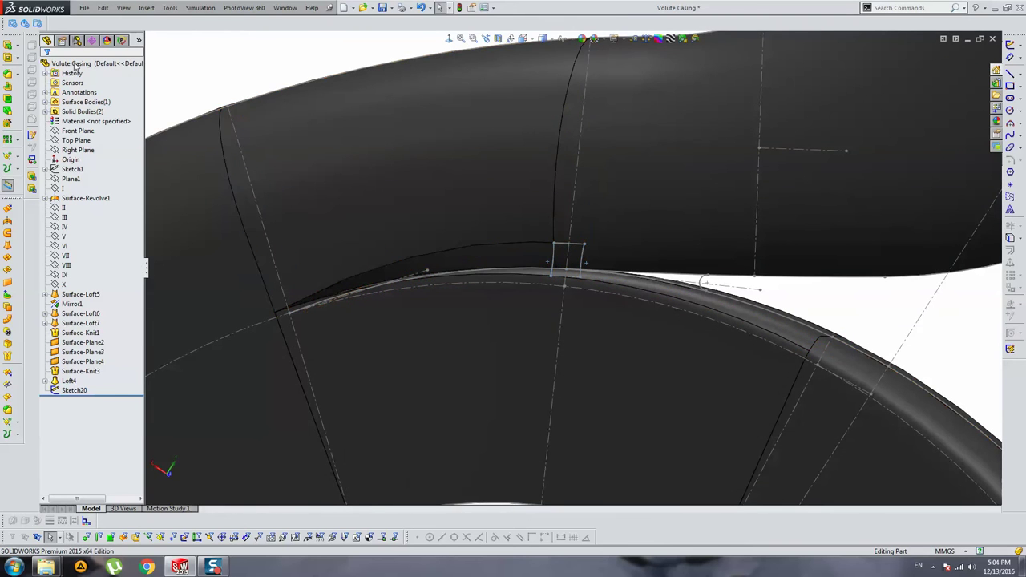
Orbit in on the tongue edge and hide the Loft4 face.
middle_drag(337, 239, 522, 280)
scroll(457, 275, down, 4)
mouse_move(458, 275)
middle_down()
mouse_move(423, 246)
mouse_move(620, 270)
middle_up()
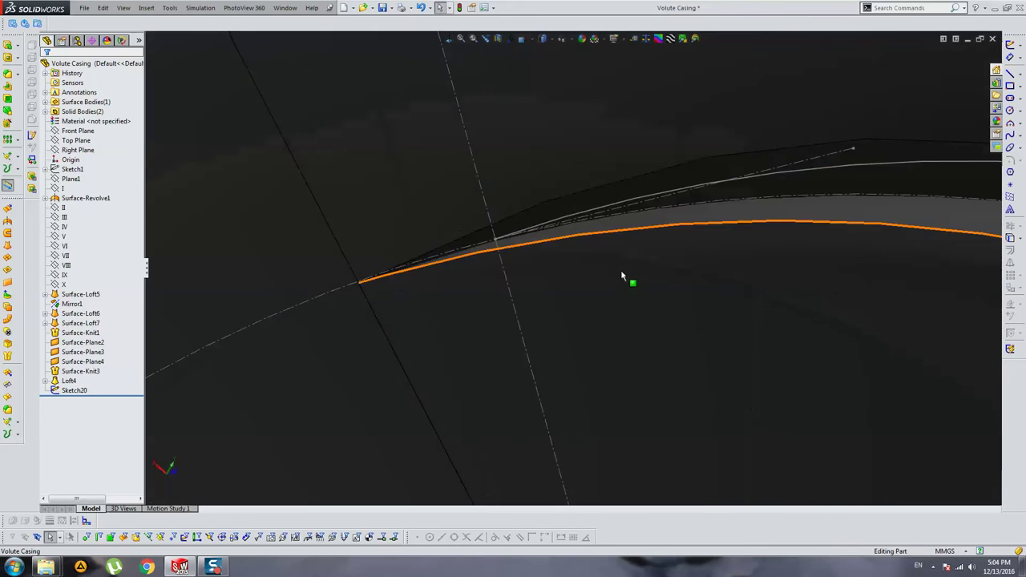
scroll(758, 275, up, 5)
scroll(600, 281, down, 5)
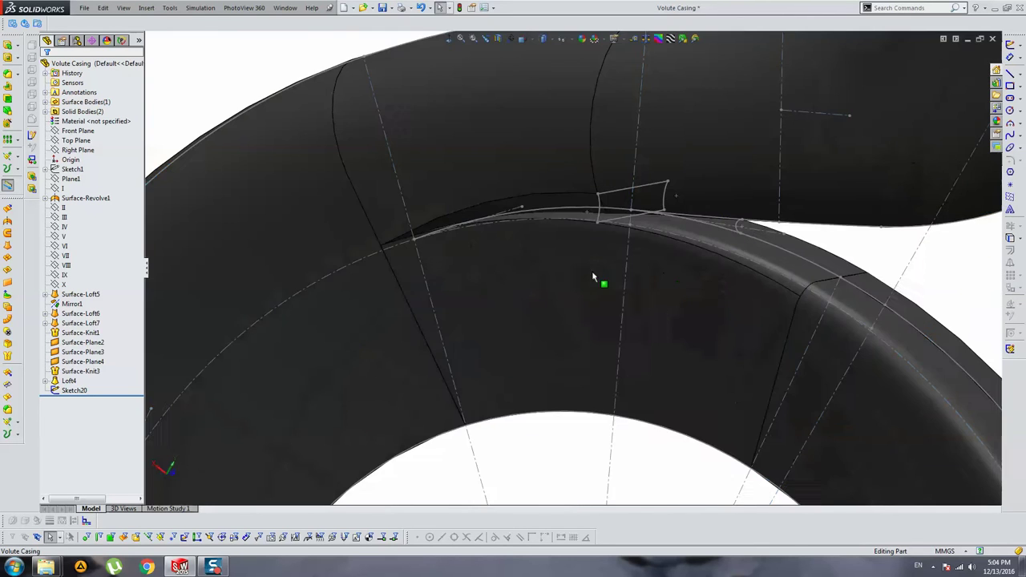
right_click(518, 225)
click(538, 239)
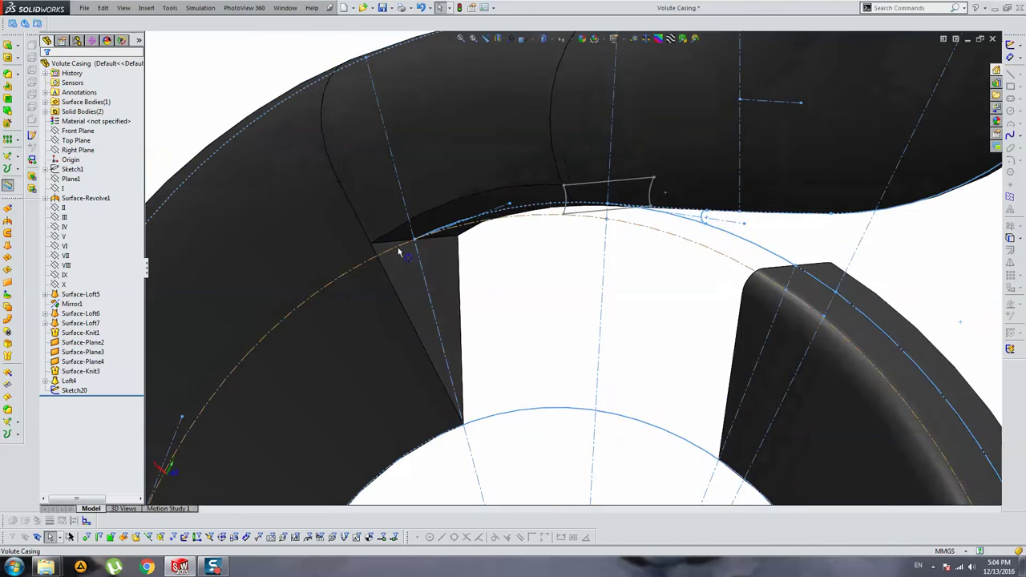
Start Sketch21 on the triangular Surface-Plane3 face and confirm the converted edge.
scroll(399, 243, down, 3)
click(422, 286)
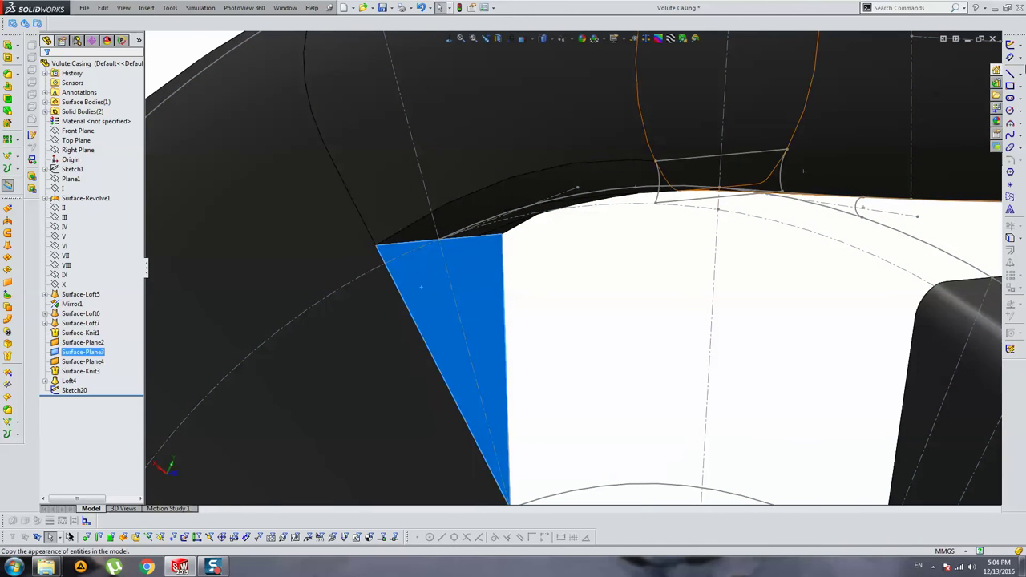
click(1010, 48)
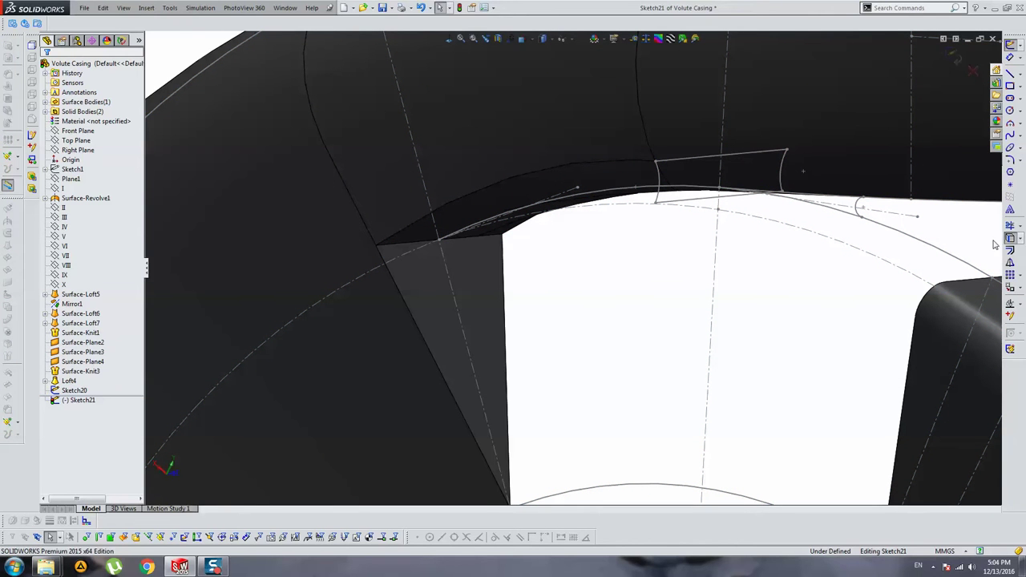
key(Return)
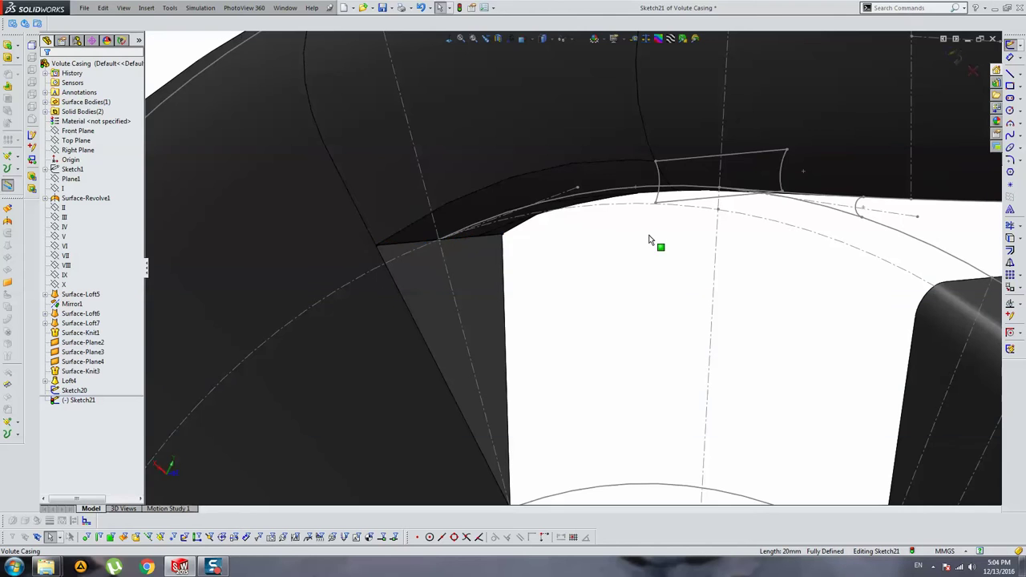
Exit Sketch21, view the tongue gap, and open the Boss/Base feature list.
scroll(649, 239, up, 4)
click(954, 53)
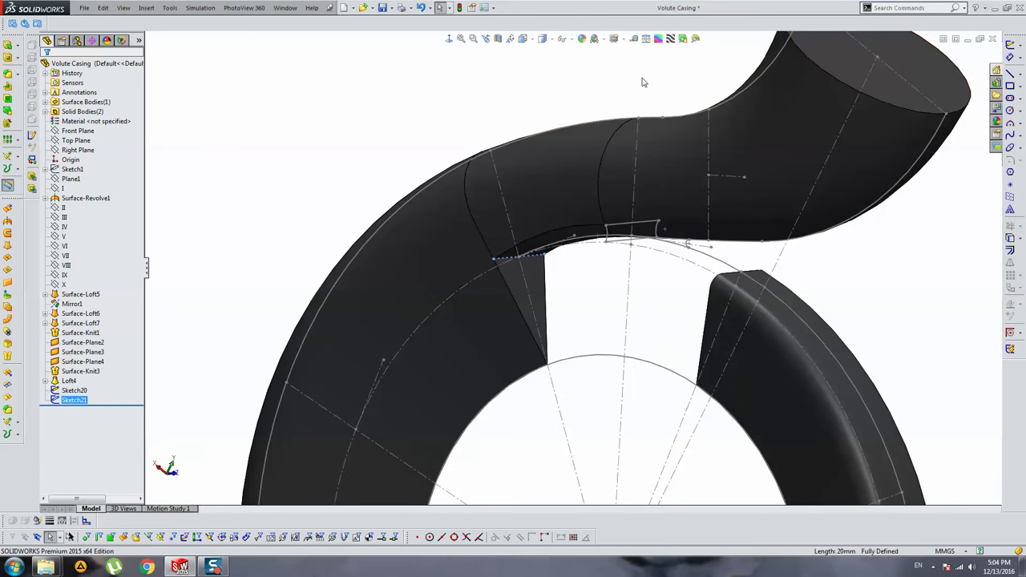
scroll(591, 176, down, 2)
scroll(623, 190, down, 3)
mouse_move(623, 190)
middle_down()
mouse_move(614, 223)
mouse_move(600, 223)
middle_up()
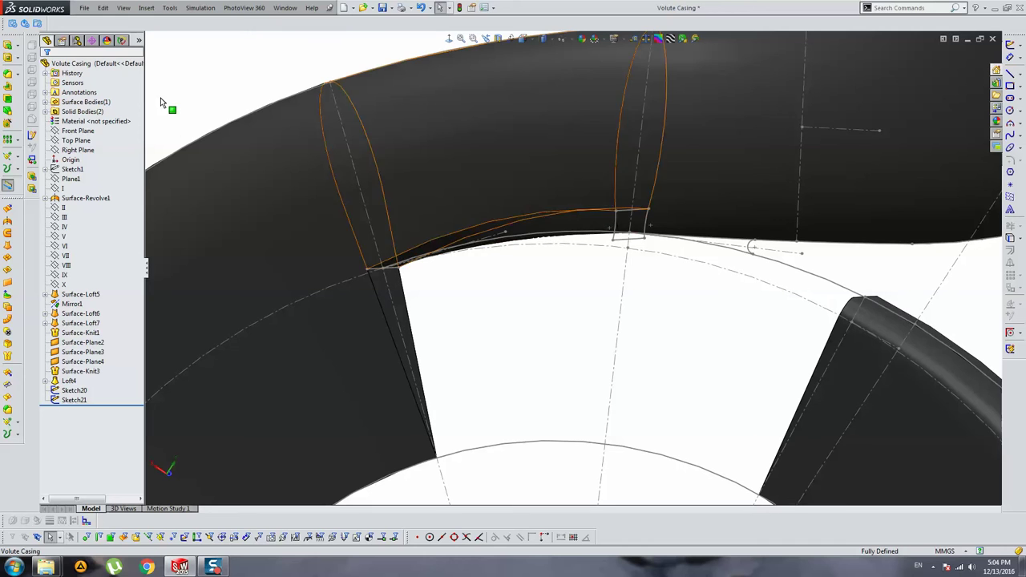
click(17, 48)
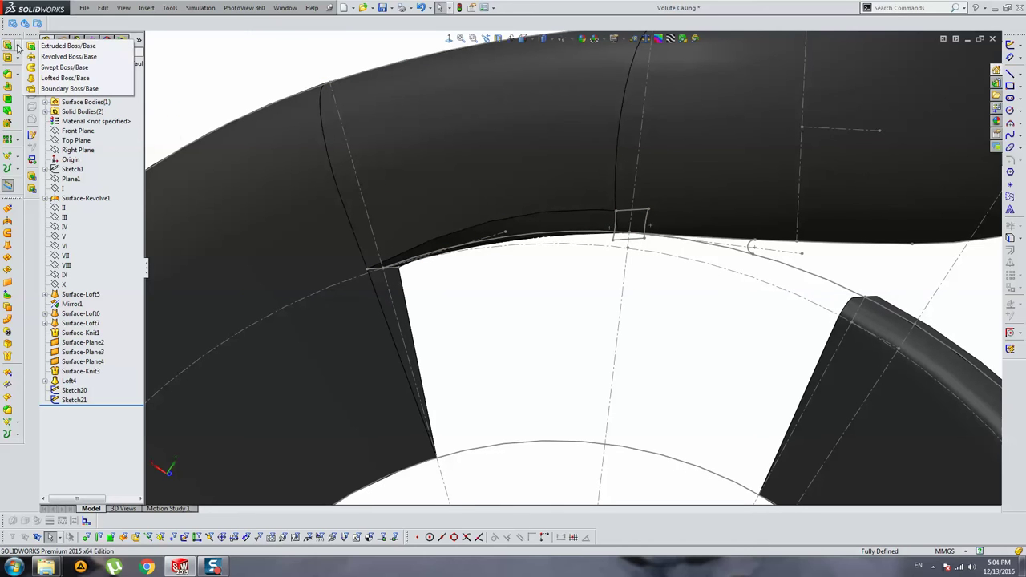
click(52, 78)
click(626, 215)
scroll(405, 277, down, 3)
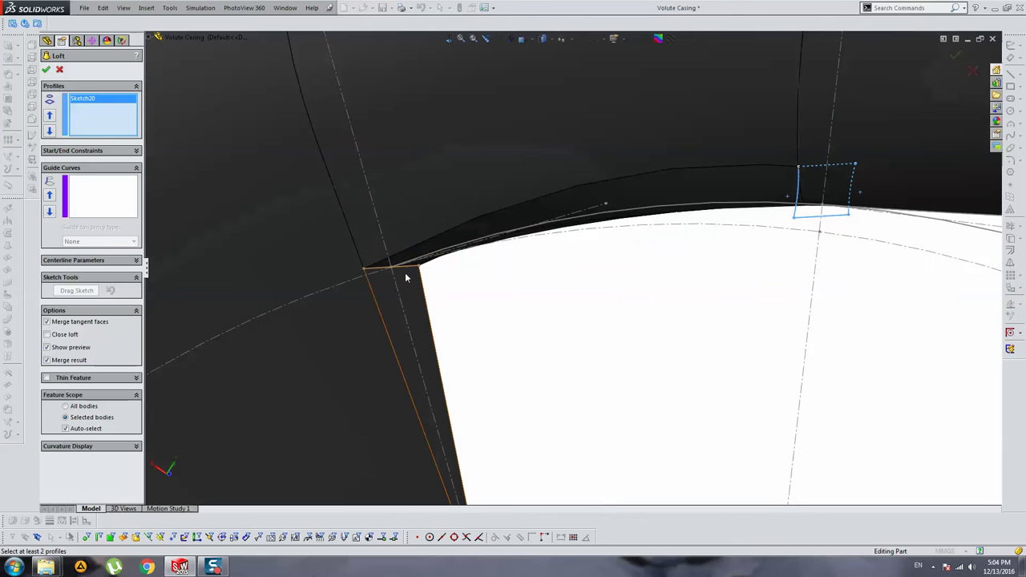
click(377, 272)
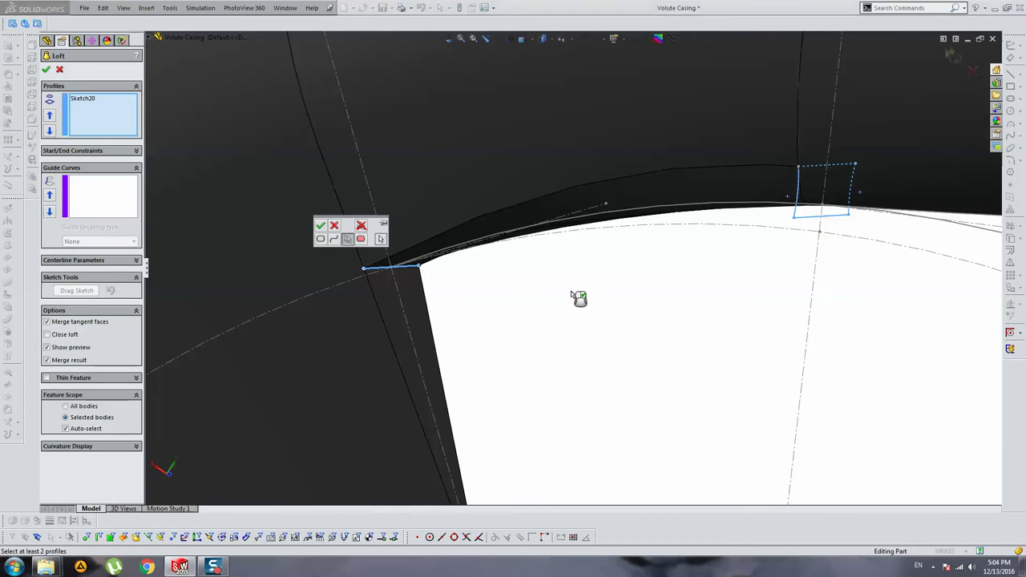
click(322, 227)
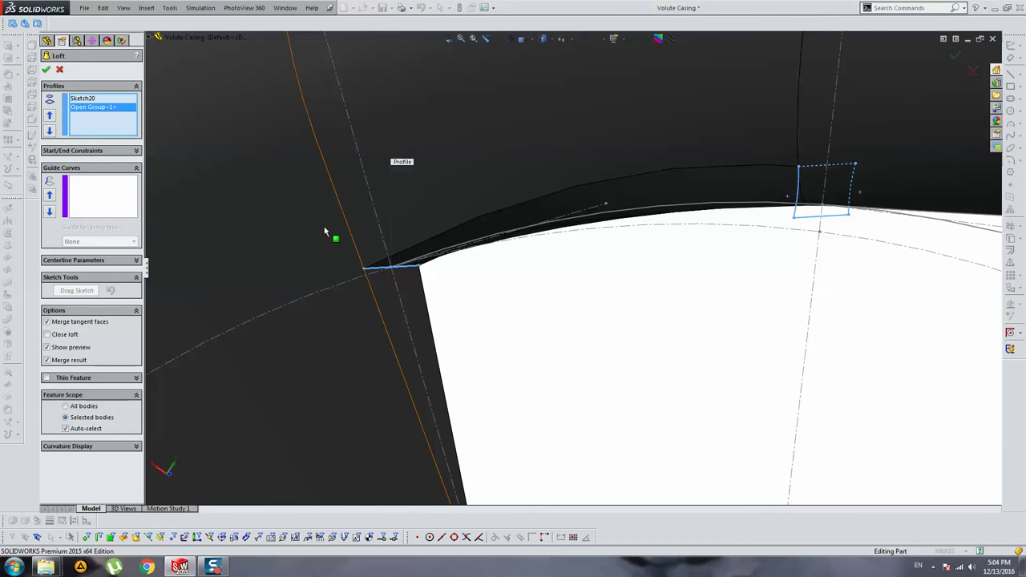
click(541, 203)
mouse_move(614, 278)
middle_down()
mouse_move(609, 246)
mouse_move(550, 229)
mouse_move(455, 233)
mouse_move(555, 219)
middle_up()
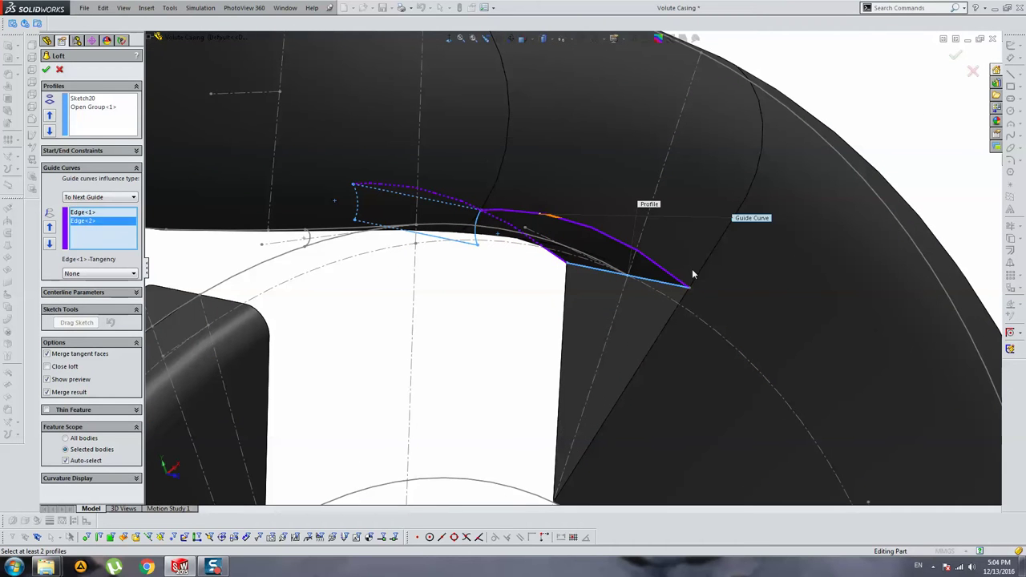
key(Return)
middle_drag(693, 247, 604, 289)
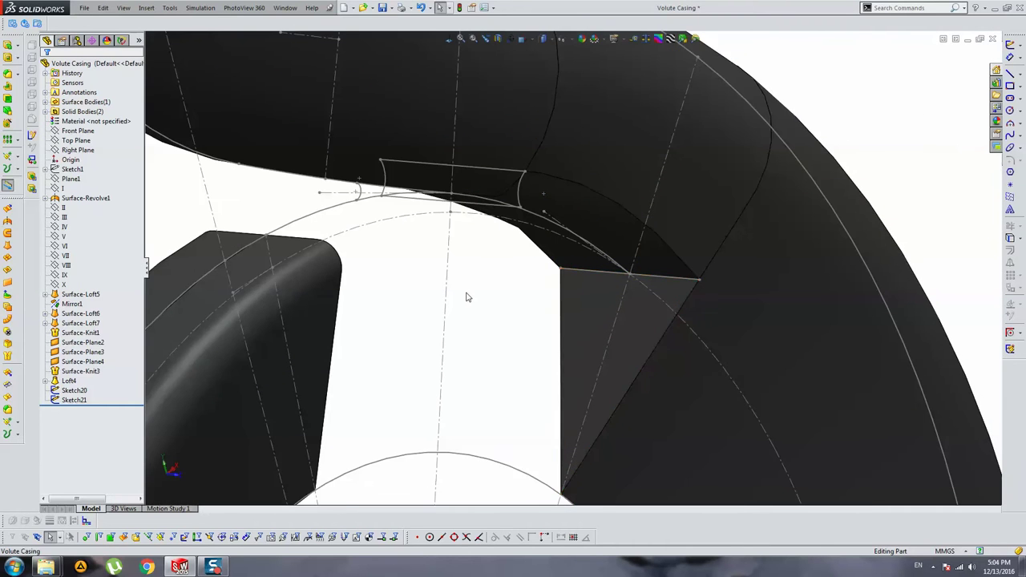
Edit Sketch21 at the tongue gap, abandoning a first lofted-solid attempt.
right_click(599, 291)
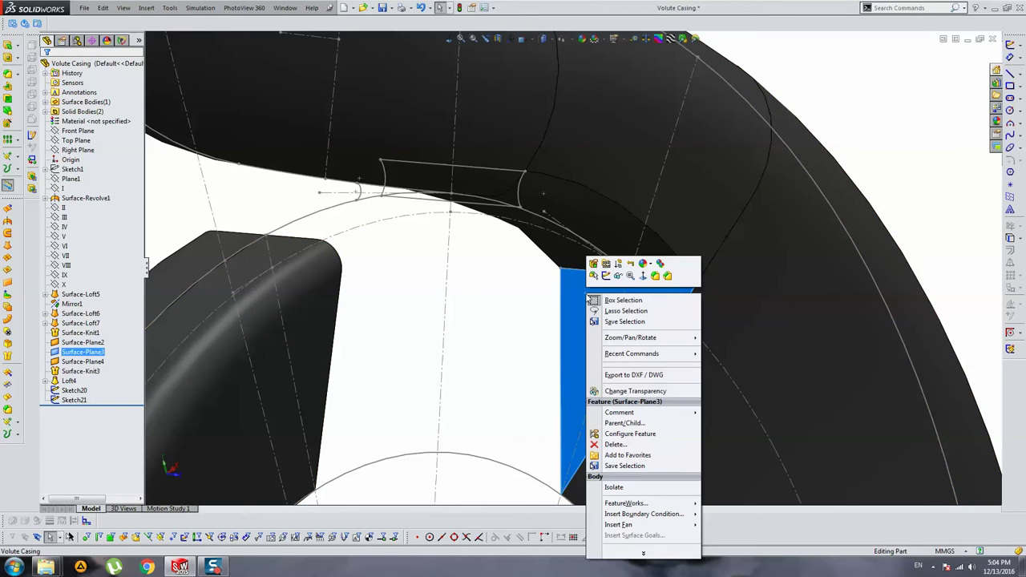
click(607, 276)
middle_drag(711, 355, 559, 269)
click(13, 50)
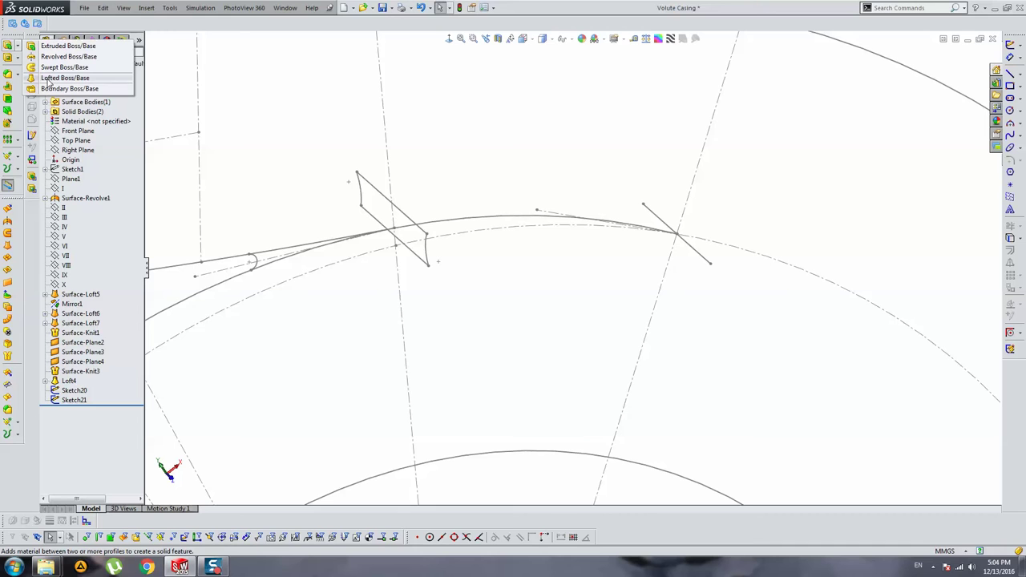
click(49, 78)
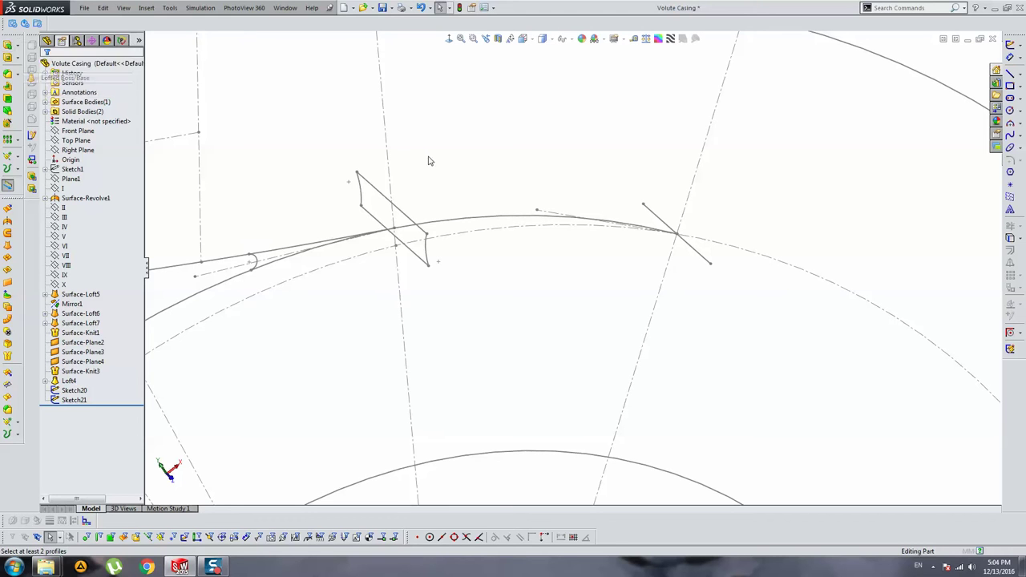
click(657, 217)
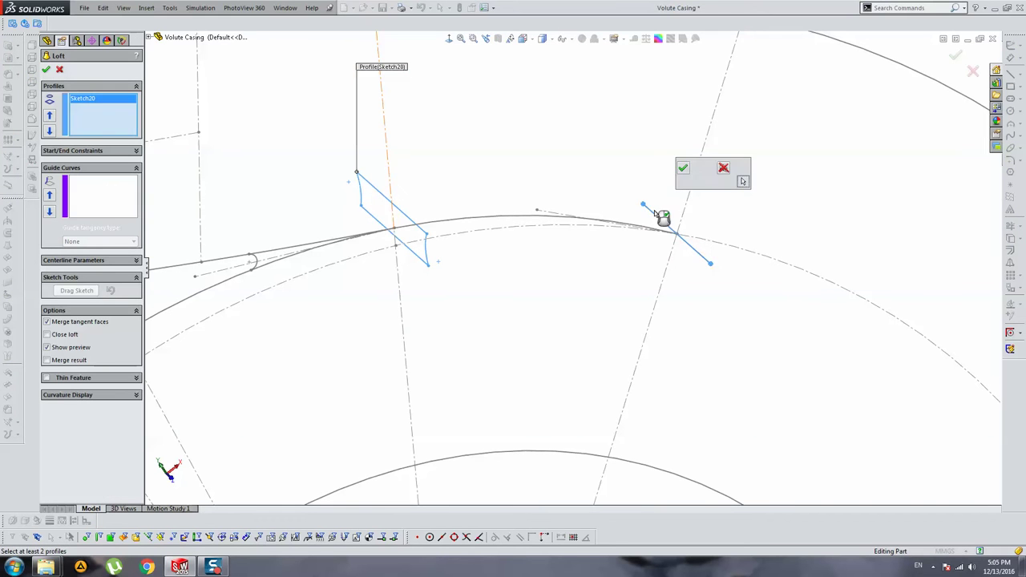
click(686, 181)
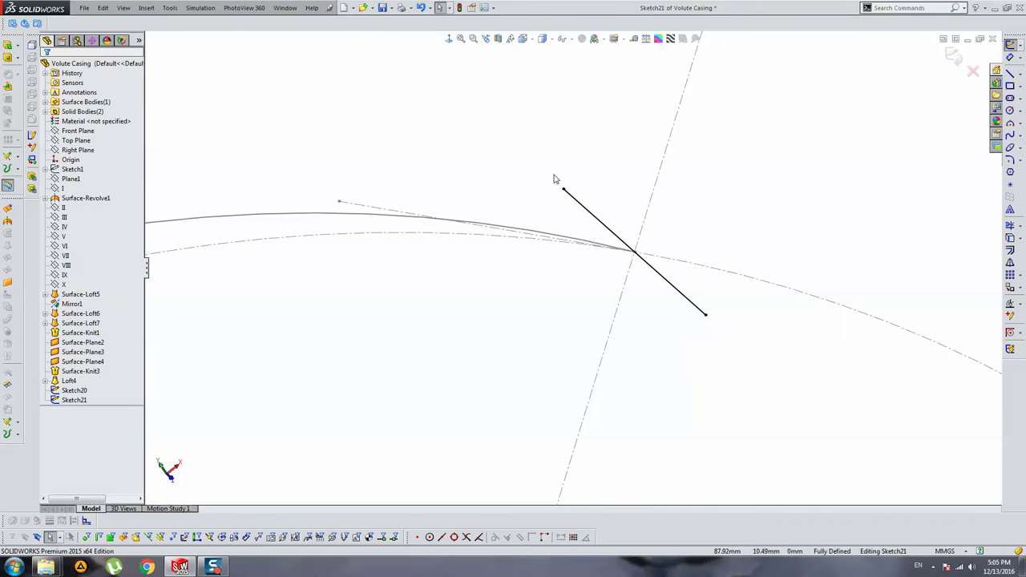
Select the line's upper endpoint in Sketch21, then exit the sketch.
drag(544, 154, 583, 218)
scroll(561, 233, up, 5)
scroll(556, 274, up, 5)
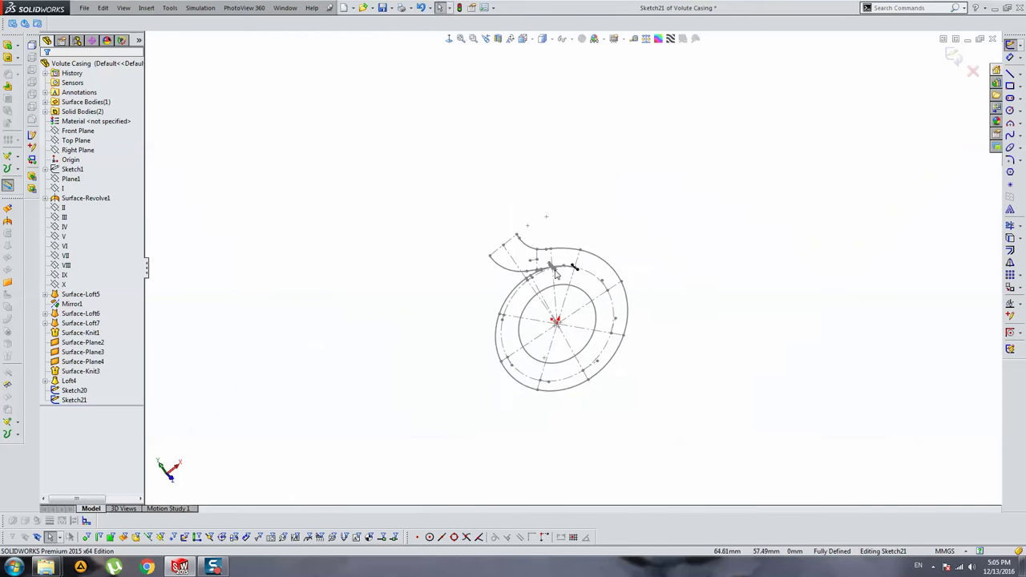
scroll(556, 274, down, 4)
click(955, 55)
Start a new Lofted Boss/Base with no profiles selected.
scroll(370, 250, down, 2)
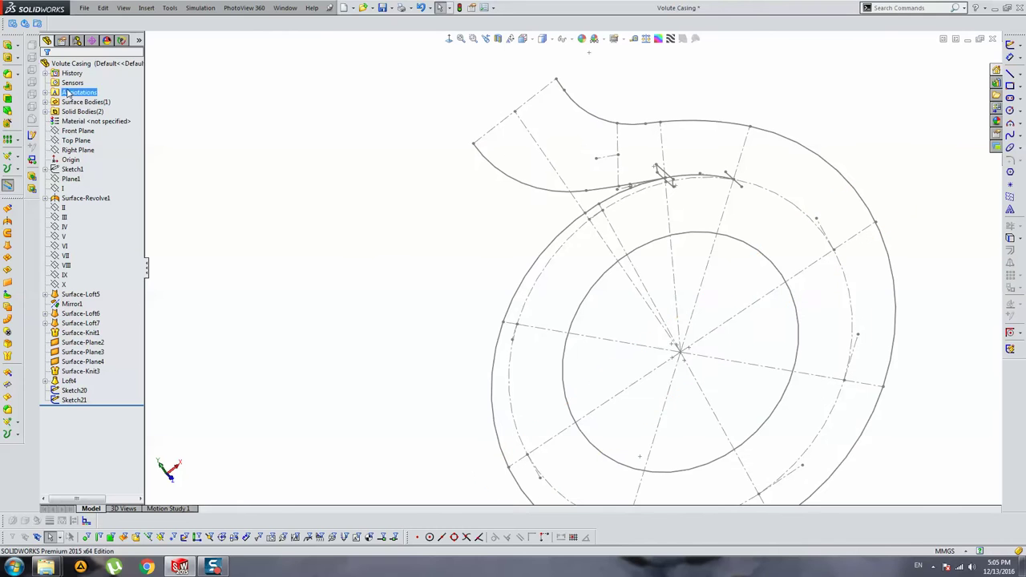
click(18, 47)
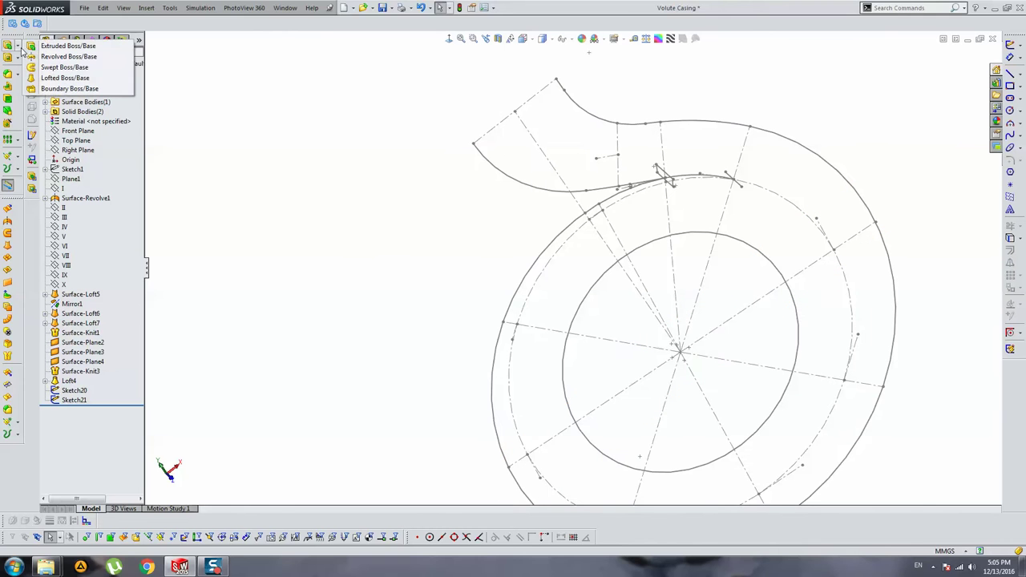
click(48, 78)
Select Sketch20 and the tongue sketch line as loft profiles, then cancel the loft.
scroll(665, 168, down, 5)
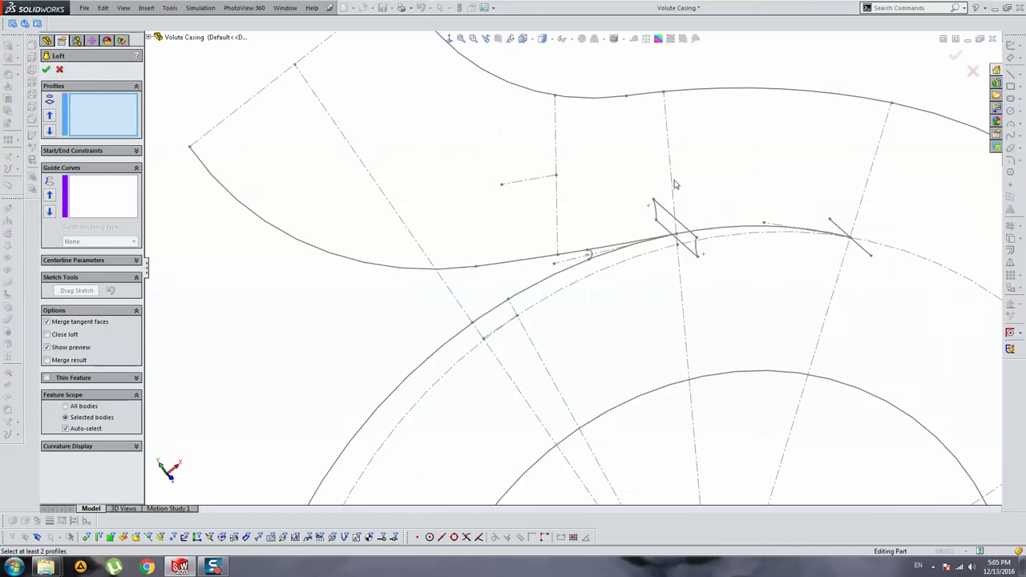
click(659, 209)
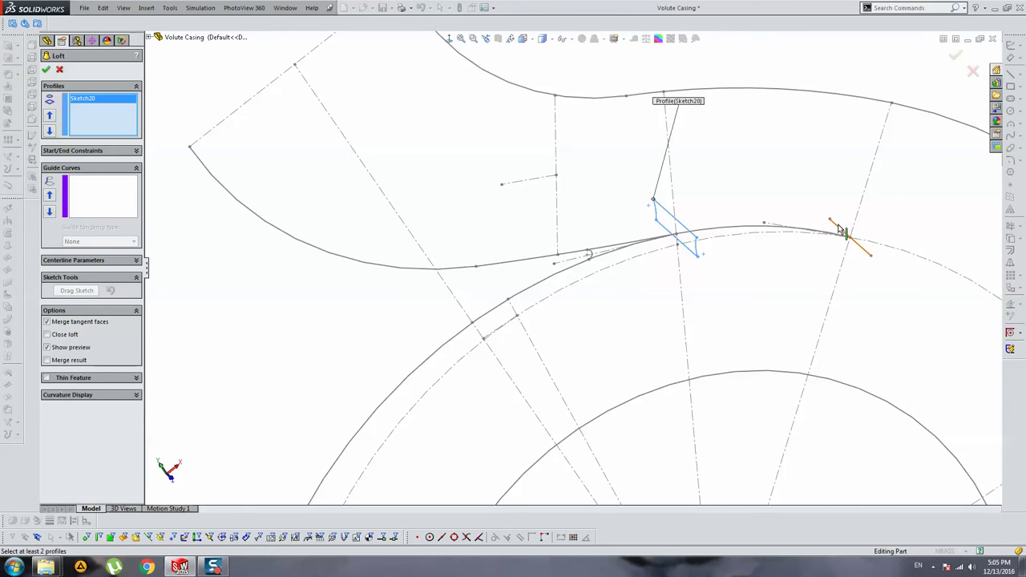
click(840, 230)
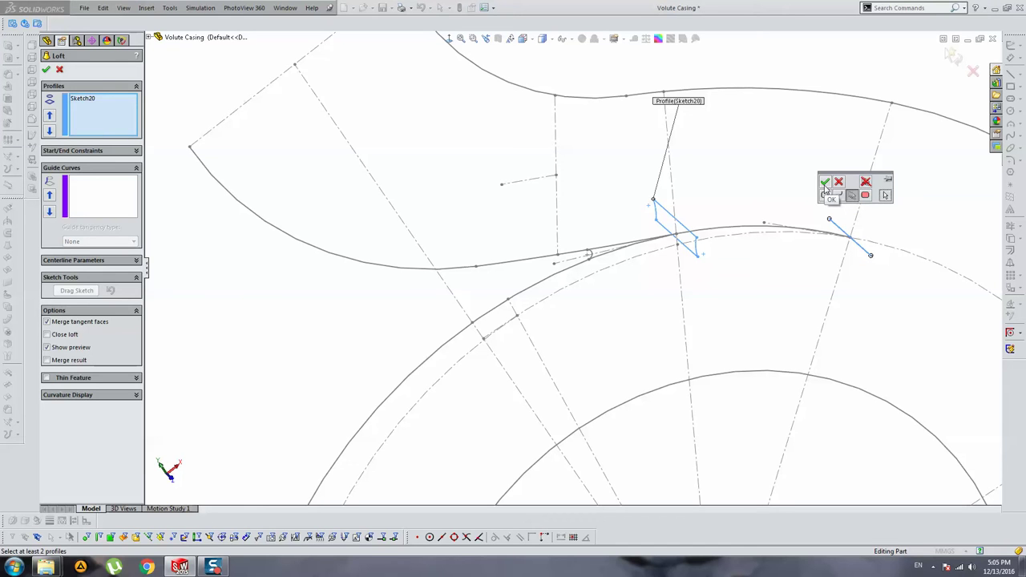
click(826, 183)
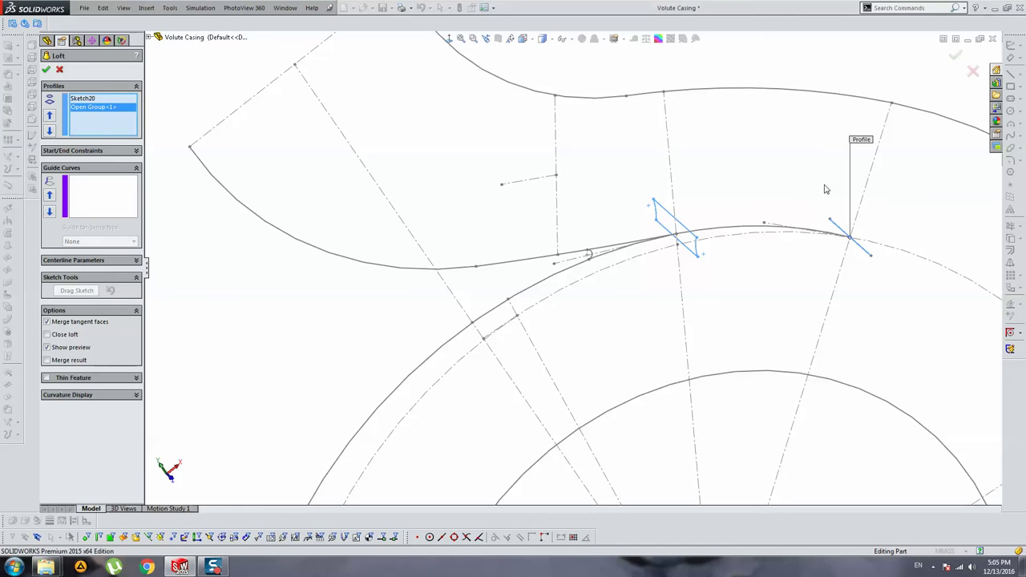
key(Escape)
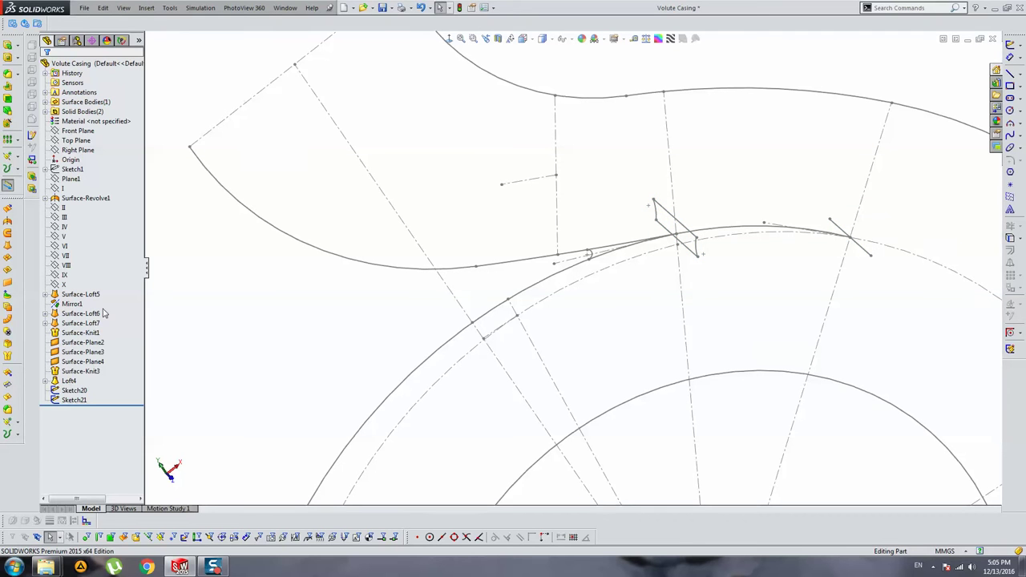
Roll back above Sketch20 and Sketch21 and change the Loft4 solid body's display.
click(120, 363)
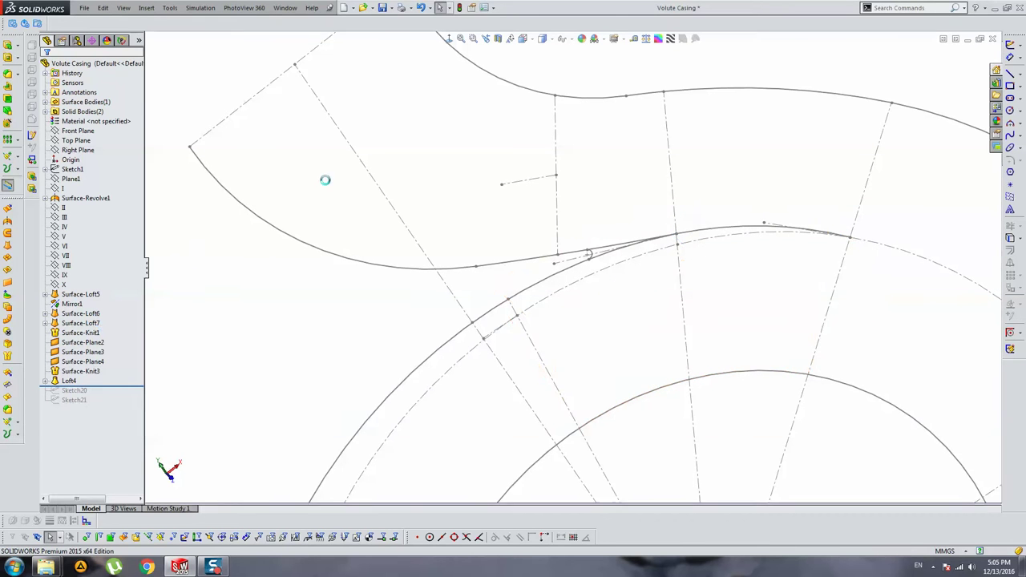
click(45, 112)
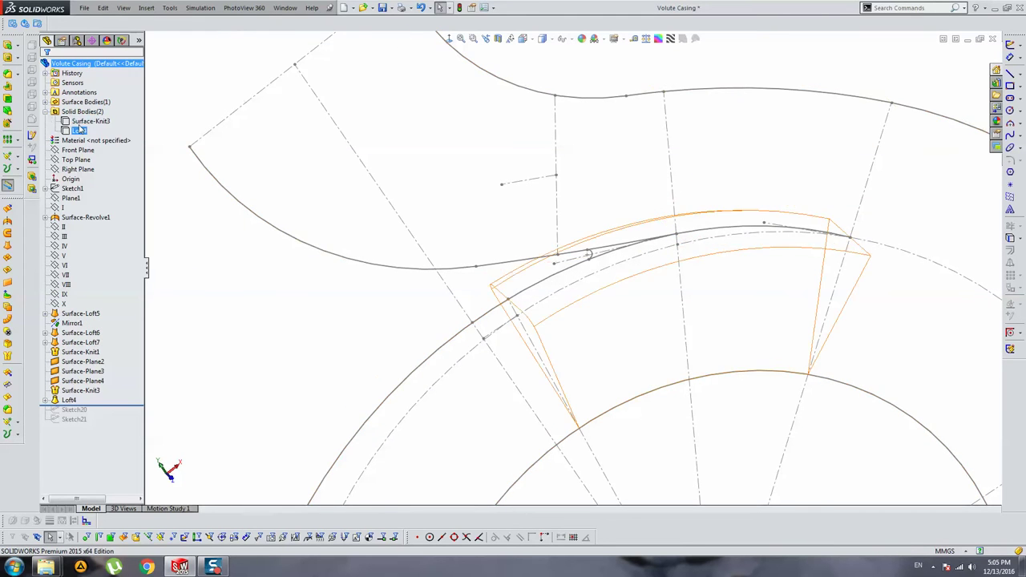
click(88, 121)
right_click(78, 131)
click(86, 117)
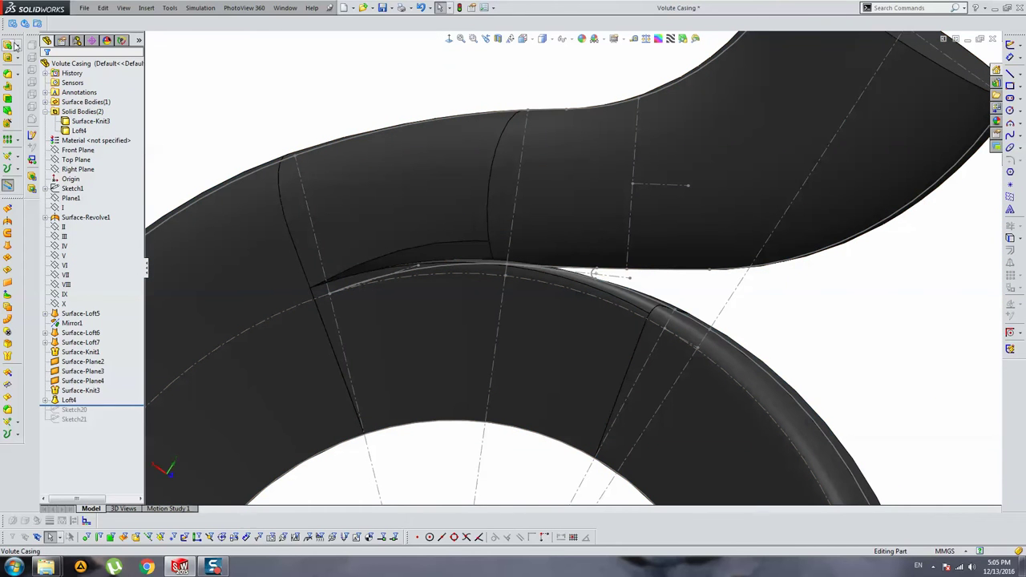
Start a Boundary Boss/Base with two faces in the first direction.
click(15, 45)
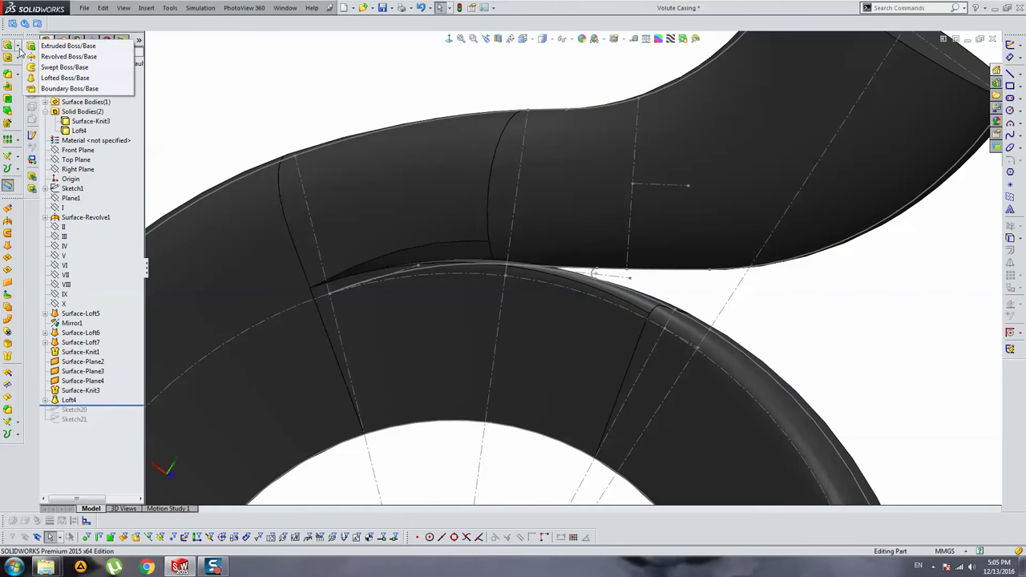
click(48, 89)
click(436, 255)
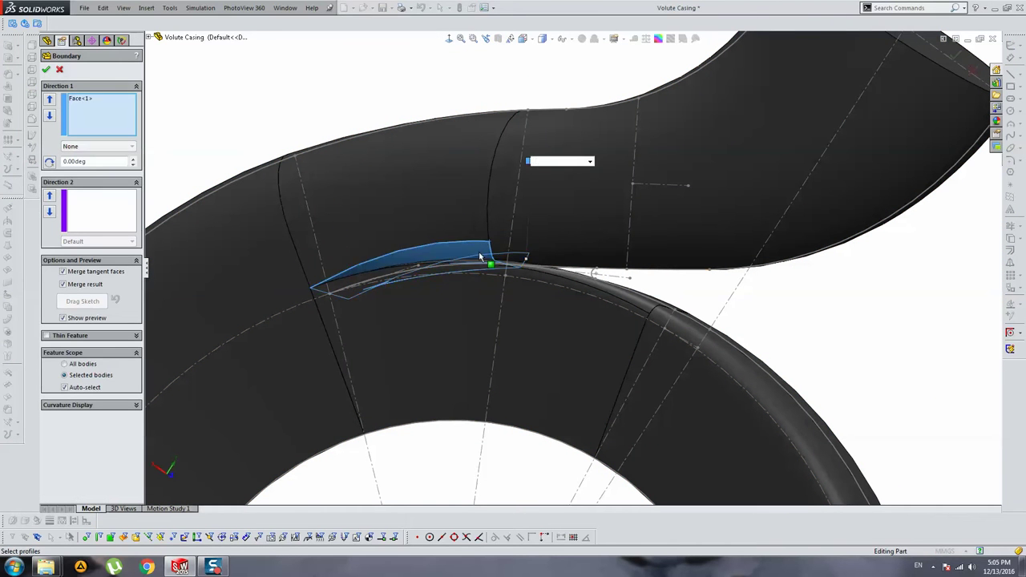
mouse_move(545, 259)
middle_down()
mouse_move(545, 294)
mouse_move(645, 377)
middle_up()
scroll(543, 280, down, 3)
click(543, 282)
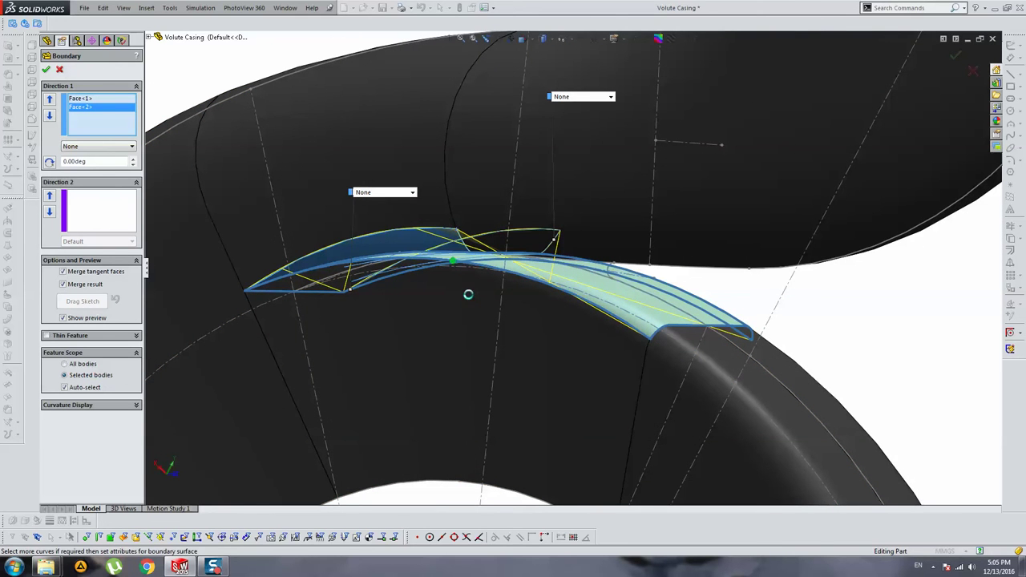
Add three edges and the arc for direction 2, then cancel the errored boundary.
mouse_move(468, 295)
middle_down()
mouse_move(493, 300)
mouse_move(504, 284)
mouse_move(329, 239)
middle_up()
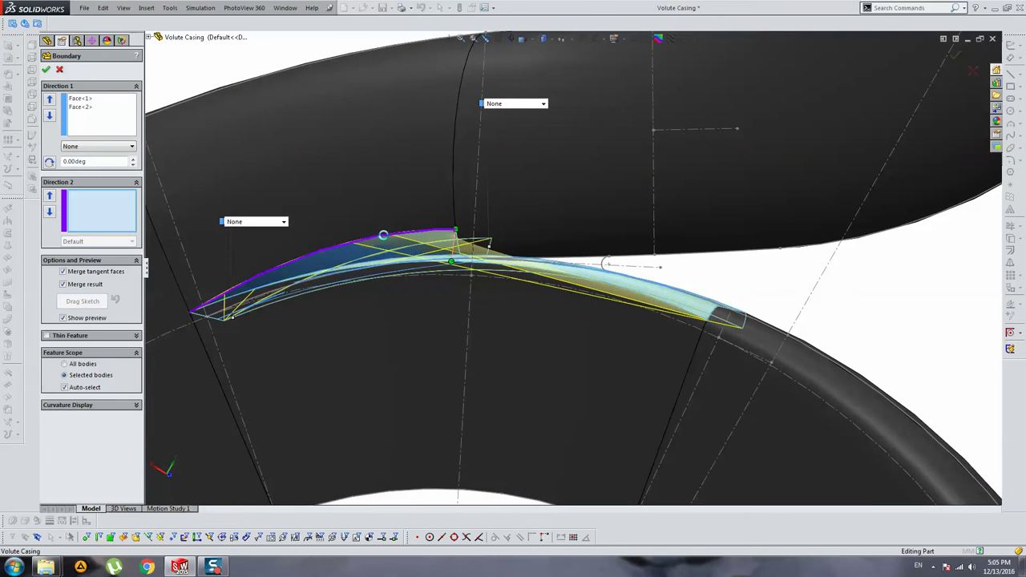
click(385, 239)
mouse_move(385, 239)
middle_down()
mouse_move(413, 269)
mouse_move(486, 267)
middle_up()
click(409, 268)
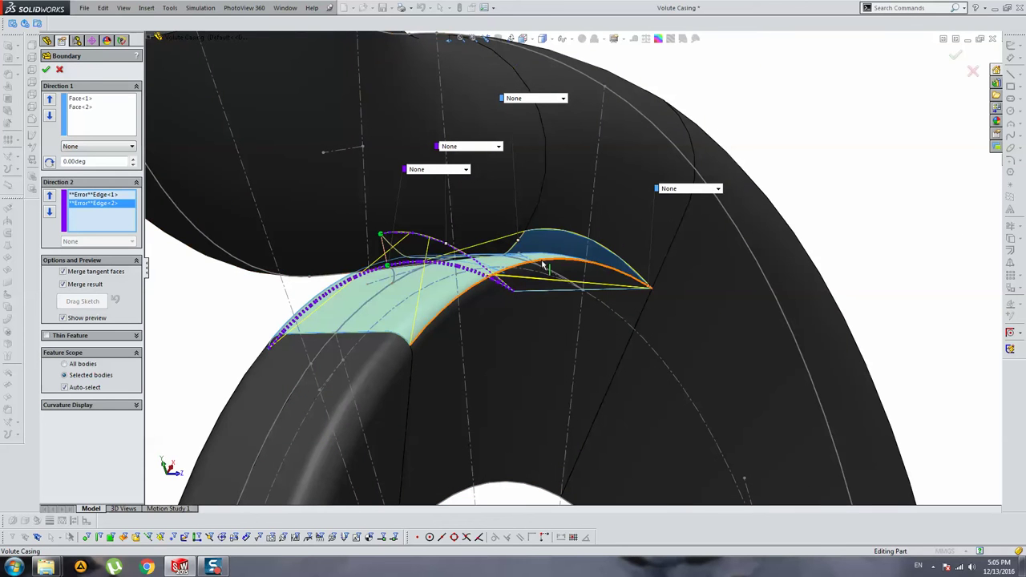
click(546, 269)
click(568, 239)
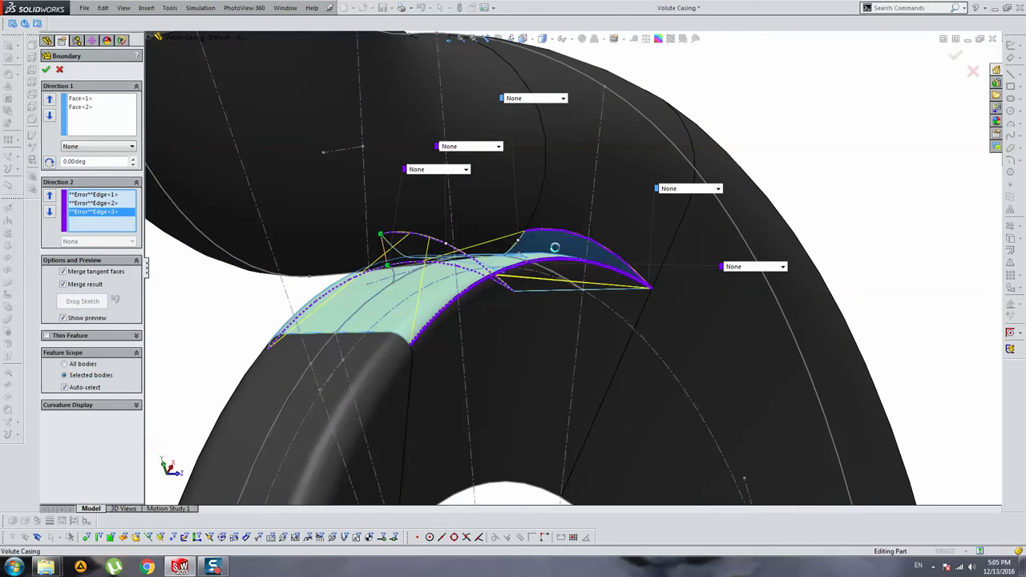
click(59, 69)
mouse_move(531, 264)
middle_down()
mouse_move(479, 268)
mouse_move(554, 252)
mouse_move(481, 252)
mouse_move(553, 264)
middle_up()
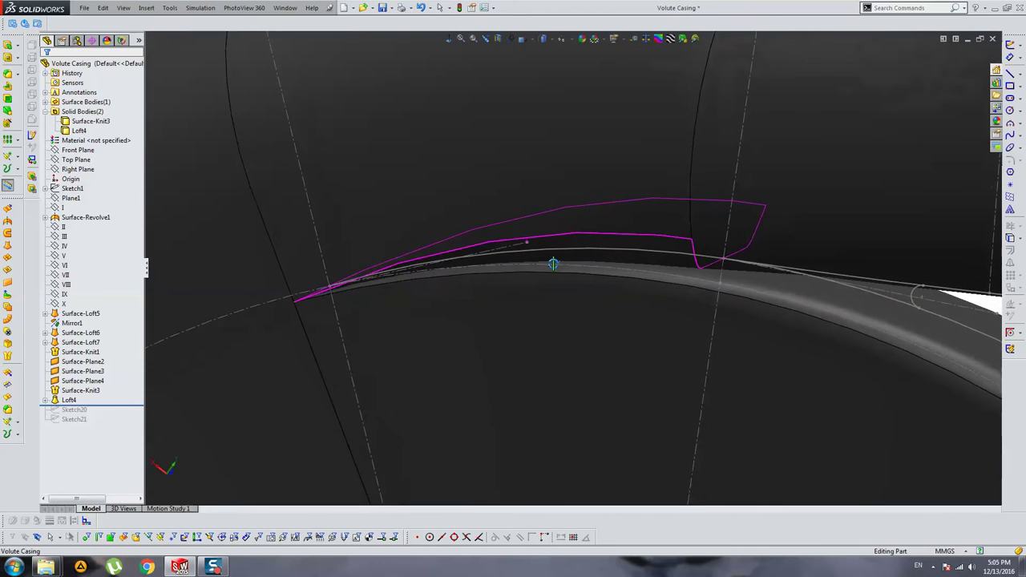
key(Escape)
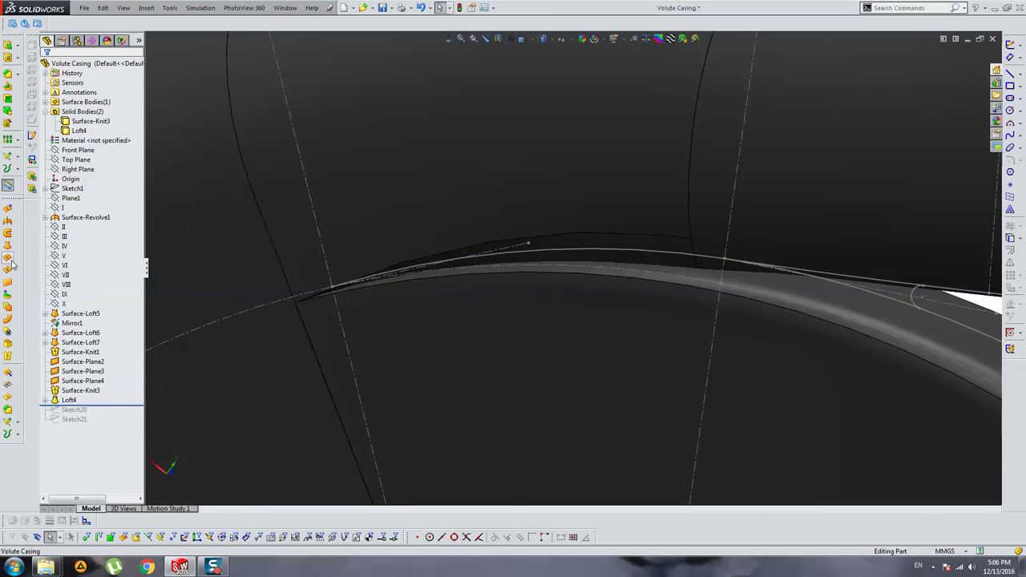
click(10, 262)
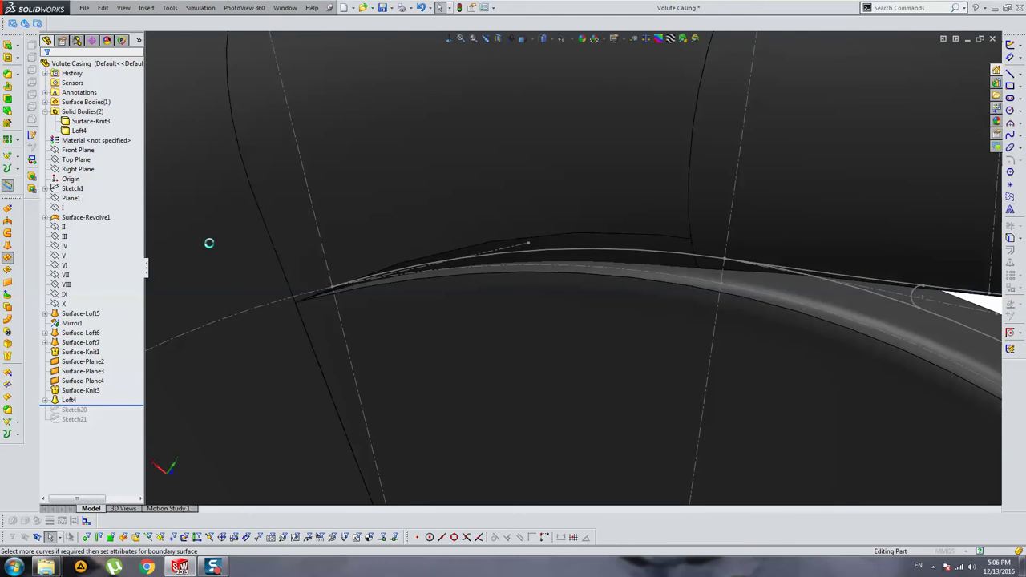
click(653, 235)
click(671, 289)
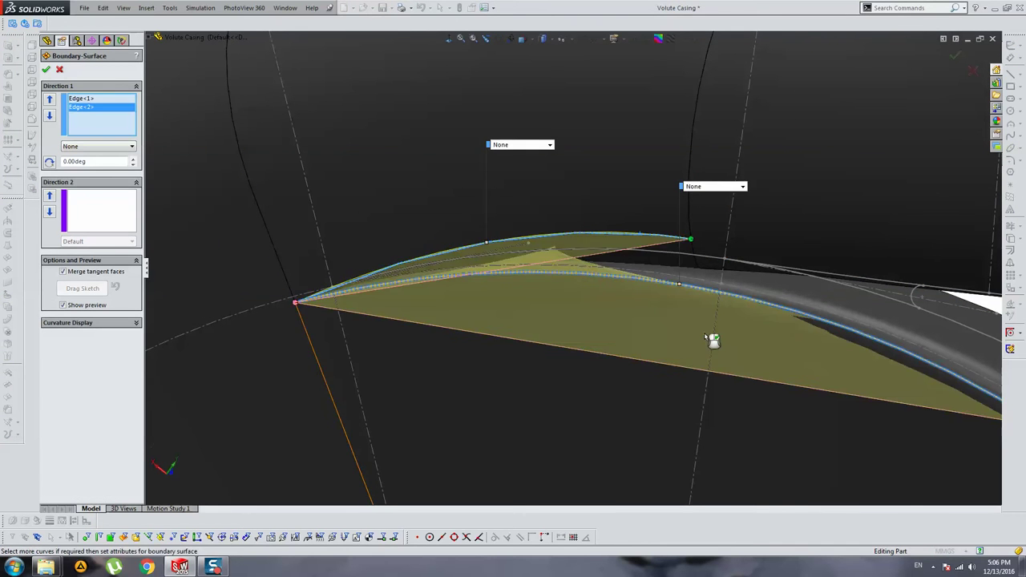
scroll(560, 337, up, 2)
key(Escape)
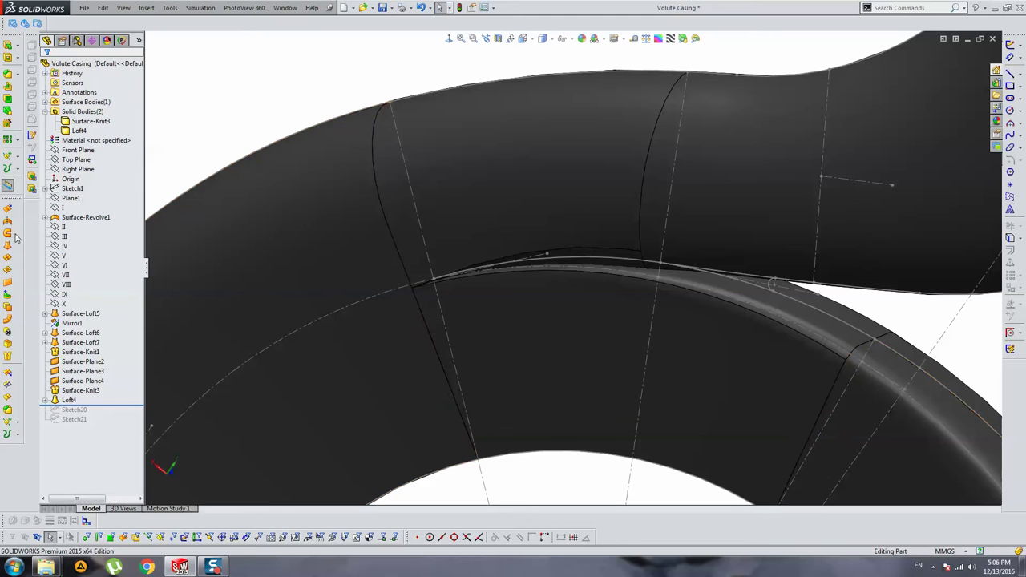
click(10, 261)
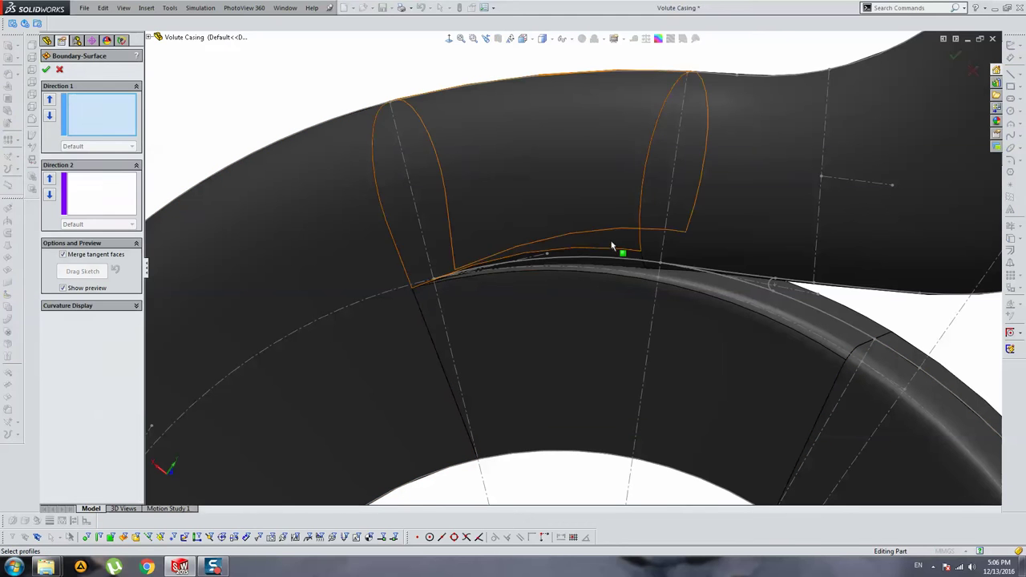
click(618, 251)
click(568, 276)
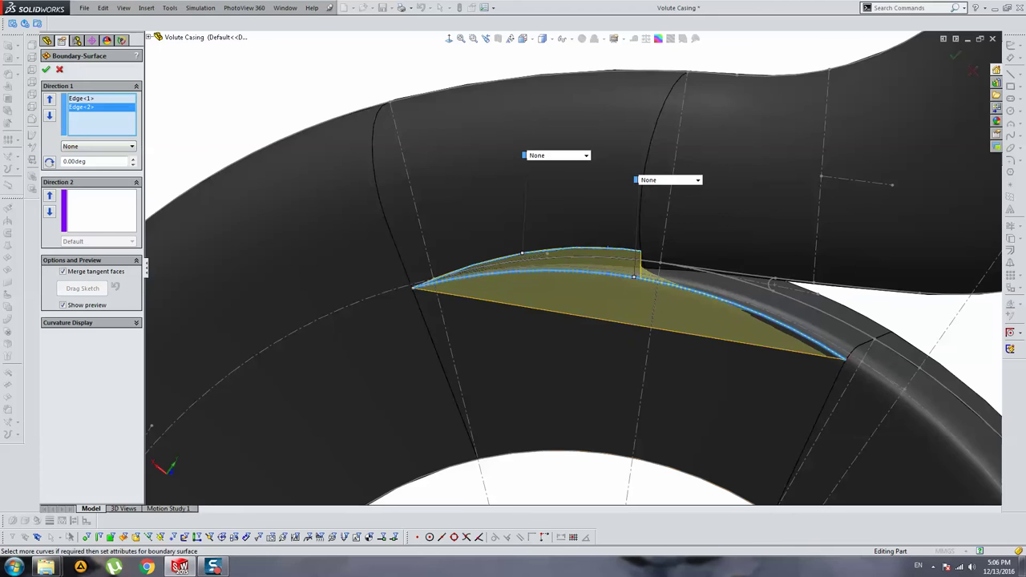
middle_drag(632, 283, 800, 355)
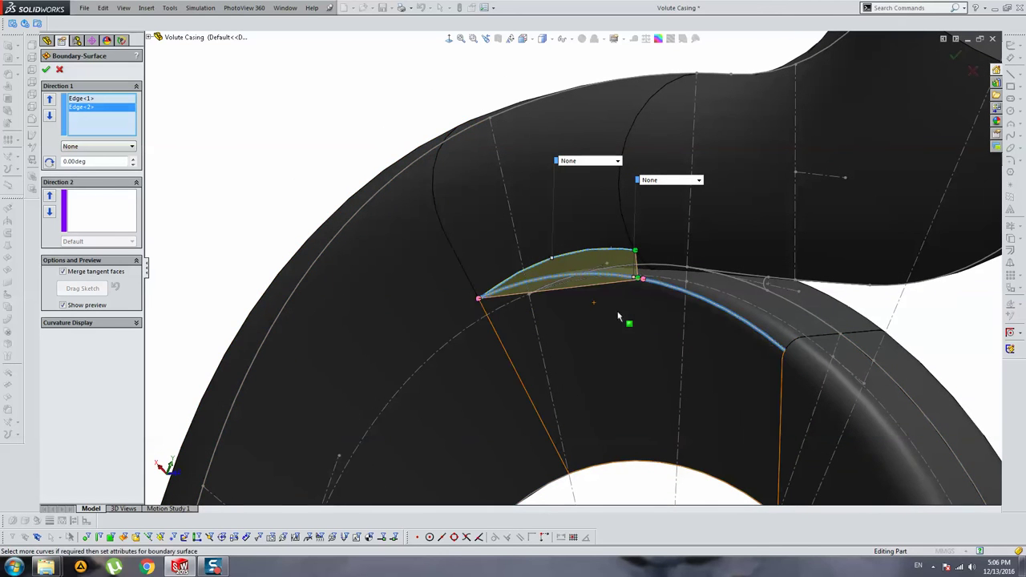
middle_drag(571, 301, 624, 299)
key(Escape)
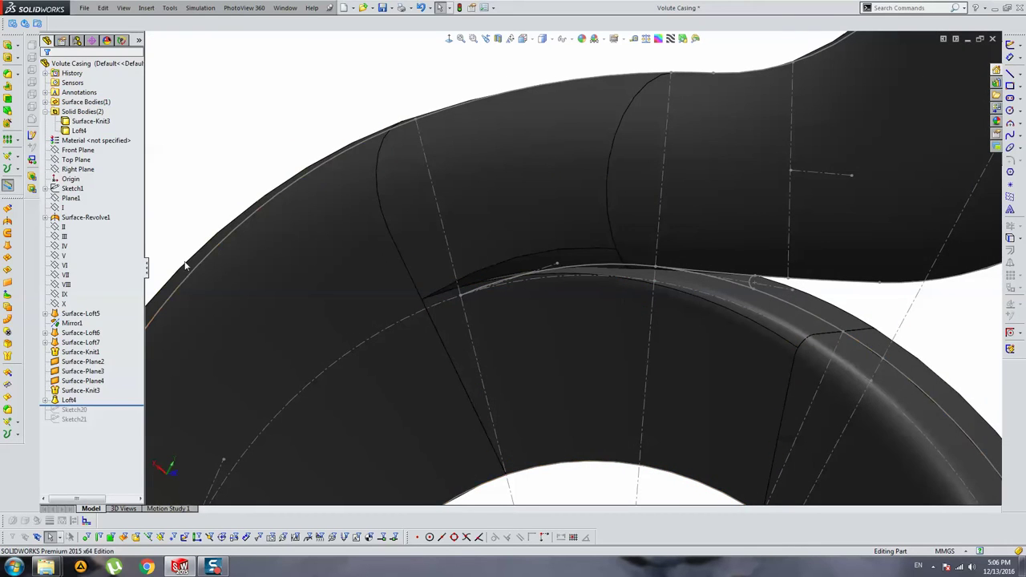
Roll forward past Sketch21 and start a lofted surface from Sketch20 to Sketch21.
drag(110, 407, 110, 425)
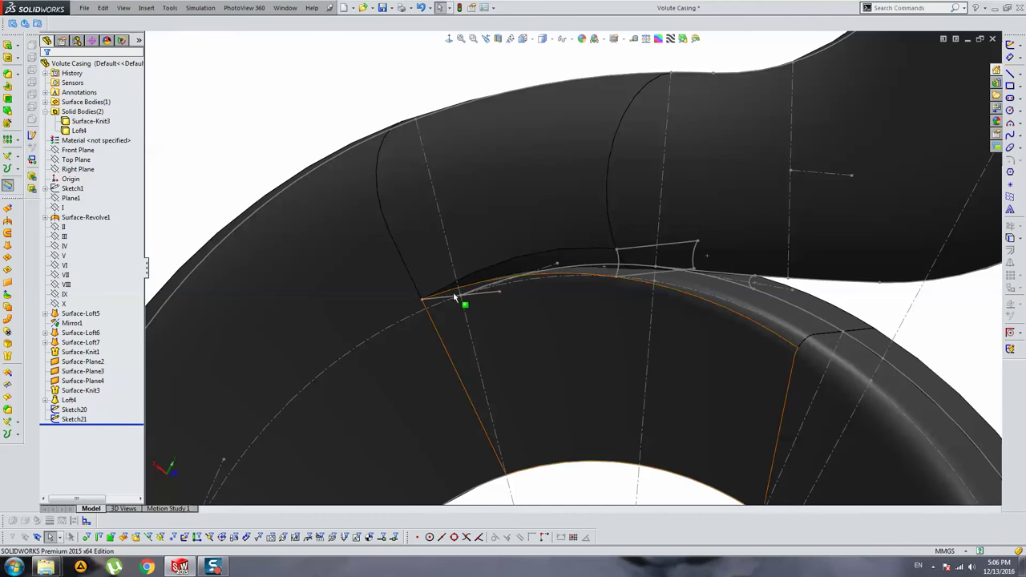
middle_drag(578, 255, 524, 261)
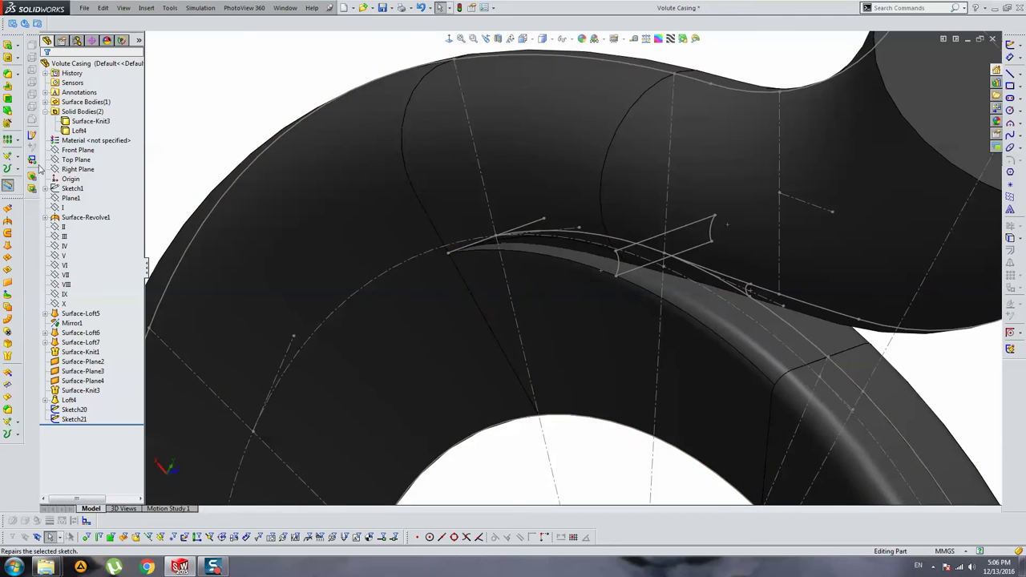
click(13, 250)
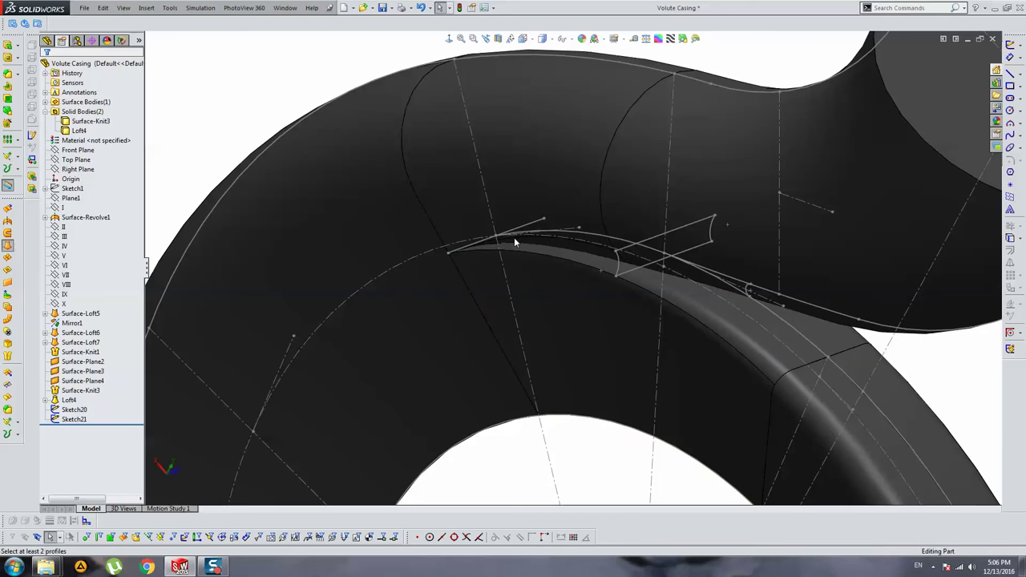
click(631, 252)
scroll(476, 252, down, 2)
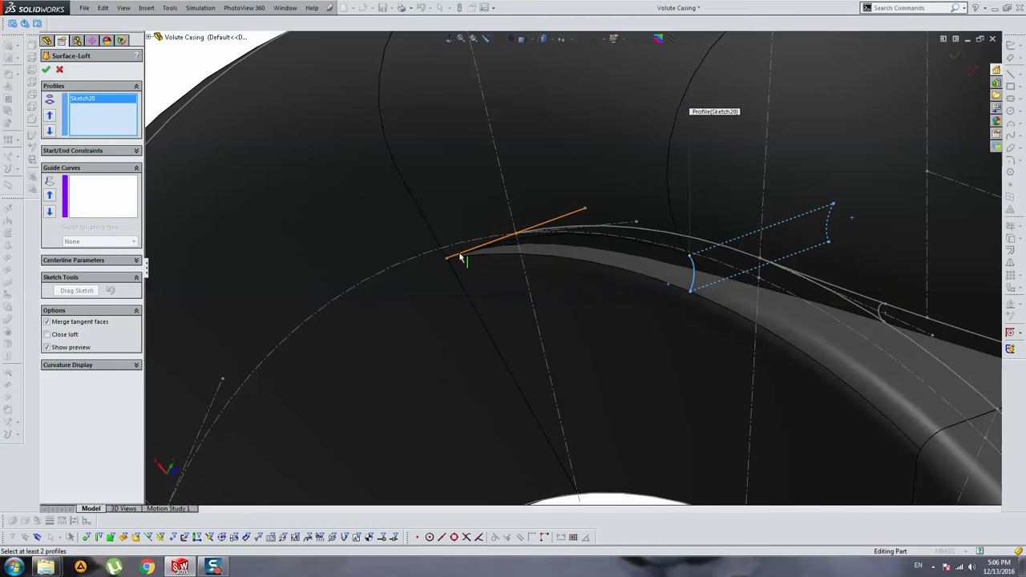
click(462, 258)
middle_drag(339, 222, 726, 257)
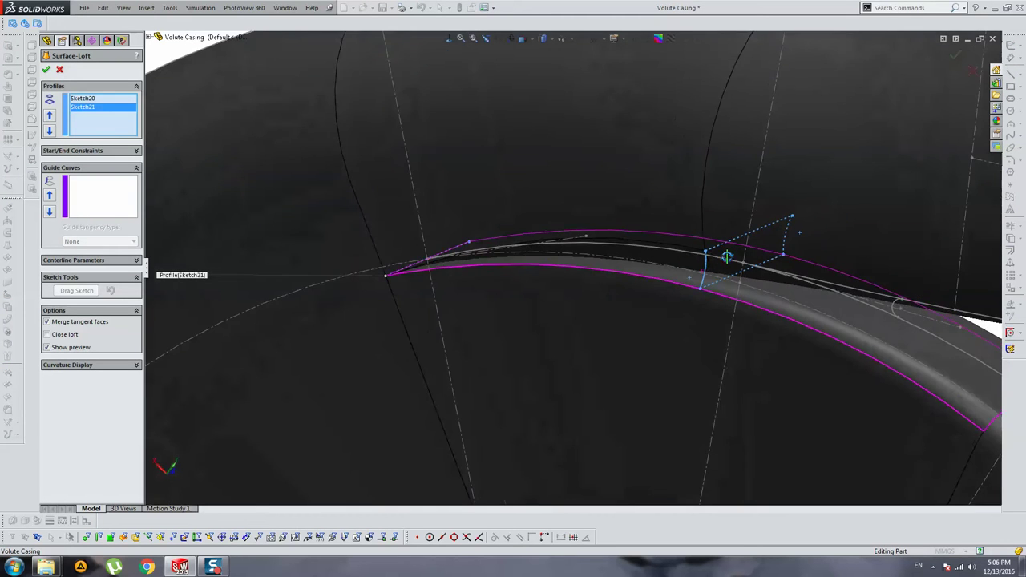
Add the lower and upper tongue edges as guide curves and accept the surface.
click(100, 197)
click(586, 276)
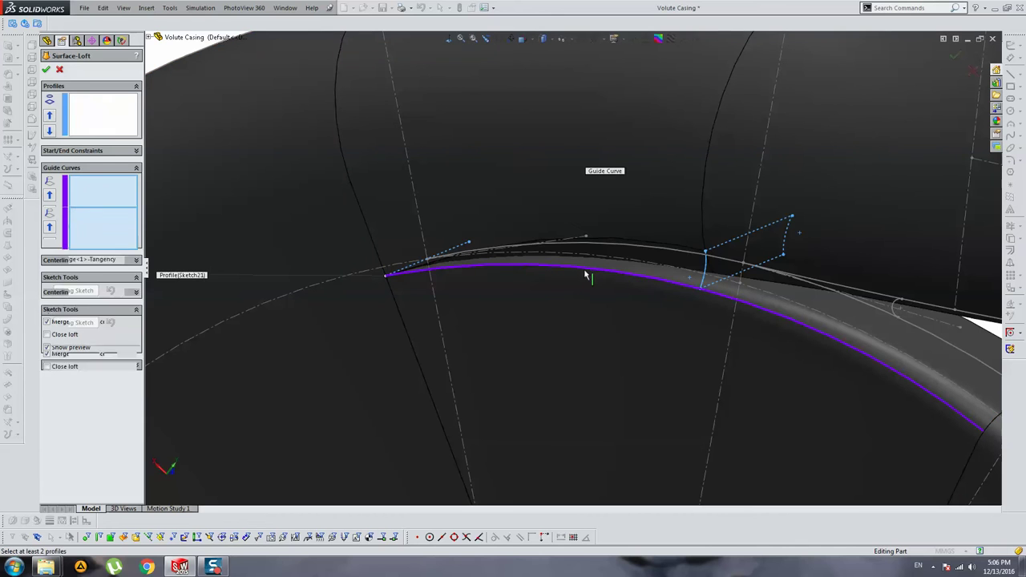
click(644, 248)
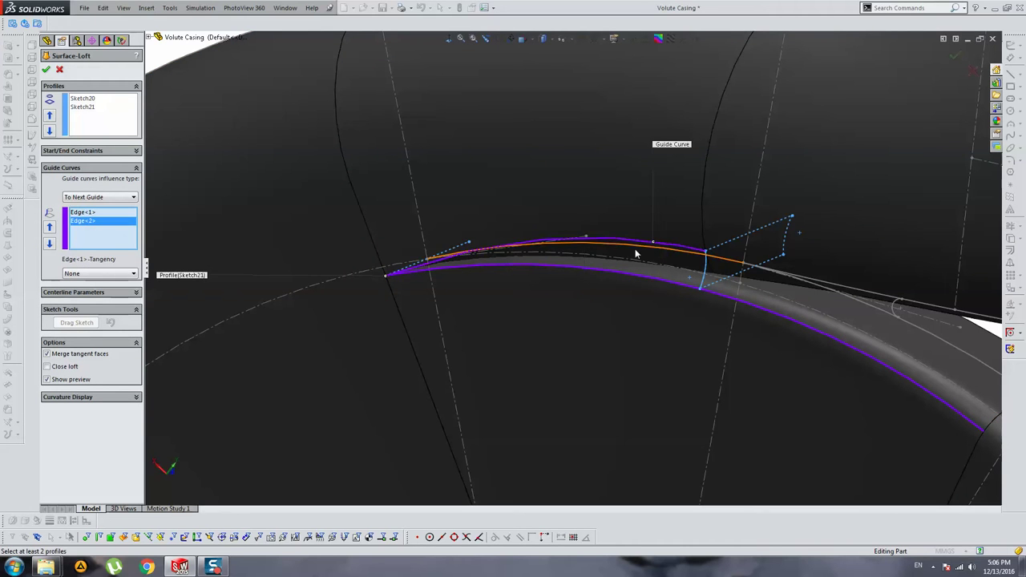
mouse_move(637, 251)
middle_down()
mouse_move(655, 229)
mouse_move(637, 243)
mouse_move(724, 229)
mouse_move(701, 235)
mouse_move(717, 265)
mouse_move(698, 229)
mouse_move(682, 252)
mouse_move(409, 256)
mouse_move(434, 276)
middle_up()
key(Return)
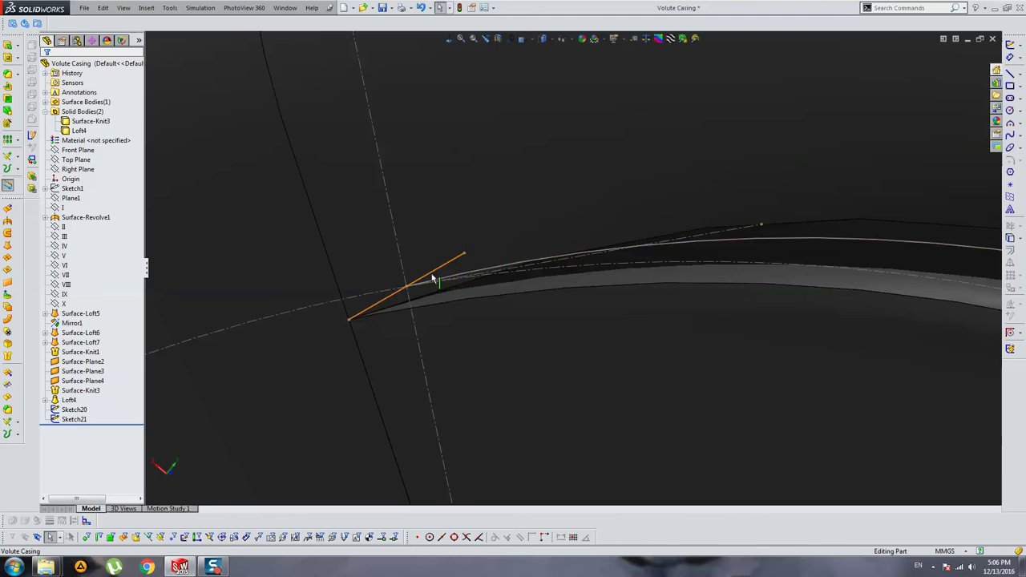
Edit Sketch21 and inspect its 20 mm tongue line's properties.
click(434, 272)
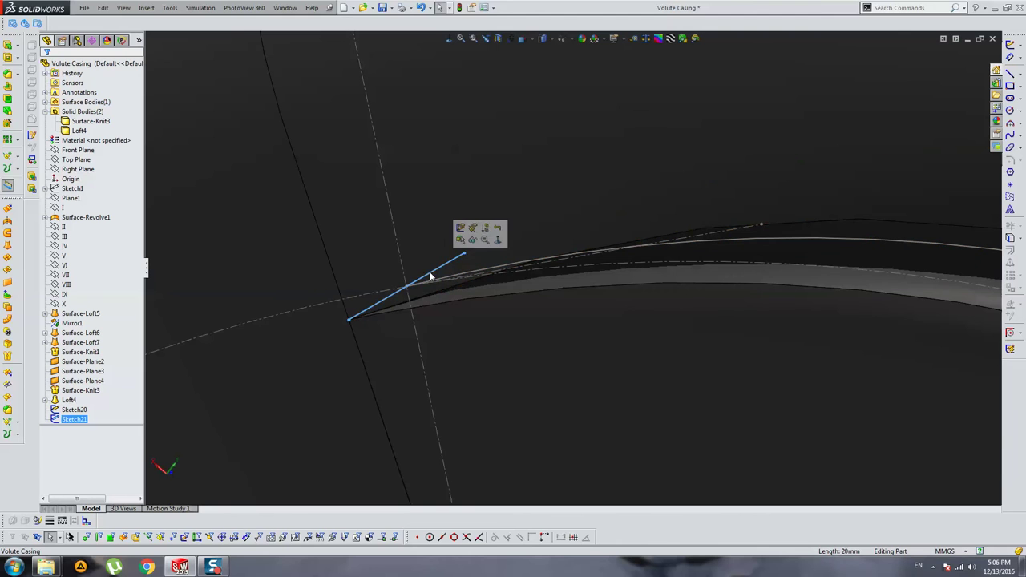
click(459, 230)
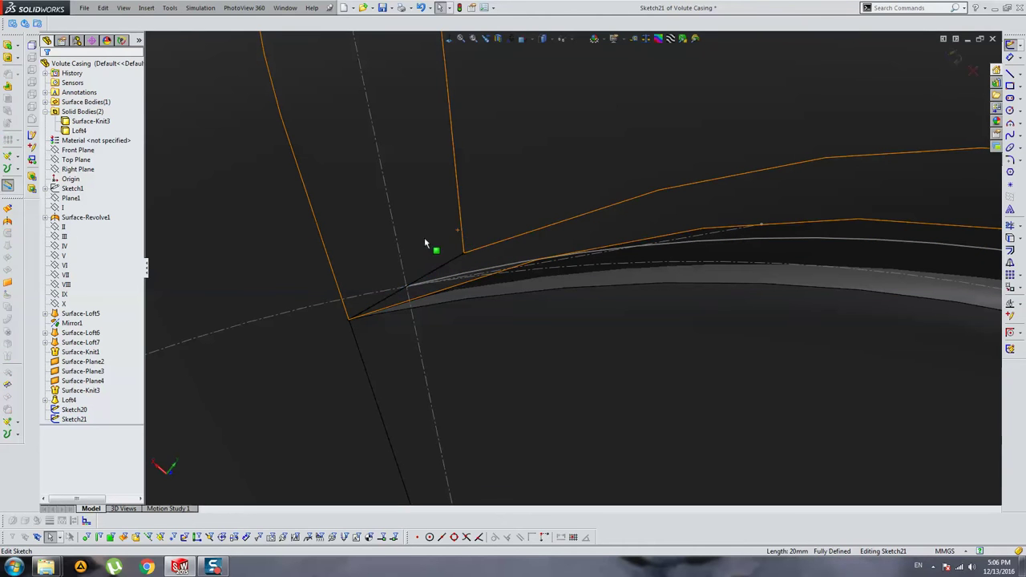
click(391, 298)
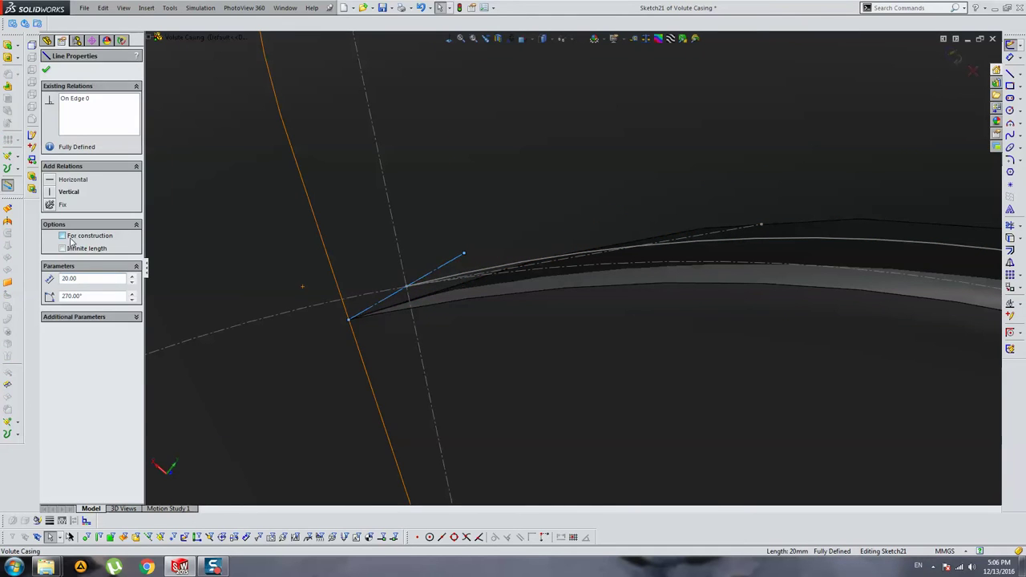
key(Escape)
View the casing from above and try Convert Entities before choosing the Line tool.
scroll(504, 301, up, 3)
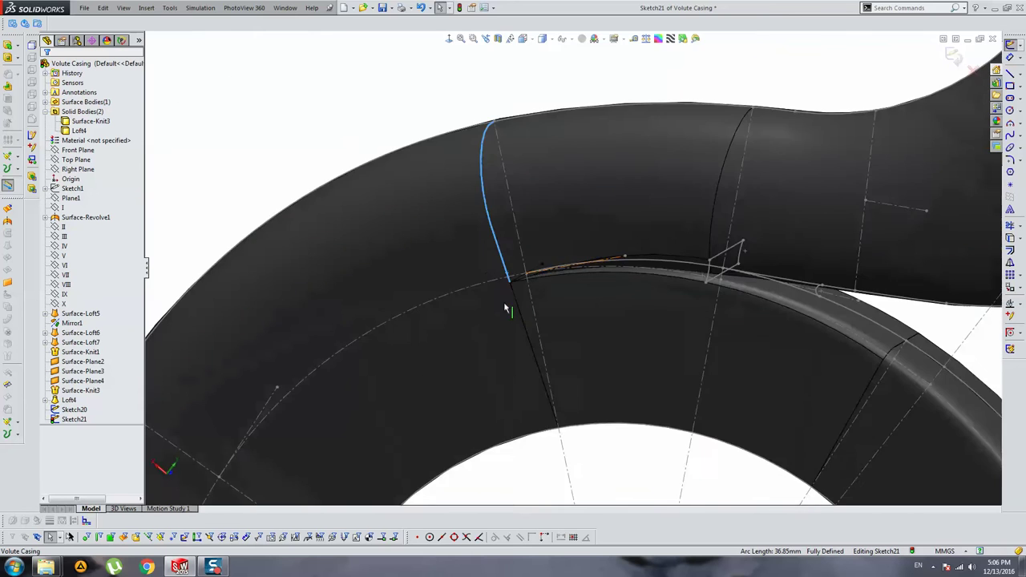
mouse_move(505, 309)
middle_down()
mouse_move(425, 291)
mouse_move(602, 288)
mouse_move(631, 269)
mouse_move(535, 300)
mouse_move(402, 316)
middle_up()
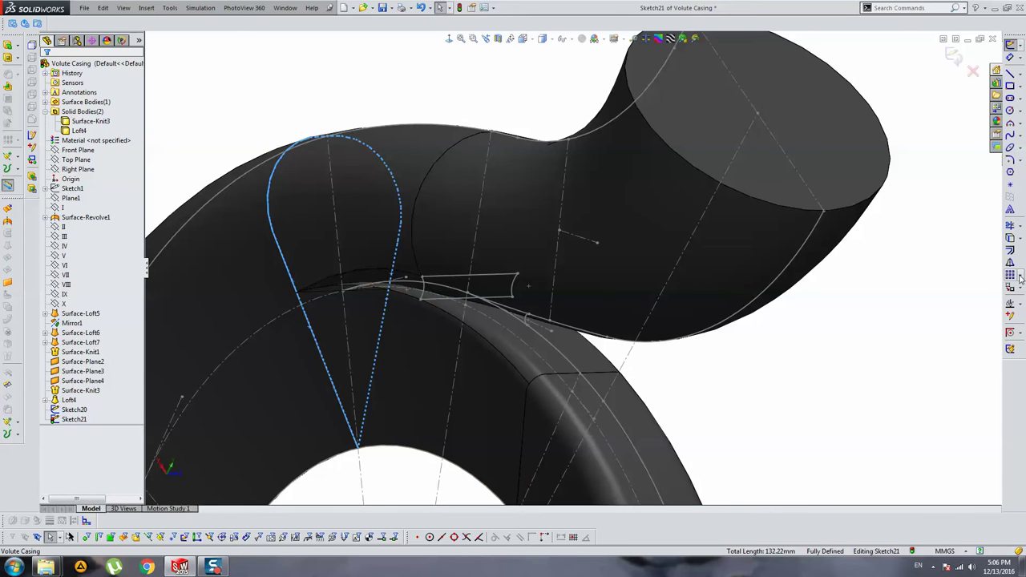
click(1010, 238)
scroll(339, 291, down, 3)
scroll(355, 314, down, 2)
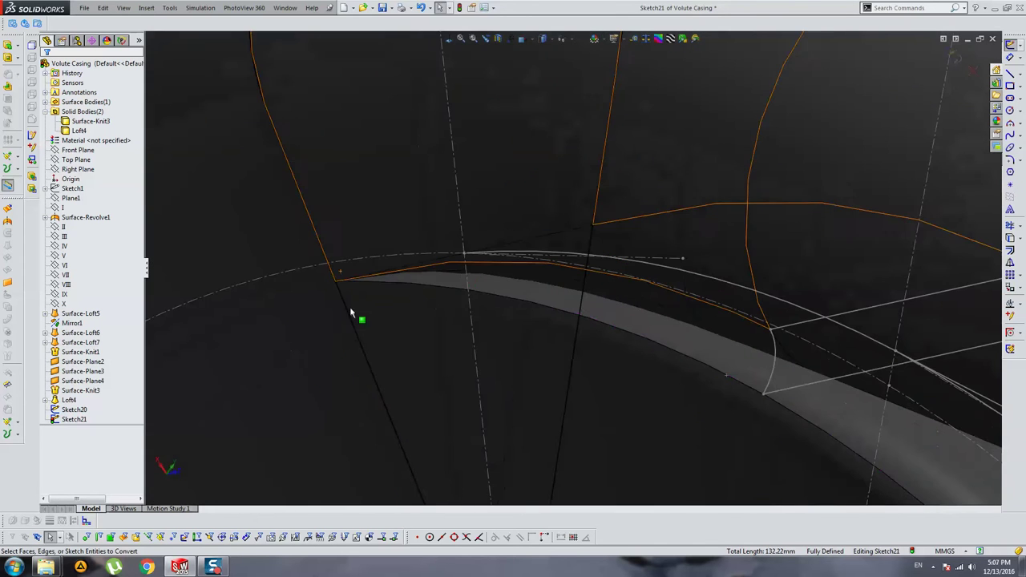
scroll(655, 199, up, 1)
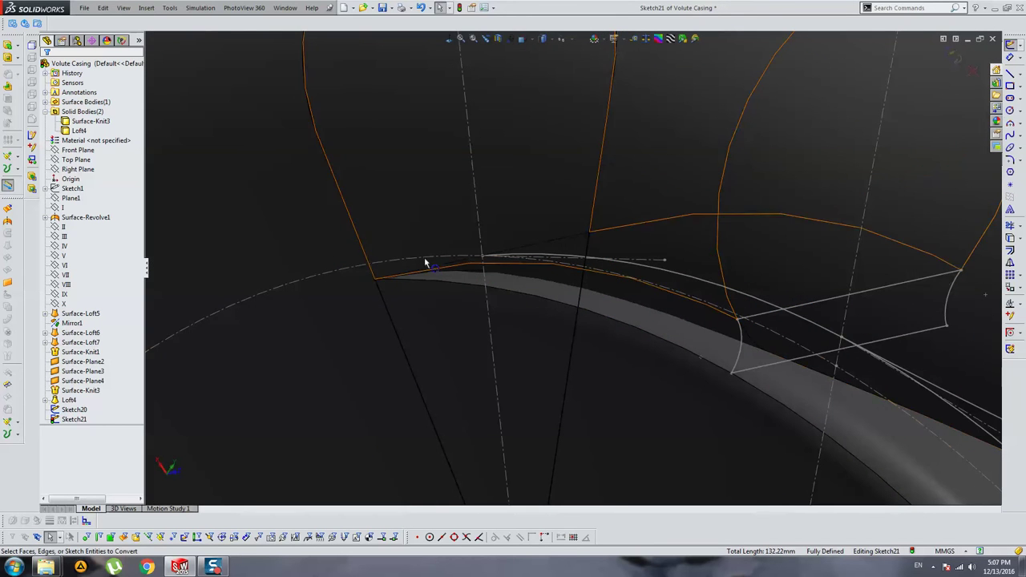
click(1010, 73)
scroll(416, 269, down, 2)
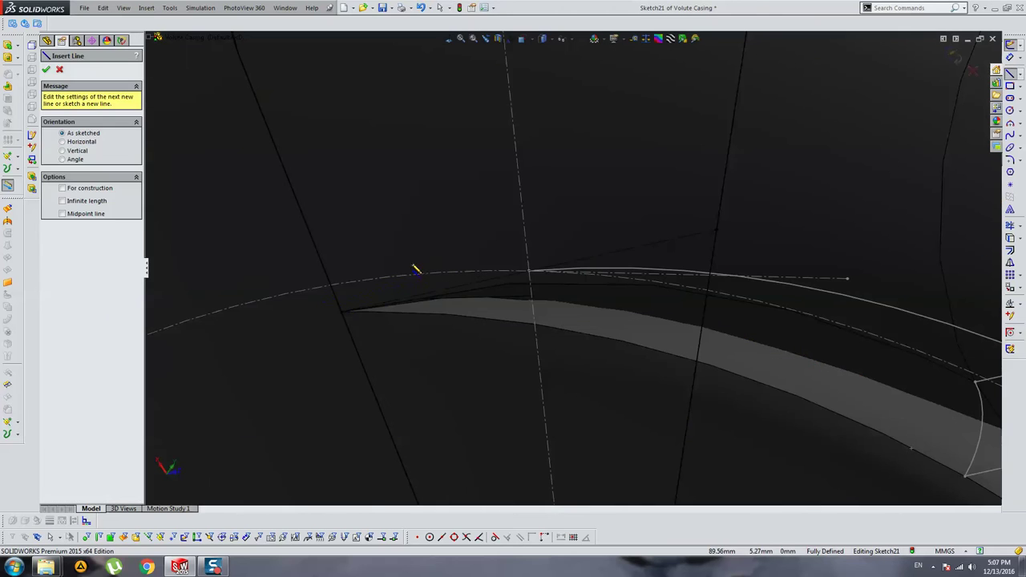
Draw a line across the tongue tip with its ends snapped onto the edges.
click(329, 307)
double_click(774, 205)
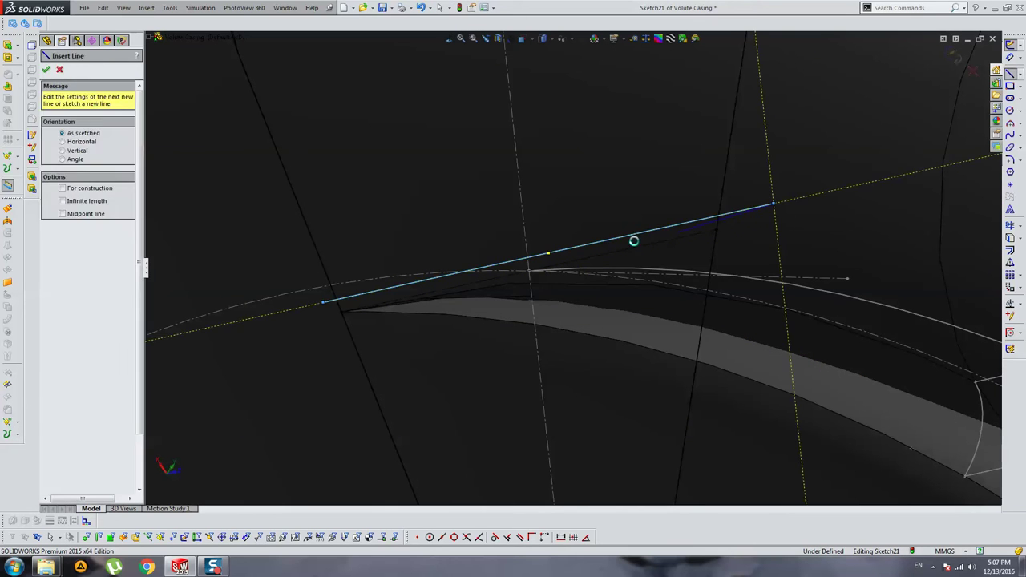
key(Escape)
click(633, 236)
ctrl+click(630, 249)
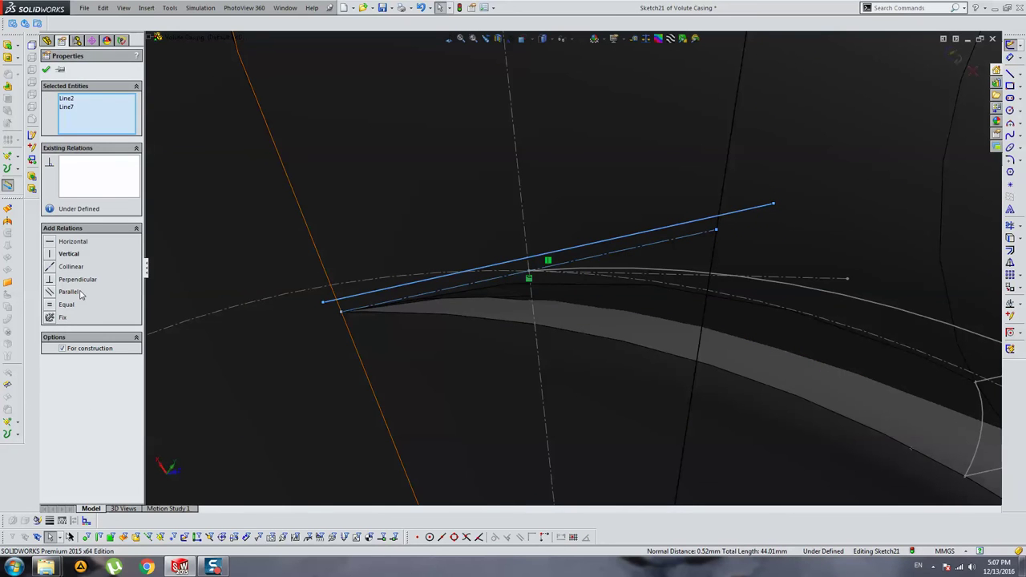
click(305, 318)
drag(323, 307, 342, 297)
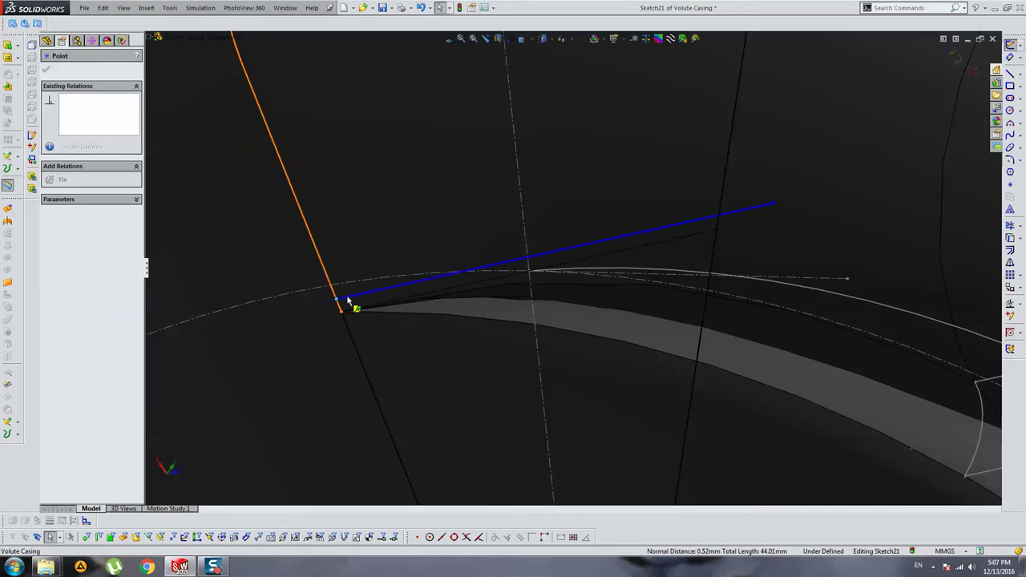
drag(775, 204, 725, 213)
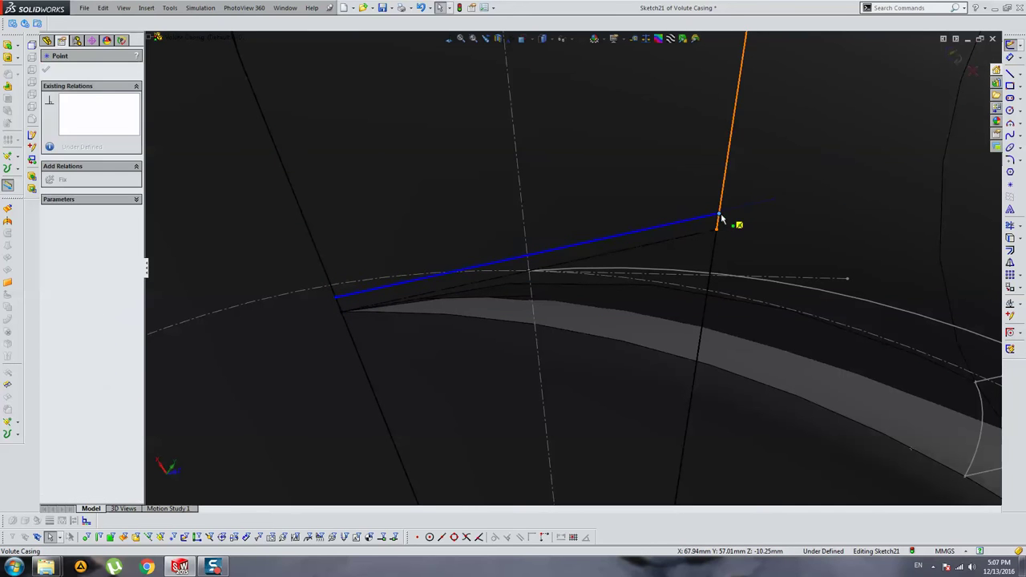
Draw a second line, make it parallel to the first, and trim its end to the boundary.
click(1010, 73)
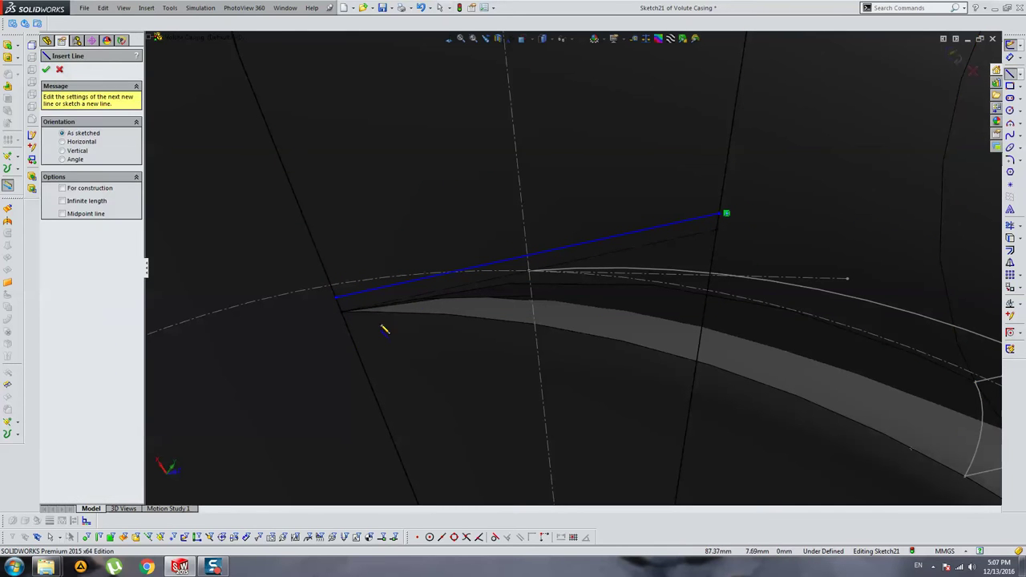
click(340, 337)
click(766, 248)
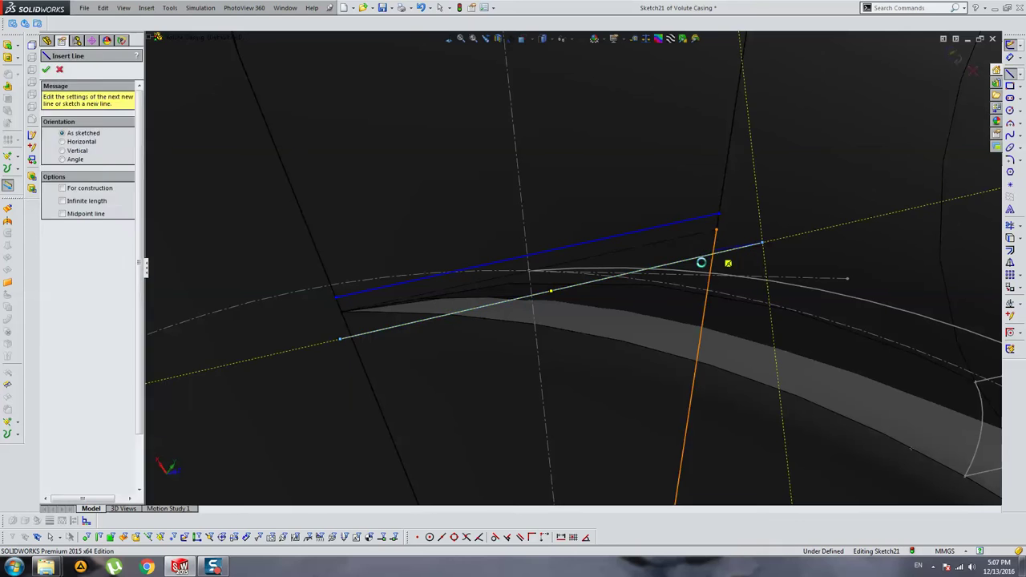
key(Escape)
click(706, 251)
ctrl+click(321, 255)
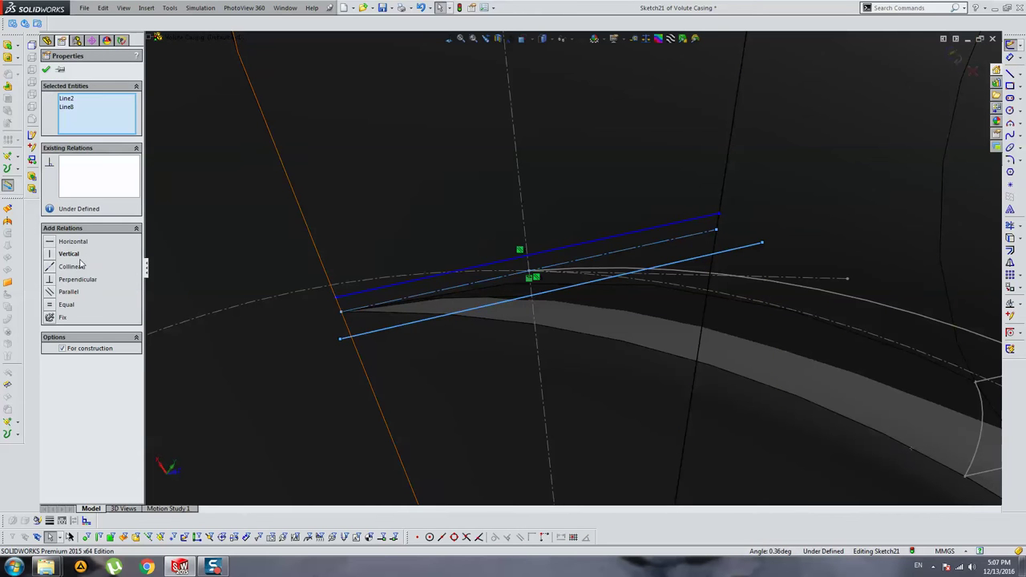
click(67, 291)
click(396, 339)
click(340, 337)
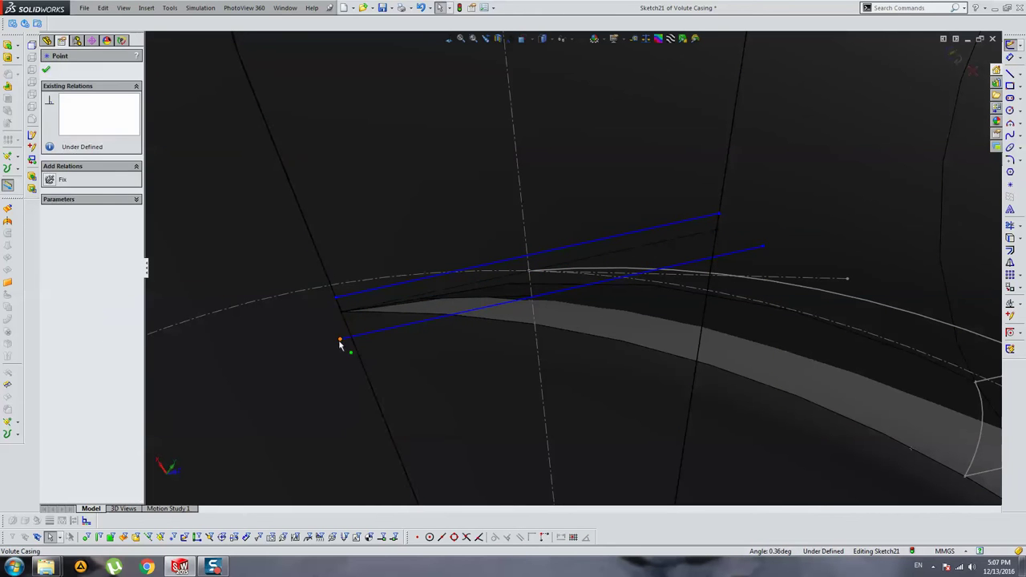
drag(764, 242, 719, 253)
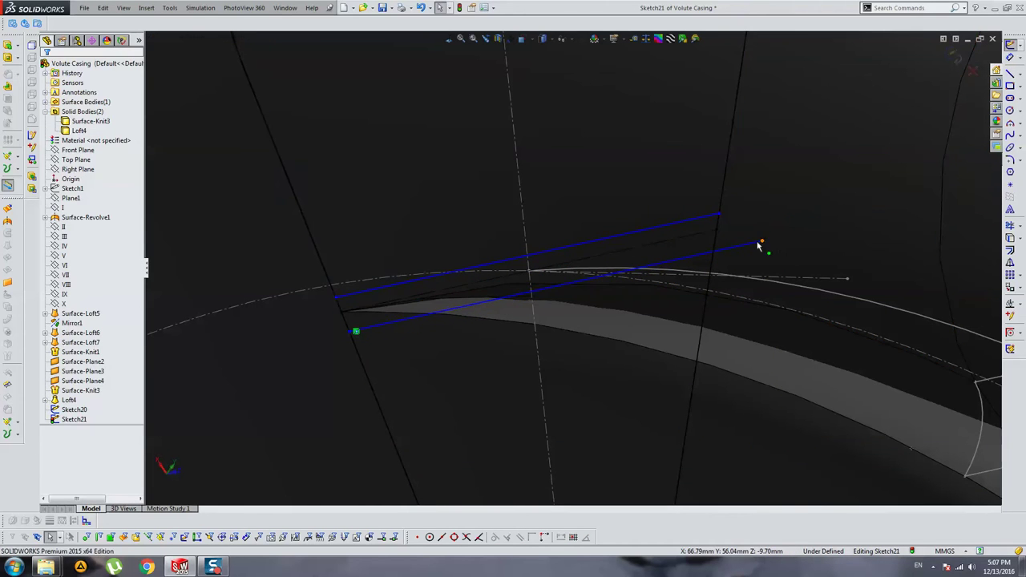
Make the two parallel lines symmetric about the construction centreline.
click(659, 229)
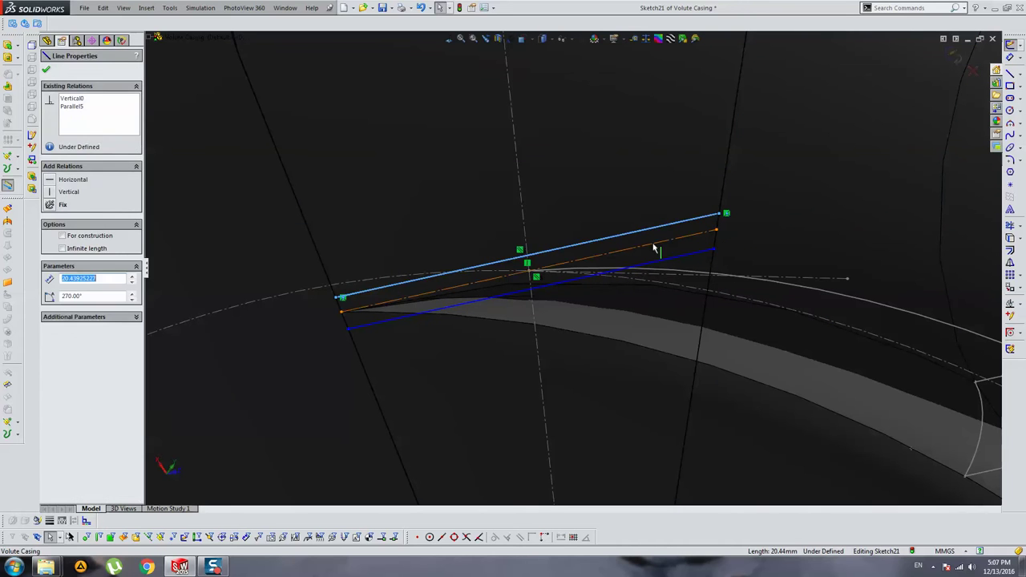
ctrl+click(658, 246)
ctrl+click(657, 263)
click(68, 305)
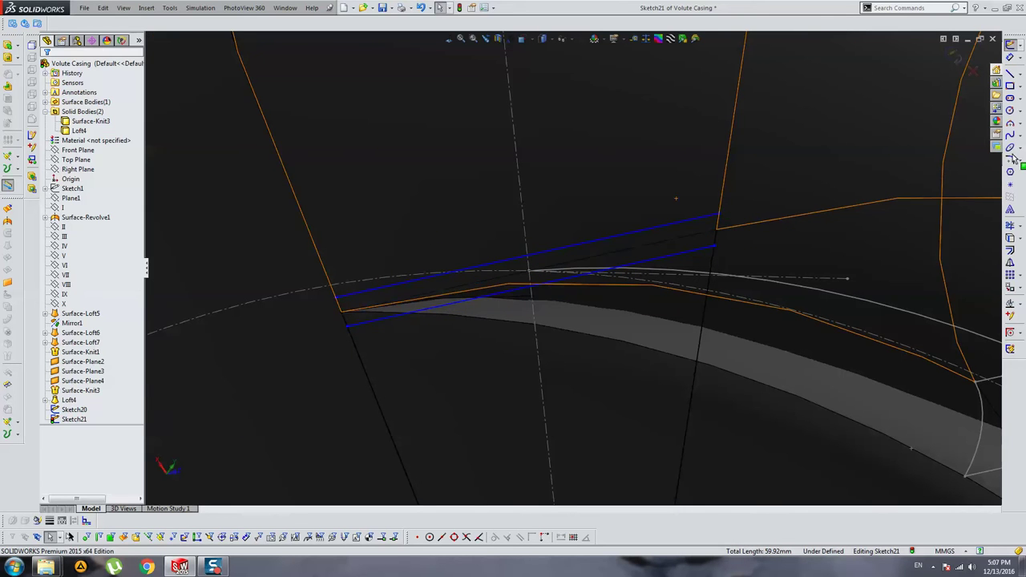
click(1010, 56)
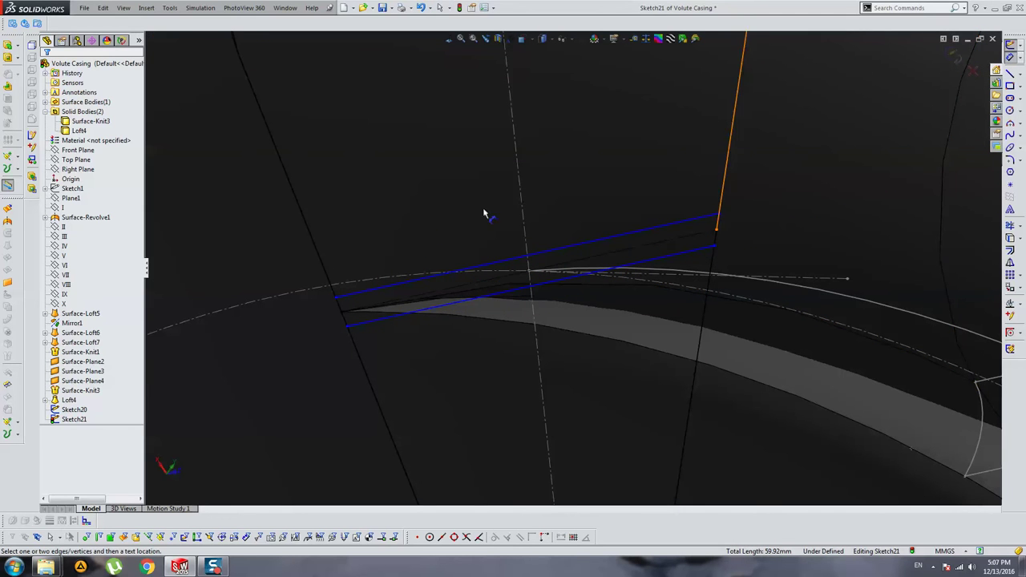
Add a distance dimension between the two parallel lines, keeping its value.
click(391, 286)
click(376, 319)
click(293, 290)
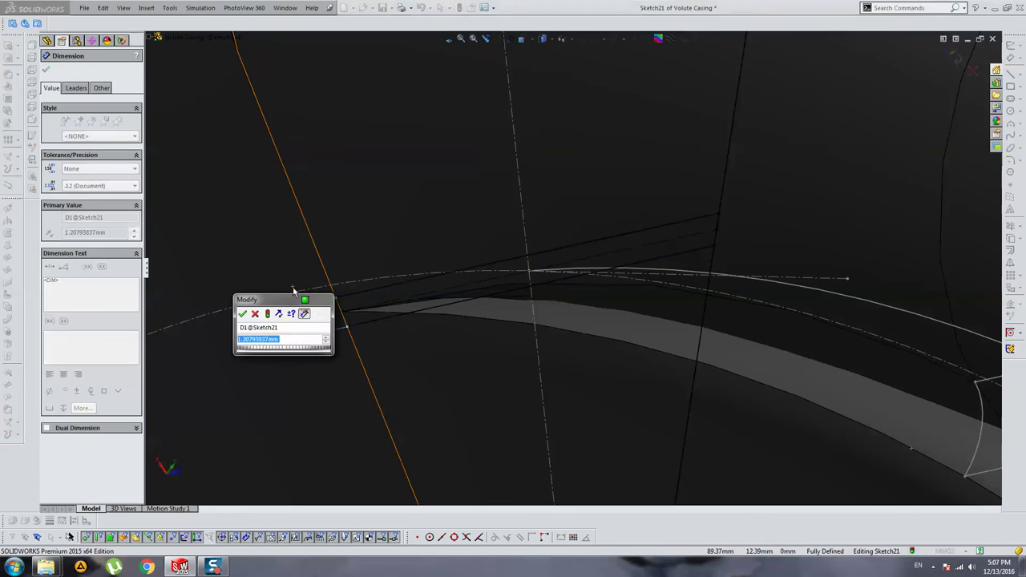
key(Return)
key(Escape)
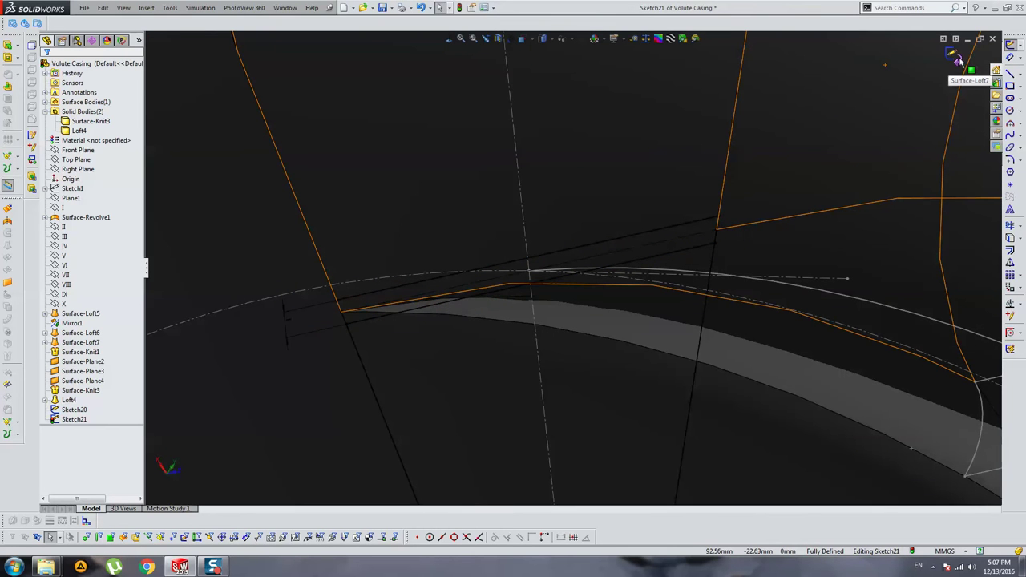
Cancel a Trim attempt and exit Sketch21 back to the part.
scroll(872, 83, up, 3)
key(t)
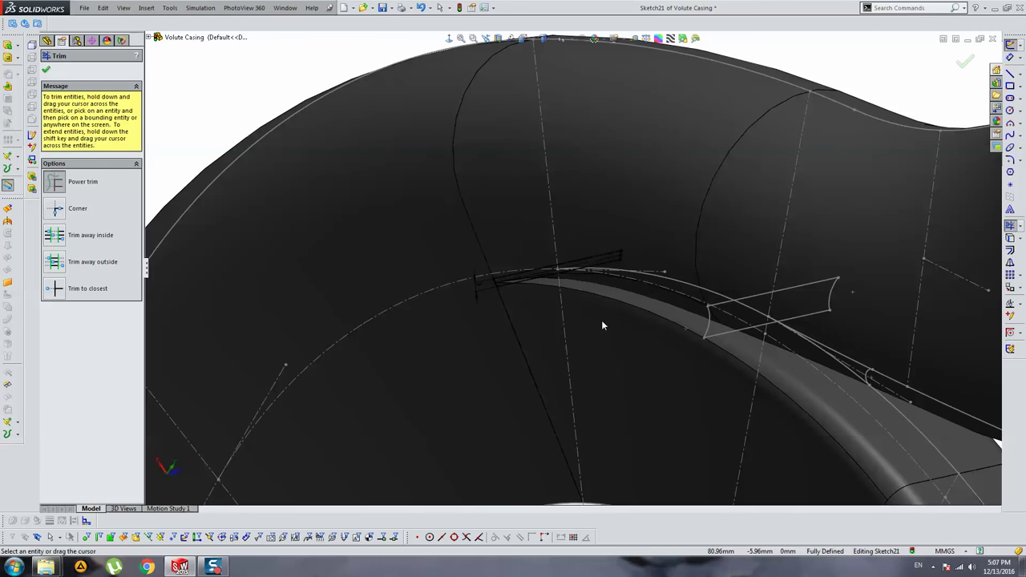
key(Escape)
scroll(538, 287, down, 2)
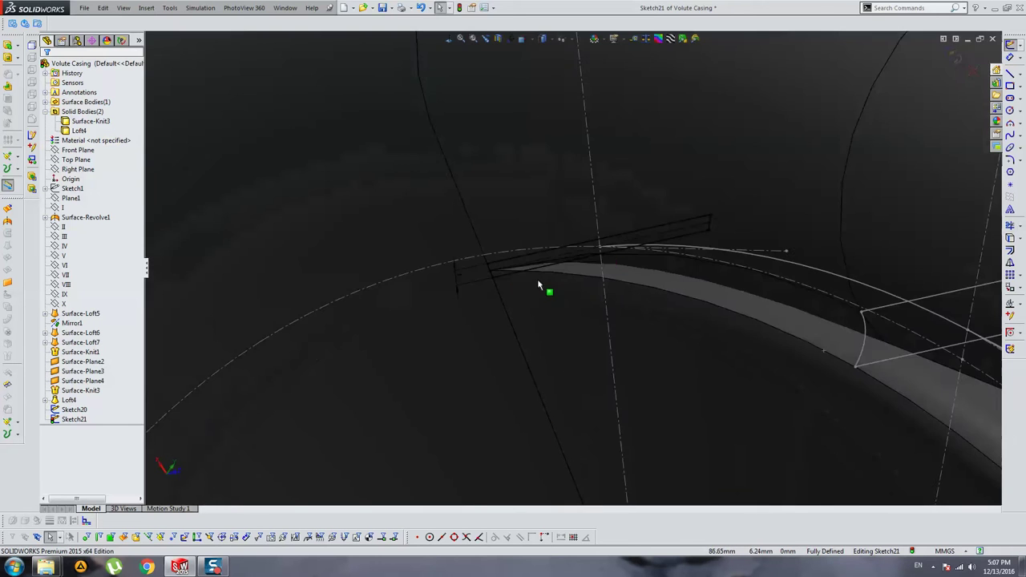
scroll(675, 238, down, 2)
click(955, 58)
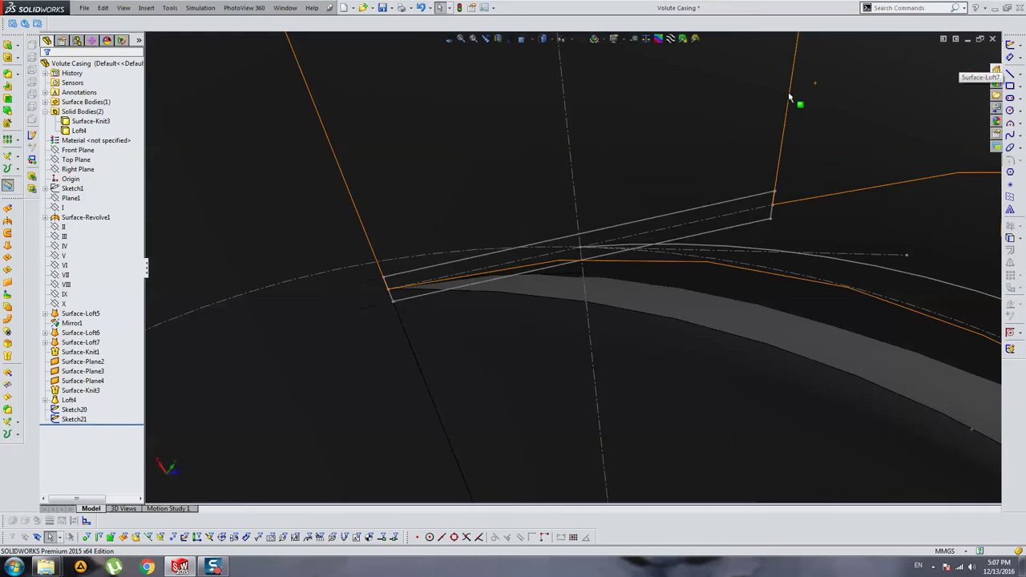
scroll(744, 222, up, 3)
scroll(680, 244, up, 2)
scroll(681, 244, down, 3)
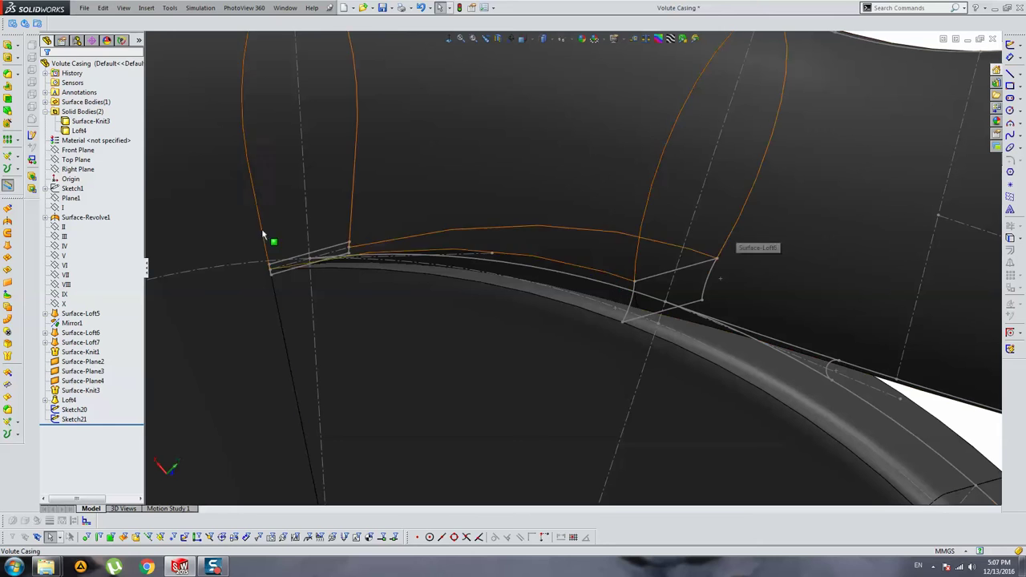
Start a solid loft with Sketch20 and Sketch21 as its profiles.
click(22, 49)
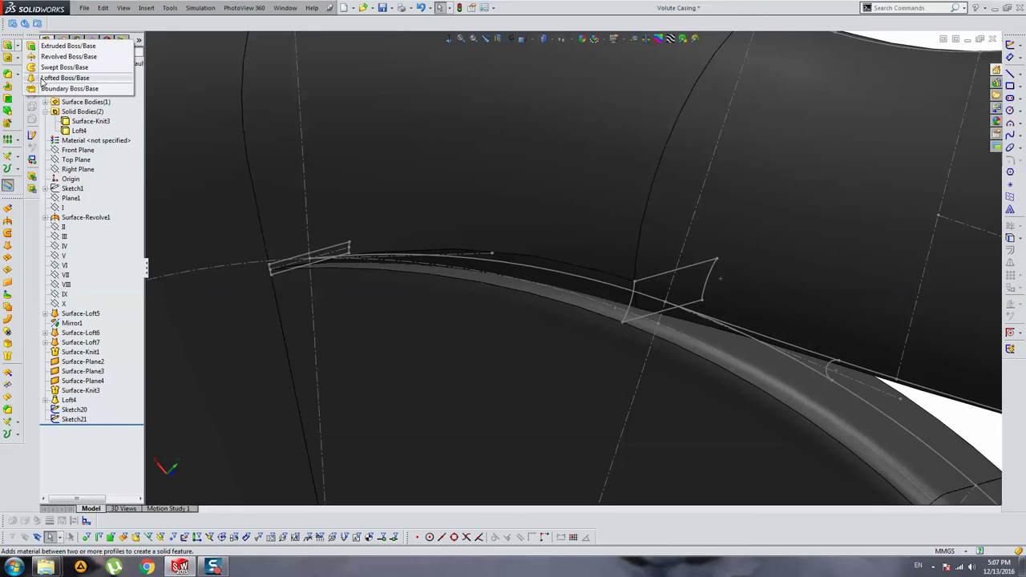
click(43, 80)
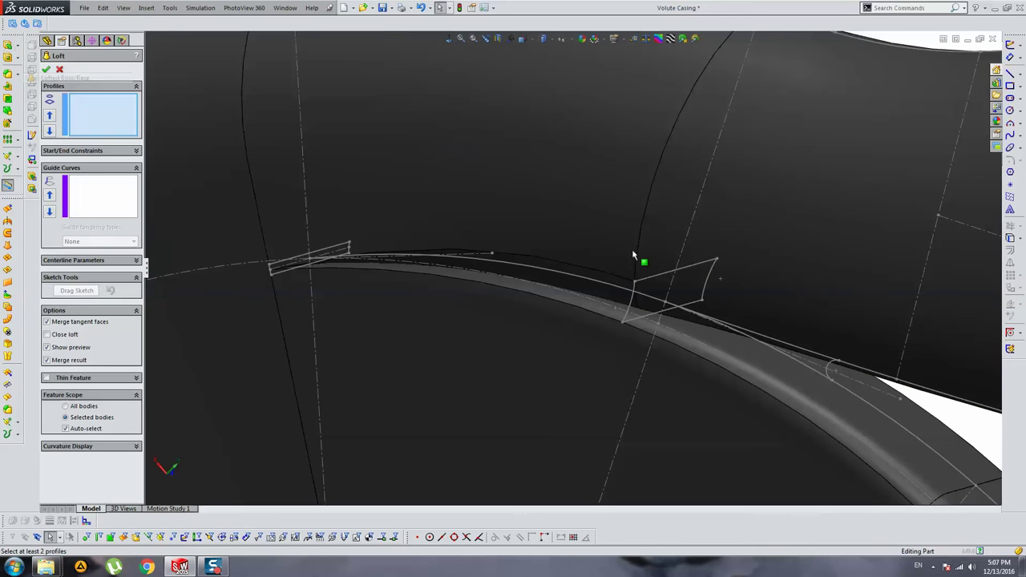
click(647, 286)
scroll(319, 274, down, 3)
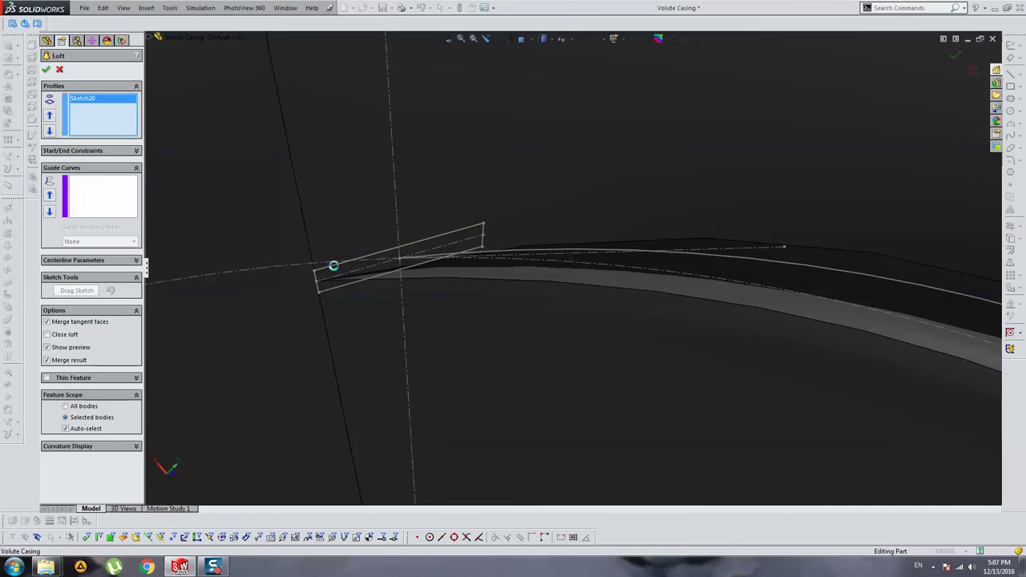
click(331, 265)
mouse_move(332, 265)
middle_down()
mouse_move(538, 206)
mouse_move(559, 218)
mouse_move(538, 217)
mouse_move(752, 358)
middle_up()
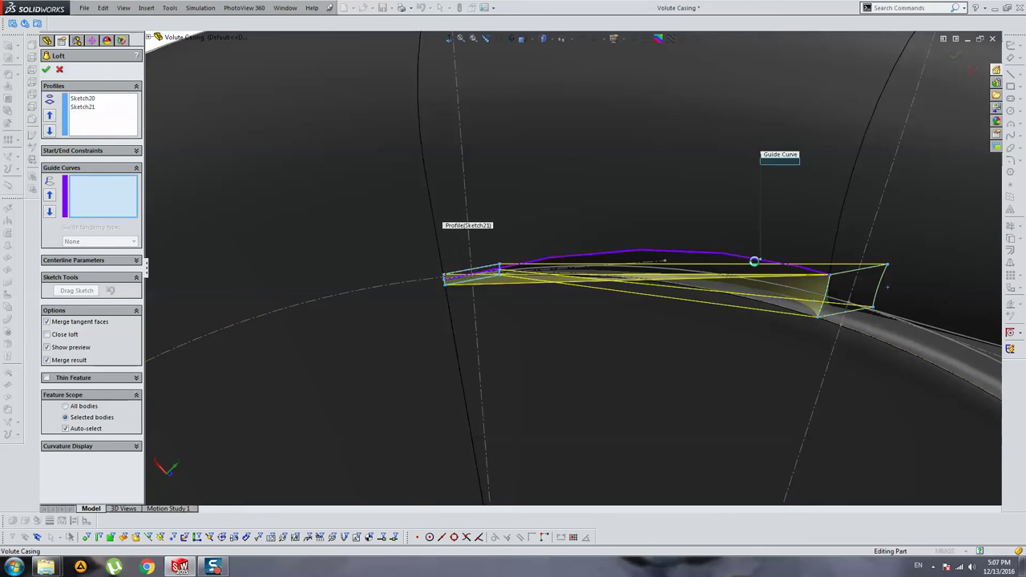
Add four tongue edges as the loft's guide curves.
click(757, 262)
middle_drag(758, 262, 594, 274)
scroll(594, 274, down, 3)
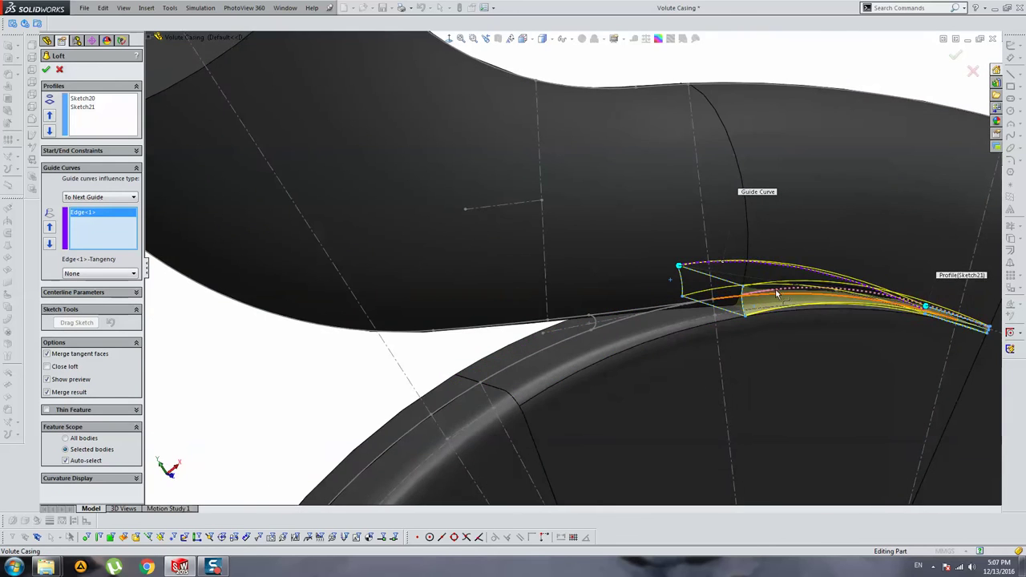
scroll(776, 295, down, 3)
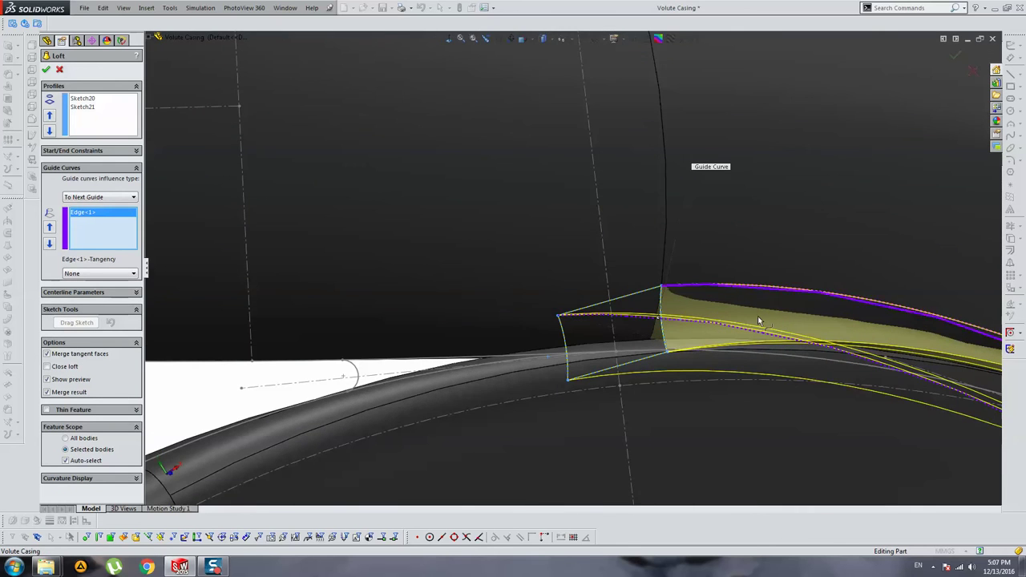
click(758, 320)
scroll(758, 320, up, 3)
middle_drag(758, 320, 801, 299)
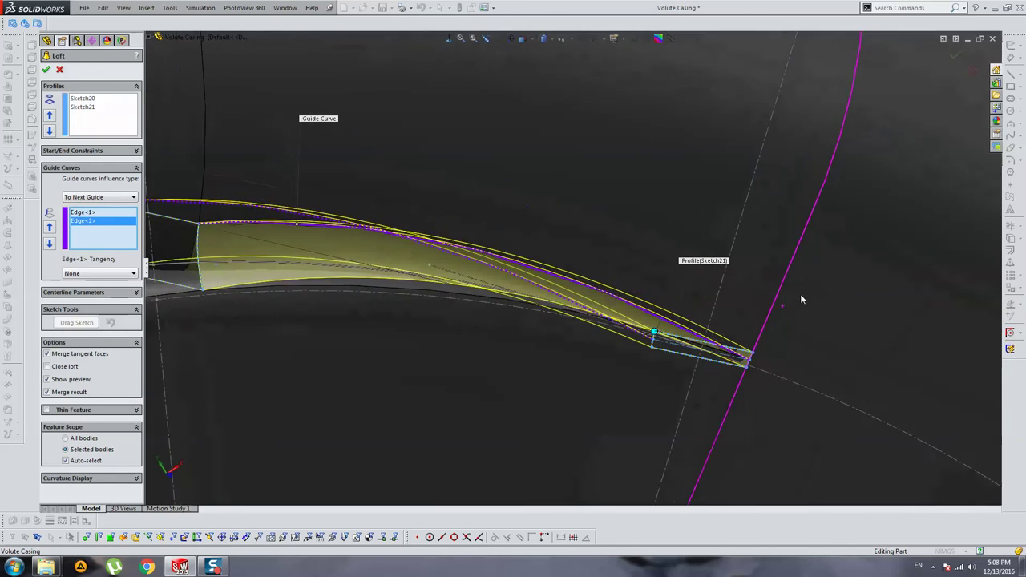
scroll(379, 278, down, 3)
scroll(378, 278, up, 3)
middle_drag(378, 278, 440, 281)
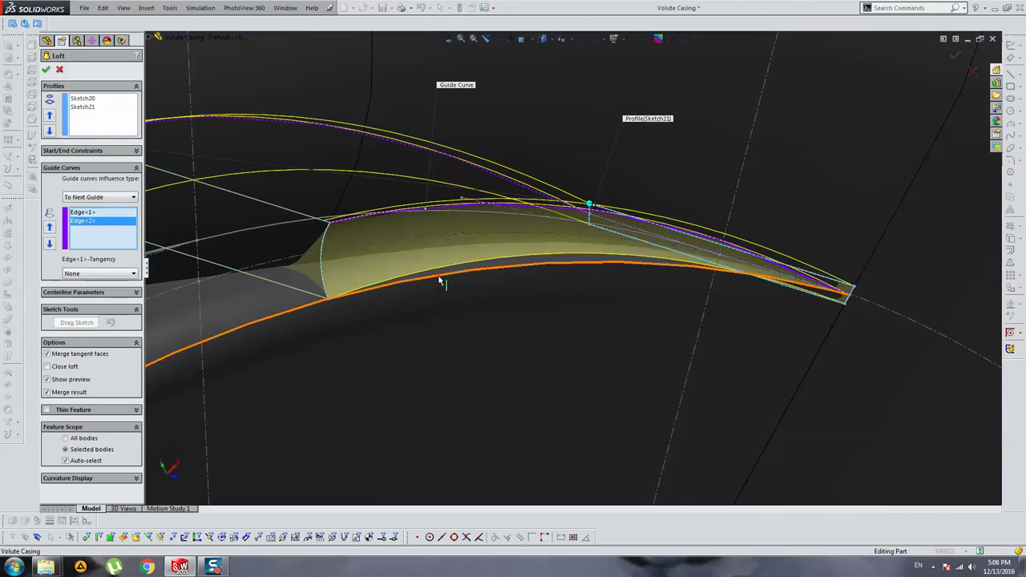
click(441, 280)
middle_drag(511, 335, 553, 317)
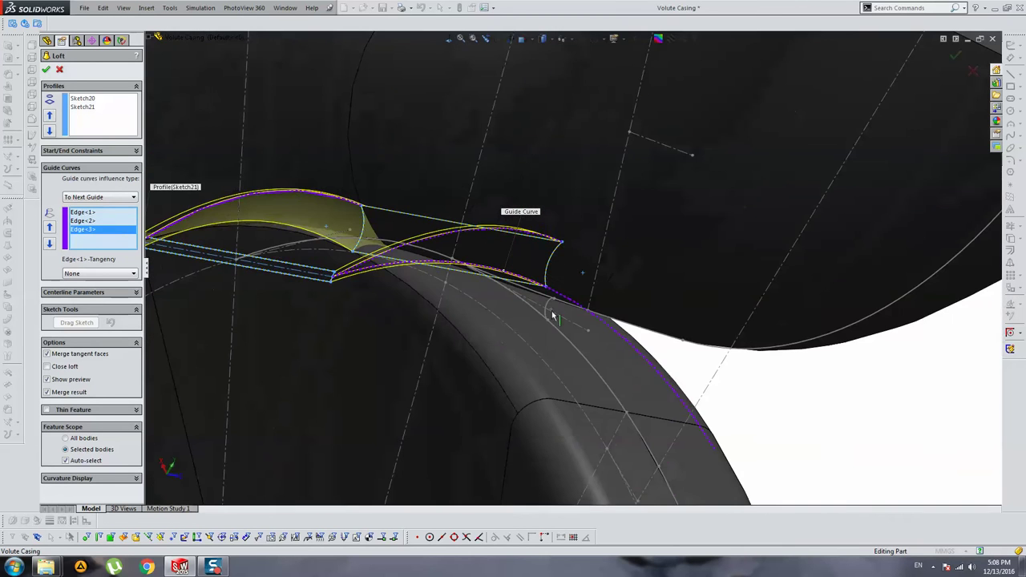
click(286, 233)
scroll(286, 232, down, 3)
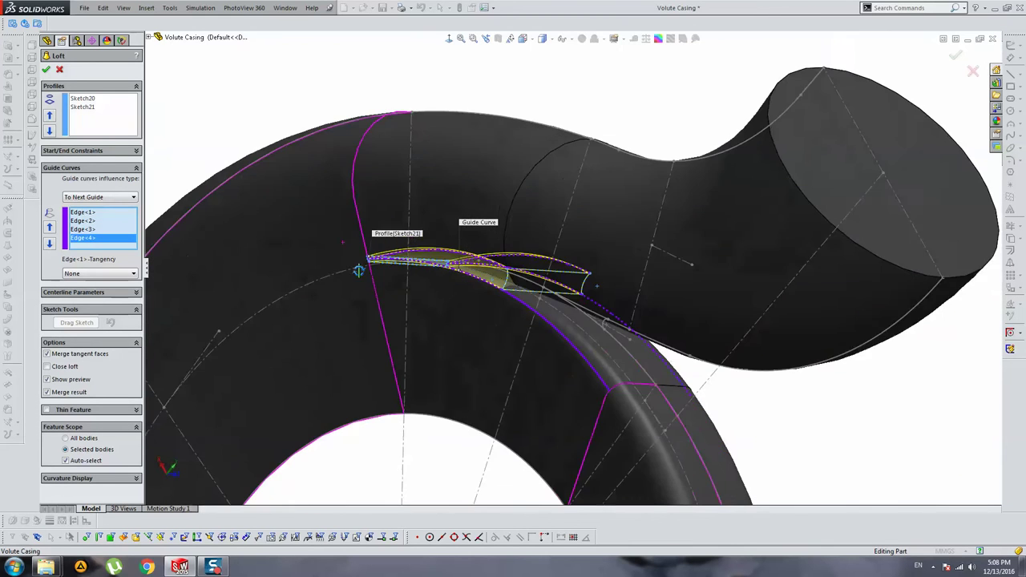
middle_drag(355, 271, 433, 276)
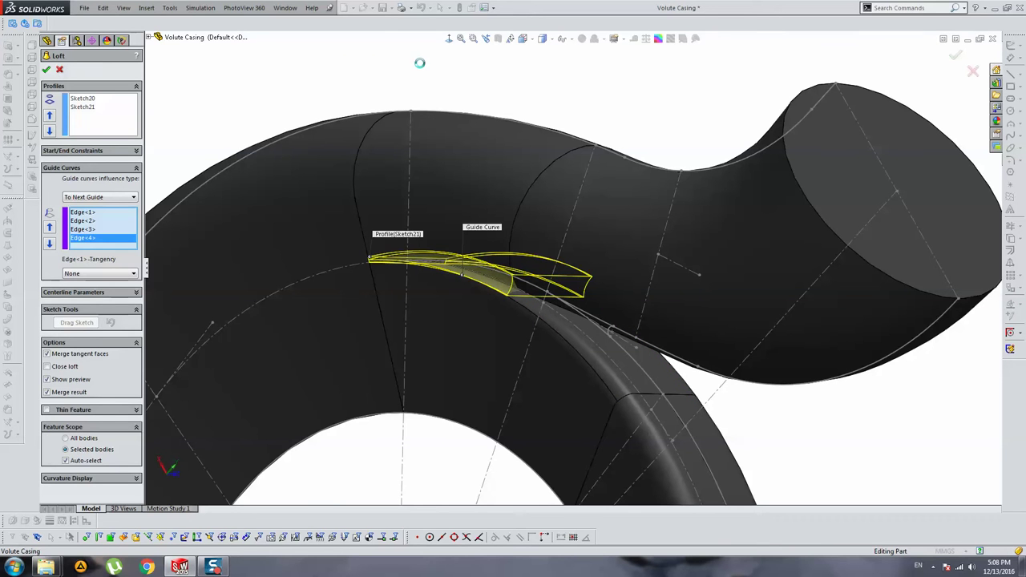
Confirm the solid loft as Loft5 and inspect the tongue junction.
click(438, 93)
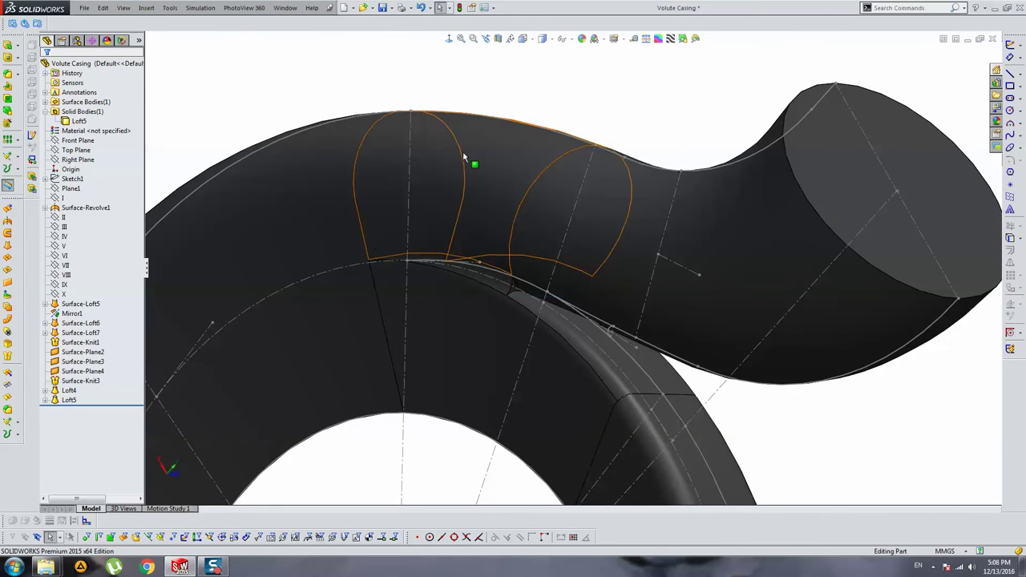
scroll(468, 227, down, 5)
scroll(503, 232, up, 2)
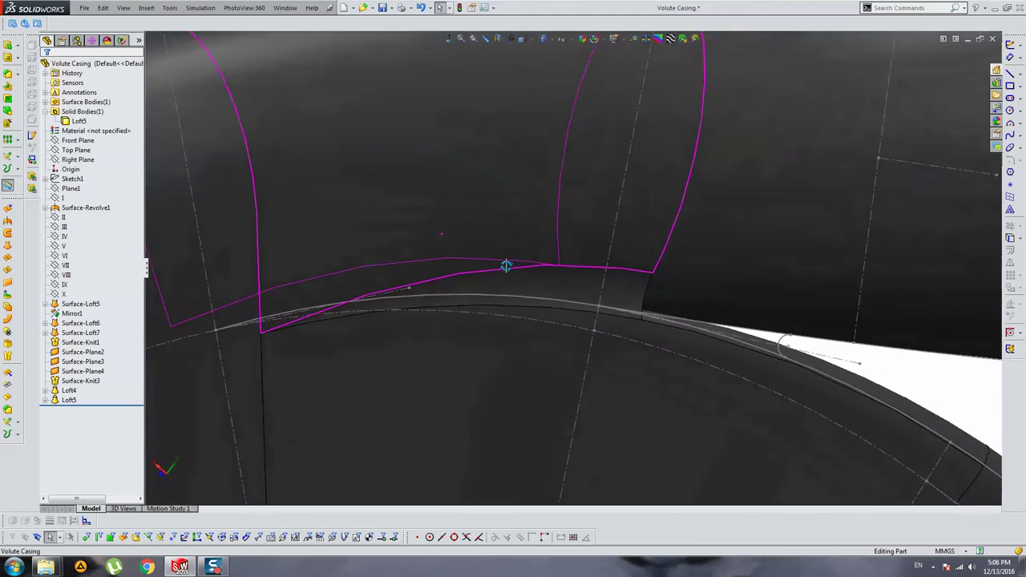
scroll(507, 263, up, 3)
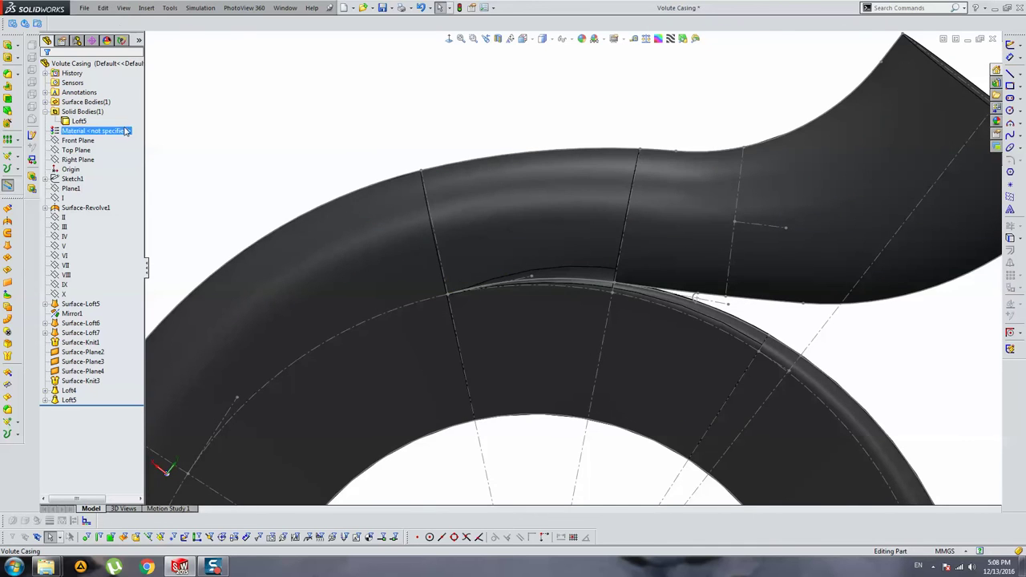
click(78, 121)
middle_drag(524, 168, 488, 161)
scroll(625, 294, down, 3)
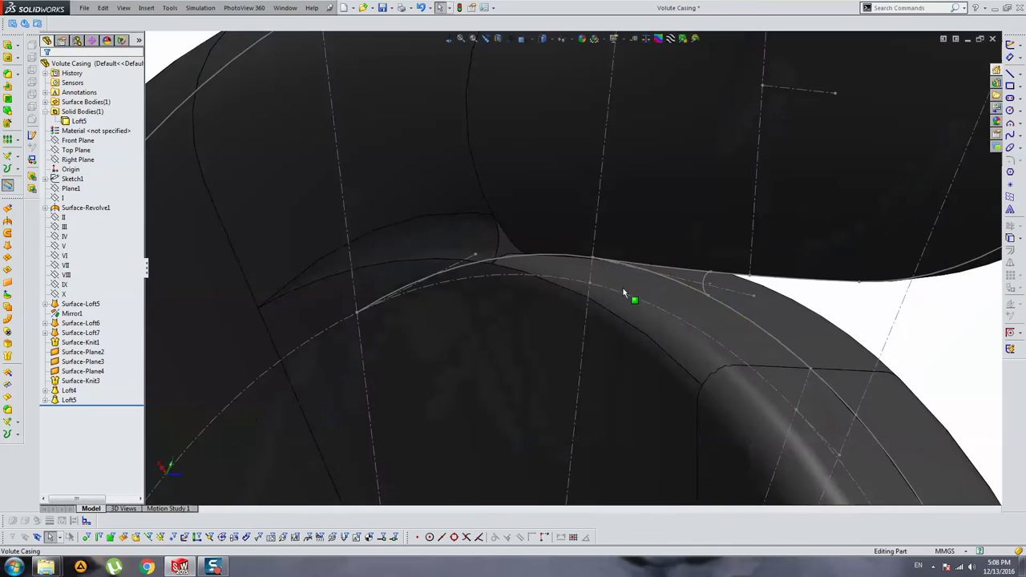
middle_drag(624, 294, 564, 224)
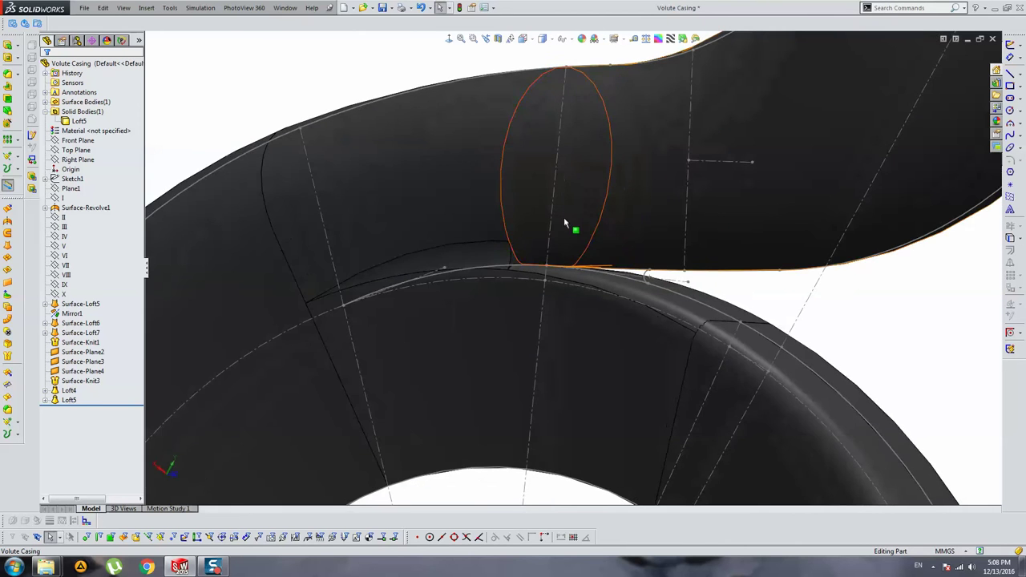
scroll(564, 224, up, 3)
Hide sketches and reference geometry, then orbit in on the tongue junction.
click(124, 8)
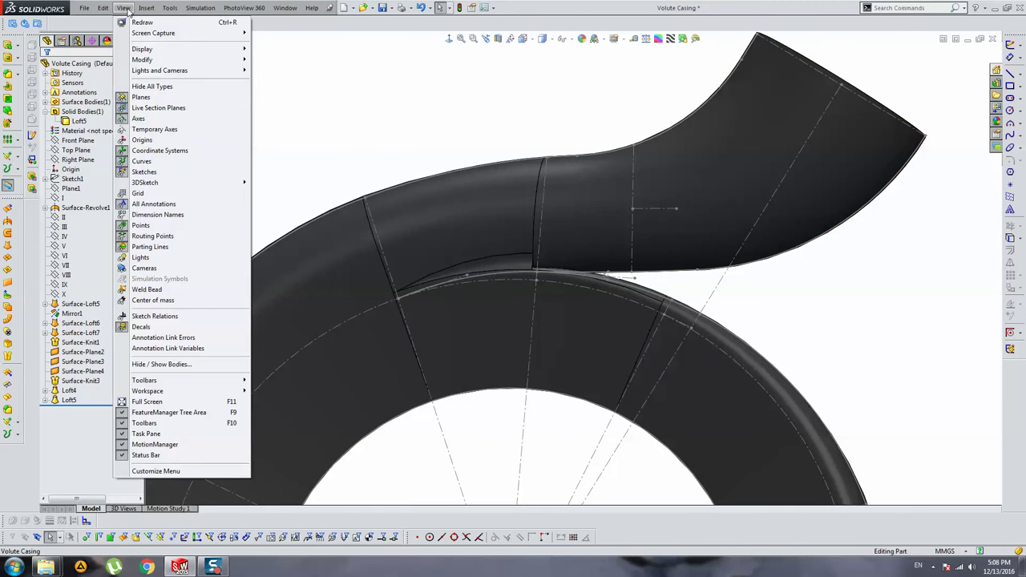
click(160, 170)
mouse_move(453, 97)
middle_down()
mouse_move(527, 297)
mouse_move(514, 264)
middle_up()
scroll(561, 292, down, 5)
Blend the outlet pipe face into the casing face below the tongue with a 1 mm face fillet.
click(10, 73)
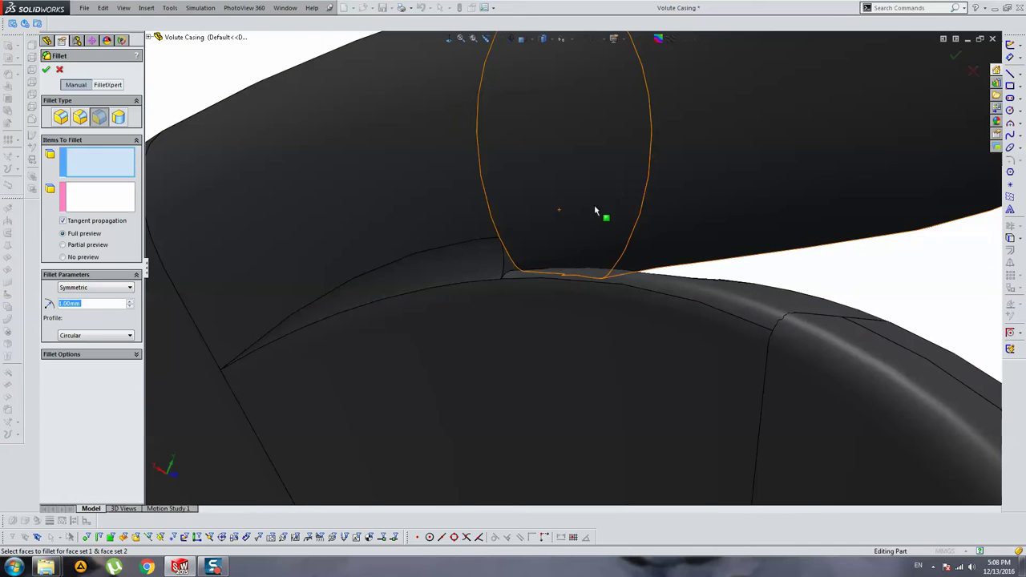
scroll(696, 303, up, 4)
middle_drag(696, 303, 225, 206)
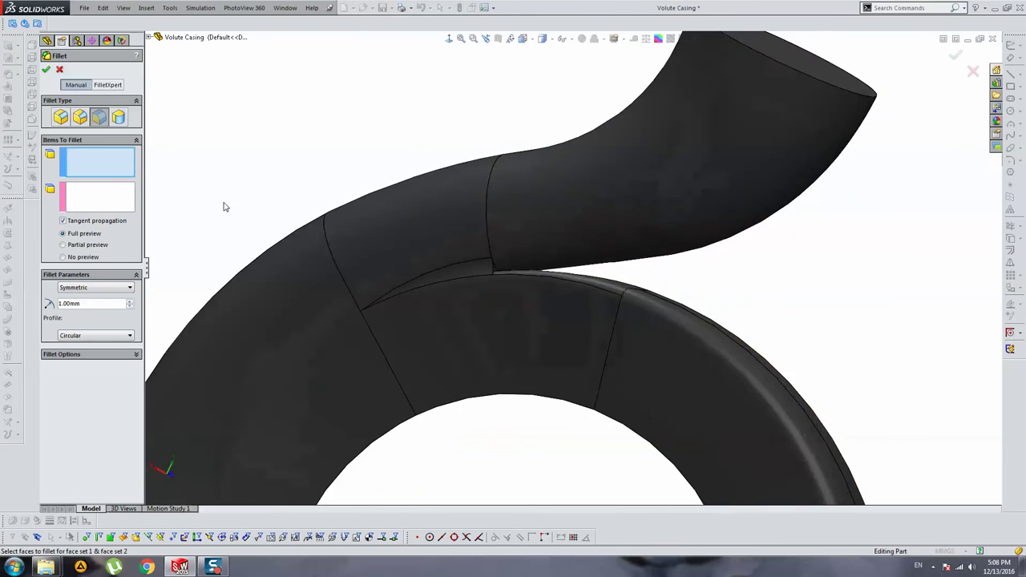
click(663, 241)
click(118, 201)
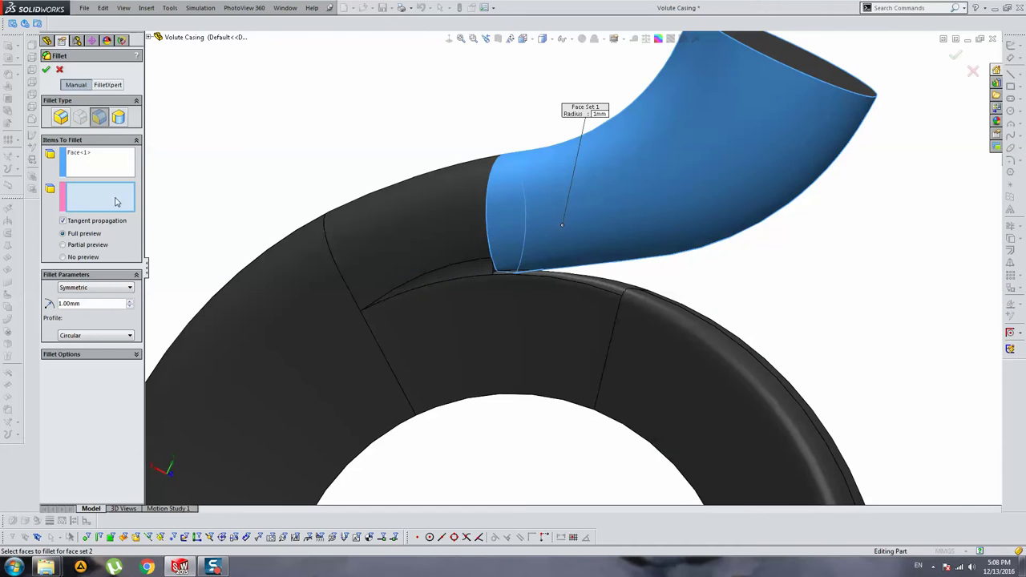
middle_drag(676, 285, 610, 281)
click(583, 276)
scroll(754, 291, down, 2)
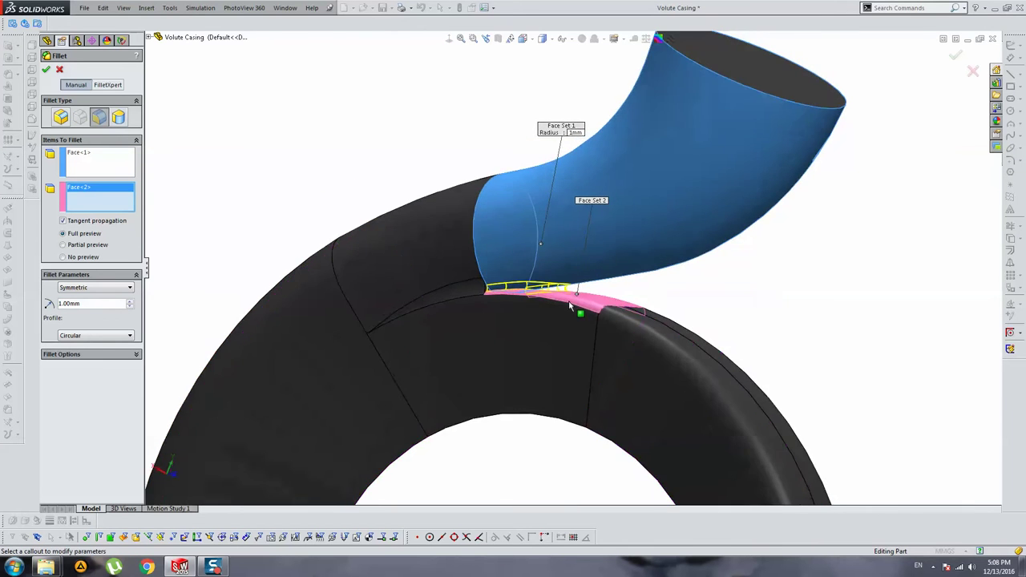
scroll(741, 289, down, 3)
scroll(730, 286, down, 1)
key(Return)
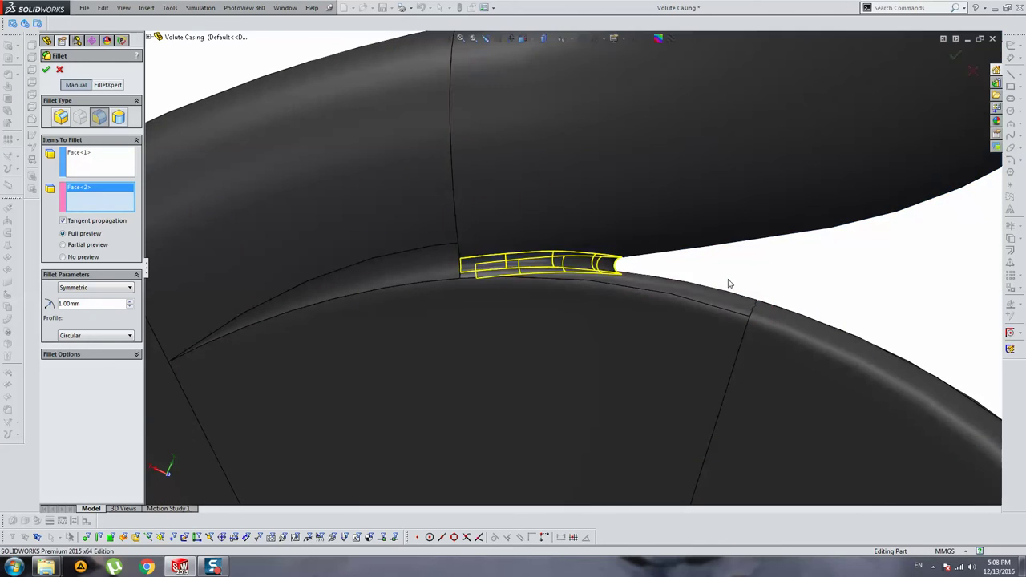
mouse_move(543, 280)
middle_down()
mouse_move(481, 270)
mouse_move(431, 277)
mouse_move(421, 291)
mouse_move(582, 284)
middle_up()
click(537, 262)
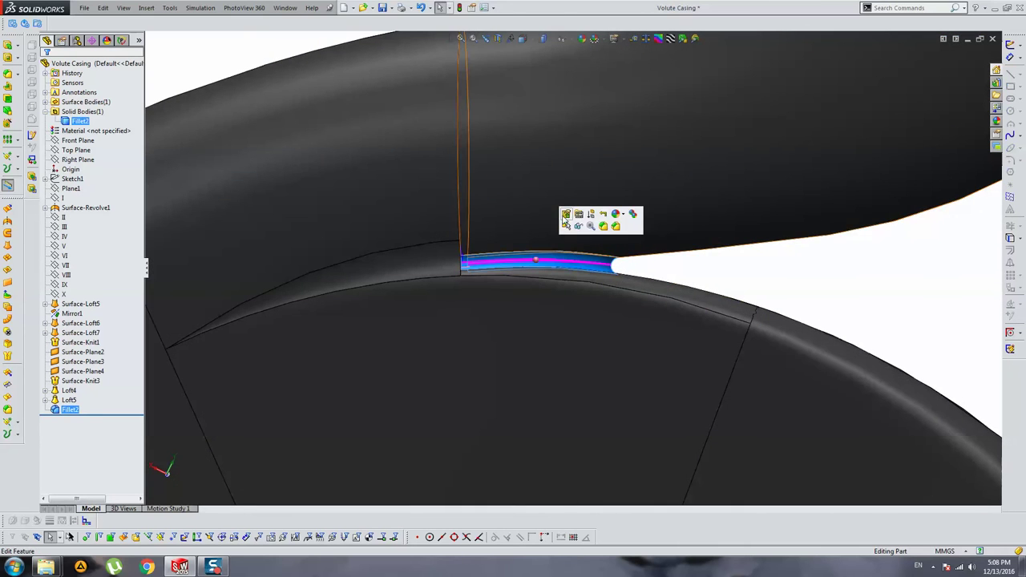
Clear the selection and make the sketches visible again.
key(Escape)
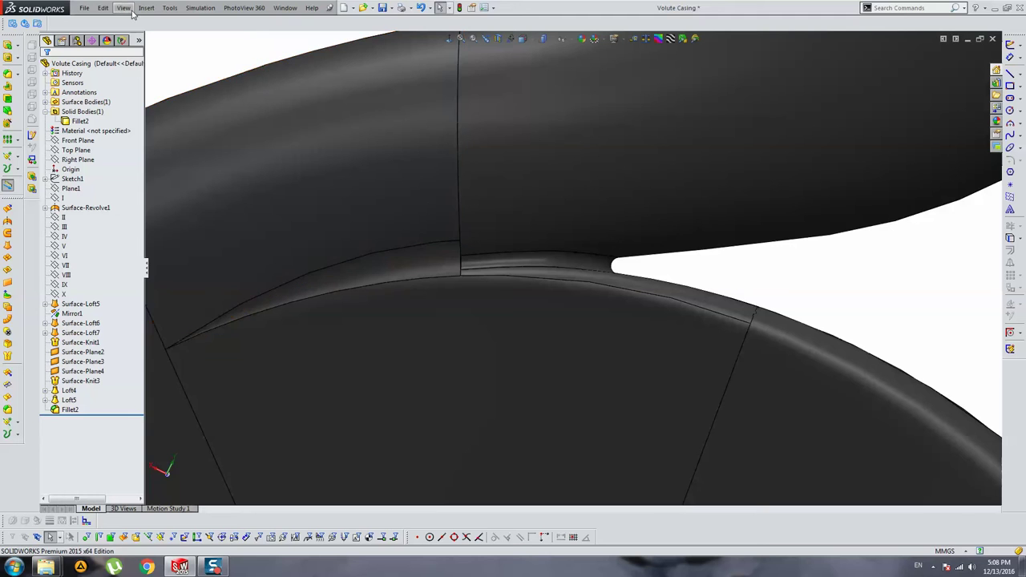
click(123, 7)
click(187, 172)
scroll(479, 222, up, 3)
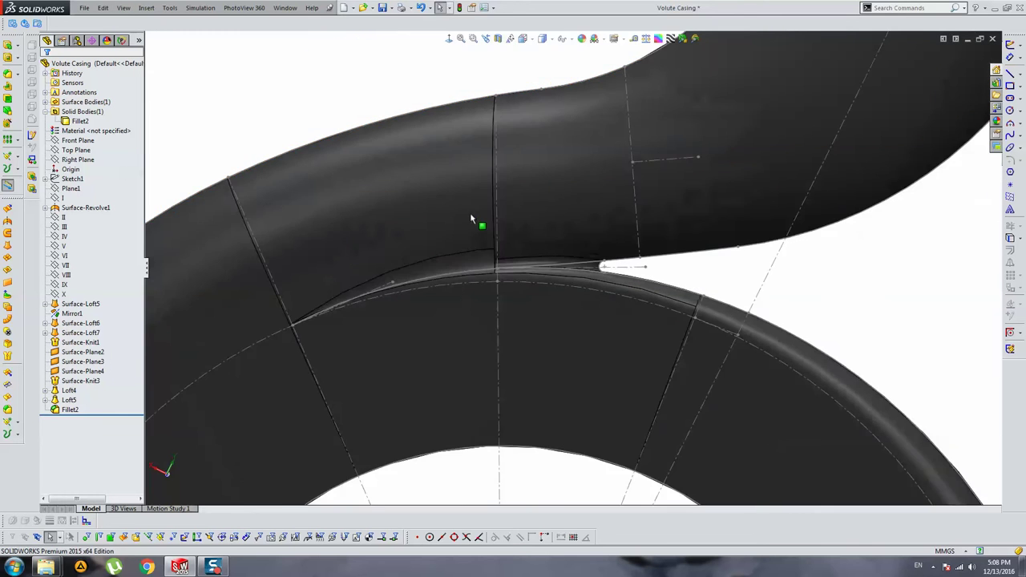
scroll(600, 273, down, 3)
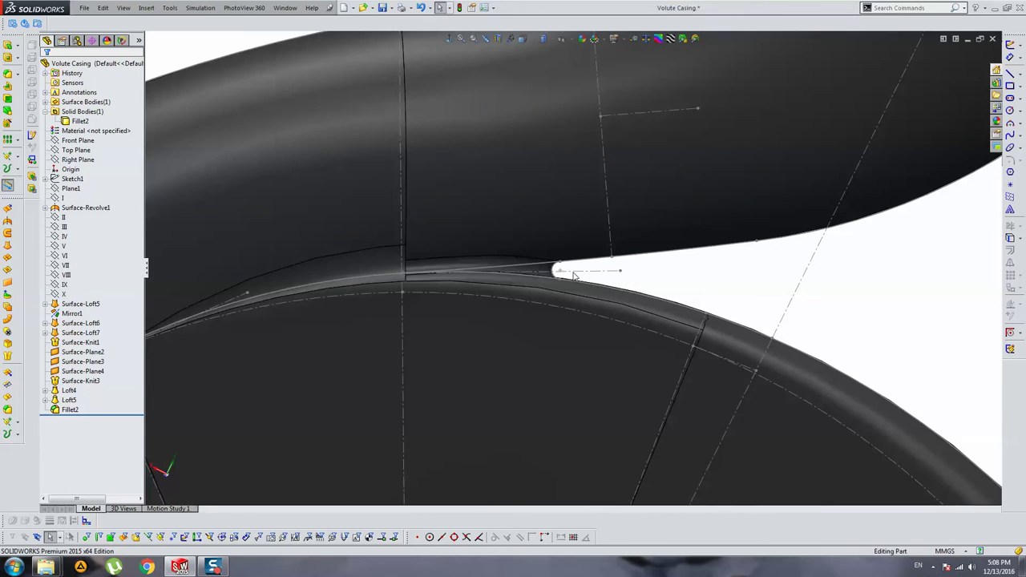
Show the Right Plane and zoom in closely on the fillet tip and seam.
mouse_move(574, 276)
middle_down()
mouse_move(509, 282)
mouse_move(557, 276)
mouse_move(605, 323)
mouse_move(412, 264)
middle_up()
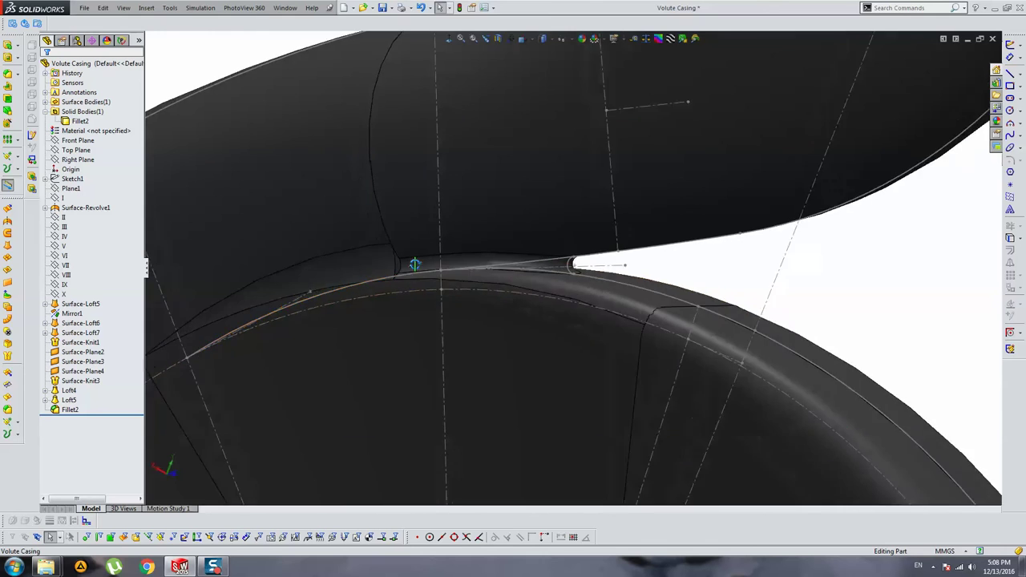
scroll(462, 277, up, 3)
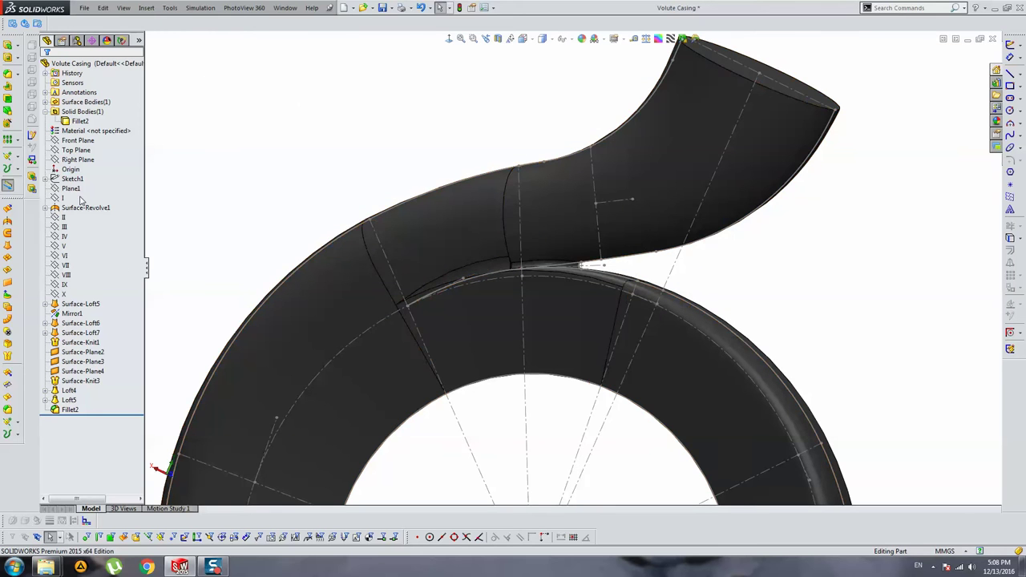
click(79, 161)
middle_drag(449, 256, 464, 215)
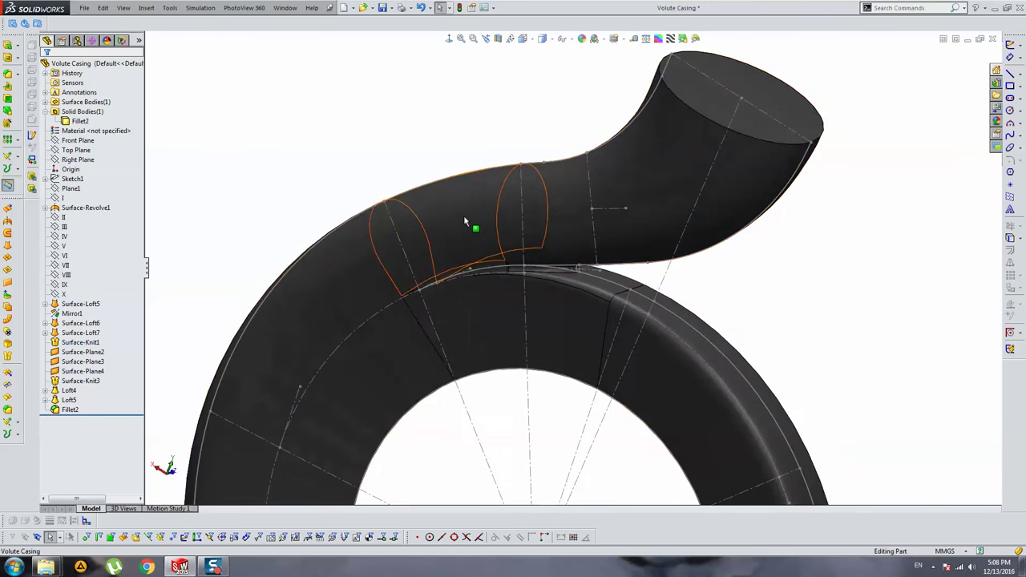
scroll(463, 215, up, 3)
scroll(465, 284, up, 1)
scroll(466, 283, up, 3)
scroll(481, 273, up, 2)
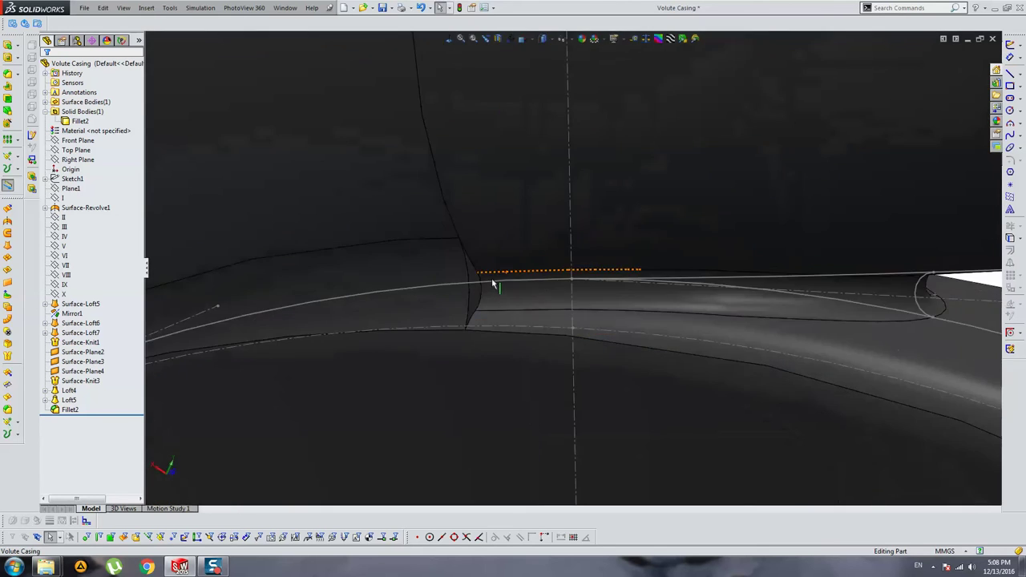
scroll(537, 285, up, 2)
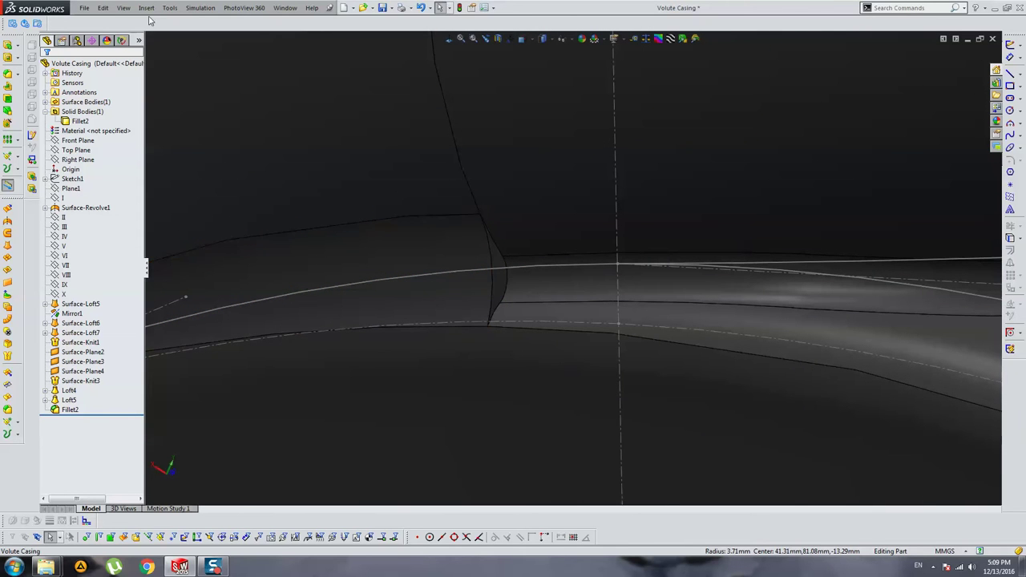
click(124, 14)
mouse_move(513, 266)
middle_down()
mouse_move(557, 278)
mouse_move(280, 249)
middle_up()
Start Delete Face and select the sliver face and adjacent tapered face at the seam.
click(7, 332)
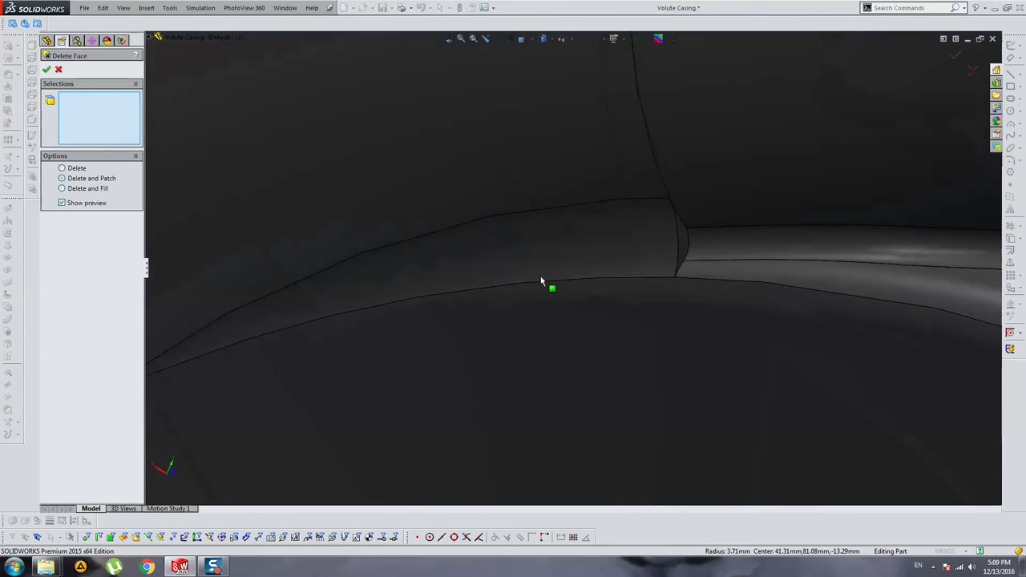
scroll(542, 283, up, 3)
click(627, 254)
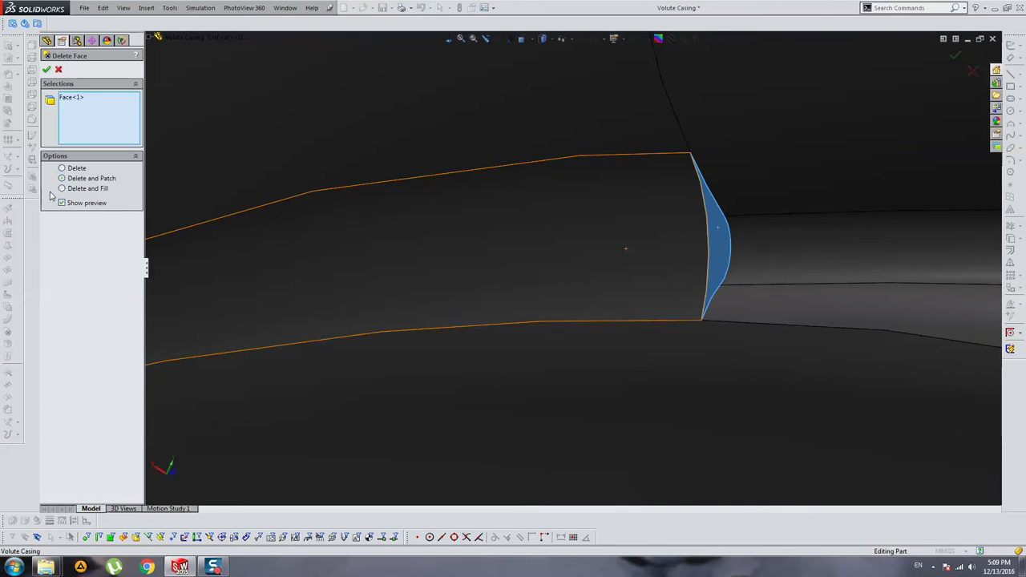
click(492, 281)
scroll(561, 265, down, 3)
middle_drag(614, 262, 555, 269)
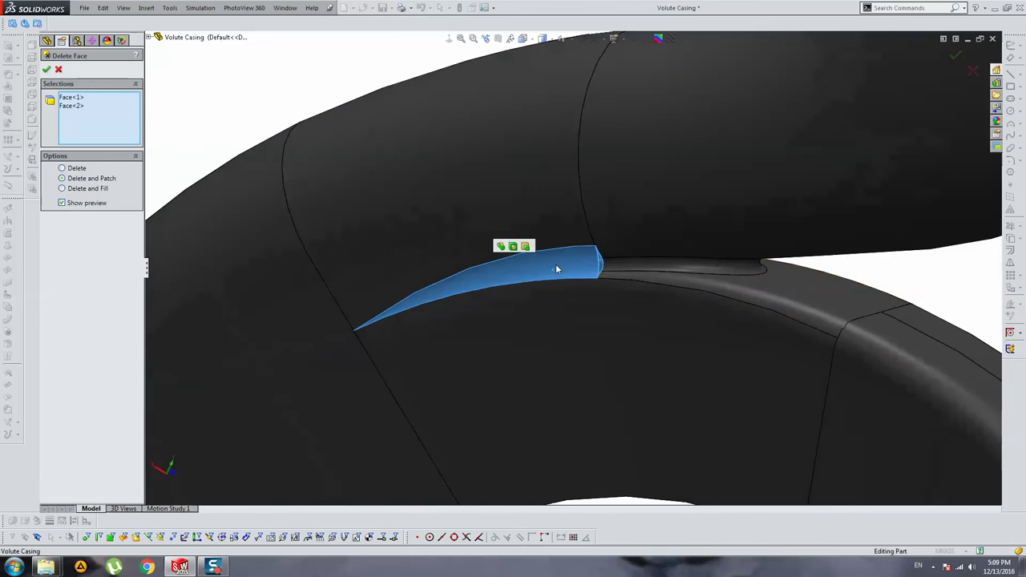
Delete and fill the two faces with a tangent fill, inspect the patch, then undo it.
click(82, 190)
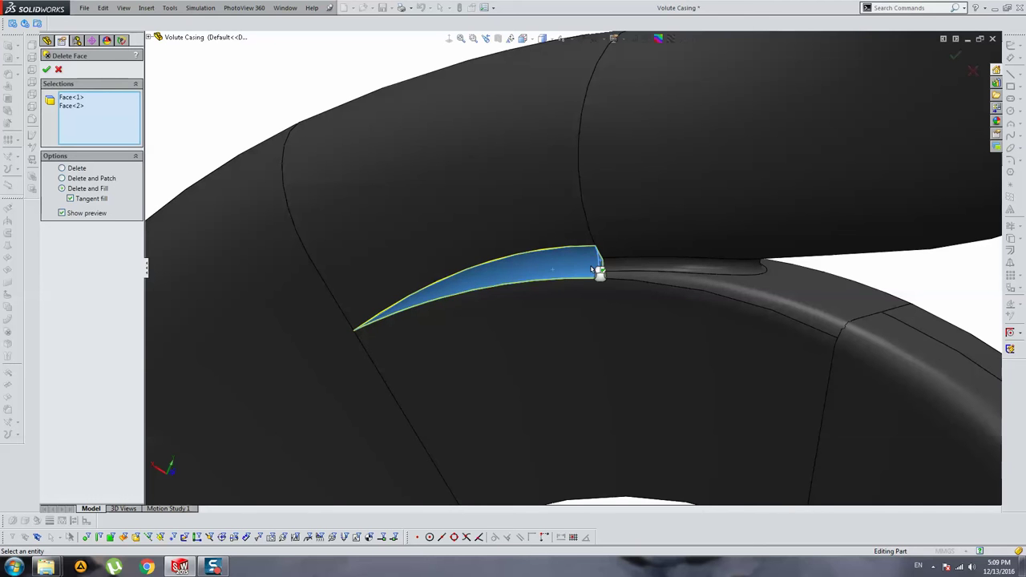
key(Return)
scroll(577, 257, down, 3)
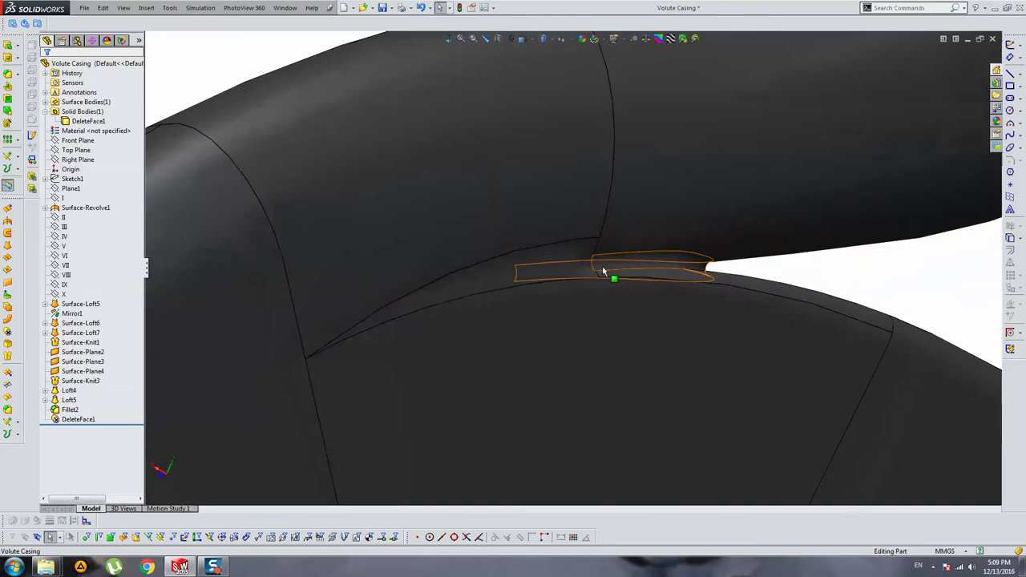
scroll(497, 253, down, 2)
mouse_move(474, 246)
middle_down()
mouse_move(457, 278)
mouse_move(601, 275)
mouse_move(585, 309)
mouse_move(538, 293)
mouse_move(508, 248)
mouse_move(546, 270)
mouse_move(545, 260)
mouse_move(614, 279)
mouse_move(502, 274)
middle_up()
key(ctrl+z)
Start a 1 mm edge fillet on the seam edge at the fillet end.
click(494, 267)
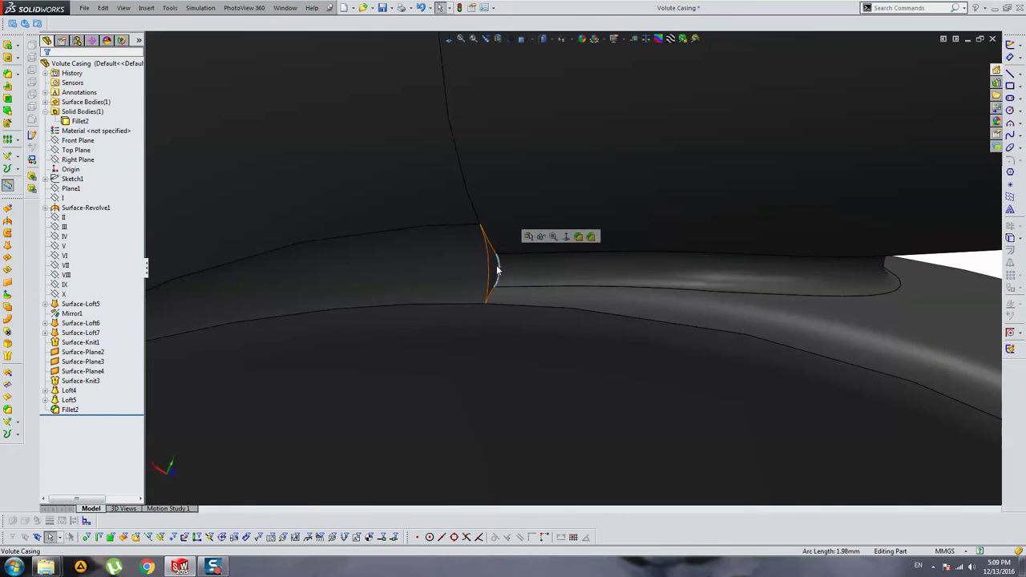
click(11, 75)
middle_drag(274, 227, 298, 229)
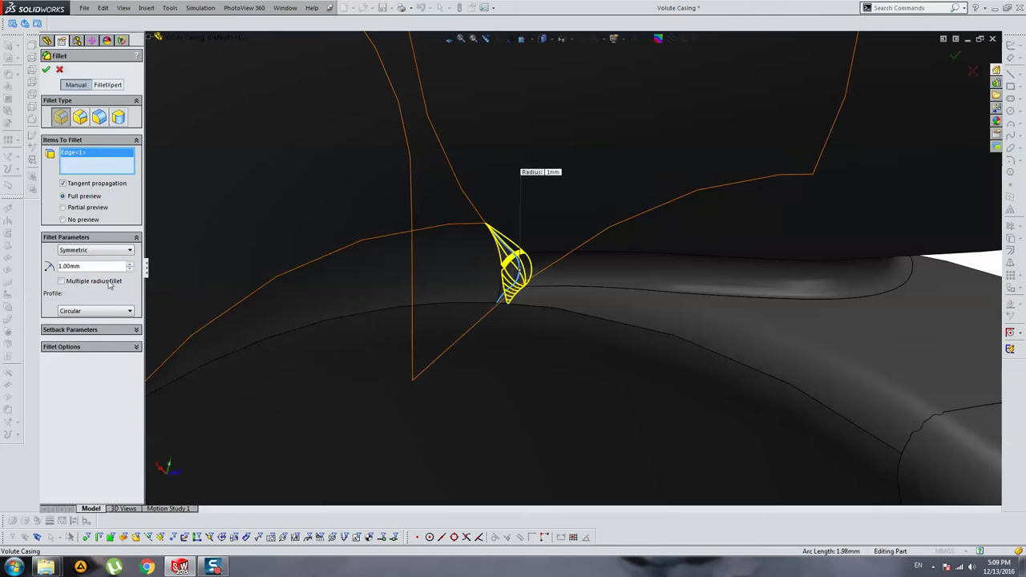
text(5)
key(Return)
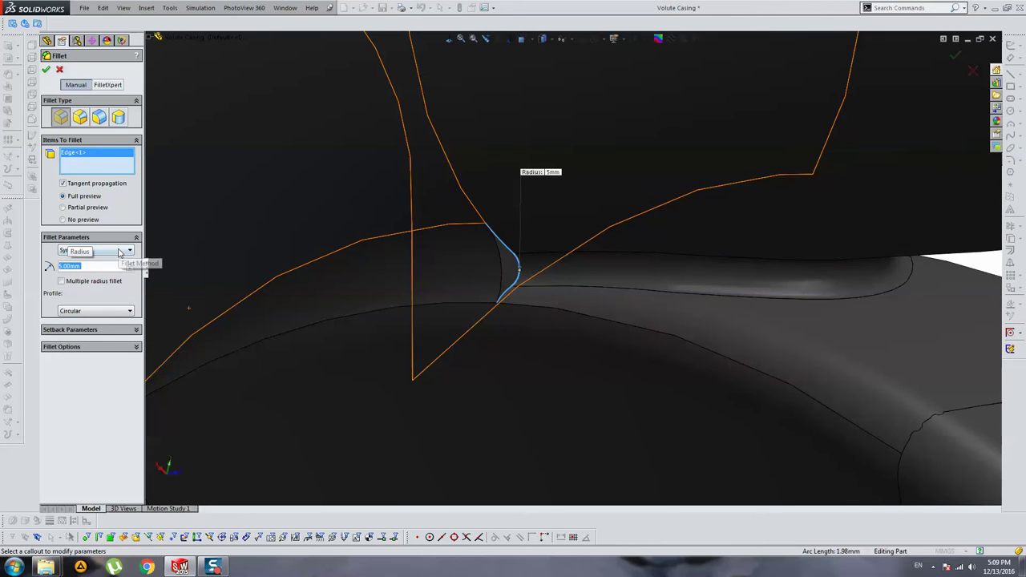
text(3)
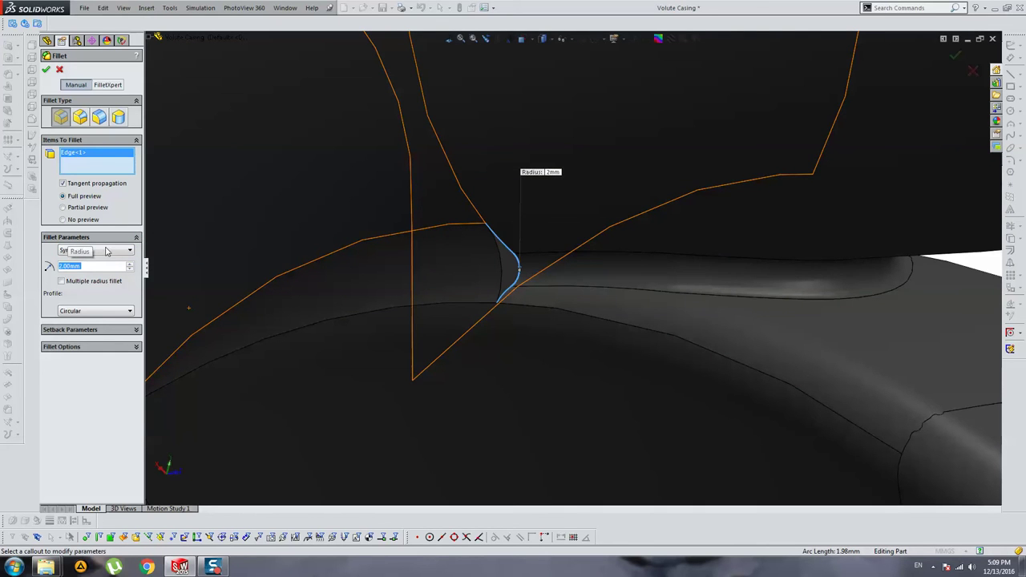
text(1)
key(Return)
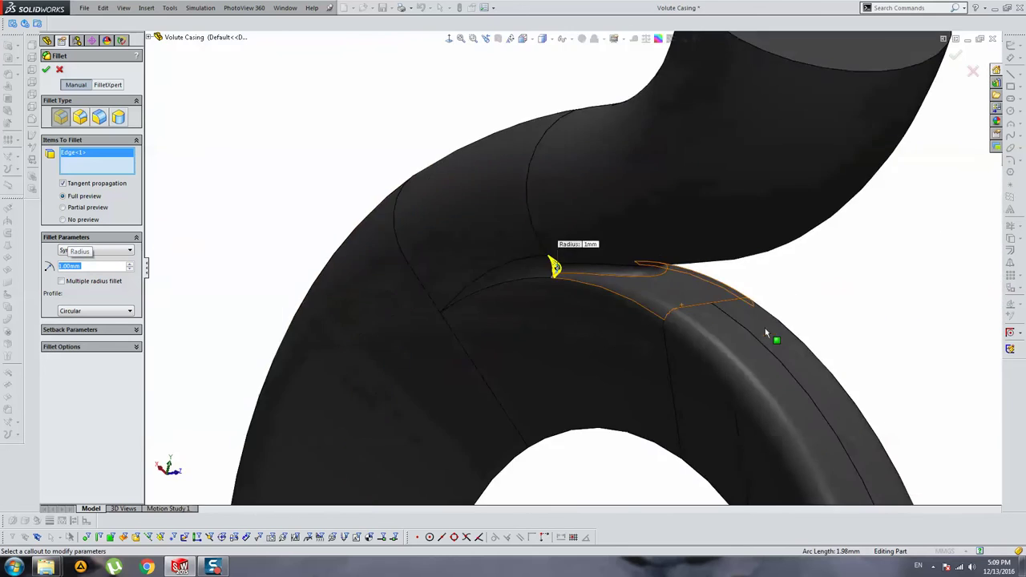
Add the seam edge at the other end of the tongue fillet and confirm Fillet3.
middle_drag(336, 254, 648, 321)
scroll(800, 263, up, 5)
middle_drag(800, 263, 673, 263)
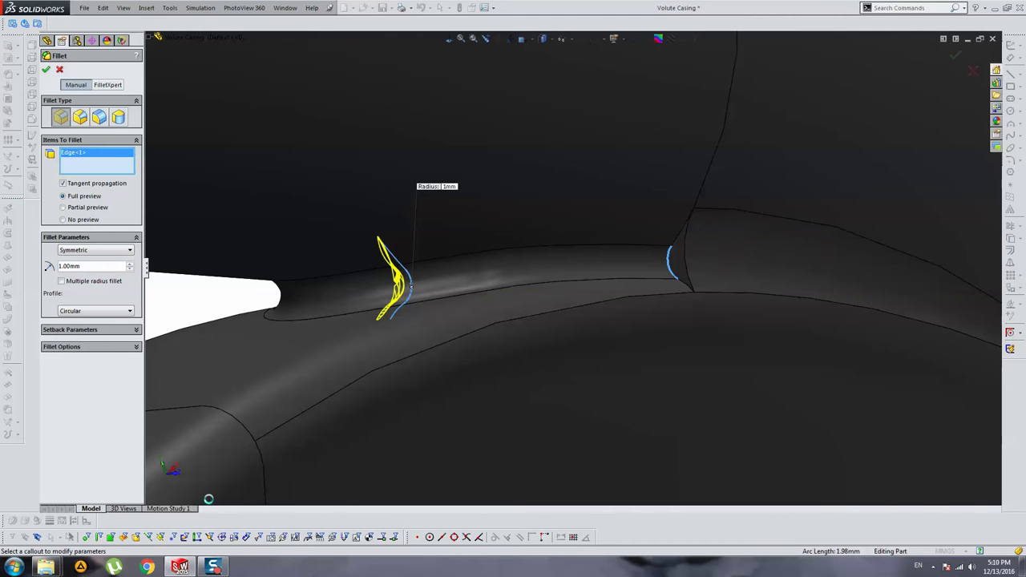
click(670, 265)
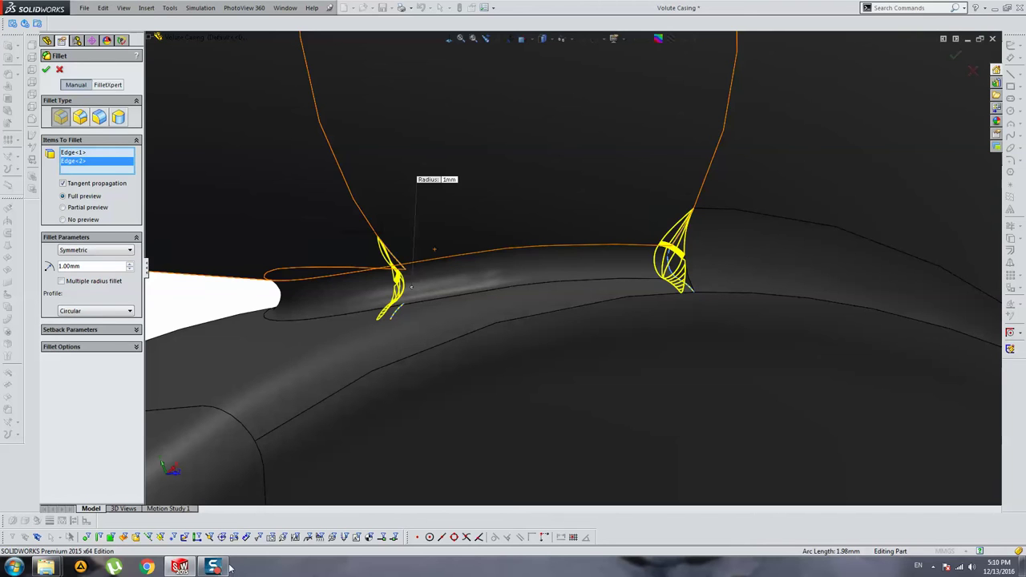
key(Return)
mouse_move(735, 389)
middle_down()
mouse_move(717, 278)
mouse_move(419, 297)
mouse_move(358, 271)
middle_up()
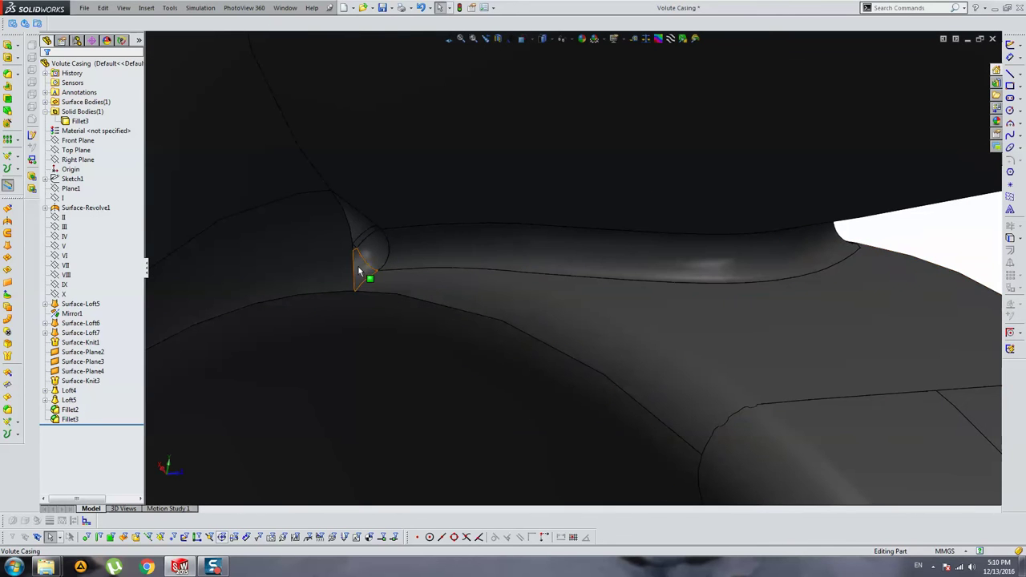
Fillet the outlet-side edge and the second tongue edge with tangent propagation turned off.
click(16, 75)
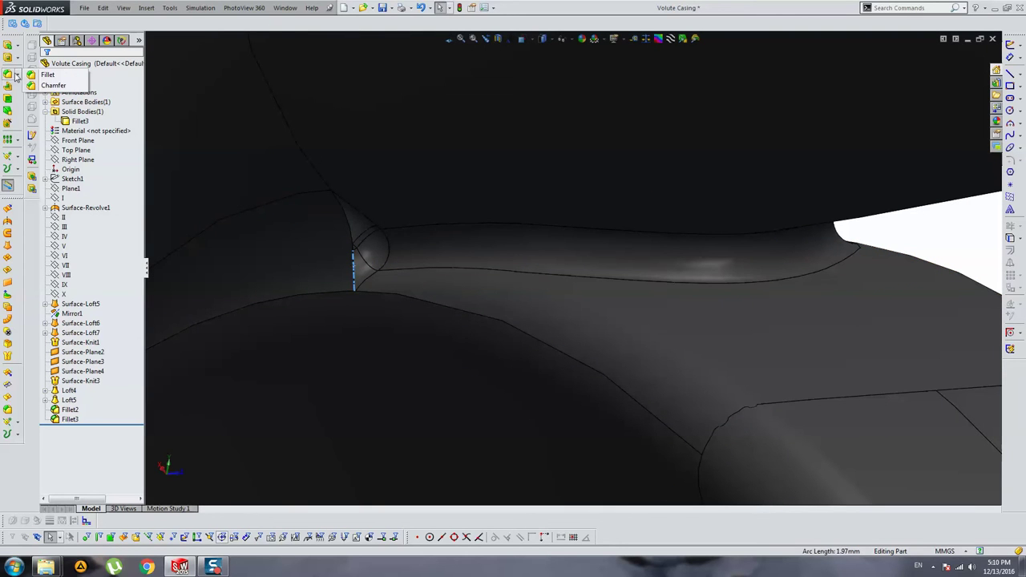
click(46, 74)
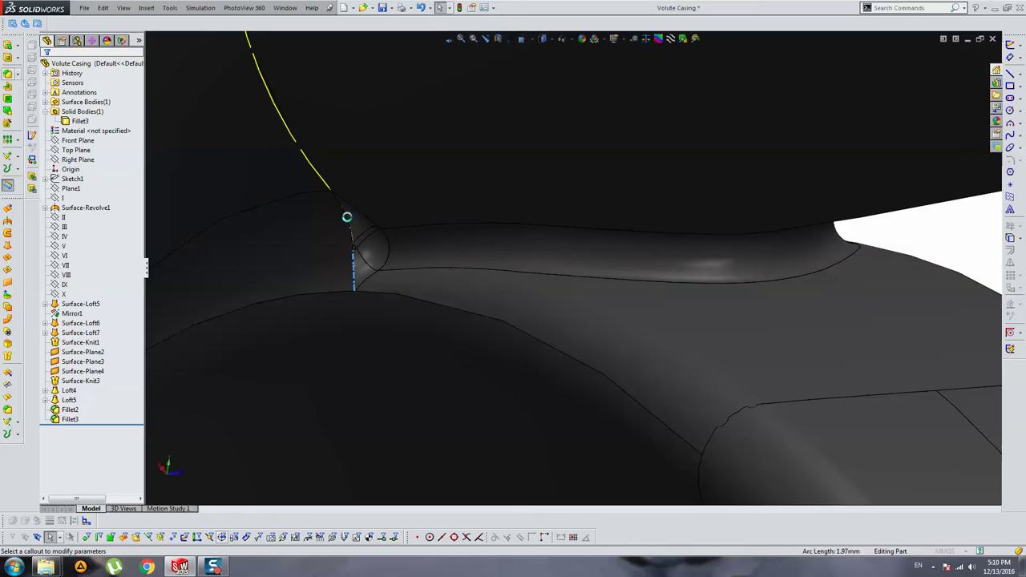
click(346, 217)
mouse_move(353, 218)
middle_down()
mouse_move(590, 275)
mouse_move(633, 256)
mouse_move(882, 274)
mouse_move(641, 231)
mouse_move(692, 236)
mouse_move(442, 224)
mouse_move(500, 239)
middle_up()
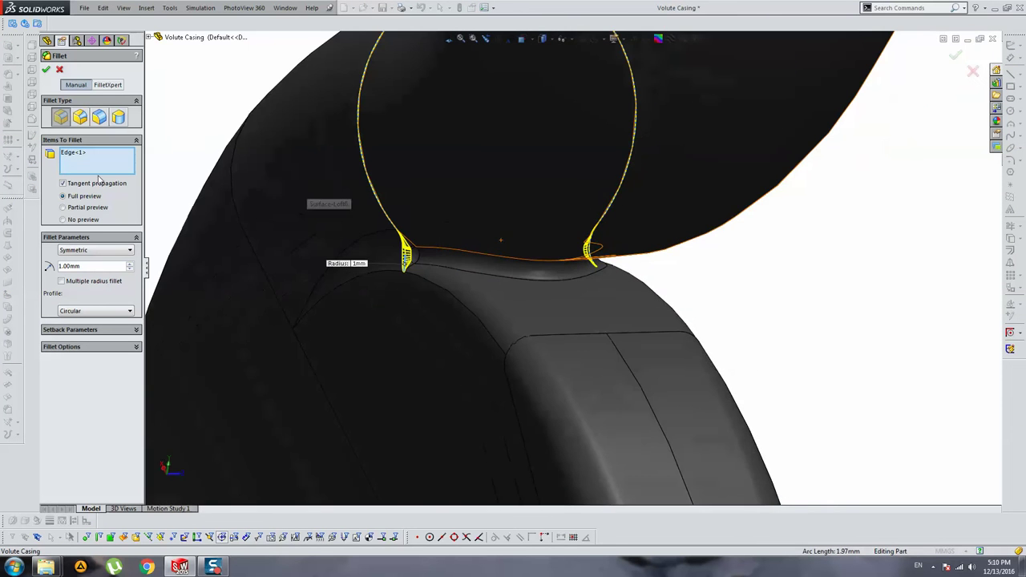
click(72, 185)
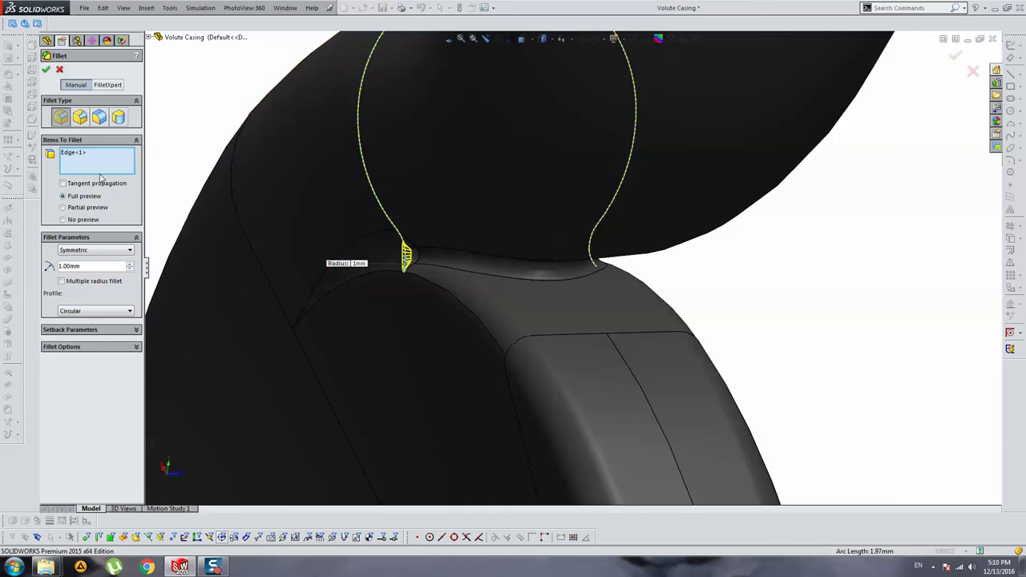
scroll(469, 255, down, 2)
mouse_move(469, 255)
middle_down()
mouse_move(412, 234)
mouse_move(915, 319)
middle_up()
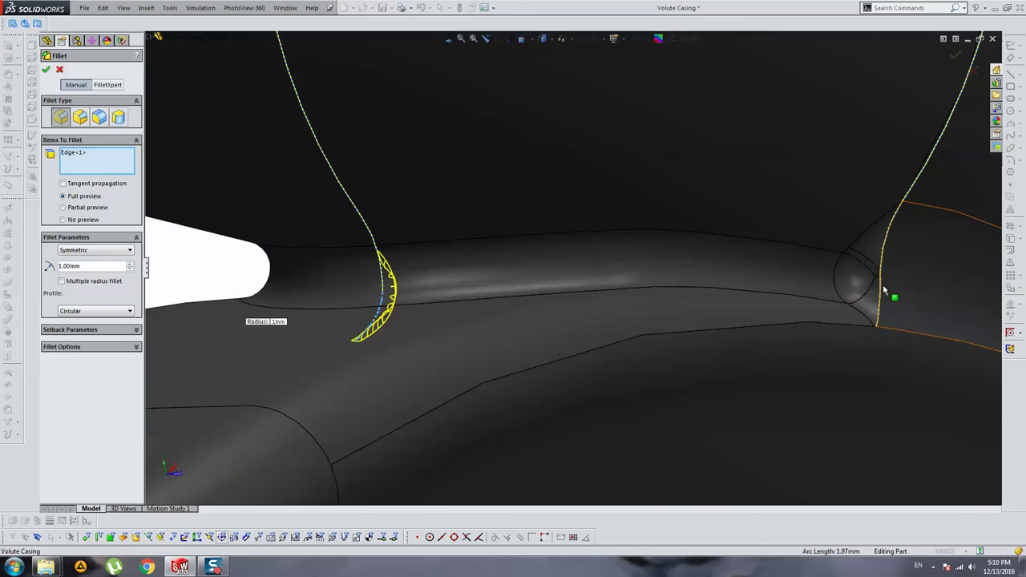
click(882, 292)
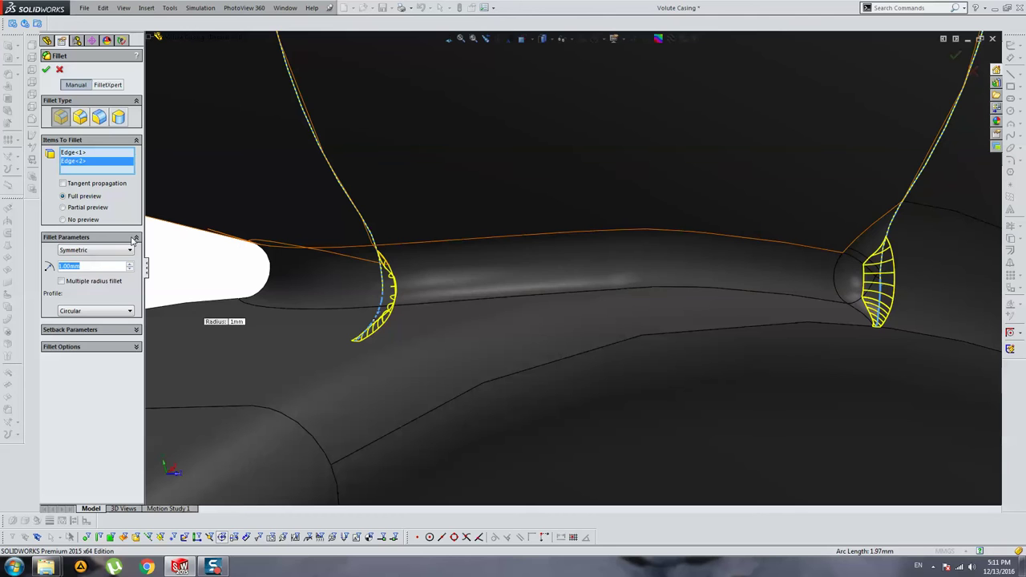
Set the fillet radius to 3 mm and apply it as Fillet4.
text(2)
key(Return)
text(3)
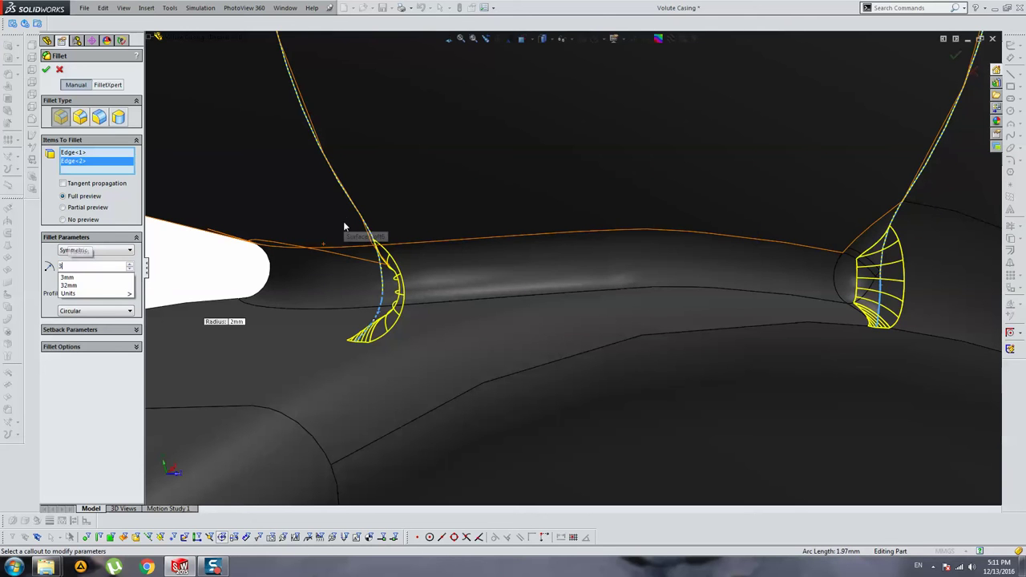
key(Return)
mouse_move(350, 229)
middle_down()
mouse_move(508, 245)
mouse_move(577, 224)
mouse_move(338, 273)
middle_up()
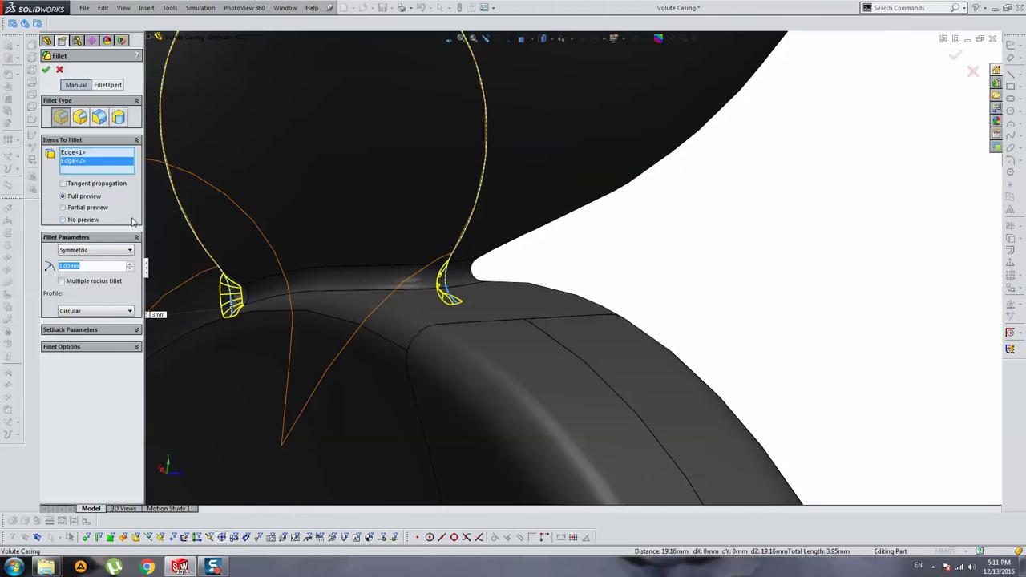
text(4)
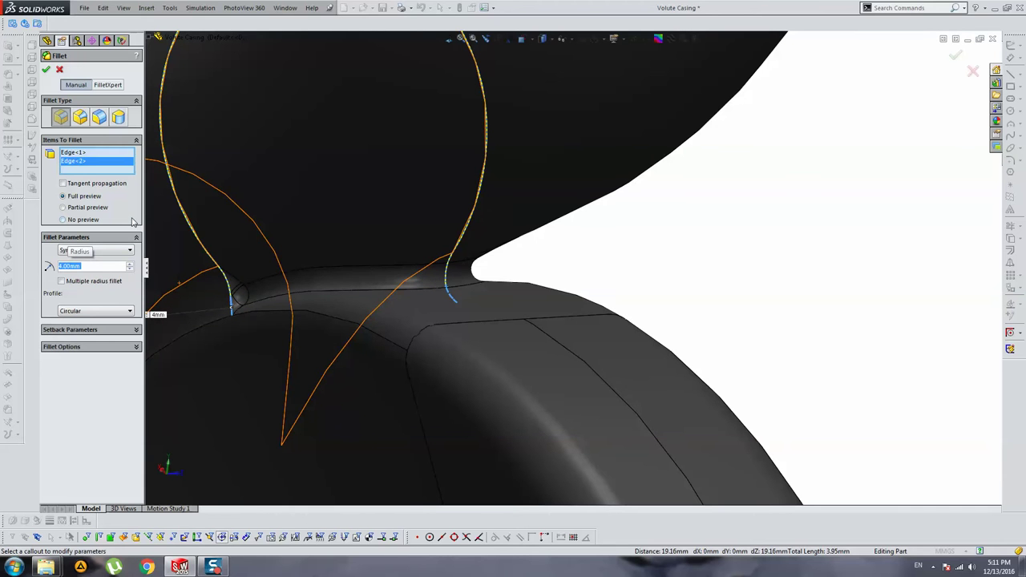
key(ctrl+z)
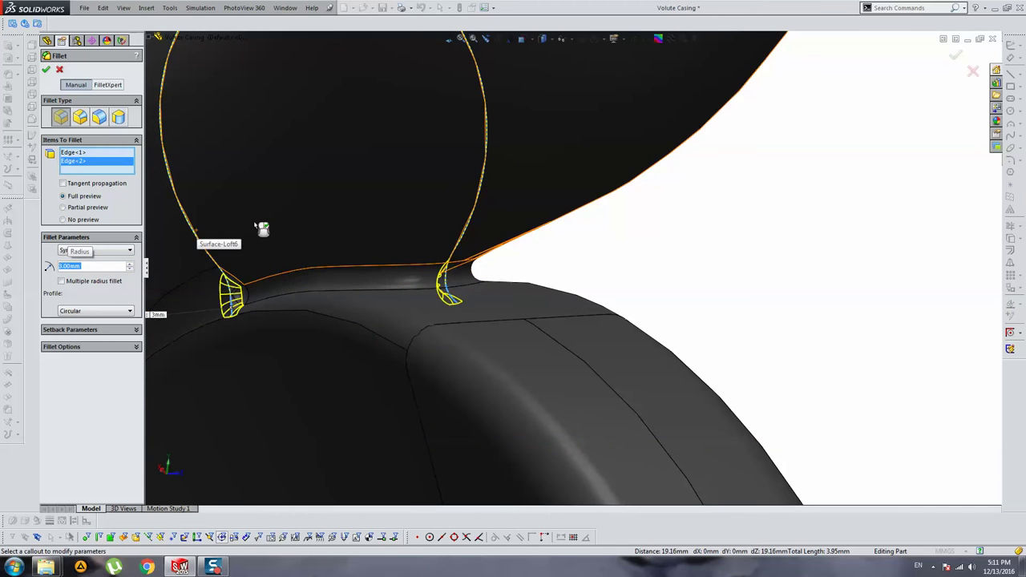
middle_drag(262, 228, 449, 241)
scroll(521, 230, down, 5)
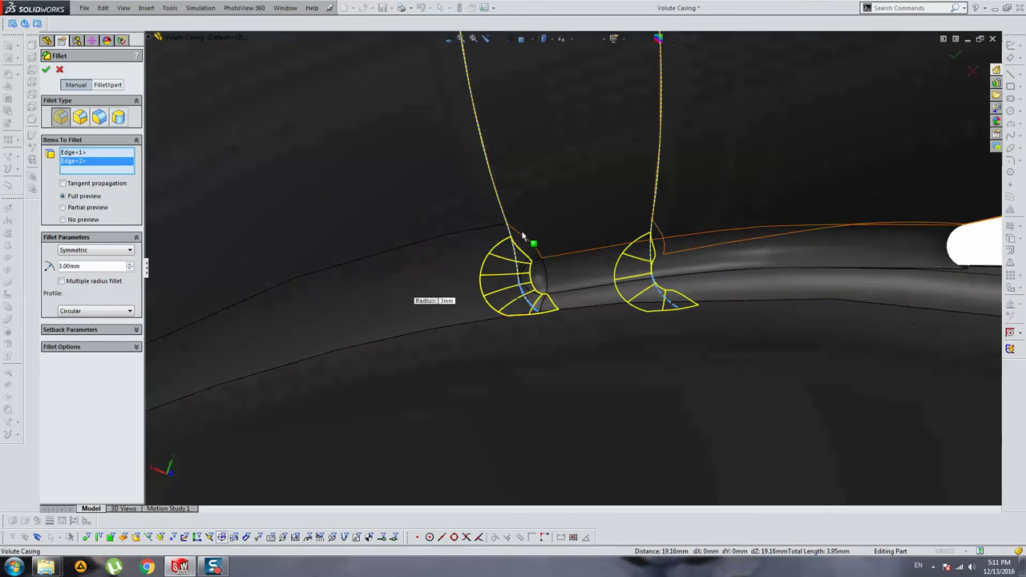
middle_drag(521, 230, 539, 208)
key(Return)
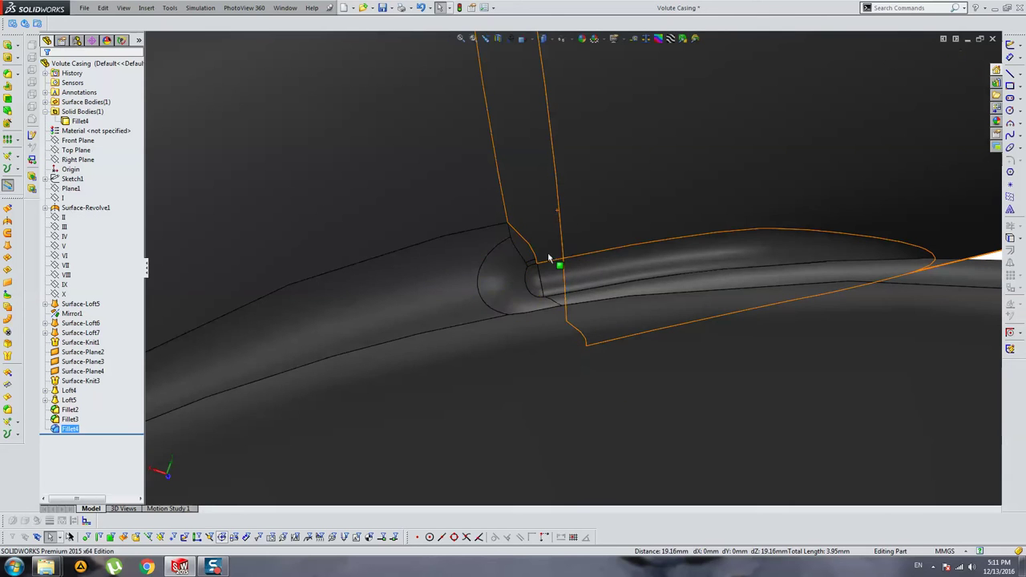
Round the short edge at the tongue fillet's end with a 2 mm fillet, Fillet5.
mouse_move(549, 258)
middle_down()
mouse_move(531, 316)
mouse_move(586, 168)
mouse_move(508, 216)
middle_up()
scroll(509, 215, up, 2)
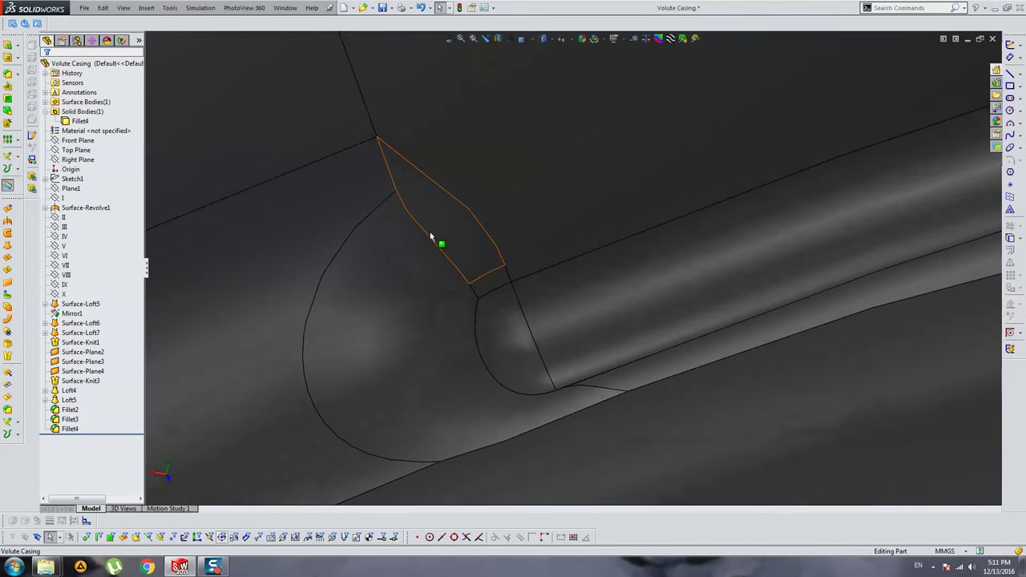
click(431, 241)
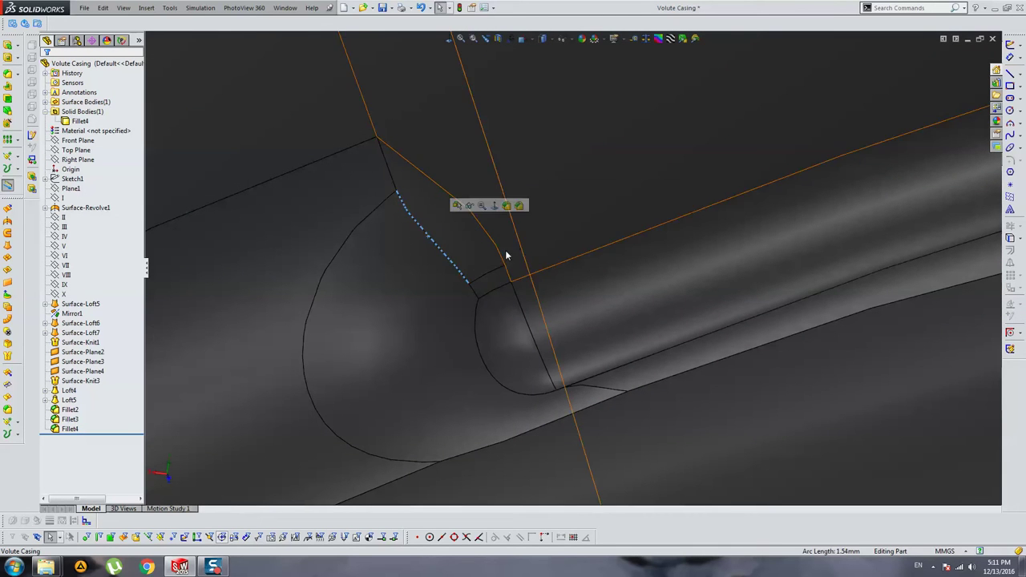
click(8, 74)
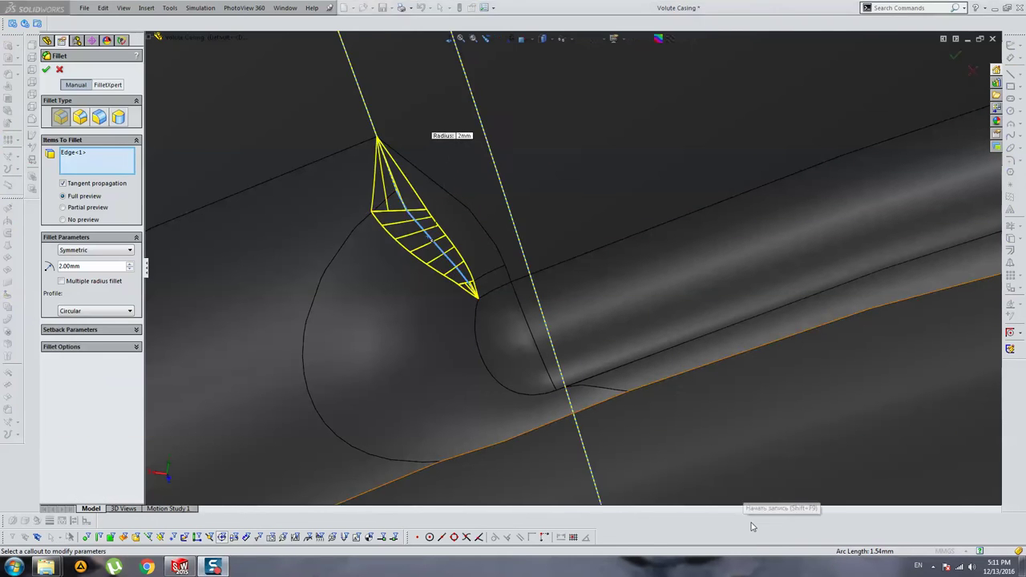
mouse_move(513, 240)
middle_down()
mouse_move(549, 222)
mouse_move(548, 257)
mouse_move(568, 246)
mouse_move(710, 264)
mouse_move(946, 316)
mouse_move(893, 247)
mouse_move(944, 197)
mouse_move(687, 251)
mouse_move(700, 206)
mouse_move(580, 235)
mouse_move(611, 283)
mouse_move(708, 296)
mouse_move(724, 368)
mouse_move(721, 249)
mouse_move(665, 247)
middle_up()
right_click(944, 198)
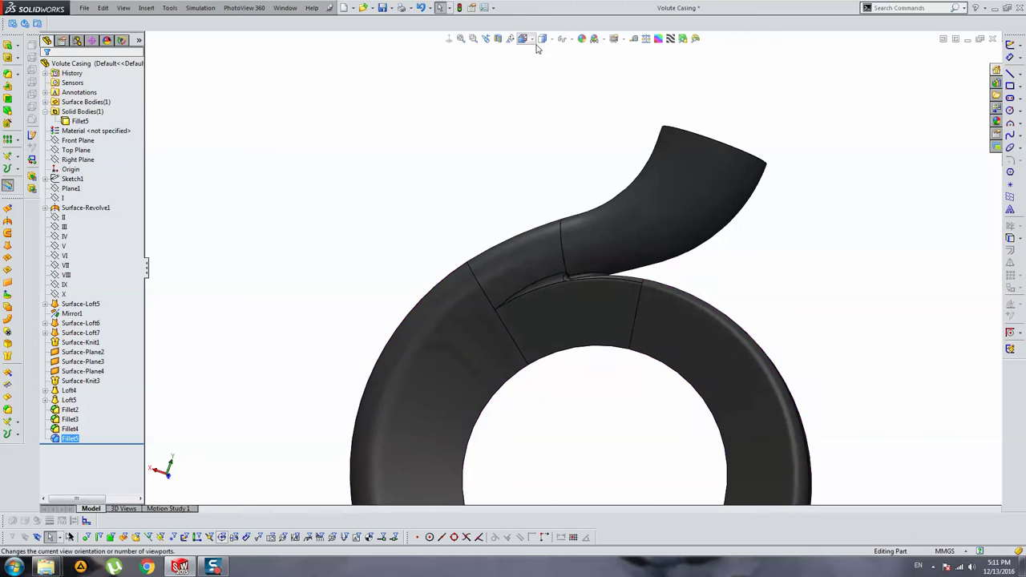
Switch to Shaded display and select the Fillet2 face up close.
click(544, 66)
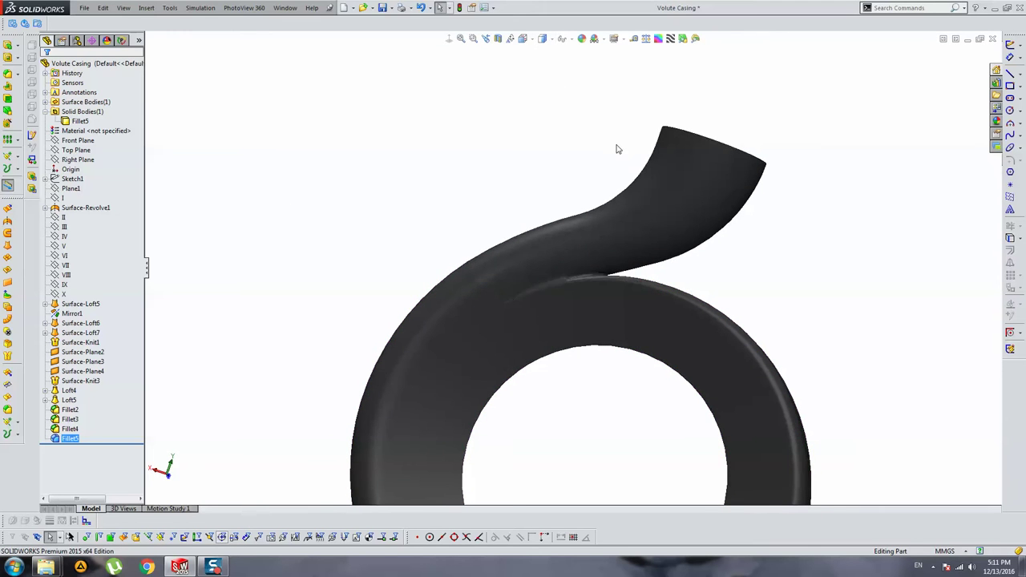
scroll(594, 277, down, 5)
mouse_move(579, 277)
middle_down()
mouse_move(592, 223)
mouse_move(580, 275)
mouse_move(502, 252)
mouse_move(568, 332)
middle_up()
click(580, 275)
middle_drag(579, 275, 654, 281)
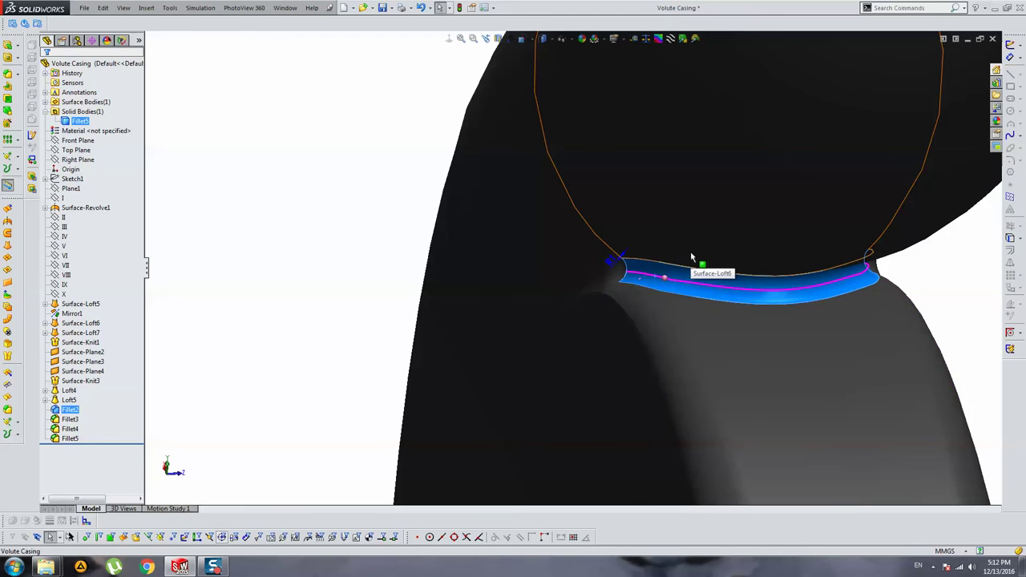
Zoom around the tongue fillet and select its end arc edge to check it.
scroll(690, 251, up, 2)
scroll(648, 270, up, 3)
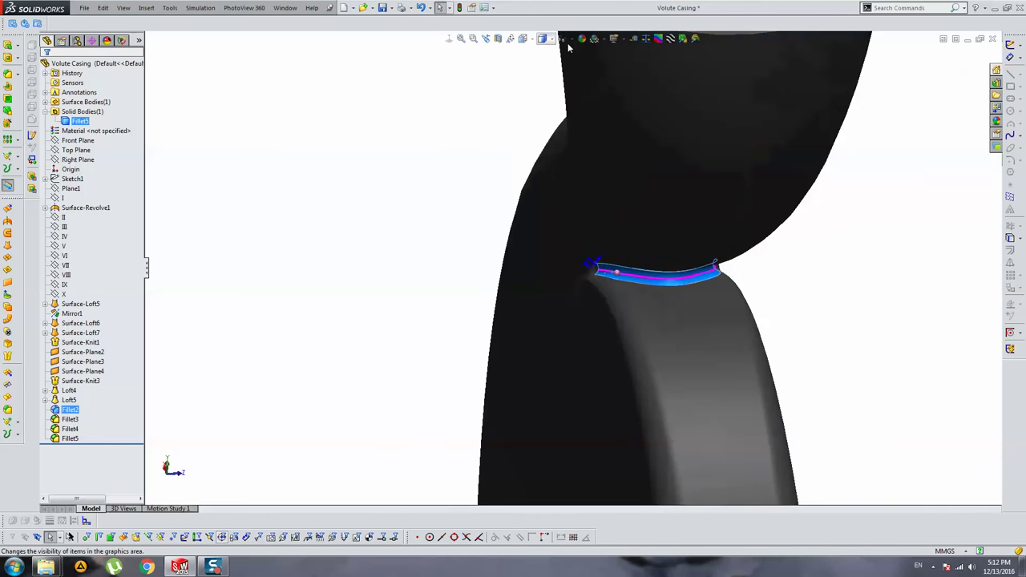
scroll(600, 241, up, 4)
scroll(575, 396, up, 2)
scroll(575, 396, down, 3)
scroll(497, 241, down, 3)
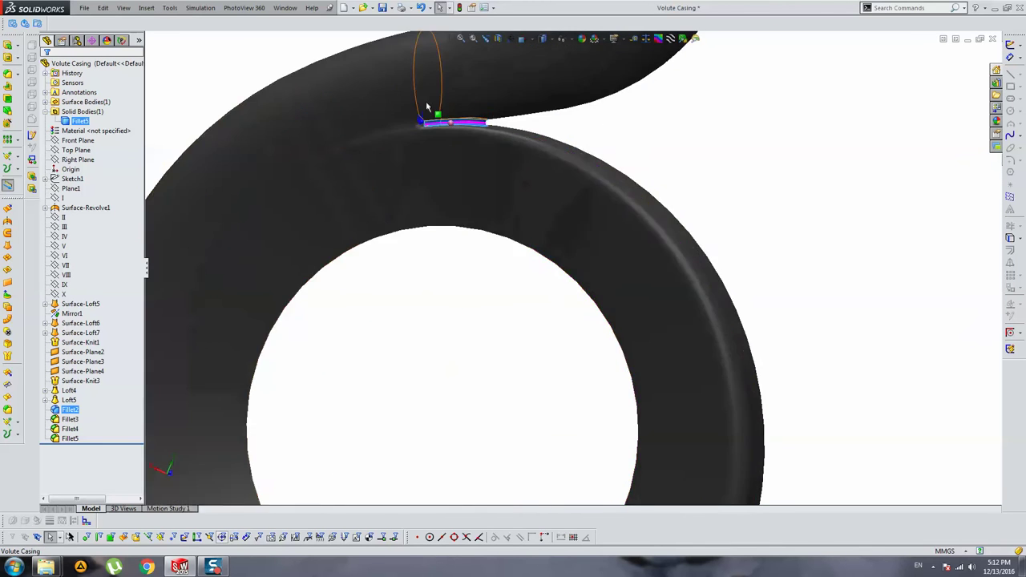
scroll(470, 183, down, 3)
scroll(471, 183, down, 2)
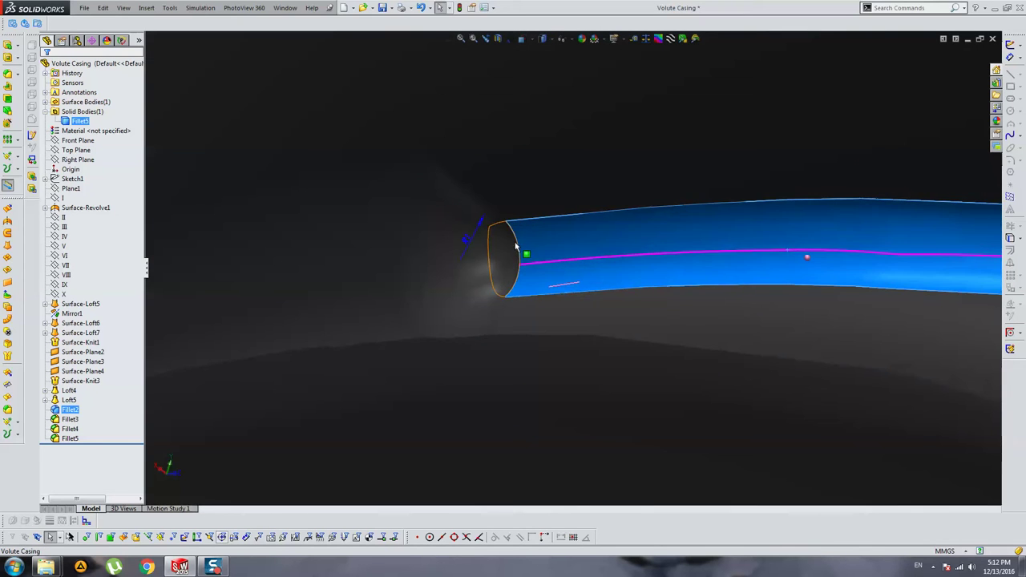
key(Tab)
click(529, 236)
mouse_move(504, 227)
middle_down()
mouse_move(561, 188)
mouse_move(550, 248)
middle_up()
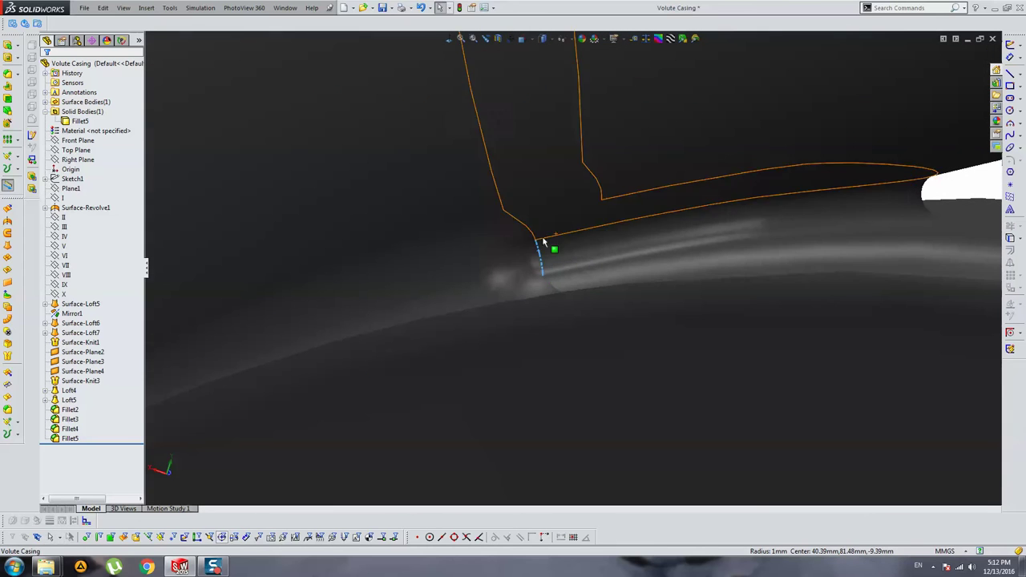
Restore Shaded With Edges, roll the part back to just after Fillet2, and start a new fillet.
click(549, 44)
click(545, 56)
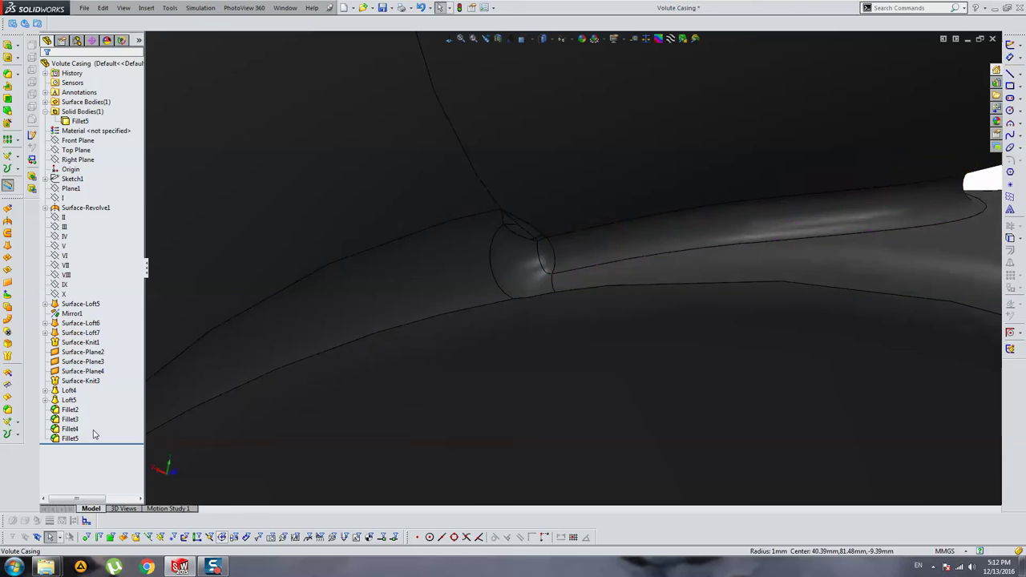
click(71, 419)
ctrl+click(70, 410)
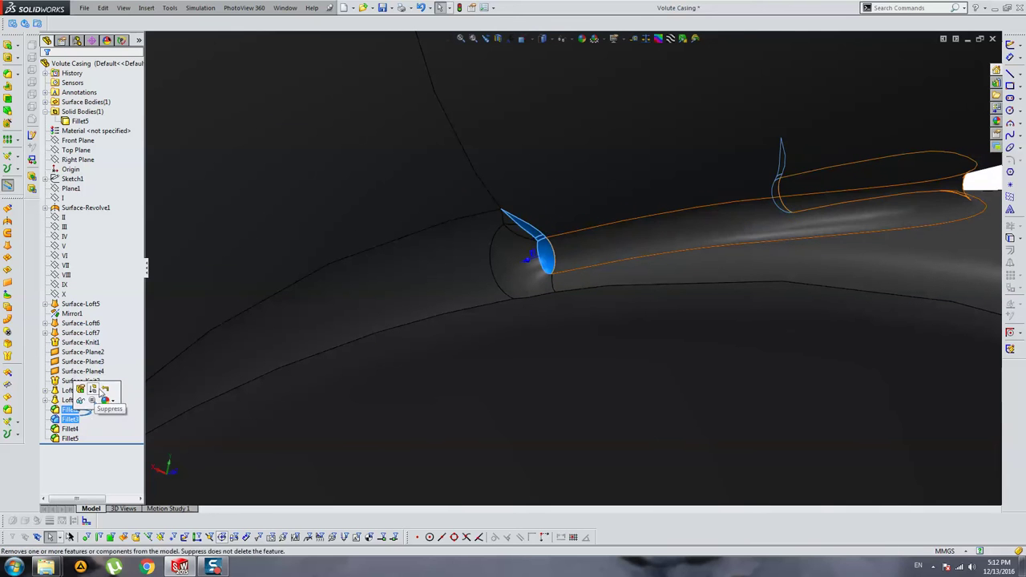
click(106, 392)
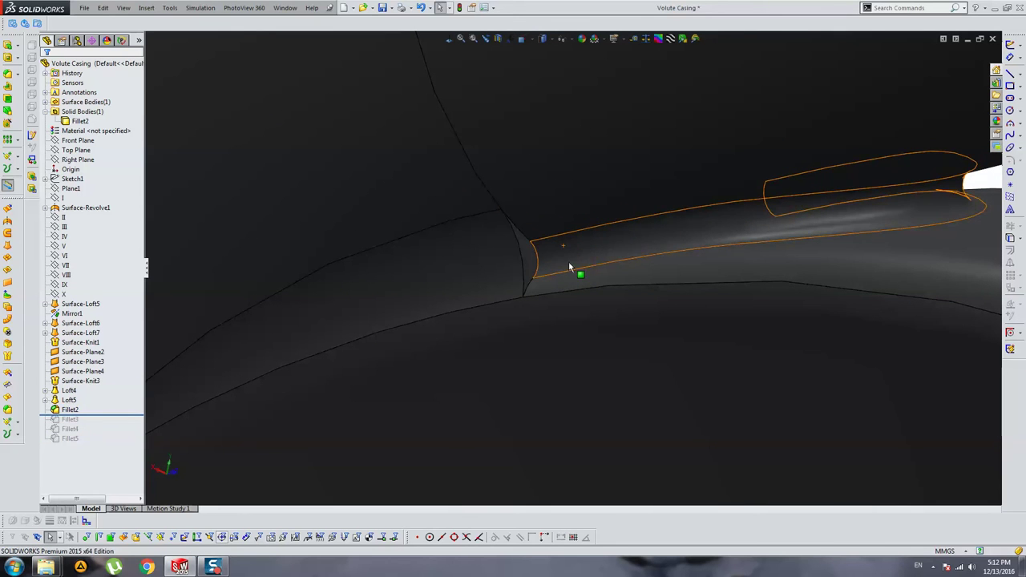
scroll(552, 271, down, 3)
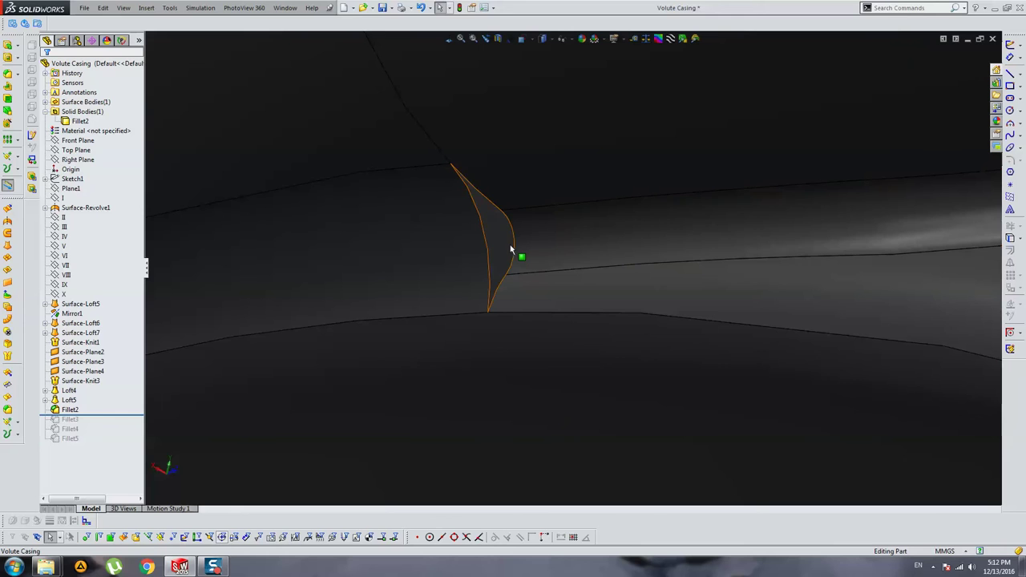
click(10, 74)
Set up a face fillet with the small tongue face as set 1 and upper and lower faces as set 2.
click(99, 117)
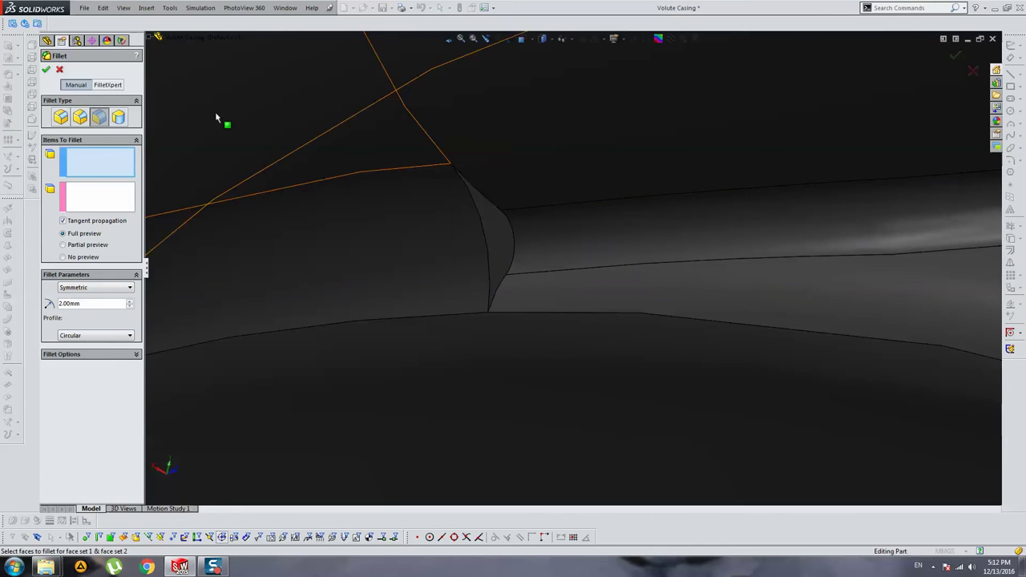
click(496, 239)
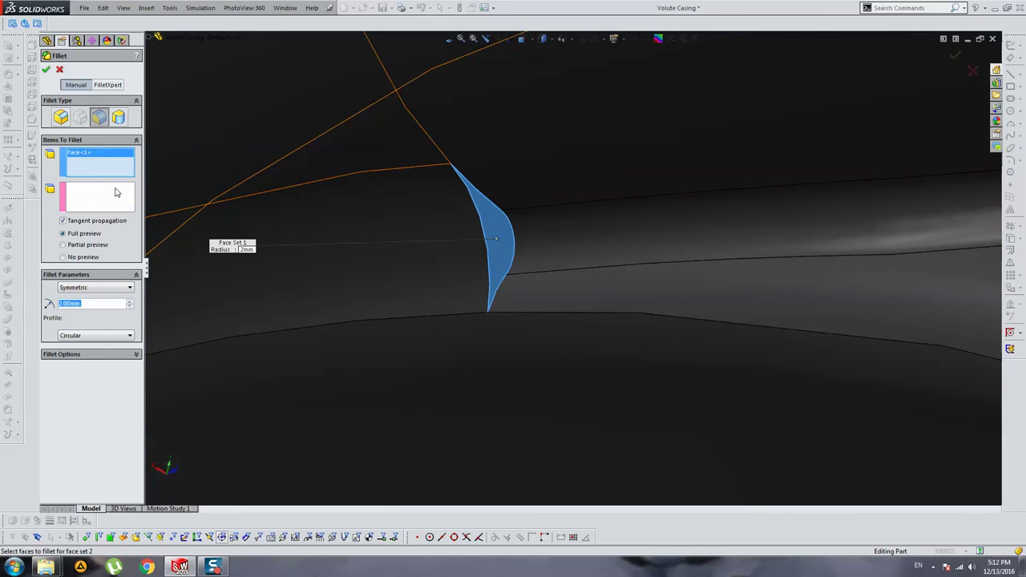
click(588, 245)
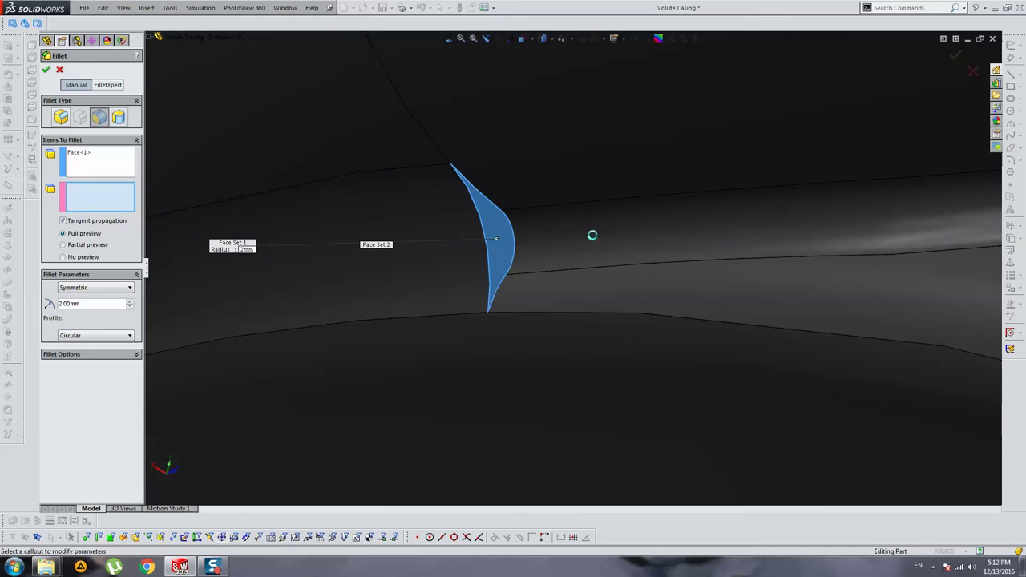
middle_drag(613, 238, 255, 175)
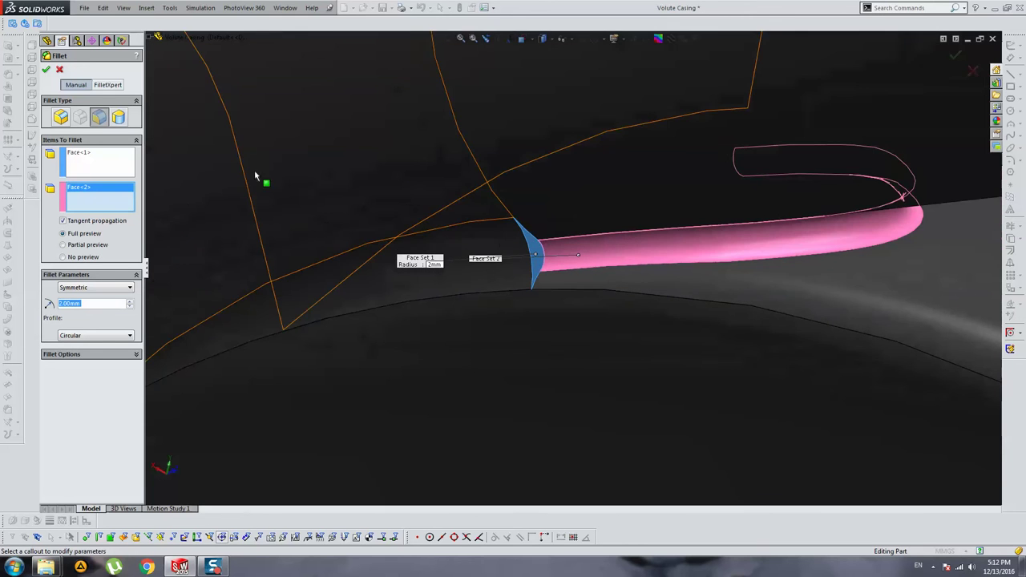
click(579, 192)
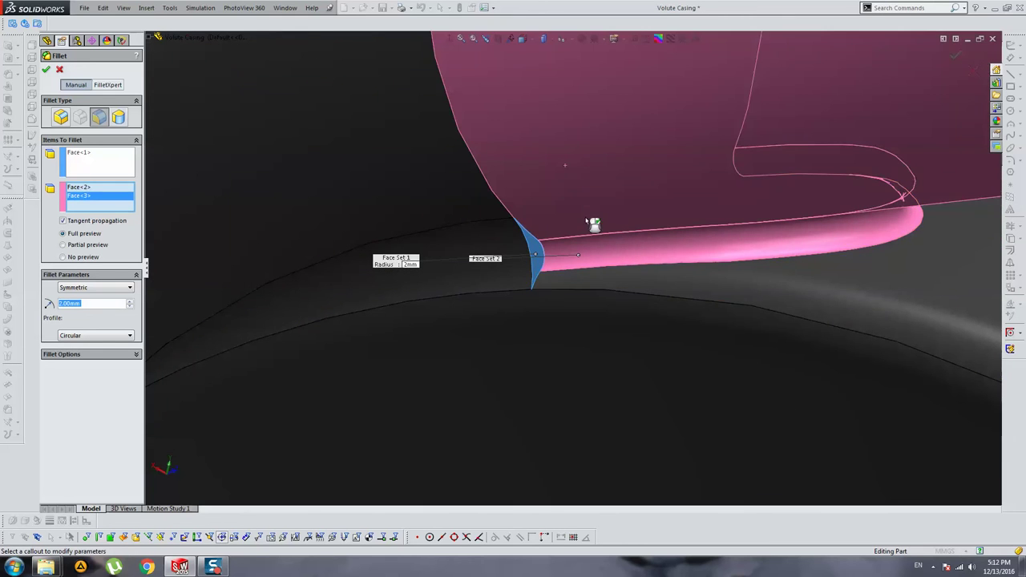
click(606, 281)
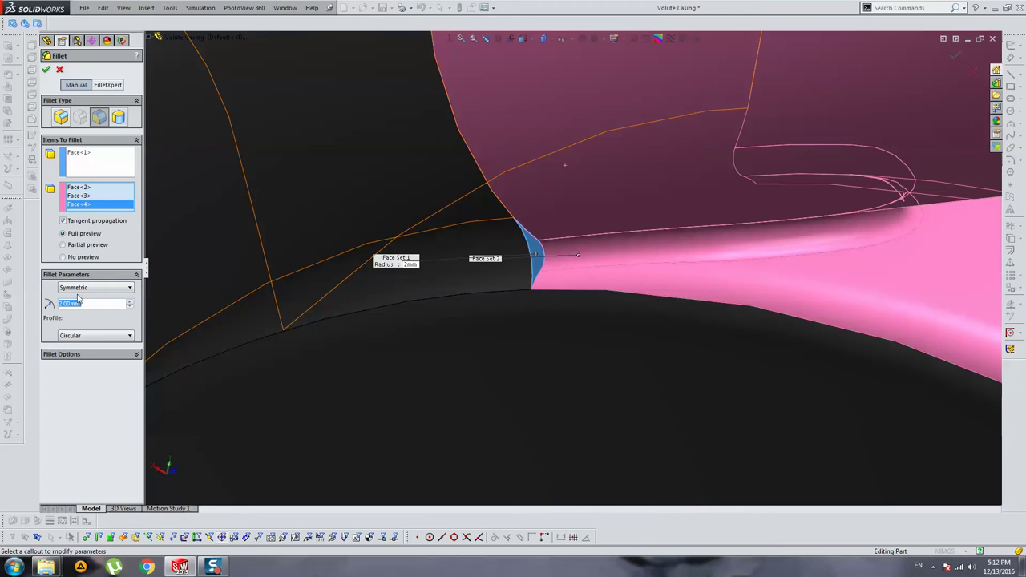
Make the face fillet asymmetric with distances 2 mm and 10 mm.
click(89, 288)
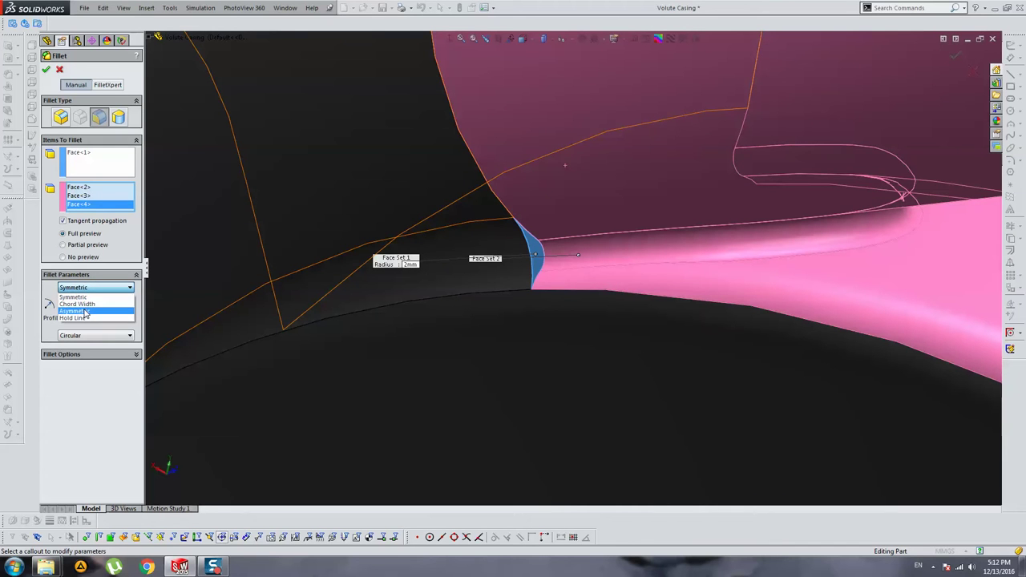
click(85, 311)
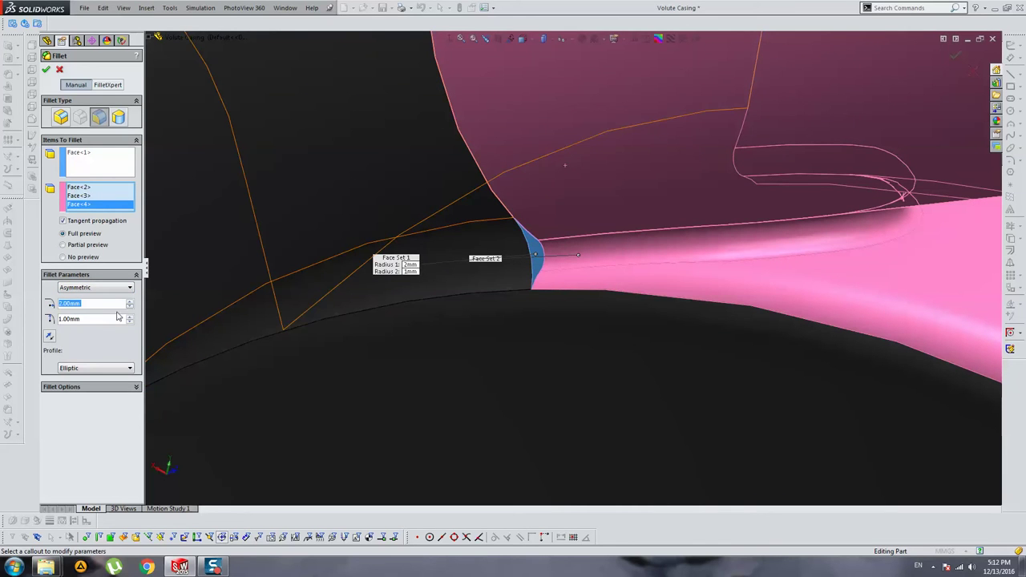
click(50, 337)
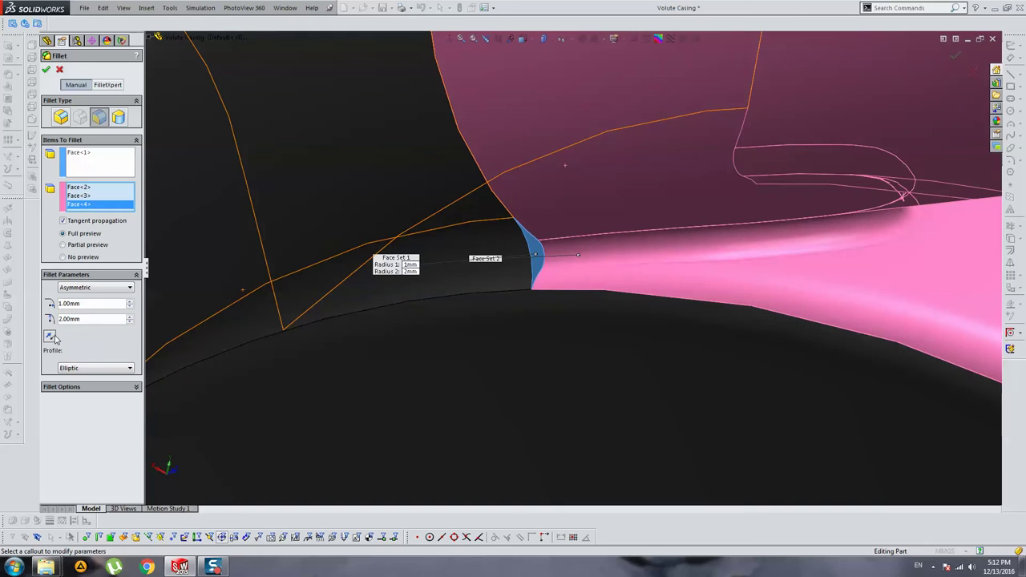
text(10)
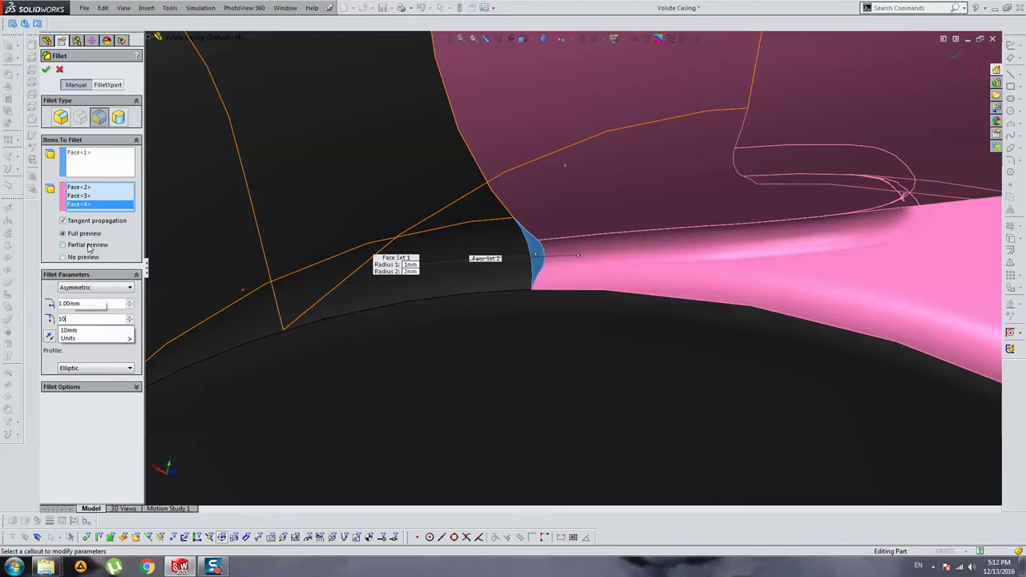
key(Return)
click(108, 304)
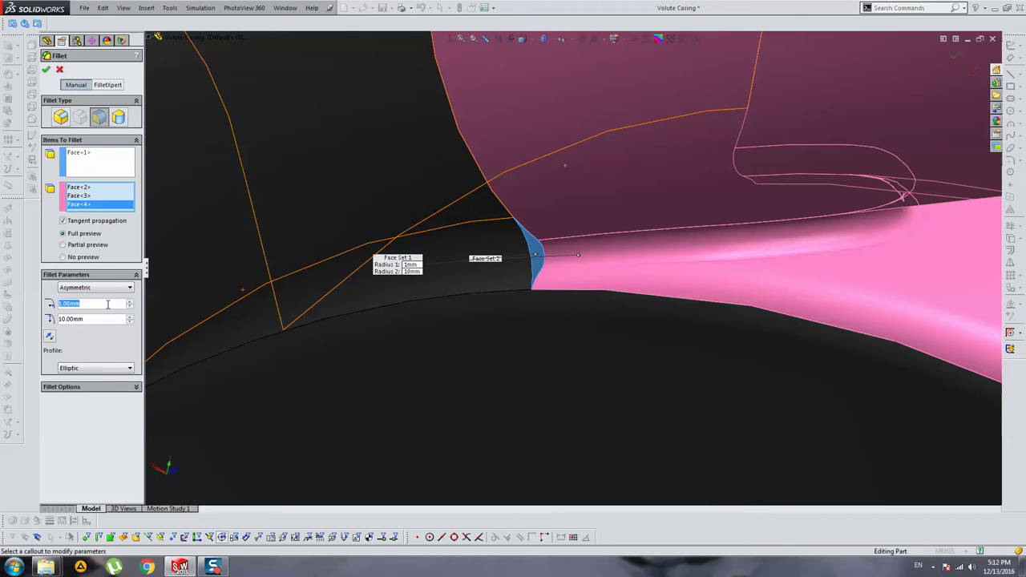
click(49, 337)
click(93, 319)
text(2)
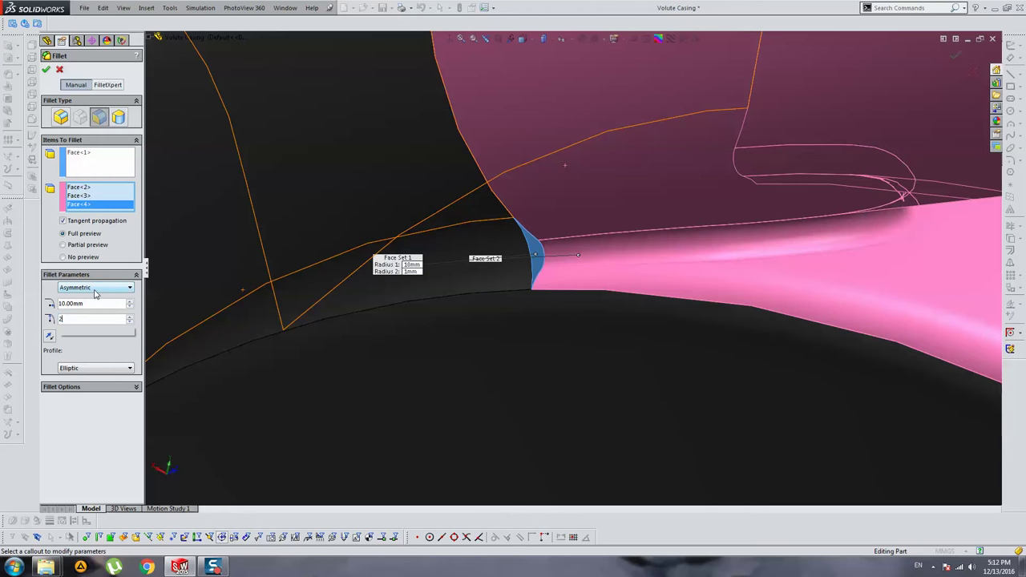
key(Return)
click(50, 337)
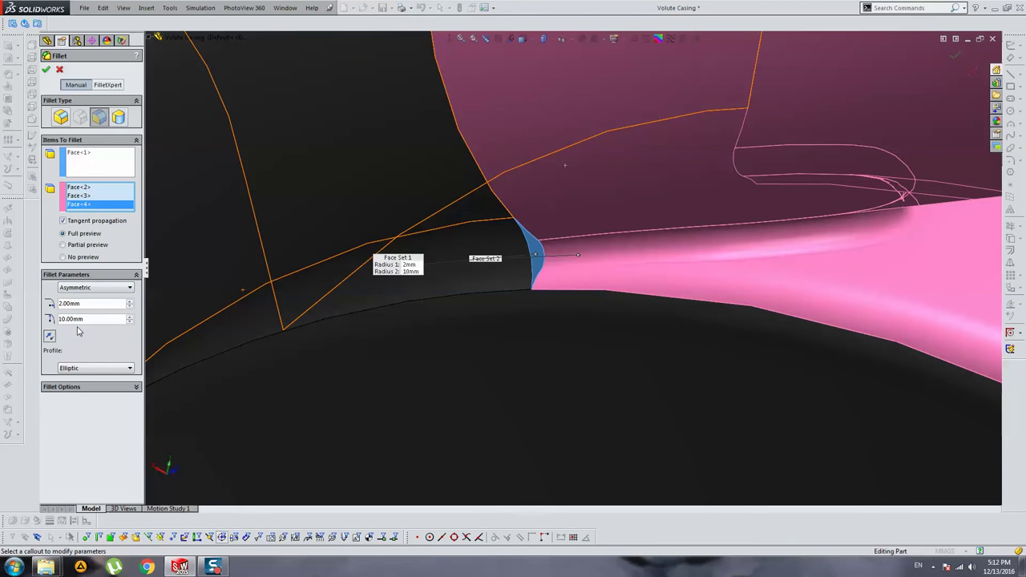
Inspect the fillet preview, then cancel without adding the feature.
mouse_move(513, 297)
middle_down()
mouse_move(540, 284)
mouse_move(543, 248)
mouse_move(600, 220)
mouse_move(581, 221)
middle_up()
scroll(584, 240, down, 1)
scroll(586, 248, down, 2)
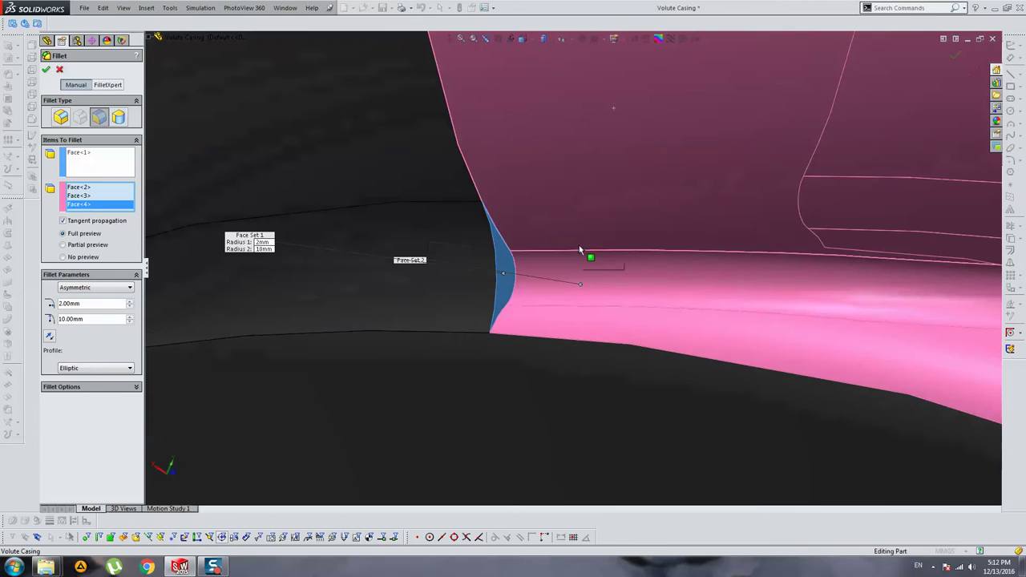
scroll(589, 252, down, 2)
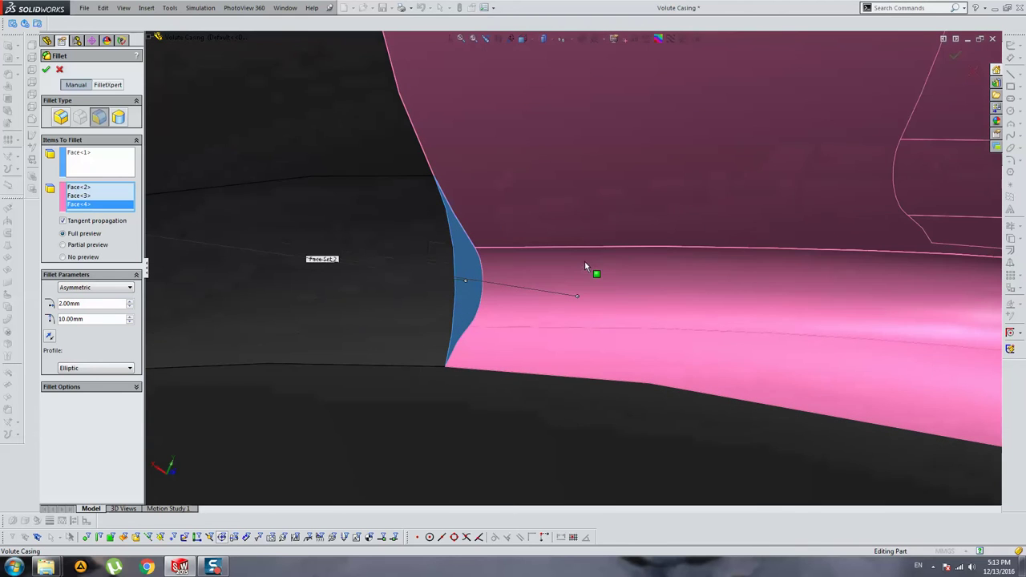
click(60, 70)
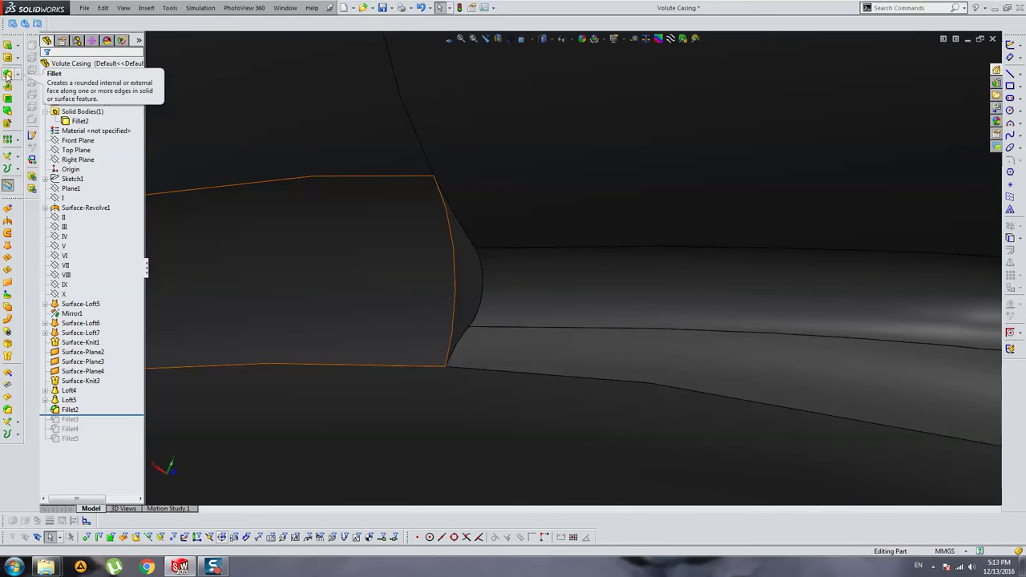
click(8, 75)
click(483, 281)
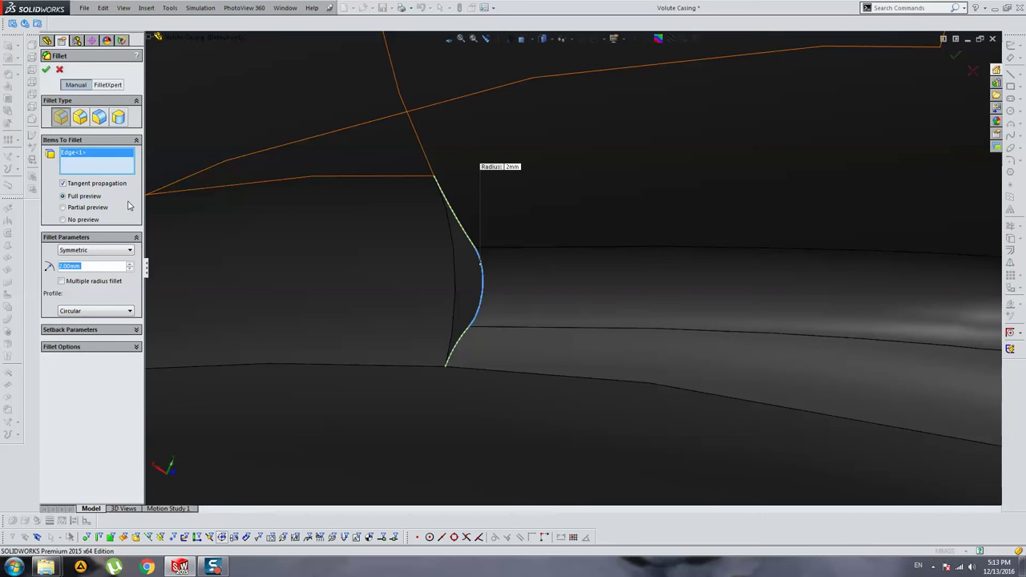
text(1)
key(Return)
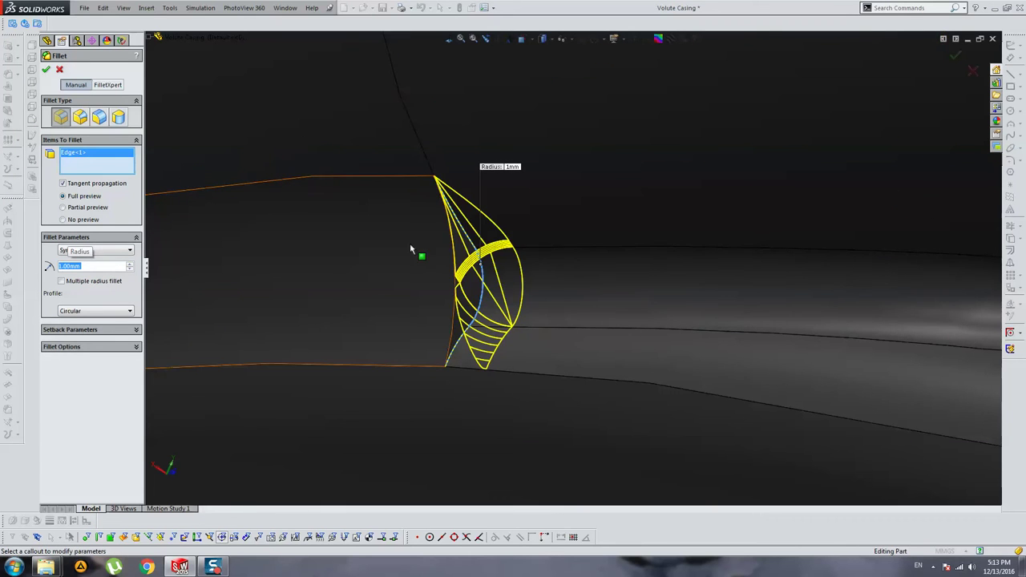
click(115, 251)
click(101, 266)
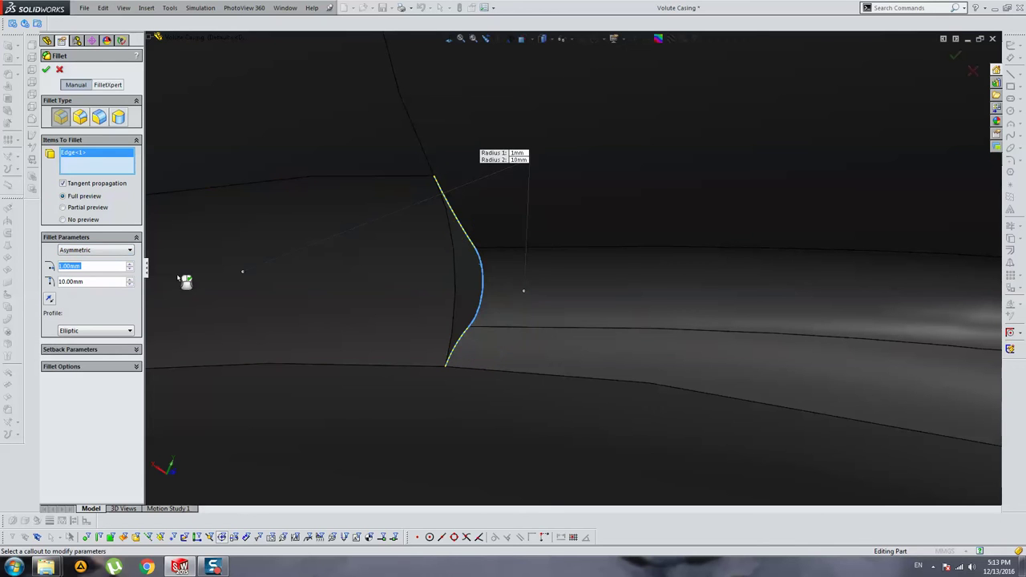
click(97, 282)
text(5)
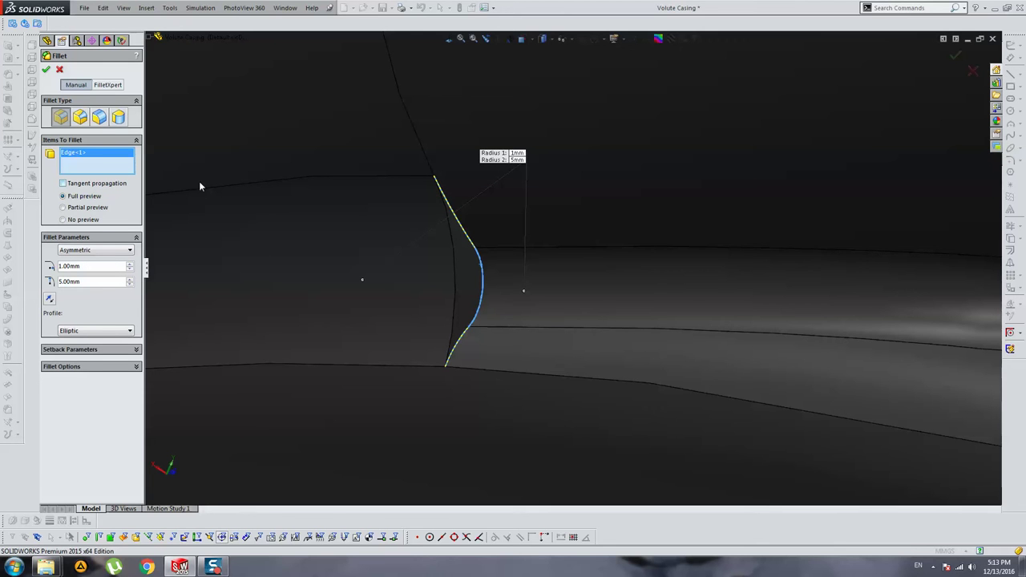
click(49, 299)
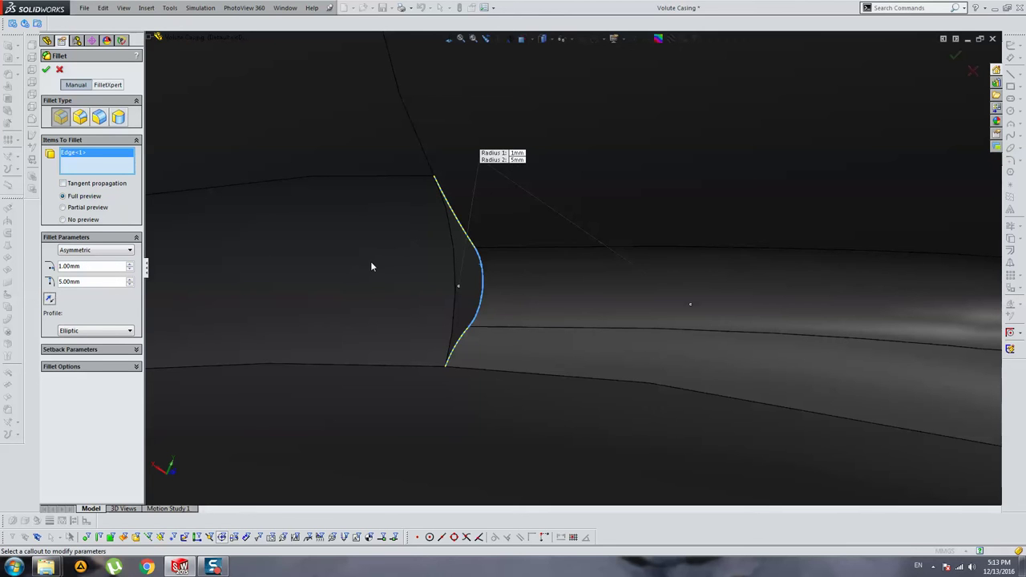
middle_drag(372, 266, 564, 276)
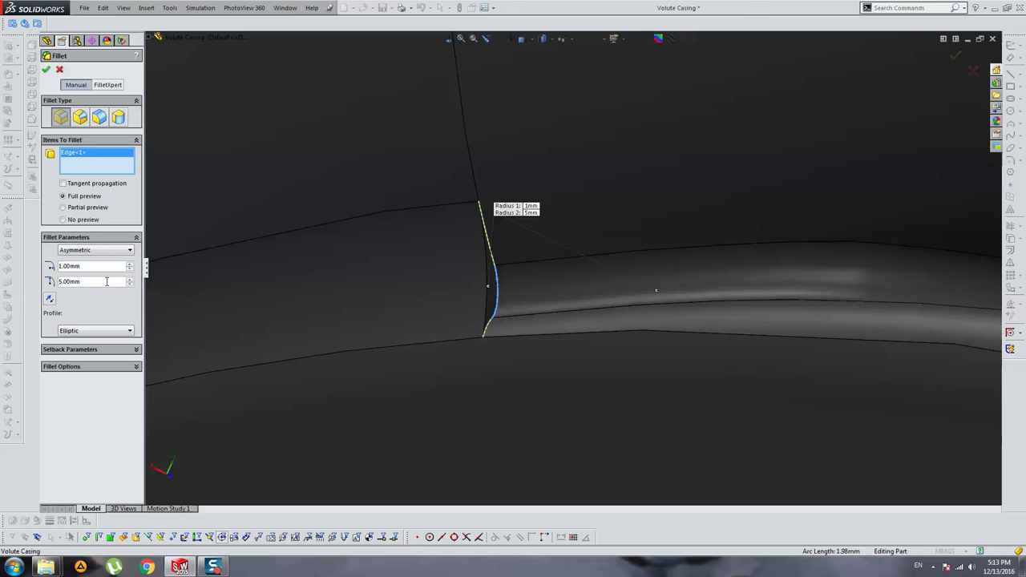
text(2)
key(Return)
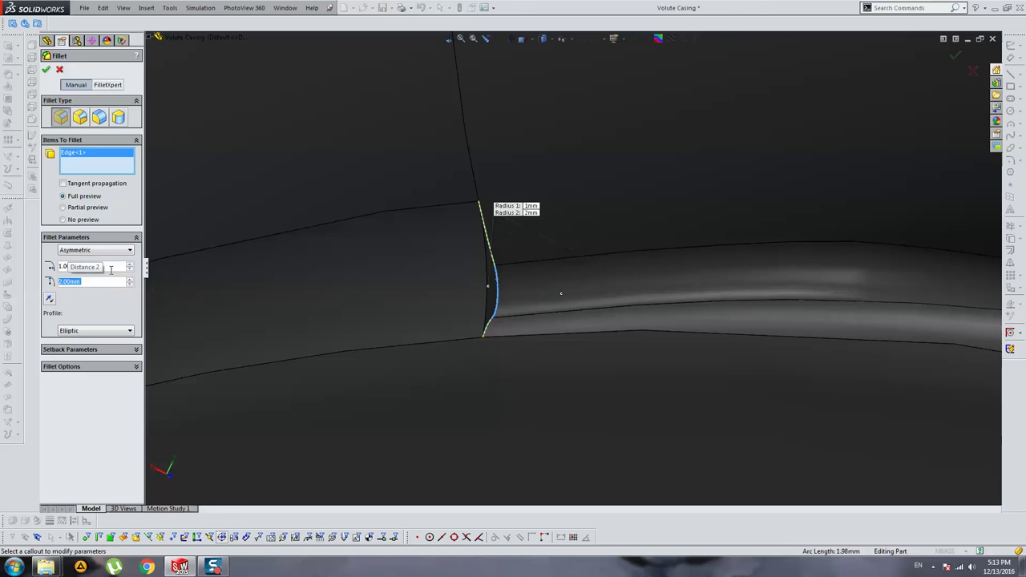
click(106, 267)
text(0.2)
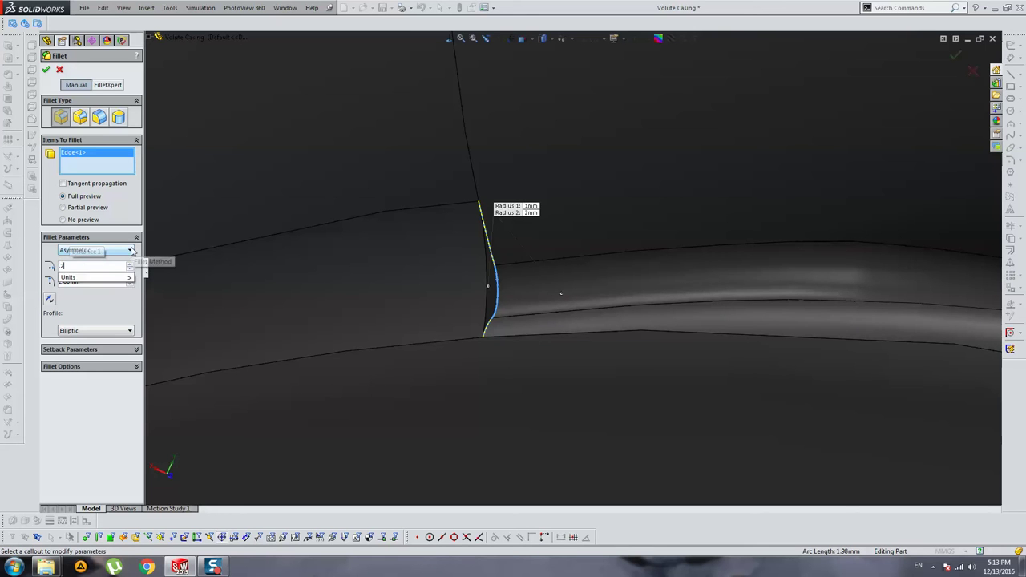
key(Return)
middle_drag(547, 314, 207, 265)
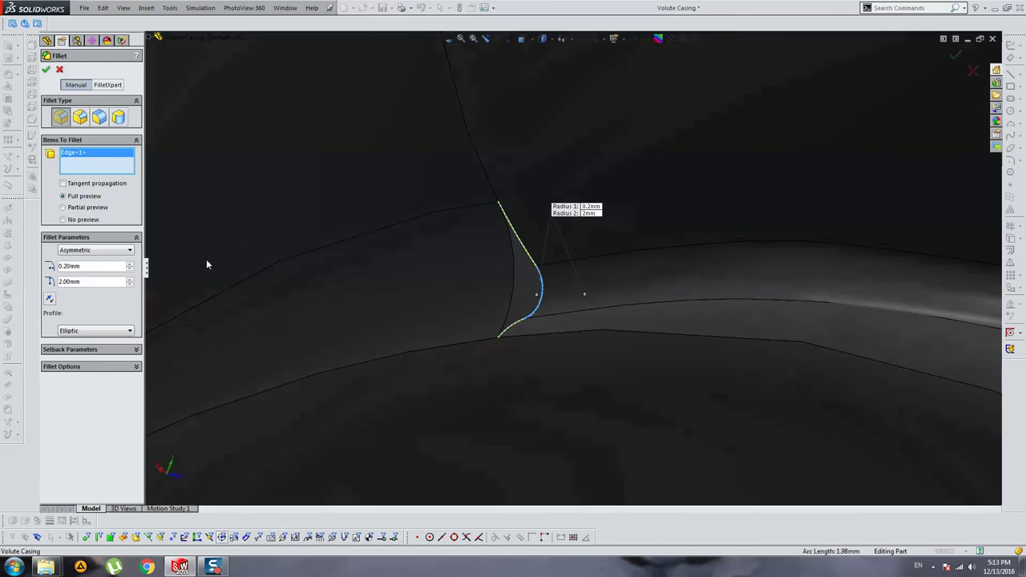
click(111, 184)
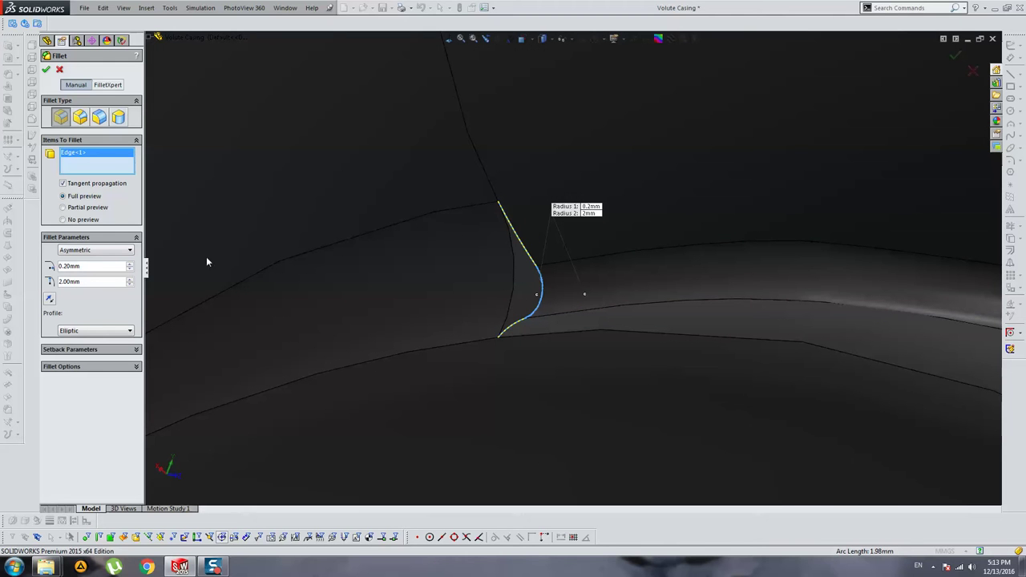
click(94, 280)
text(3)
key(Tab)
middle_drag(484, 231, 694, 310)
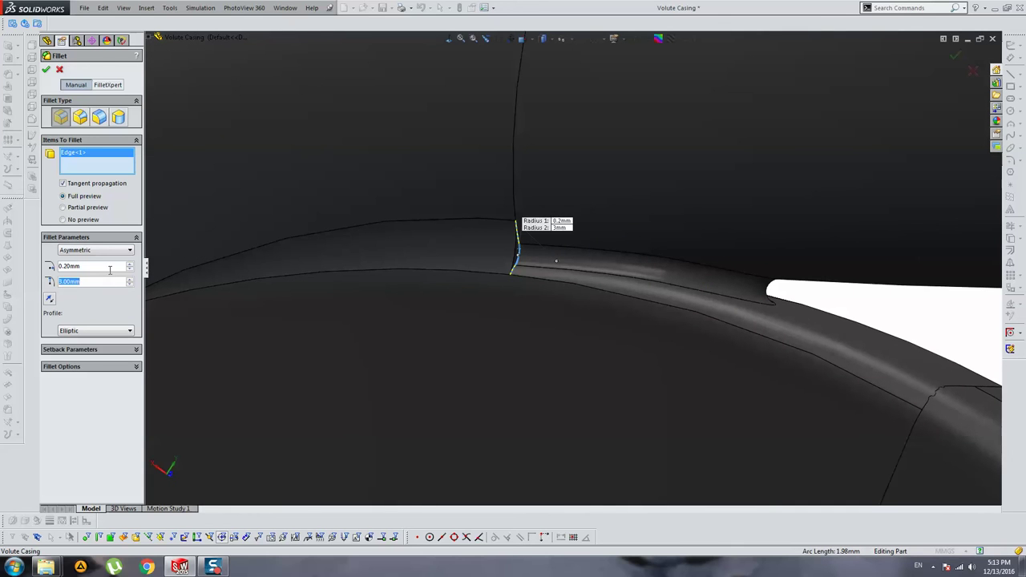
text(5)
key(Return)
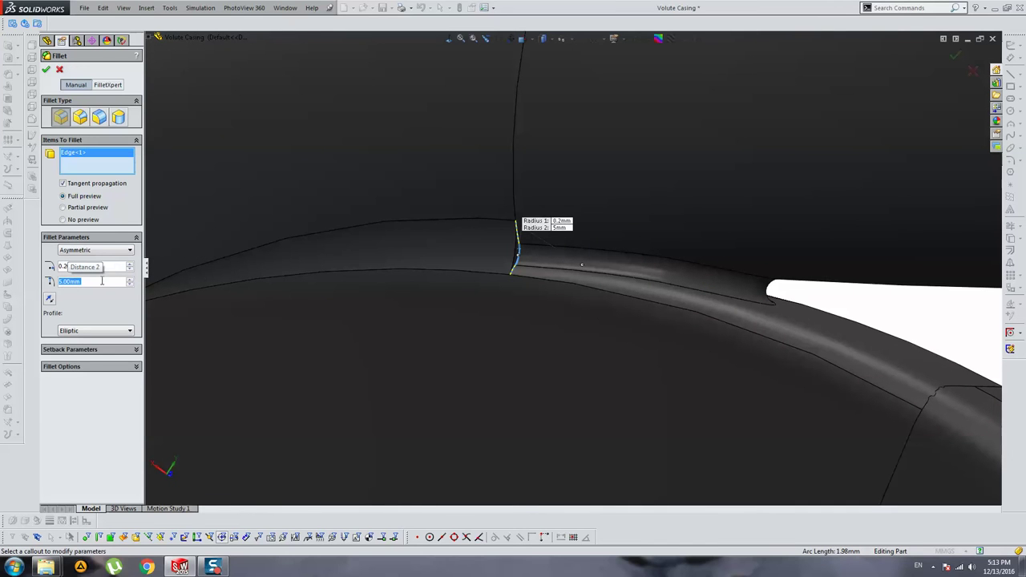
text(6)
key(Return)
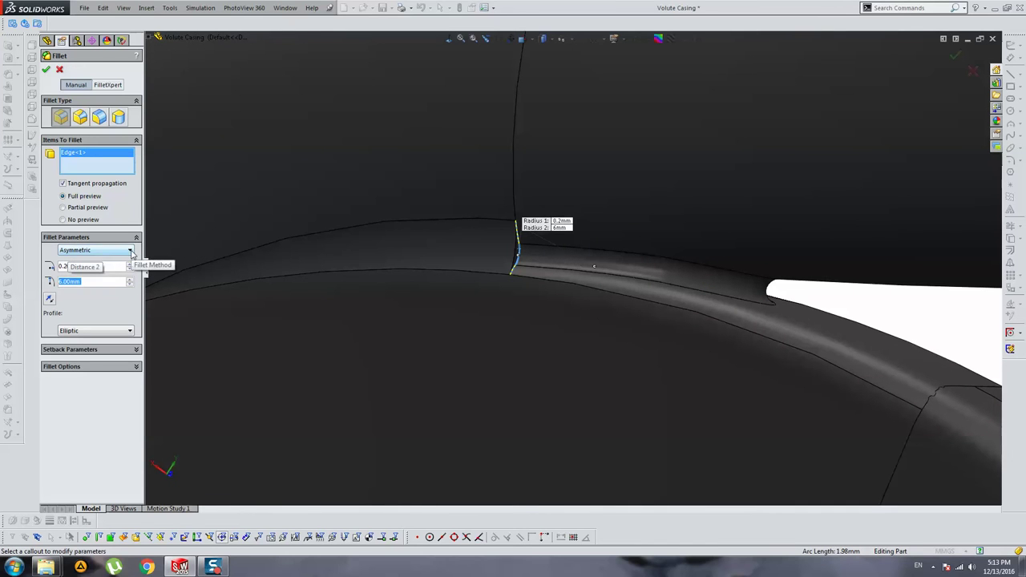
key(Return)
mouse_move(504, 219)
middle_down()
mouse_move(527, 250)
mouse_move(571, 222)
mouse_move(550, 121)
mouse_move(615, 203)
middle_up()
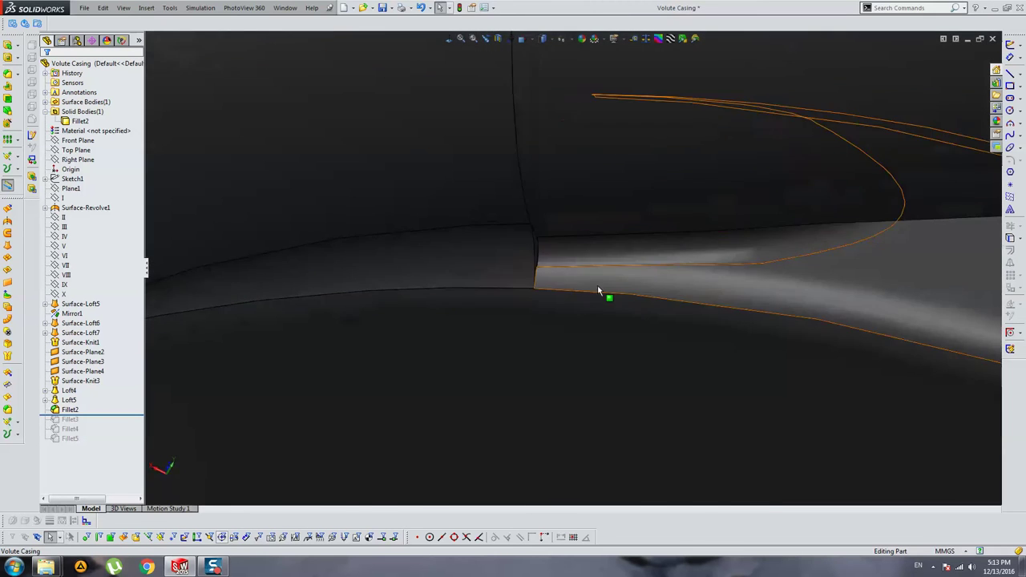
Roll the part forward to include Fillet3 through Fillet5 and orbit around the outlet and tongue.
scroll(543, 256, up, 5)
scroll(543, 257, down, 3)
scroll(524, 280, down, 2)
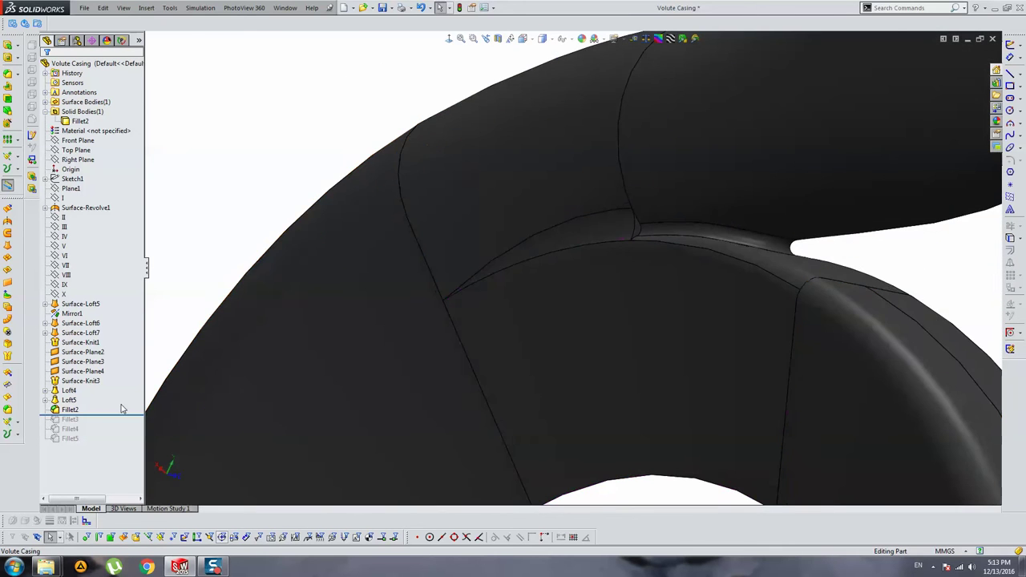
drag(112, 416, 112, 442)
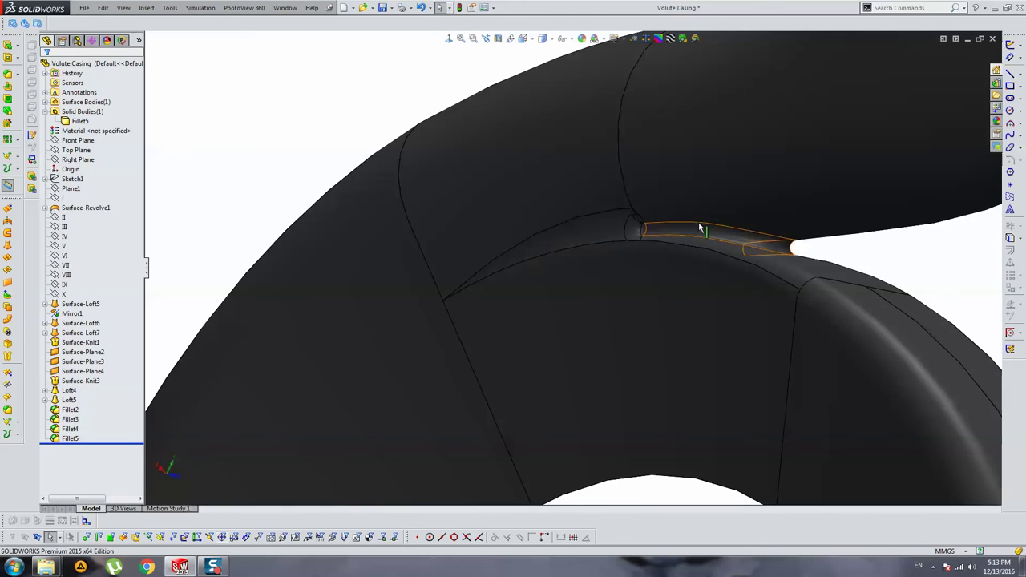
scroll(652, 260, down, 3)
mouse_move(652, 260)
middle_down()
mouse_move(740, 241)
mouse_move(690, 313)
mouse_move(666, 272)
mouse_move(825, 280)
mouse_move(680, 300)
mouse_move(710, 319)
middle_up()
scroll(680, 167, up, 3)
scroll(694, 264, up, 2)
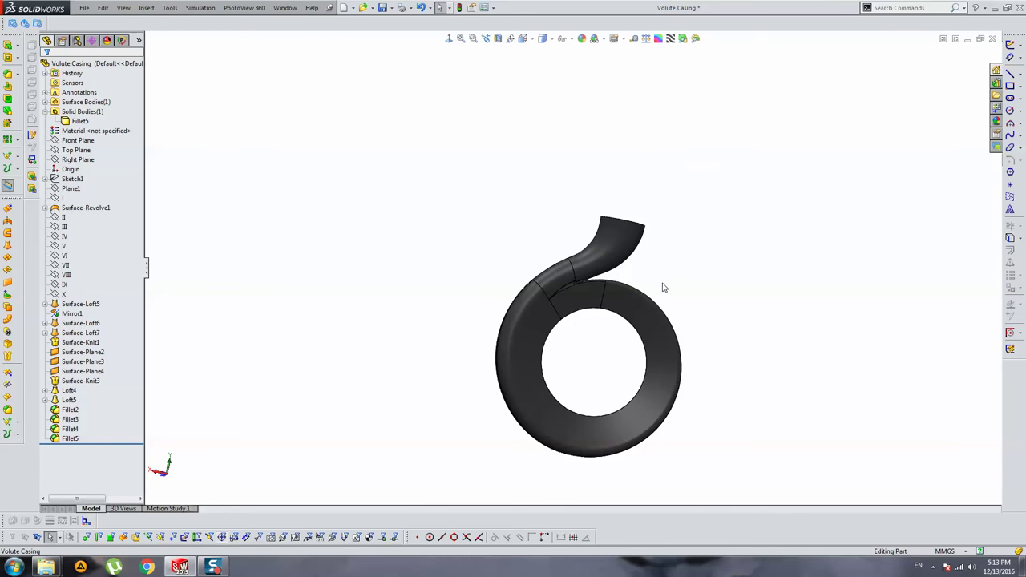
scroll(588, 314, down, 3)
mouse_move(520, 289)
middle_down()
mouse_move(569, 220)
mouse_move(502, 232)
mouse_move(674, 243)
mouse_move(724, 229)
mouse_move(853, 236)
mouse_move(690, 286)
mouse_move(757, 297)
mouse_move(724, 341)
middle_up()
scroll(525, 206, down, 3)
scroll(525, 205, up, 5)
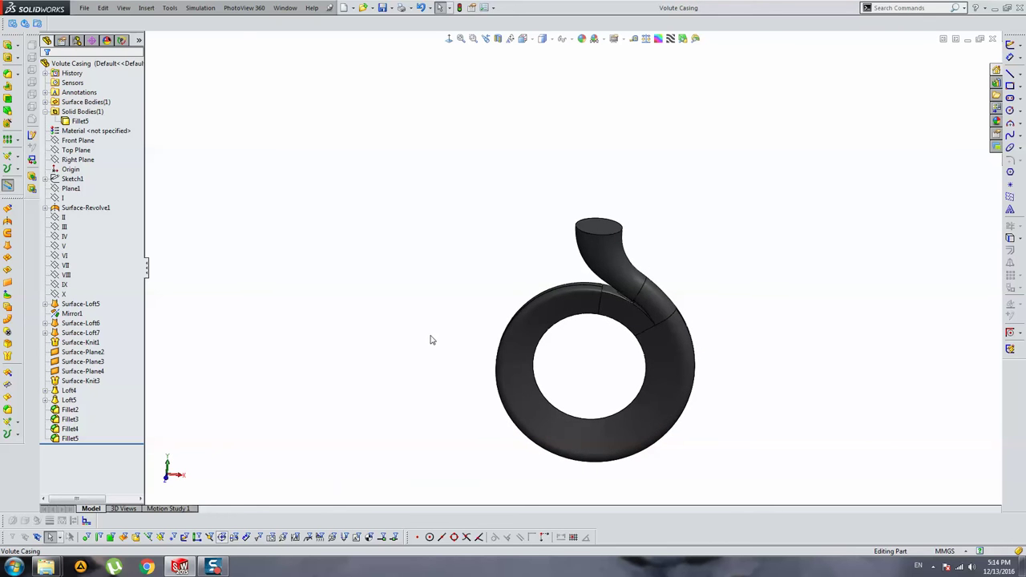
Minimize SOLIDWORKS and view the 3A7 Specification pump cross-section image in Photo Viewer.
click(1001, 9)
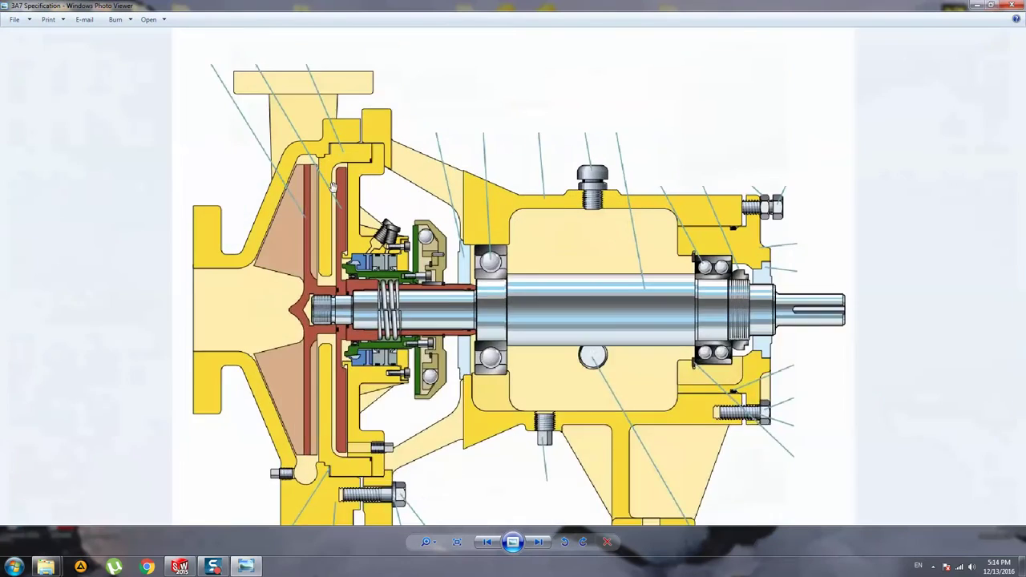
scroll(333, 189, up, 1)
drag(264, 213, 295, 140)
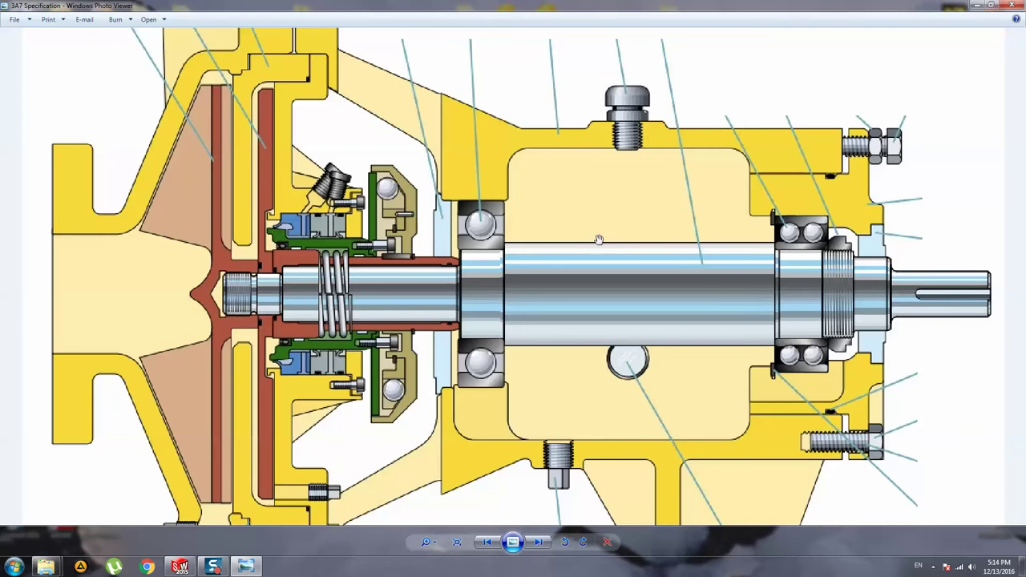
Zoom out on the pump cross-section, minimize Photo Viewer and Explorer, and restore the Volute Casing part.
scroll(599, 239, down, 1)
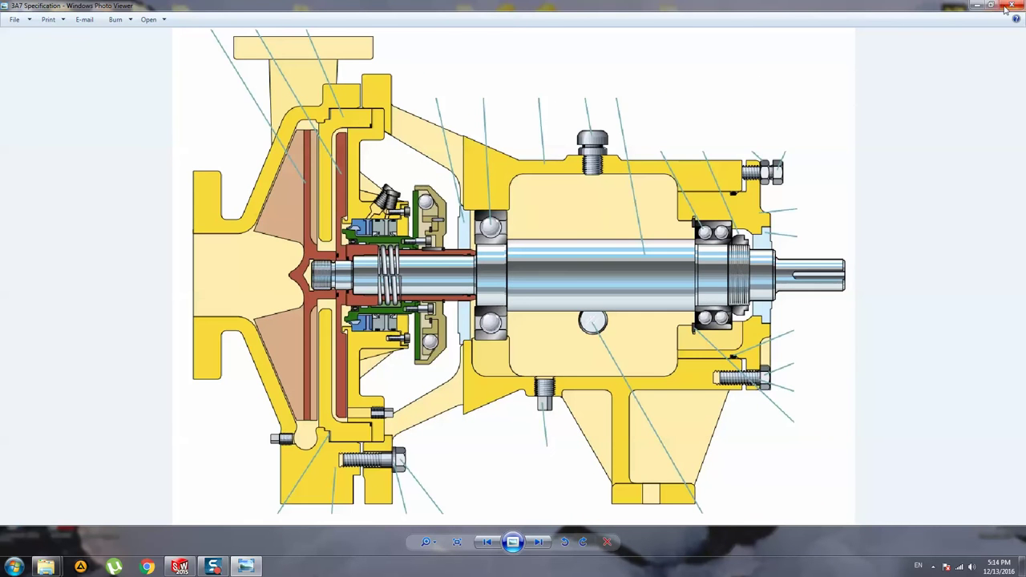
click(972, 6)
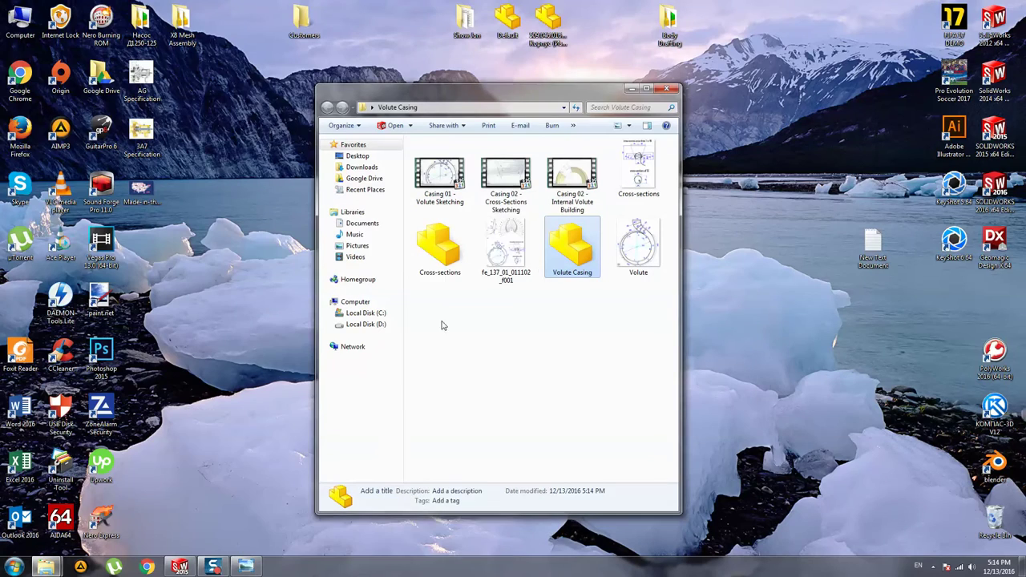
click(245, 567)
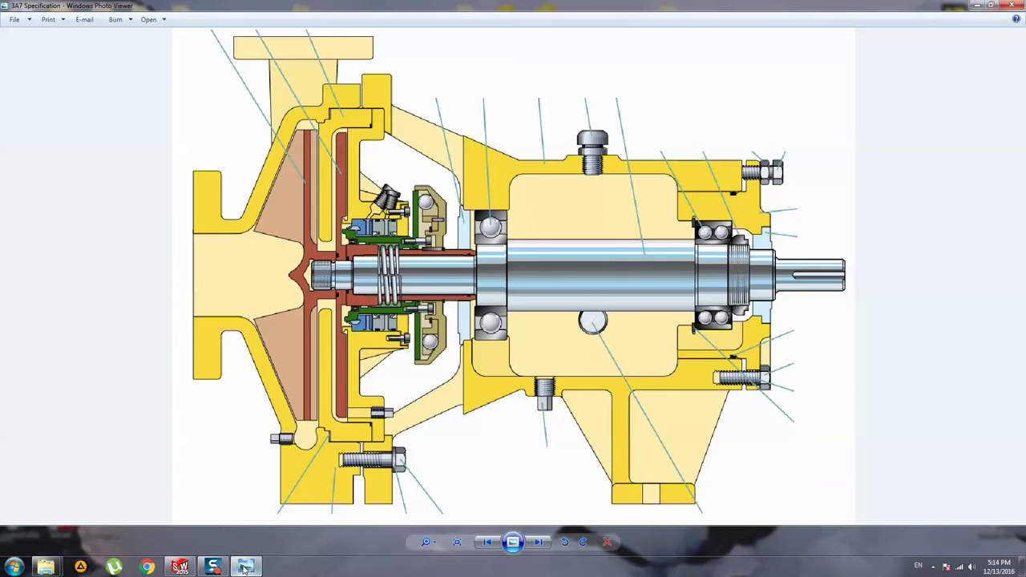
click(246, 567)
click(632, 97)
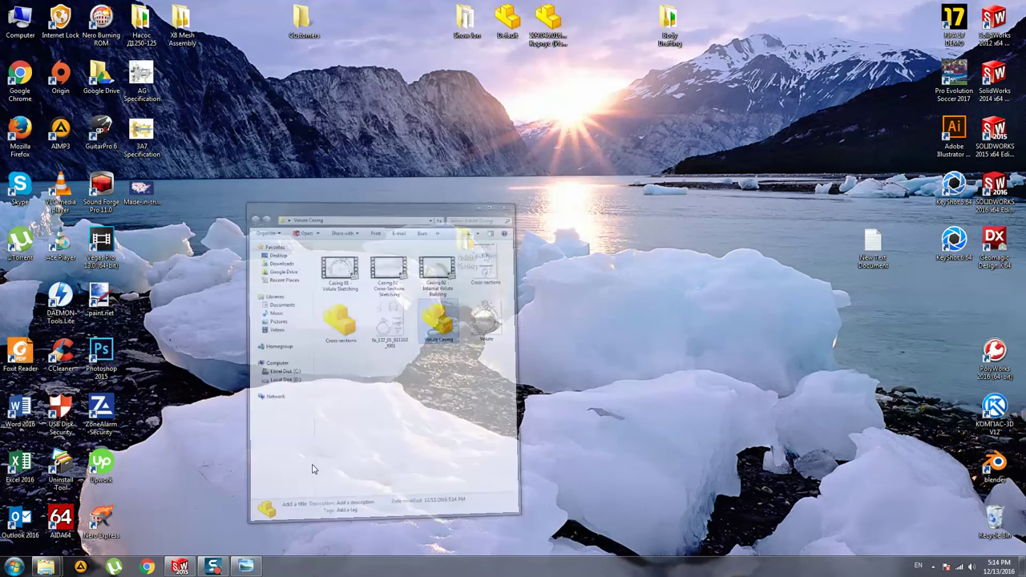
click(178, 568)
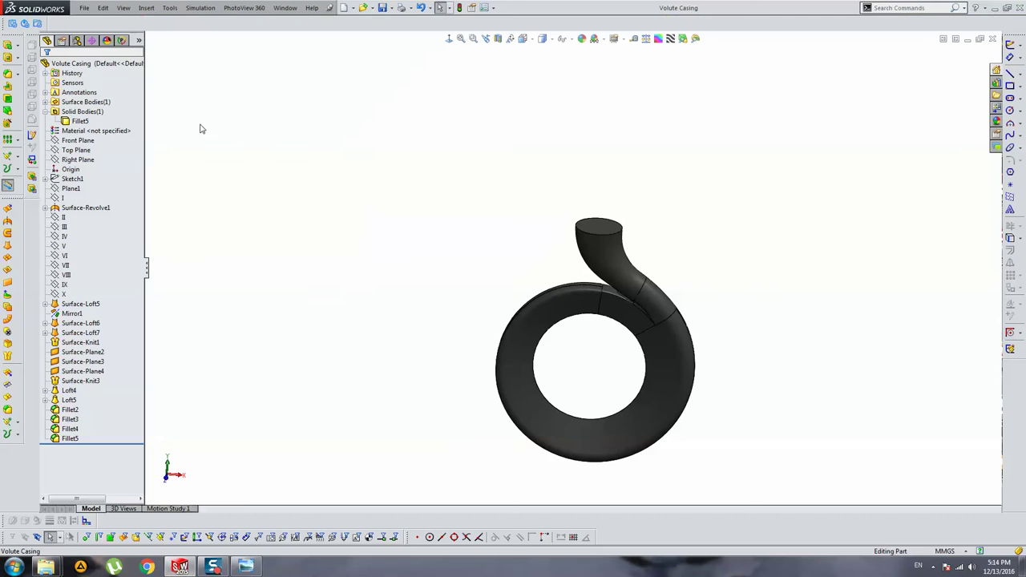
View Sketch1 face-on with its Ø176 dimension, then orbit the casing to a tilted view.
click(72, 179)
key(ctrl+8)
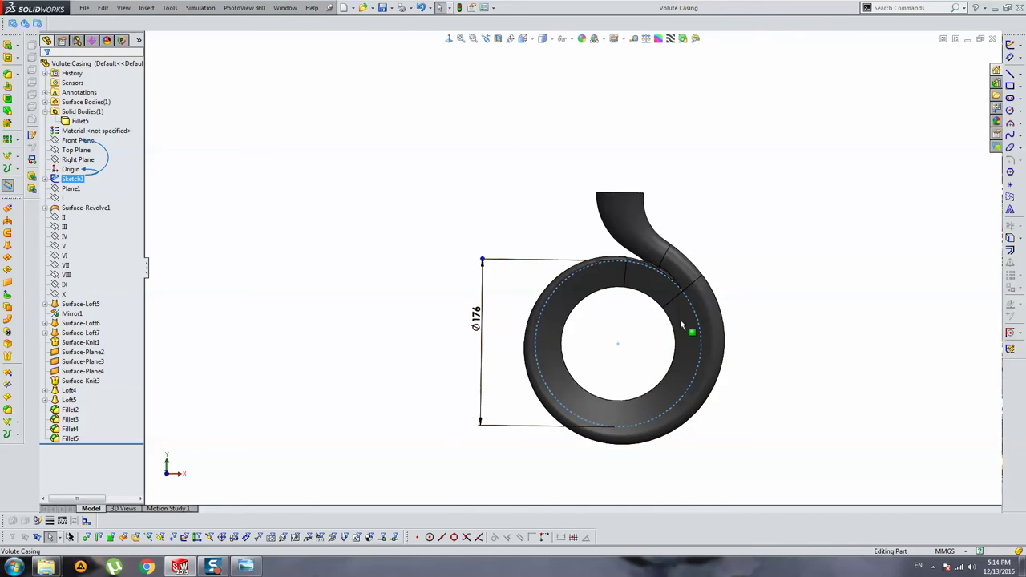
scroll(681, 324, down, 3)
mouse_move(682, 324)
middle_down()
mouse_move(574, 237)
mouse_move(498, 232)
mouse_move(532, 234)
mouse_move(514, 232)
middle_up()
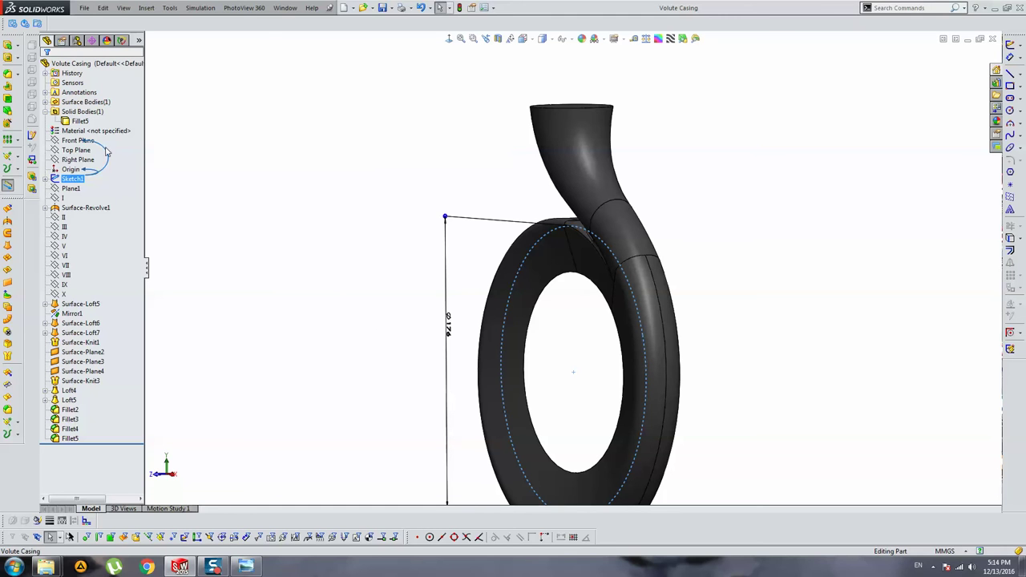
Start a sketch on the Right Plane, viewed Normal To, with existing sketches shown.
click(78, 160)
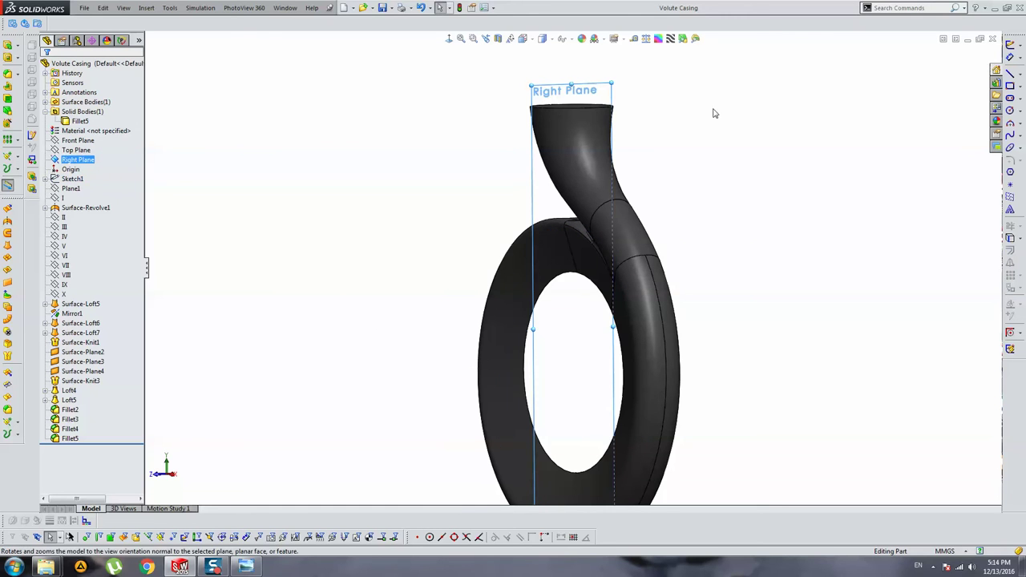
click(1009, 44)
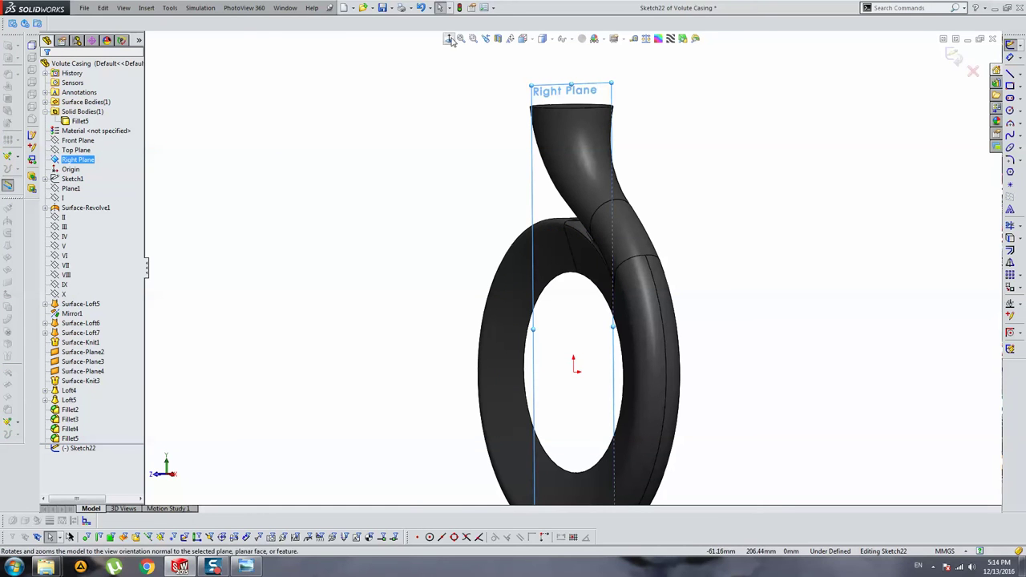
key(ctrl+8)
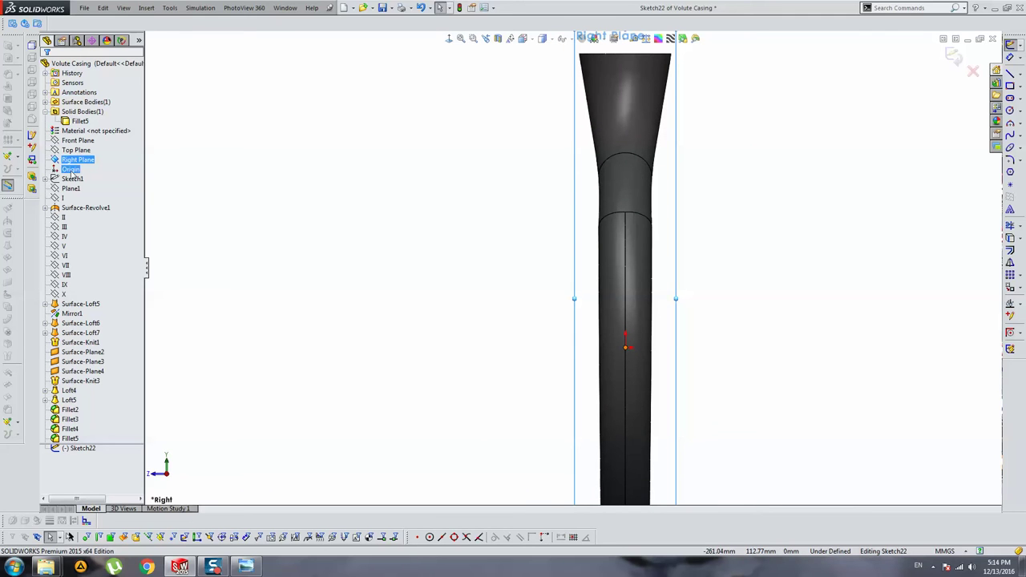
click(124, 8)
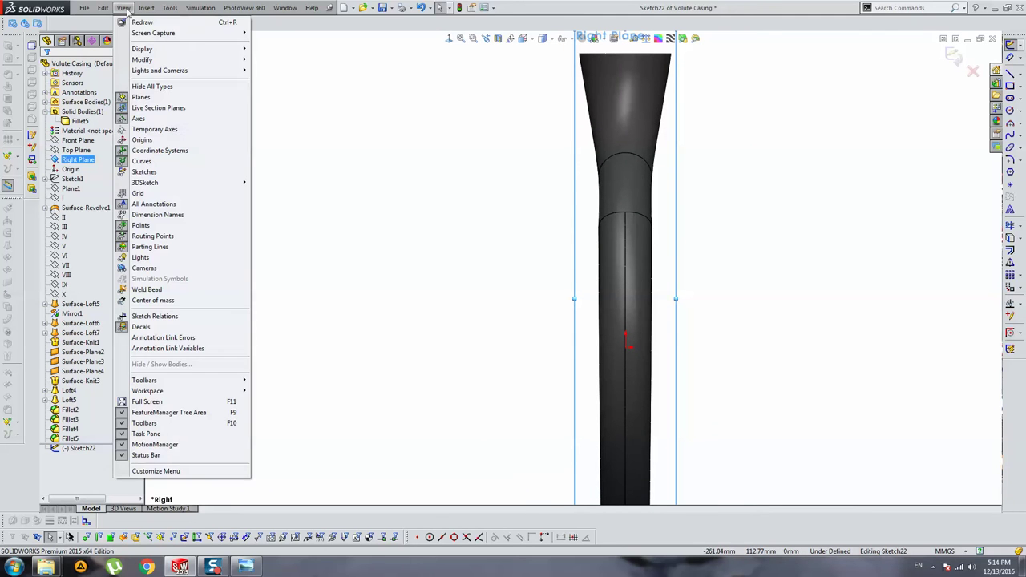
click(161, 175)
click(1010, 72)
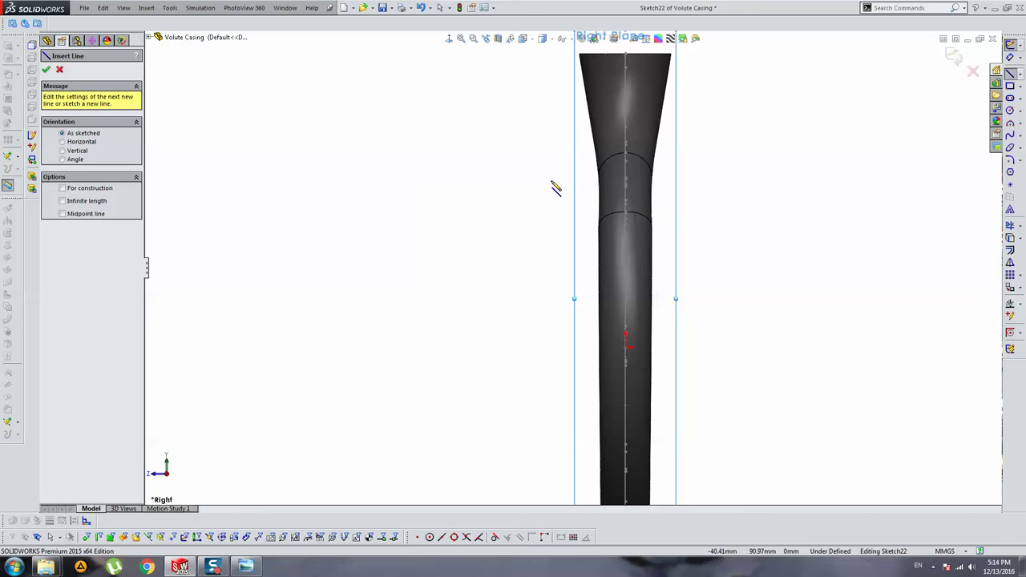
Draw a closed four-sided profile beside the outlet with a slanted left edge.
drag(551, 180, 464, 180)
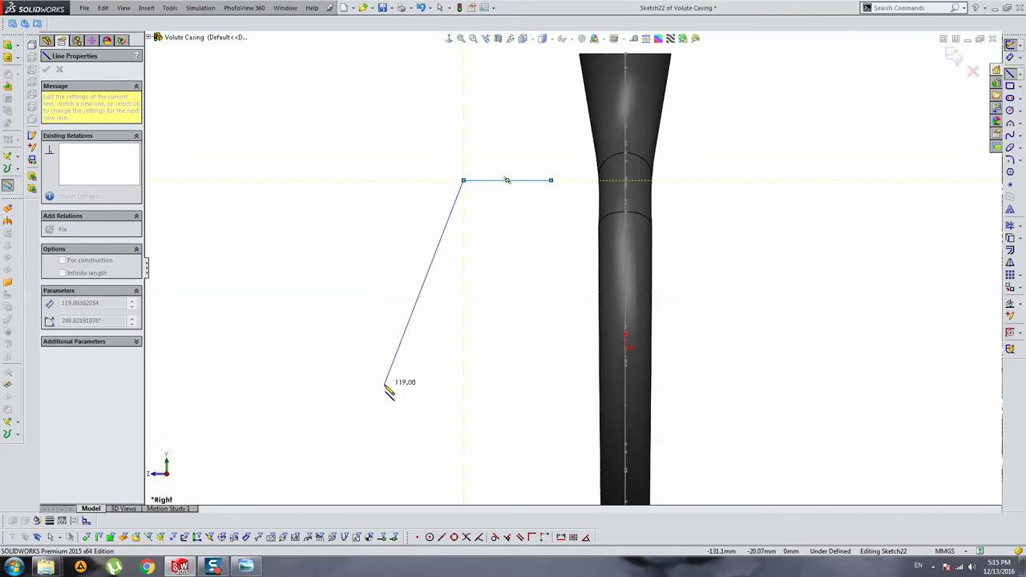
click(385, 384)
click(551, 384)
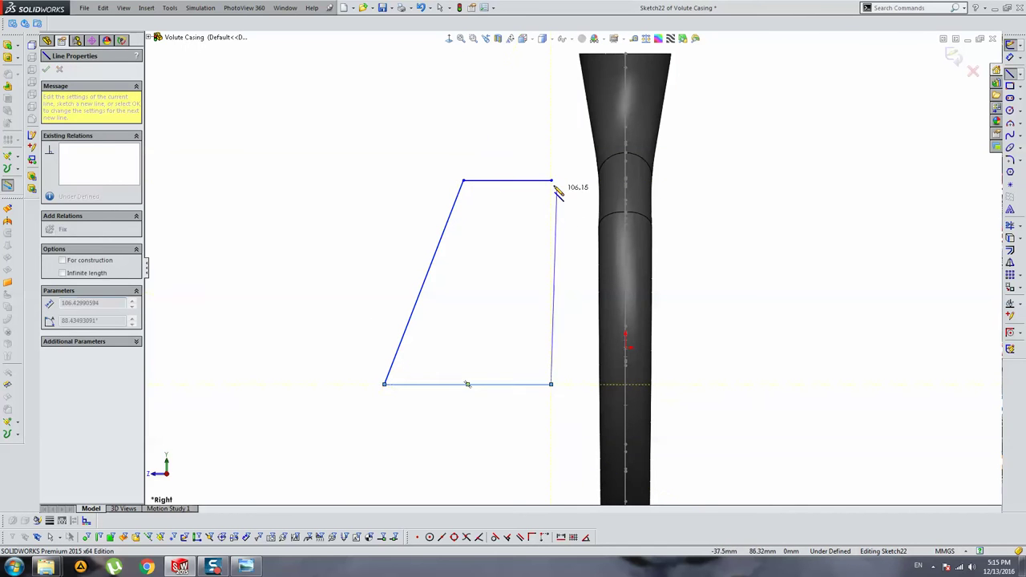
click(551, 180)
key(Escape)
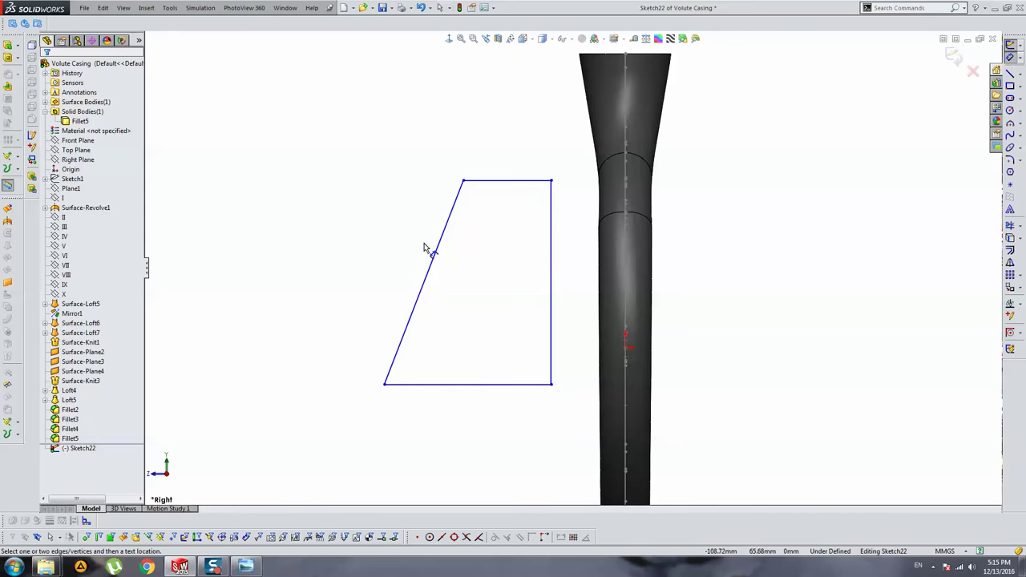
Dimension the angle between the slanted and right vertical edges to 20°.
click(440, 261)
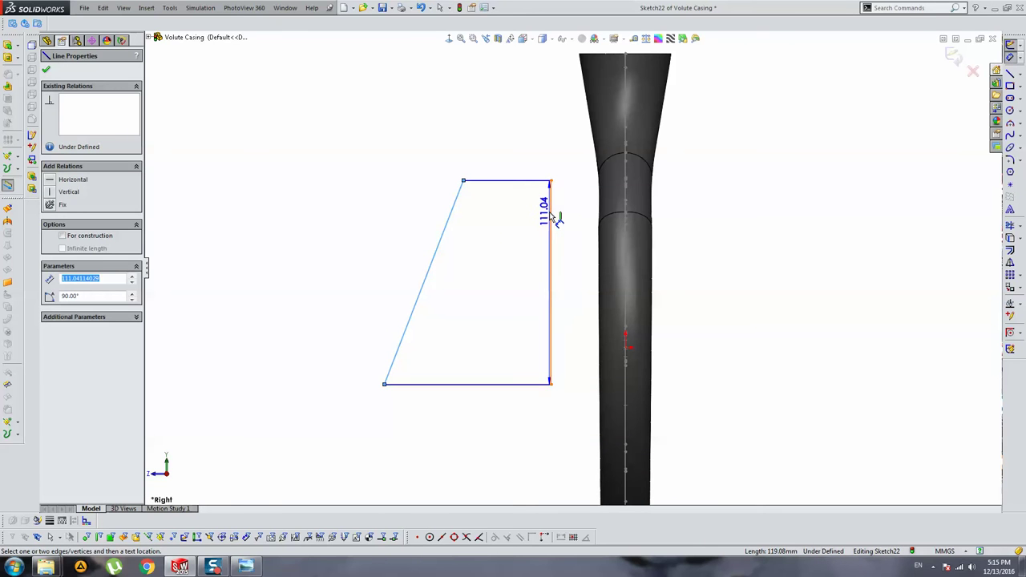
click(550, 217)
click(503, 257)
text(20)
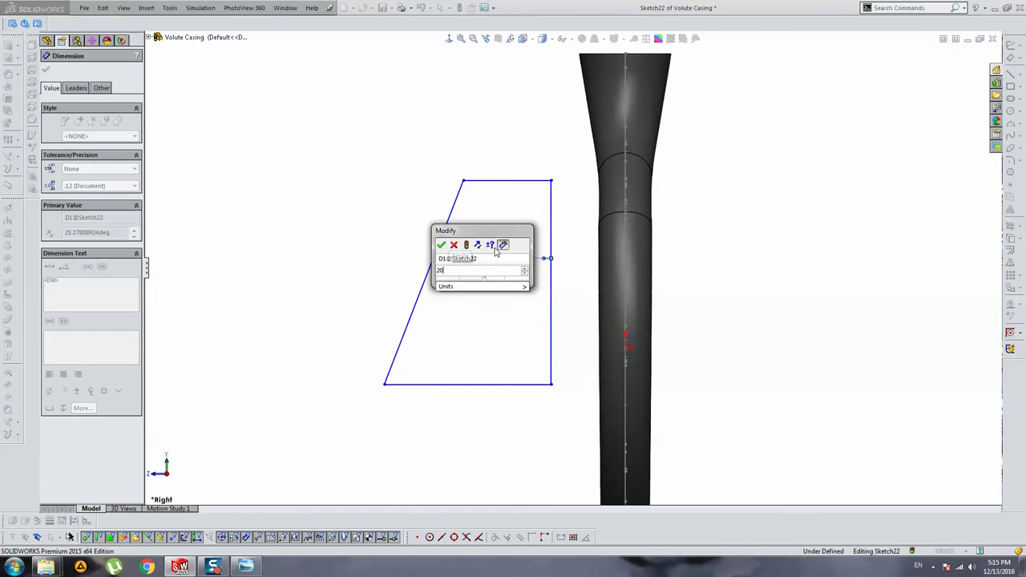
key(Return)
key(Escape)
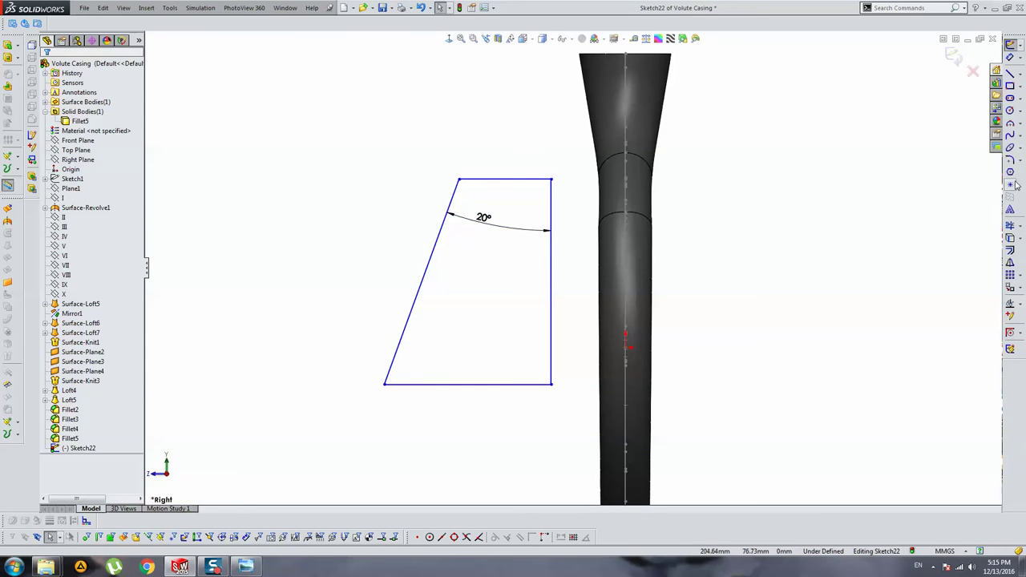
Place a sketch point on the top edge and pierce it onto the volute arc.
click(1014, 184)
click(485, 180)
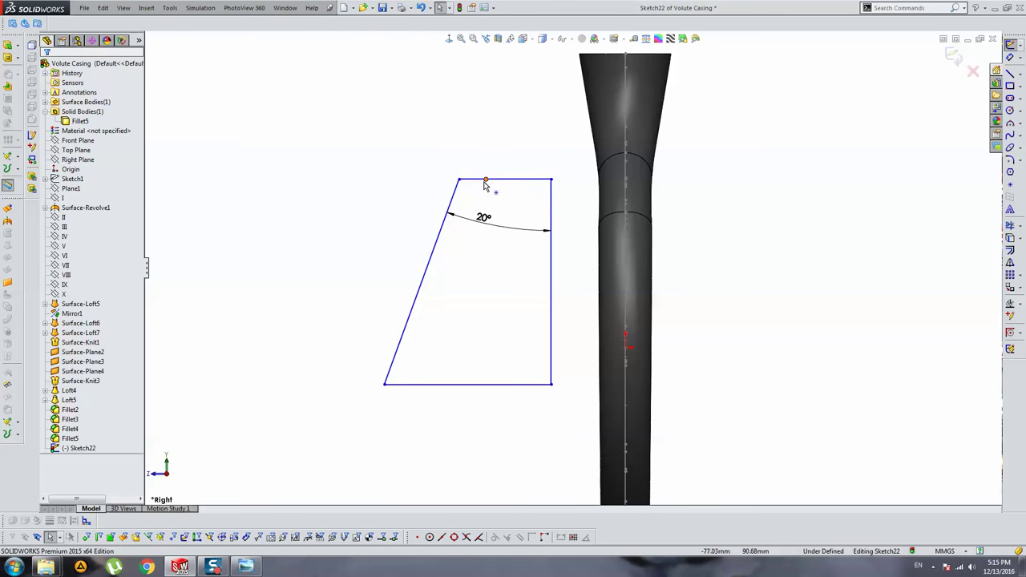
scroll(609, 213, down, 3)
scroll(610, 213, down, 3)
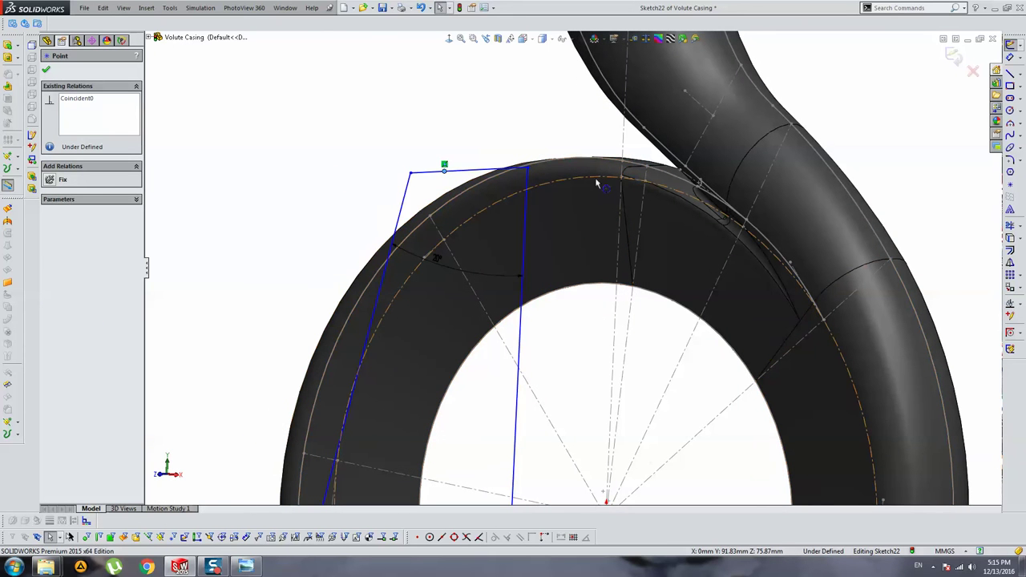
ctrl+click(596, 184)
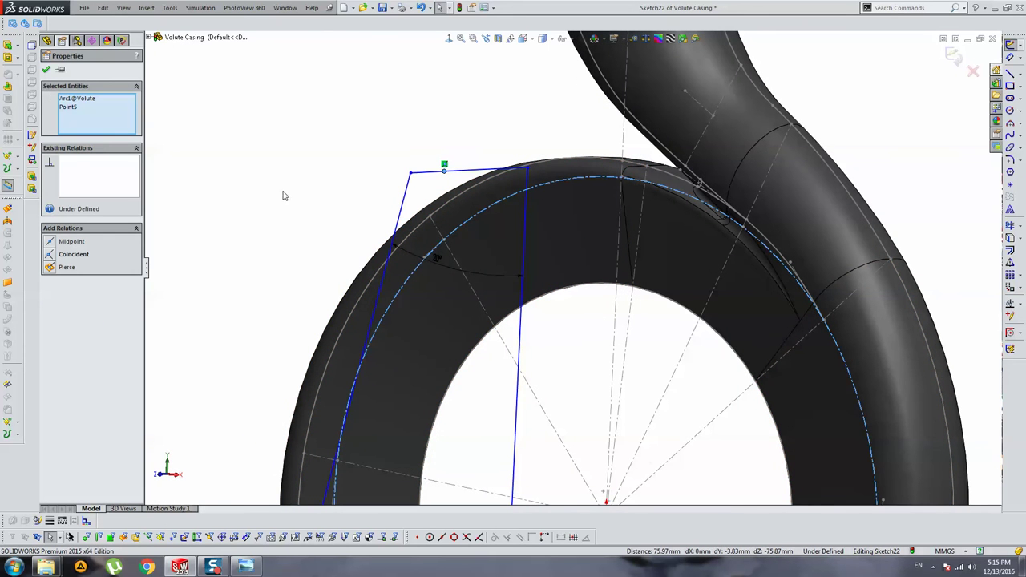
click(64, 267)
key(Escape)
Orbit to check the point on the arc, then return to the Right view.
middle_drag(628, 220, 641, 190)
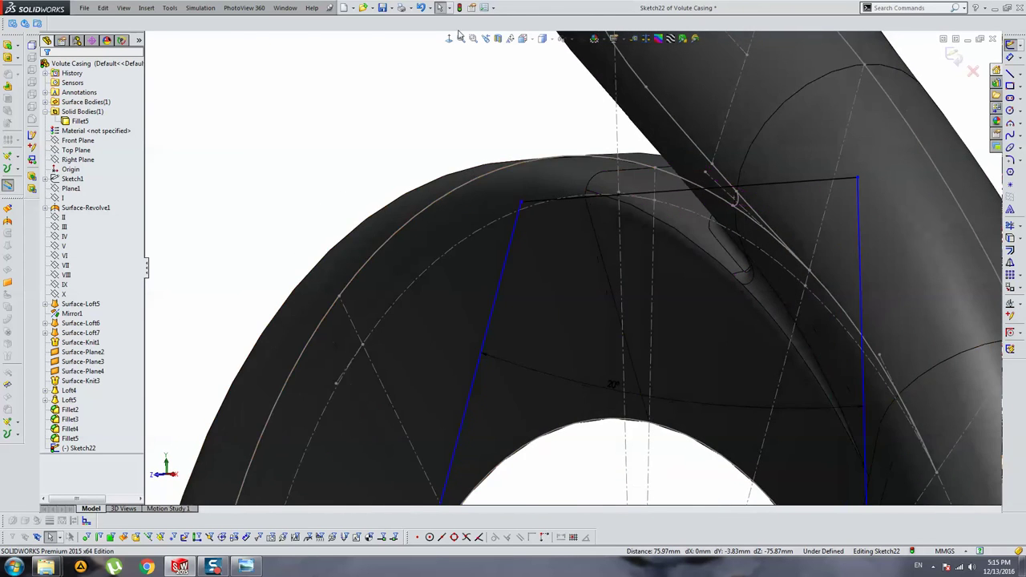
key(ctrl+4)
scroll(574, 192, down, 3)
scroll(558, 216, down, 3)
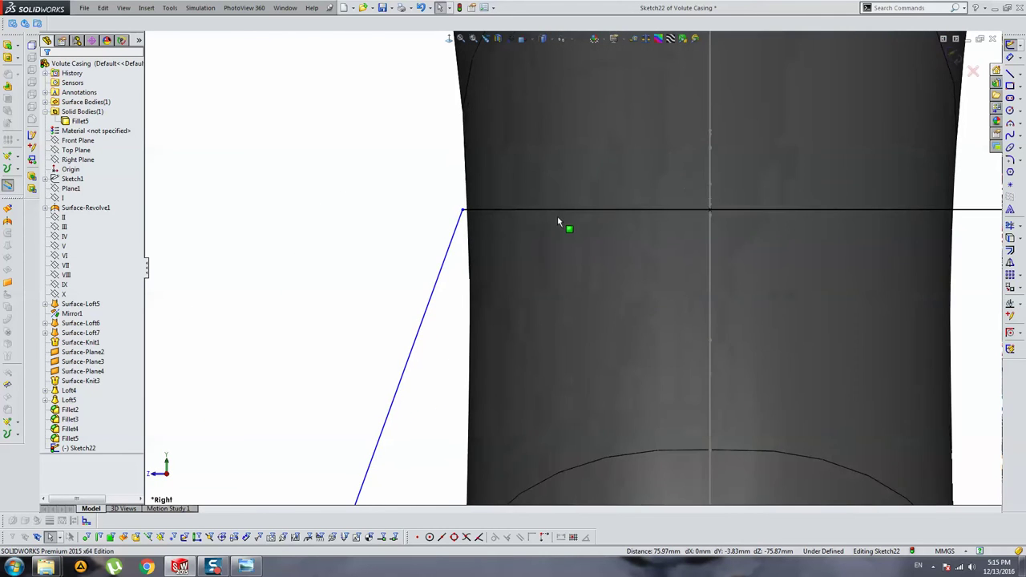
scroll(710, 221, up, 2)
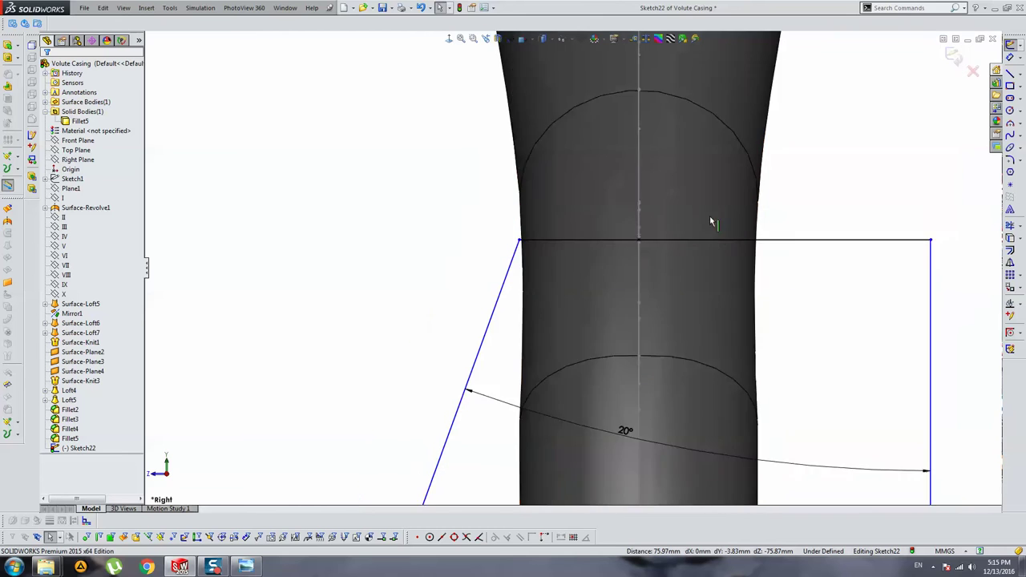
scroll(710, 222, up, 2)
scroll(599, 267, up, 4)
scroll(593, 421, down, 3)
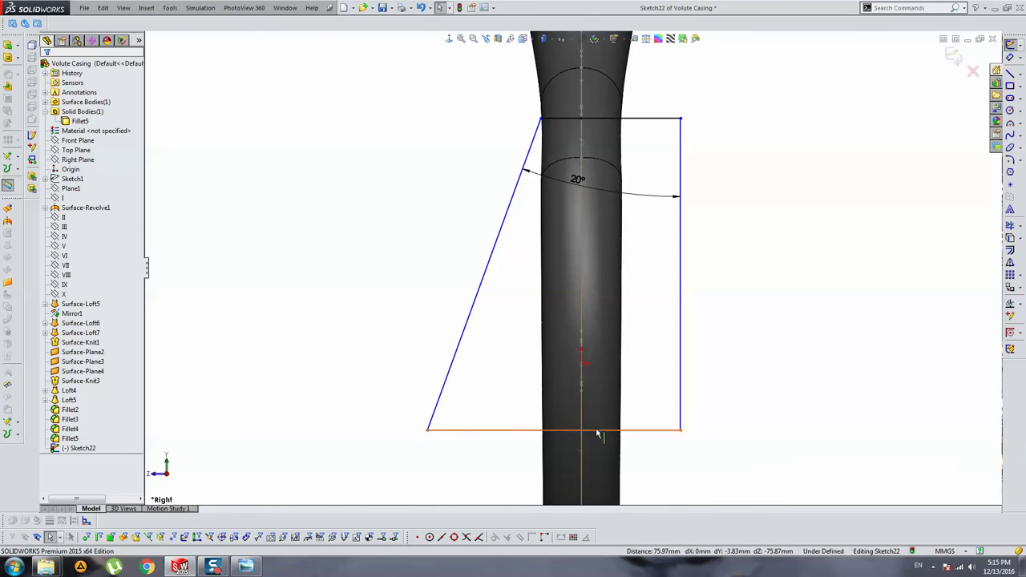
Select the profile's bottom edge with the origin, then return to a face-on view of the sketch.
click(598, 431)
middle_drag(597, 434, 657, 392)
scroll(360, 369, down, 5)
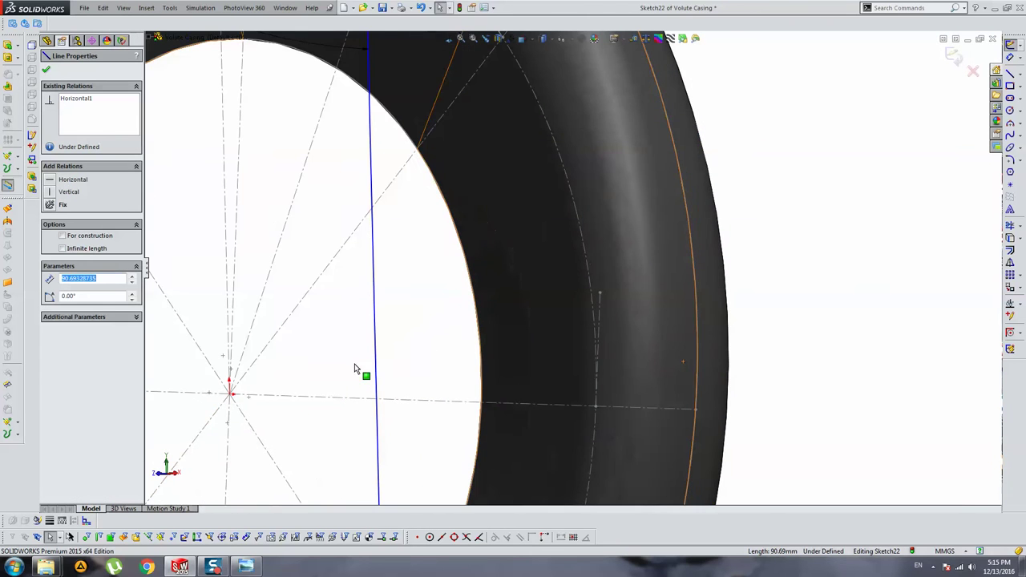
ctrl+click(229, 397)
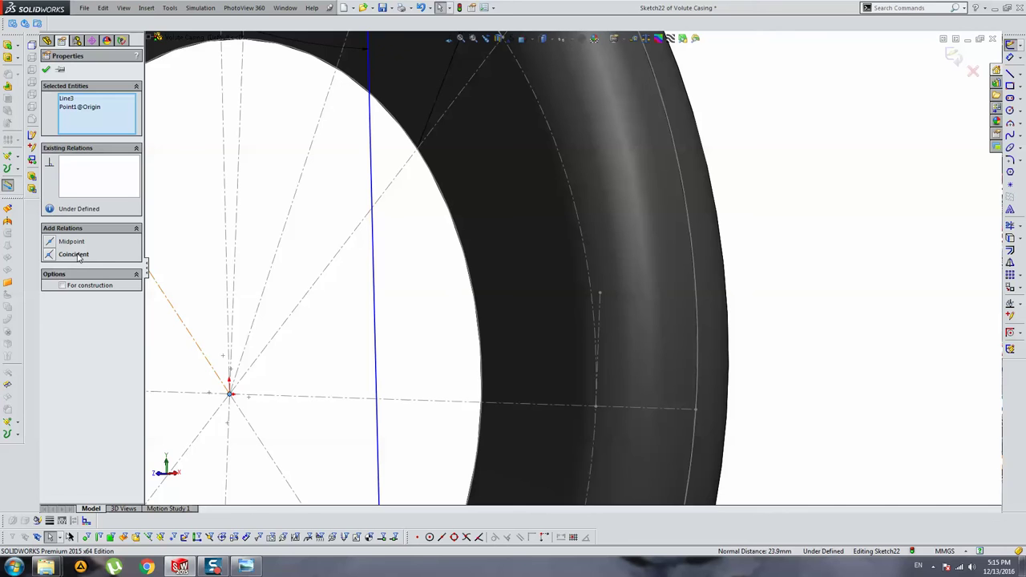
key(Escape)
key(ctrl+4)
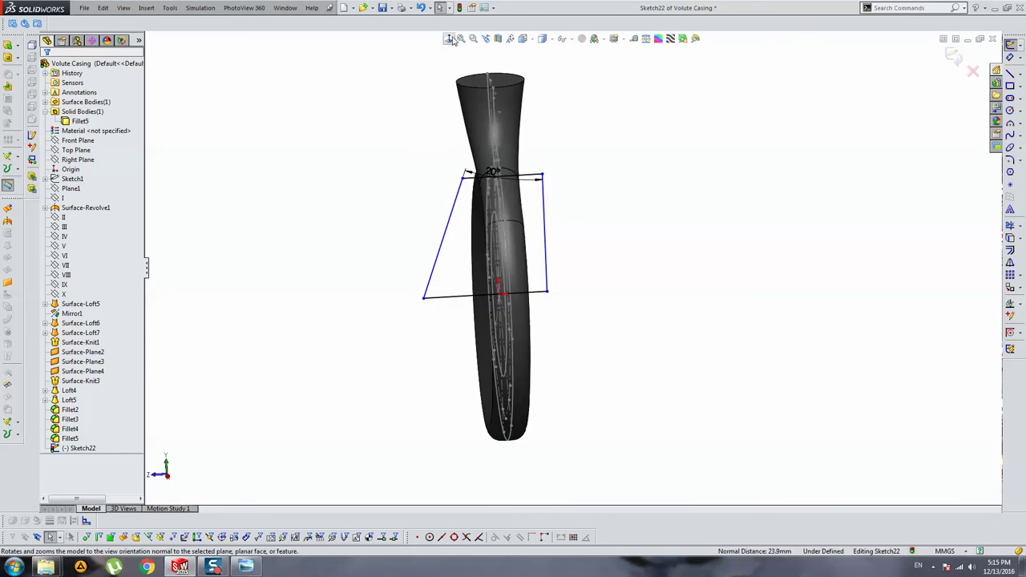
click(450, 38)
Make the old top line construction and draw a new top line from the slanted edge's top.
click(465, 183)
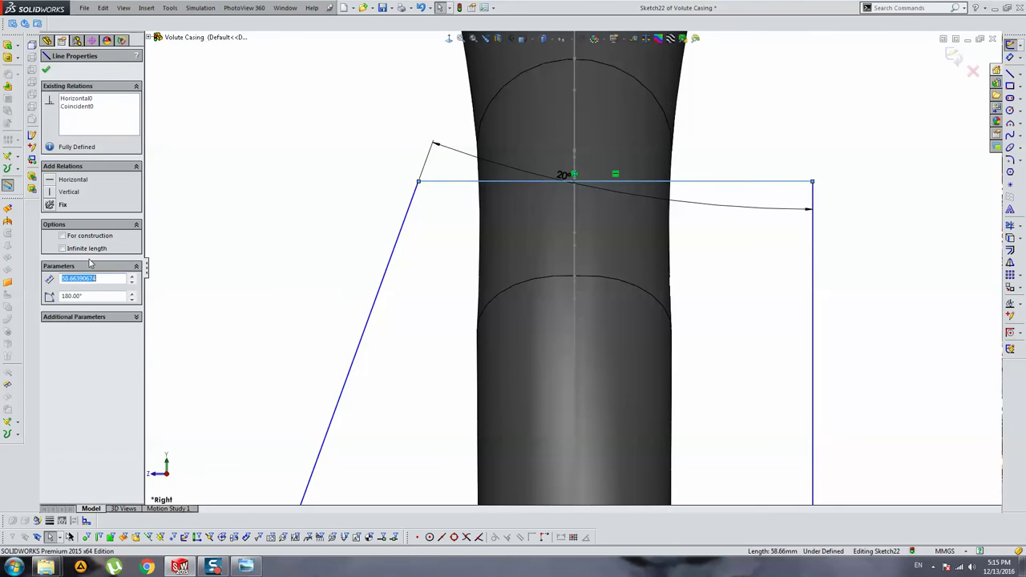
click(62, 236)
key(Escape)
click(1010, 72)
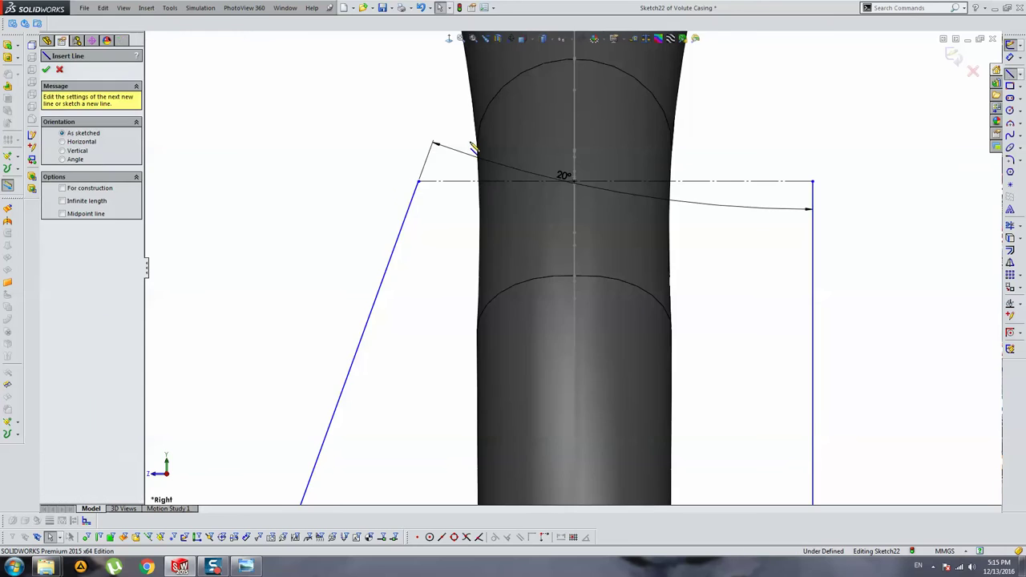
scroll(346, 164, down, 2)
click(453, 190)
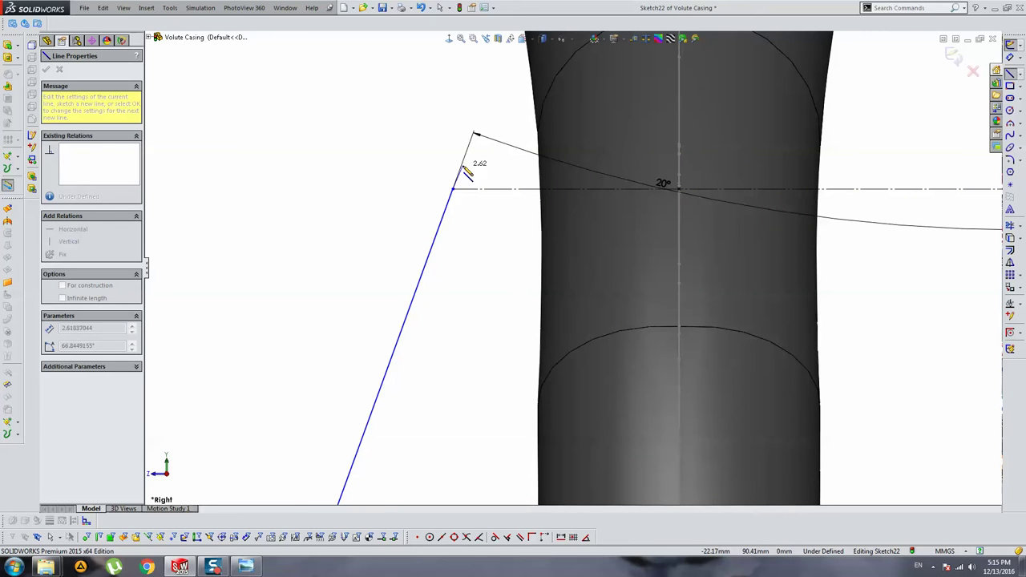
click(473, 165)
scroll(573, 265, up, 2)
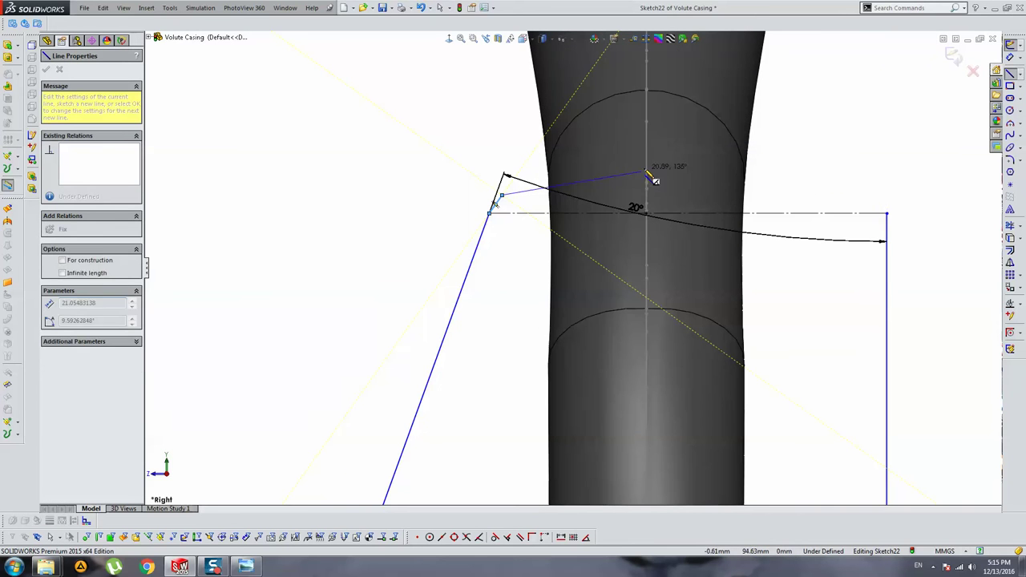
click(890, 213)
key(Escape)
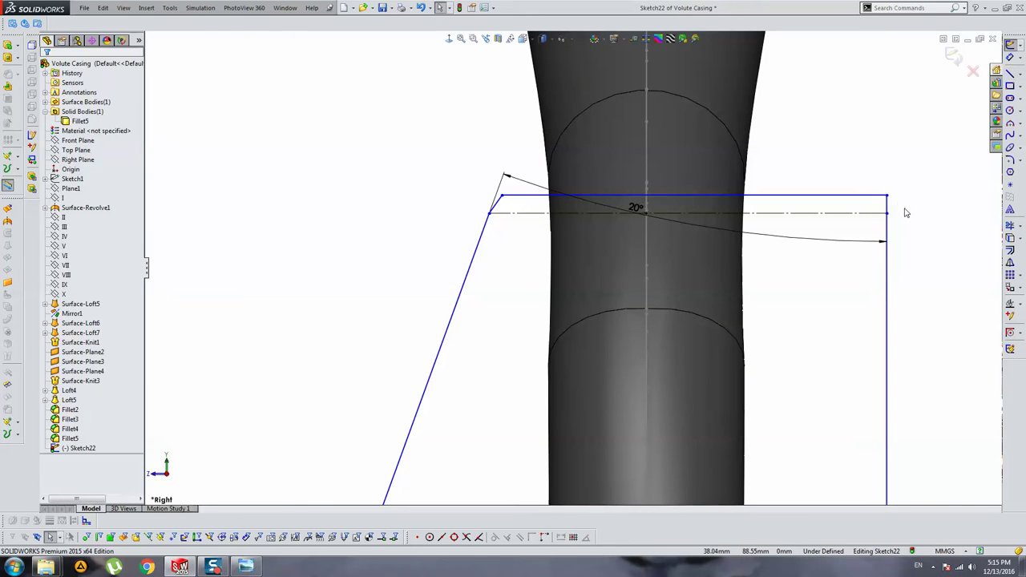
Inspect the new connecting lines and drag the new top line toward the construction line.
click(890, 210)
ctrl+click(631, 196)
key(Escape)
scroll(532, 184, down, 3)
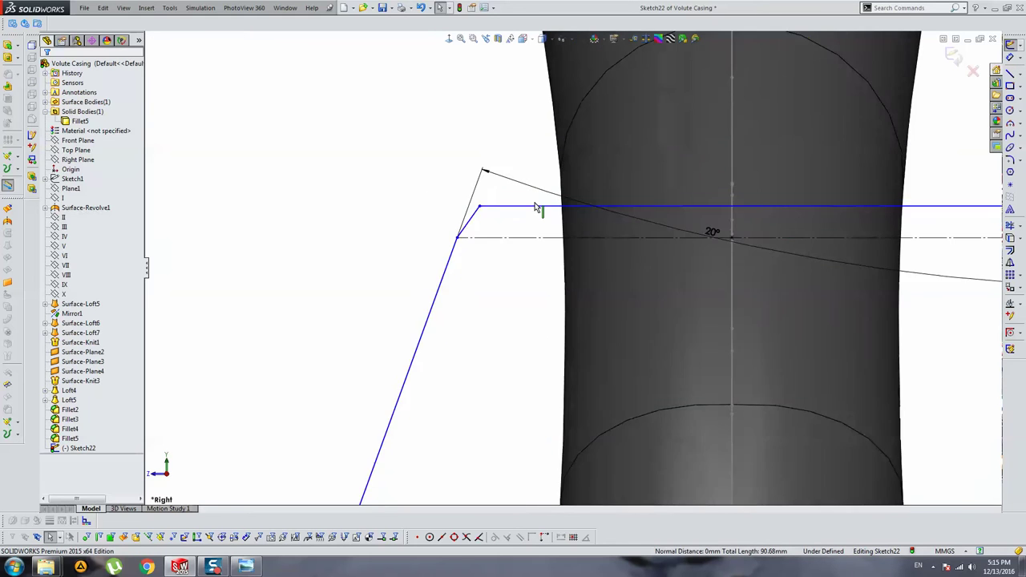
scroll(529, 189, down, 2)
click(453, 235)
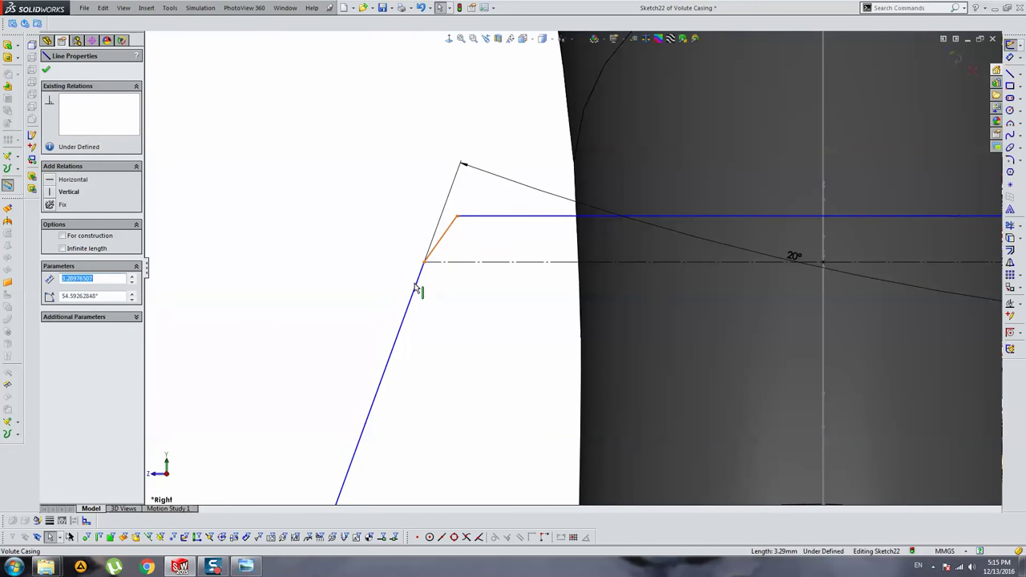
ctrl+click(414, 287)
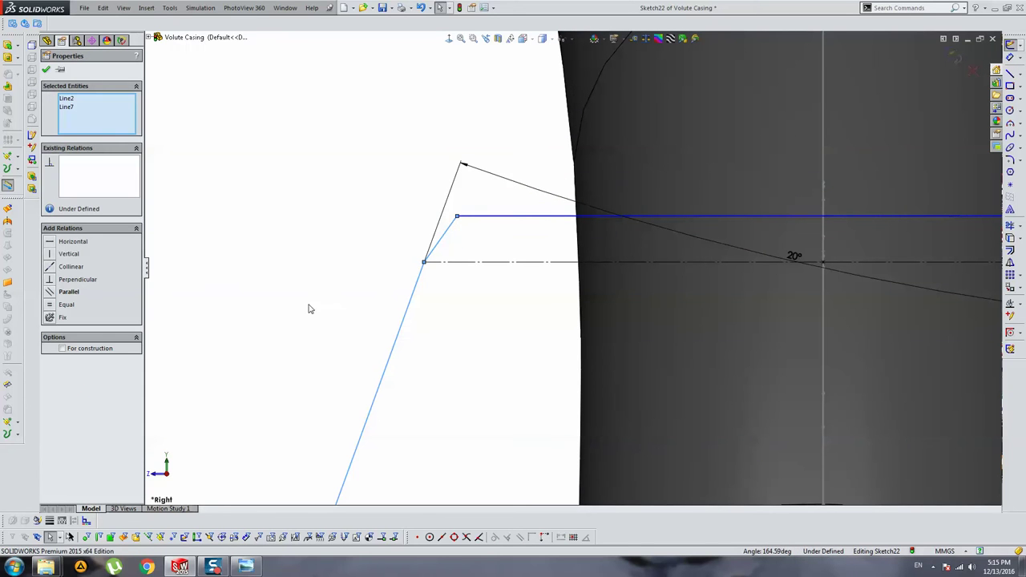
click(266, 201)
drag(530, 227, 928, 238)
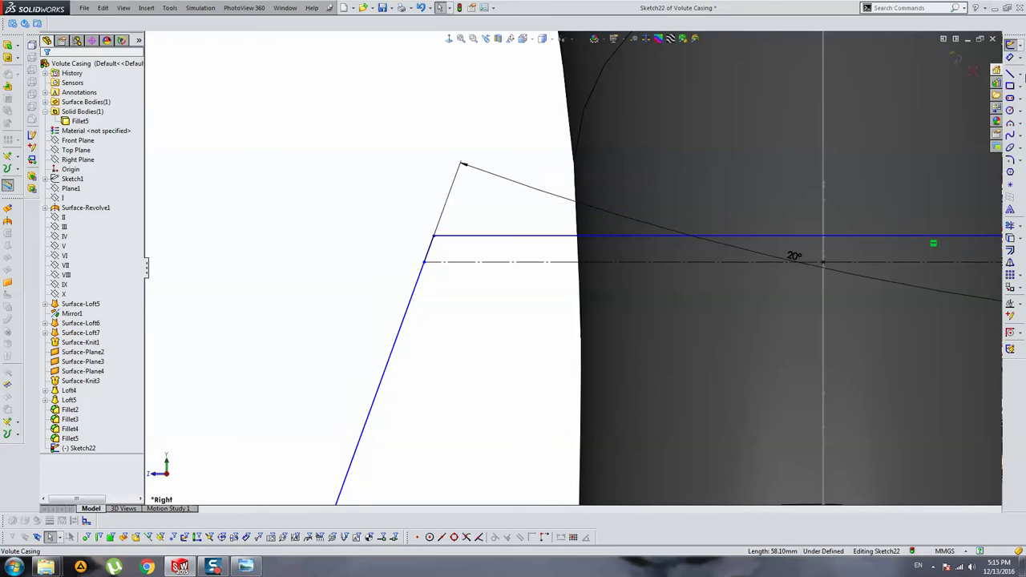
Dimension the gap between the new and construction top lines, changing it from 1.00 to 0.50 mm.
click(513, 238)
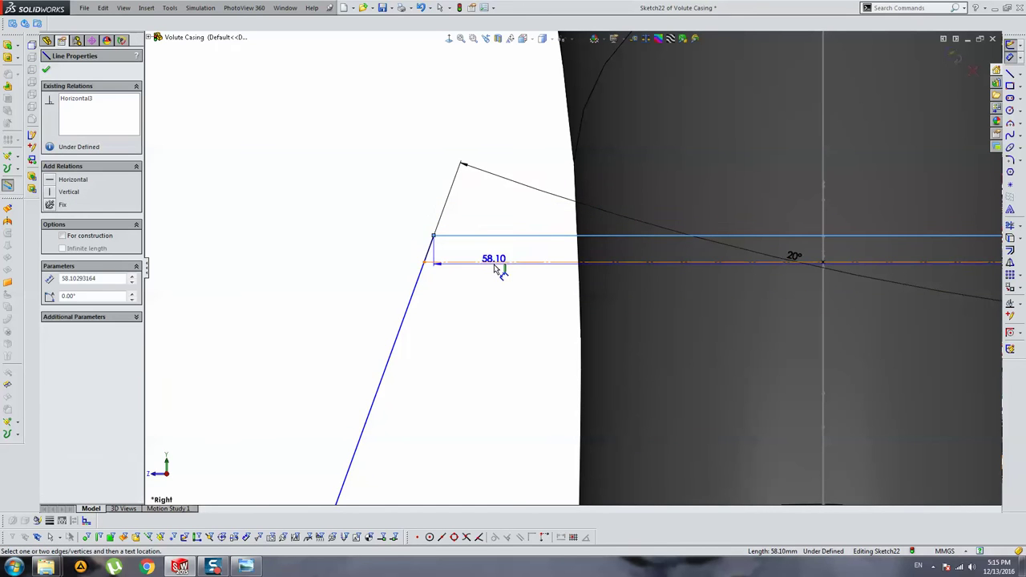
click(377, 245)
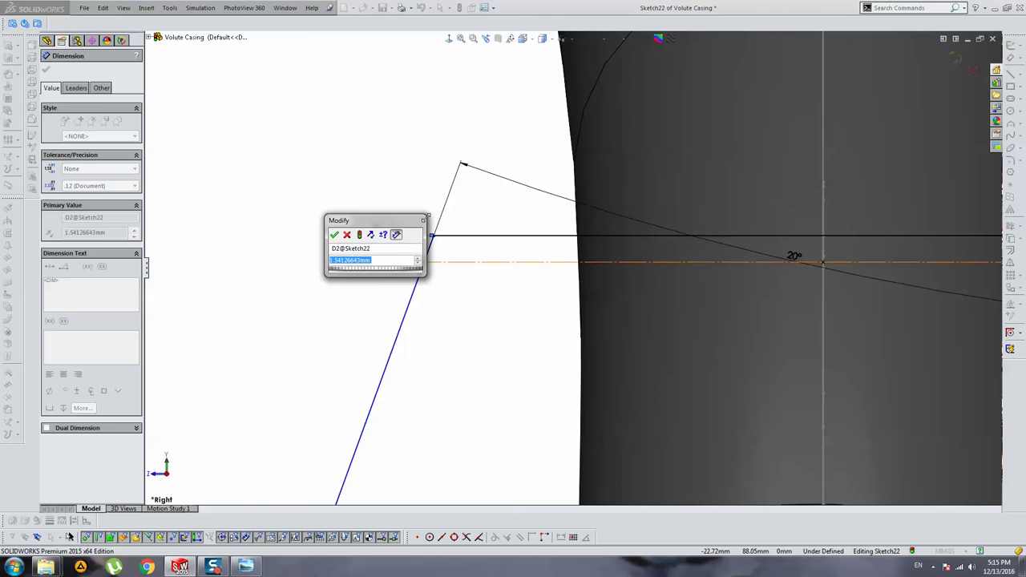
text(1)
key(Return)
scroll(449, 217, up, 2)
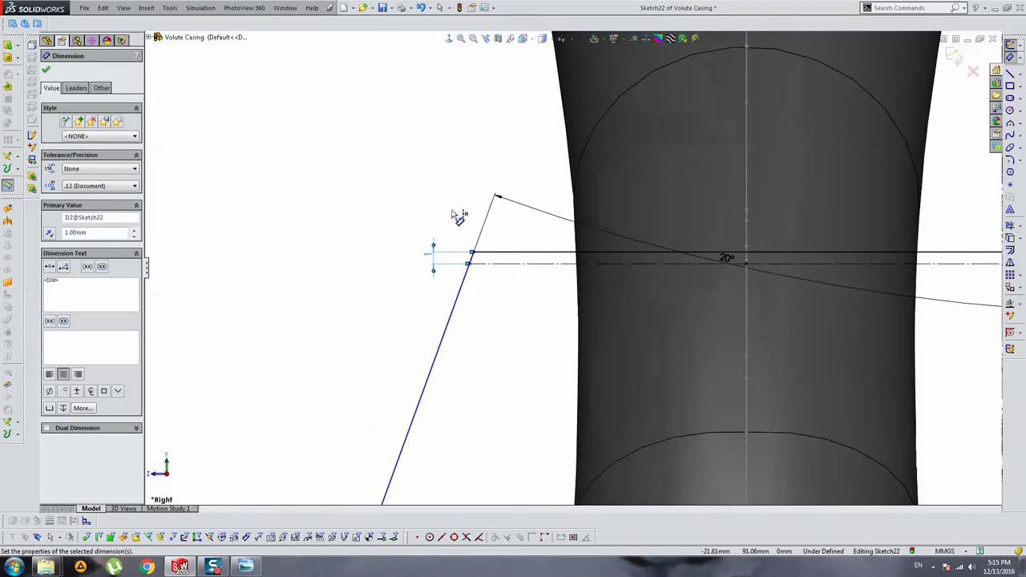
scroll(497, 241, up, 2)
scroll(521, 261, up, 2)
scroll(521, 261, down, 2)
double_click(525, 246)
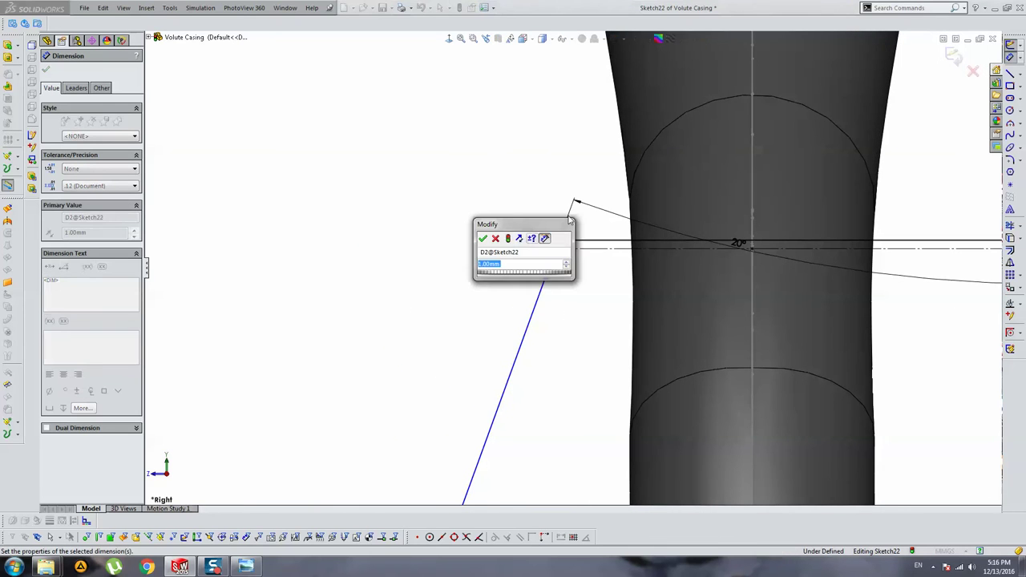
text(0.5)
key(Return)
scroll(585, 305, up, 2)
scroll(565, 325, up, 2)
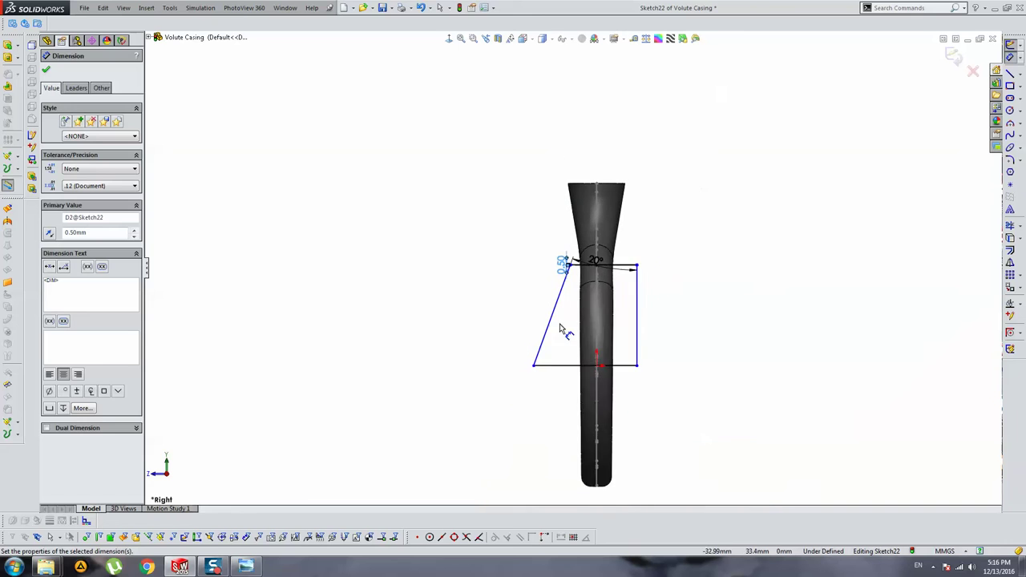
scroll(565, 312, down, 1)
key(Escape)
Nudge a sketch line and the bottom-left corner rightward, then check the pump cross-section reference.
mouse_move(543, 296)
mouse_down()
mouse_move(575, 295)
mouse_move(562, 297)
mouse_up()
mouse_move(567, 197)
middle_down()
mouse_move(676, 199)
mouse_move(489, 218)
mouse_move(532, 273)
mouse_move(545, 314)
mouse_move(529, 321)
middle_up()
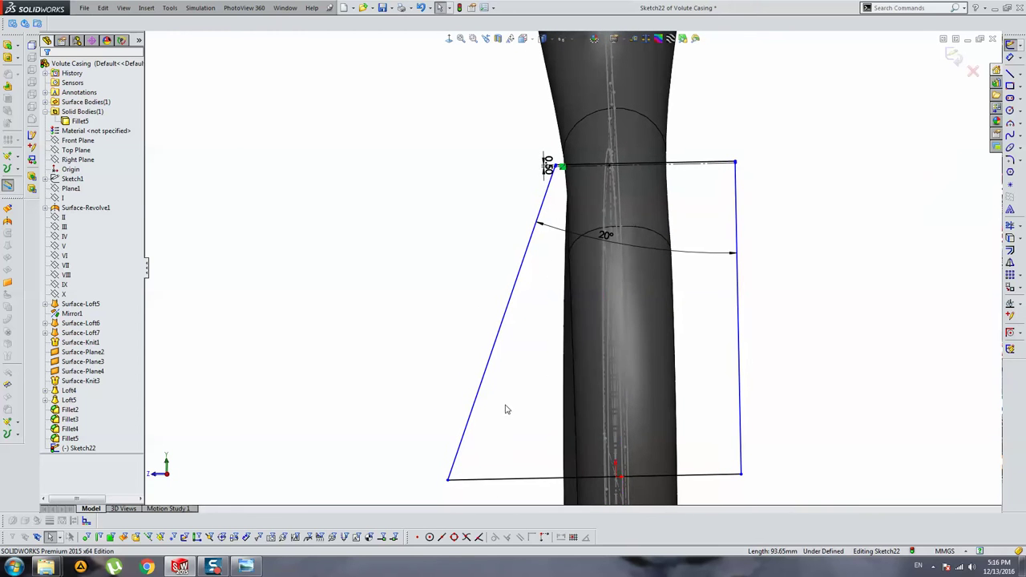
mouse_move(448, 481)
mouse_down()
mouse_move(482, 481)
mouse_move(462, 479)
mouse_up()
click(241, 566)
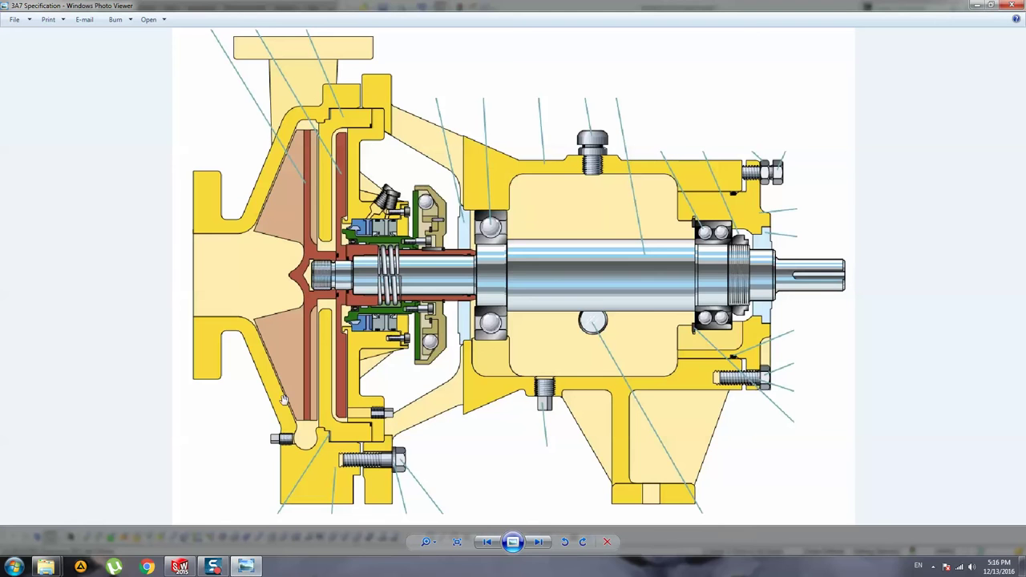
click(976, 6)
scroll(756, 163, down, 4)
scroll(629, 166, down, 2)
Orbit and zoom in on the boss-to-scroll junction, selecting casing faces along the way.
scroll(431, 197, down, 2)
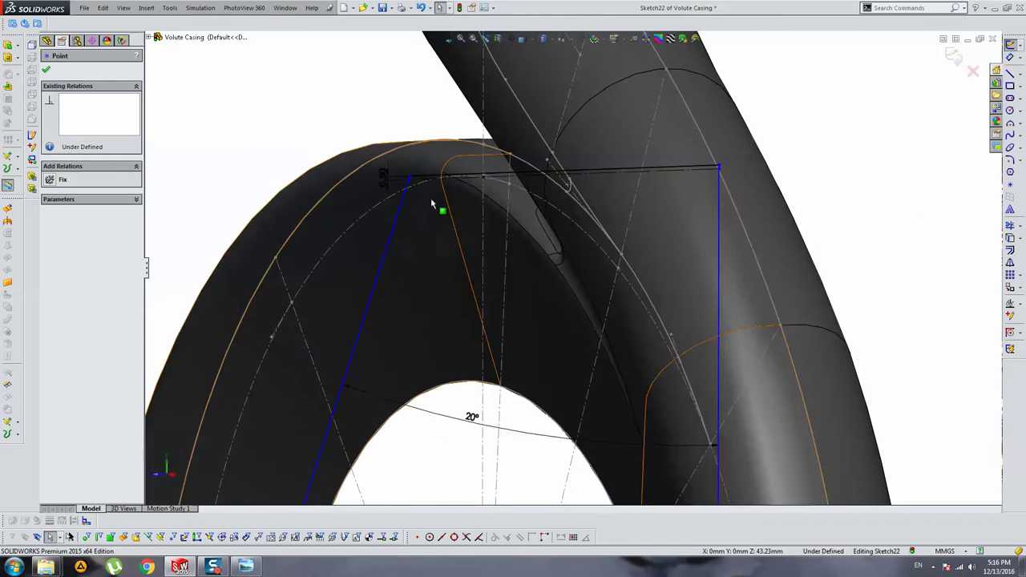
scroll(430, 197, down, 2)
mouse_move(452, 183)
middle_down()
mouse_move(486, 190)
mouse_move(550, 174)
mouse_move(426, 184)
mouse_move(439, 222)
middle_up()
key(Escape)
click(426, 221)
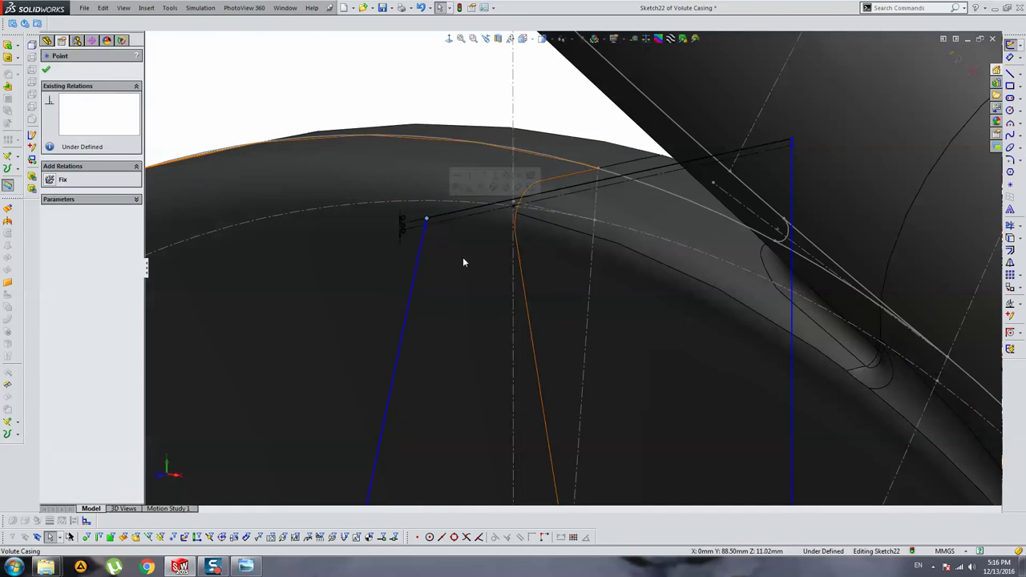
click(462, 256)
mouse_move(463, 257)
middle_down()
mouse_move(488, 251)
mouse_move(488, 270)
mouse_move(550, 272)
mouse_move(613, 257)
middle_up()
scroll(587, 299, down, 3)
scroll(613, 256, up, 5)
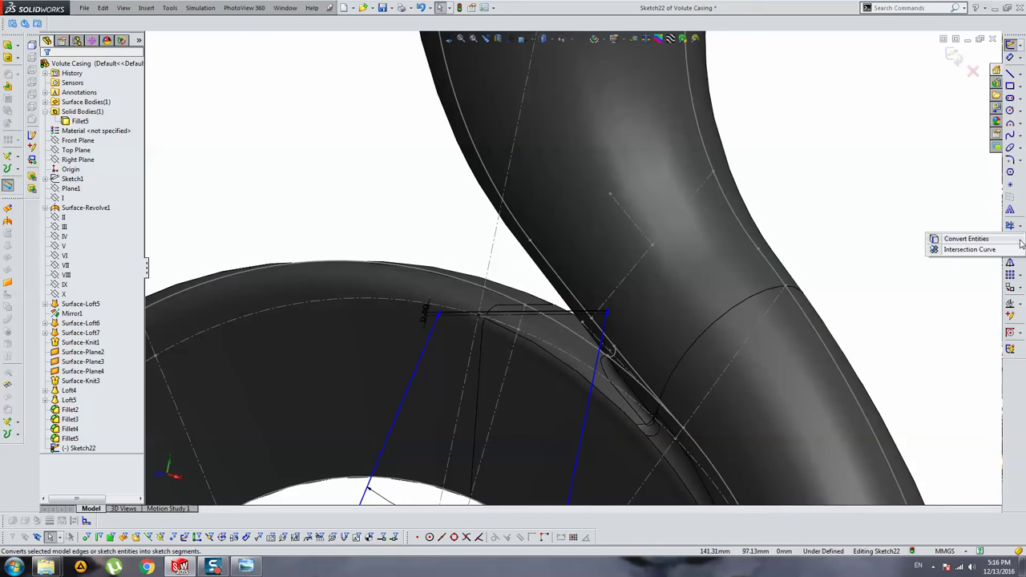
Try Convert Entities, cancel it, and pick out the orange spline along the scroll edge.
click(1021, 243)
key(Escape)
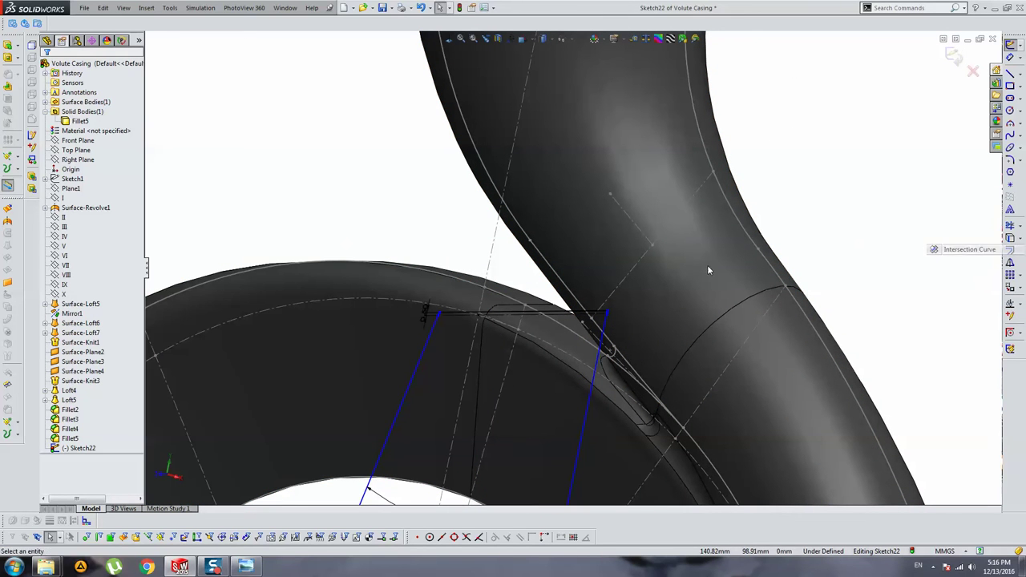
click(458, 350)
click(473, 329)
key(Escape)
scroll(446, 335, up, 3)
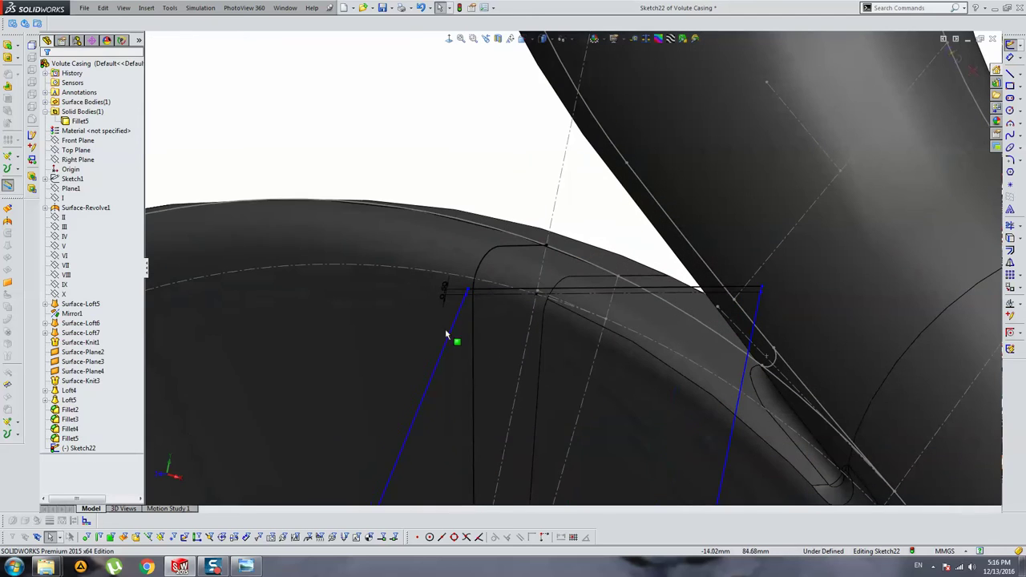
click(473, 323)
key(Escape)
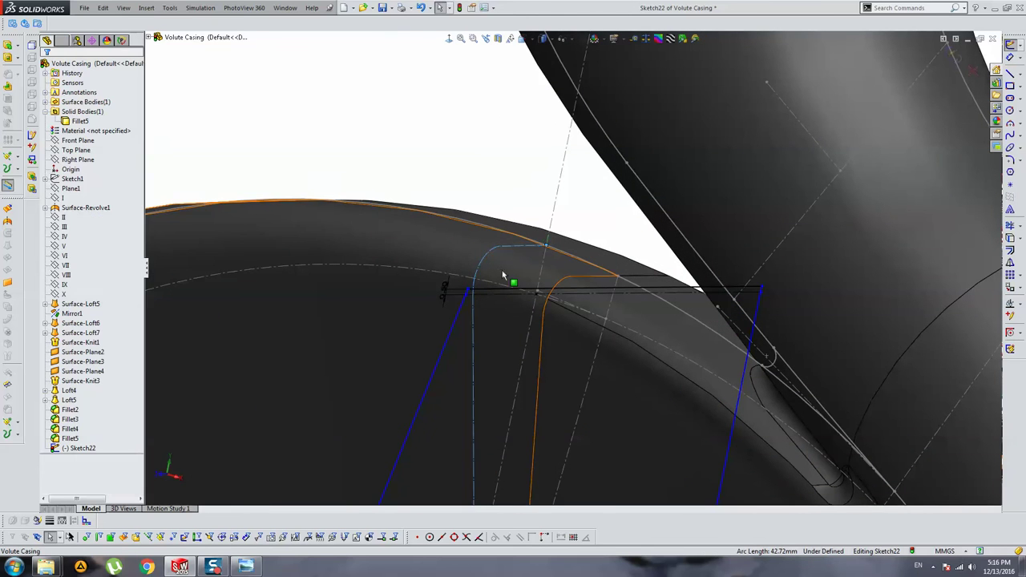
Make the sketch point coincident with Spline3, then orbit the model to a new orientation.
scroll(474, 293, up, 2)
click(466, 286)
ctrl+click(474, 302)
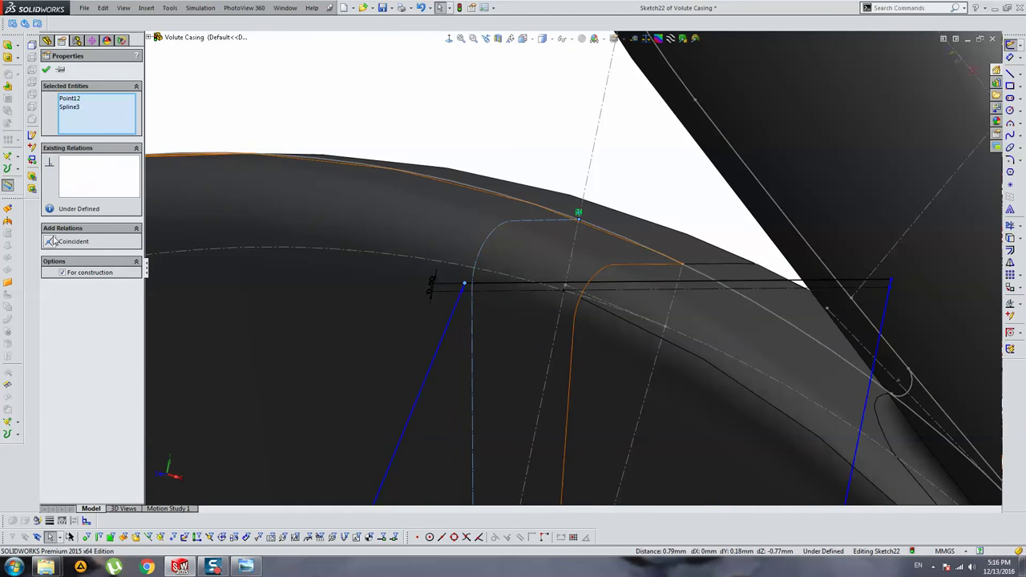
key(Escape)
scroll(361, 273, down, 5)
mouse_move(499, 334)
middle_down()
mouse_move(547, 286)
mouse_move(417, 230)
middle_up()
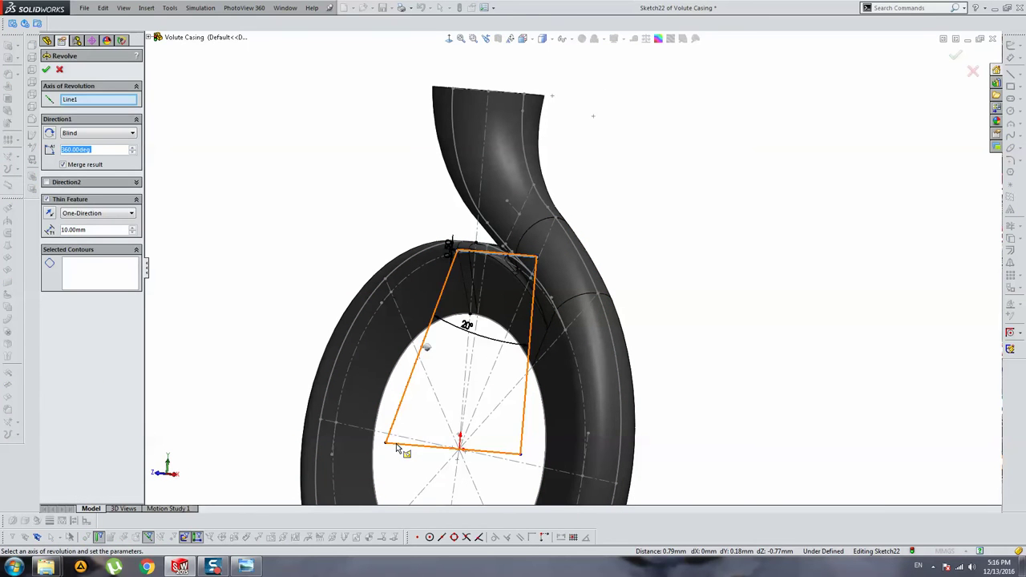
Cancel the revolve preview and reselect lines of the sketch profile.
key(Escape)
scroll(553, 224, down, 3)
scroll(561, 221, down, 5)
scroll(545, 220, down, 2)
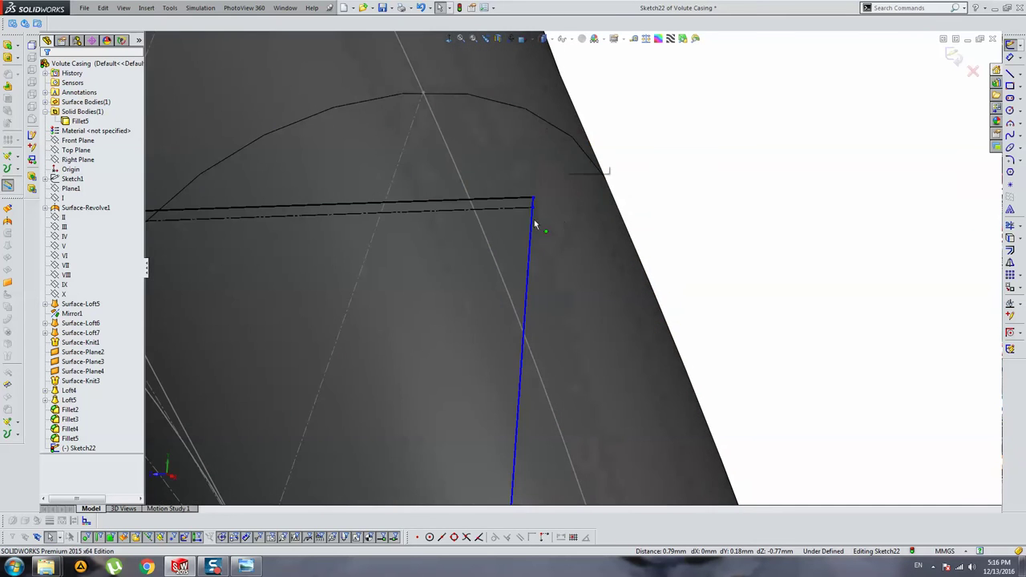
click(535, 202)
scroll(579, 310, up, 3)
scroll(580, 309, up, 4)
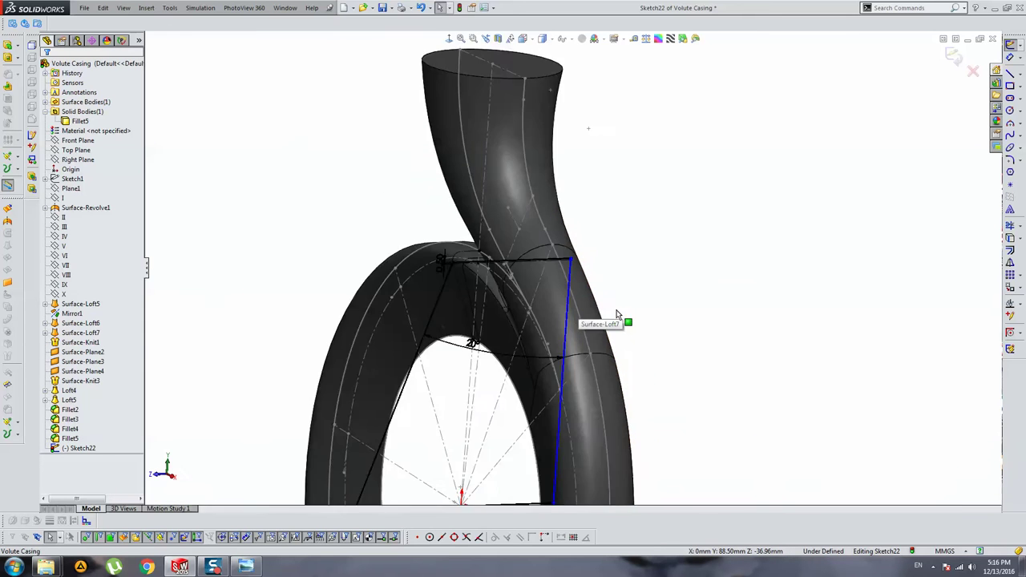
scroll(610, 313, up, 3)
scroll(561, 353, down, 3)
scroll(493, 417, up, 2)
scroll(477, 375, up, 3)
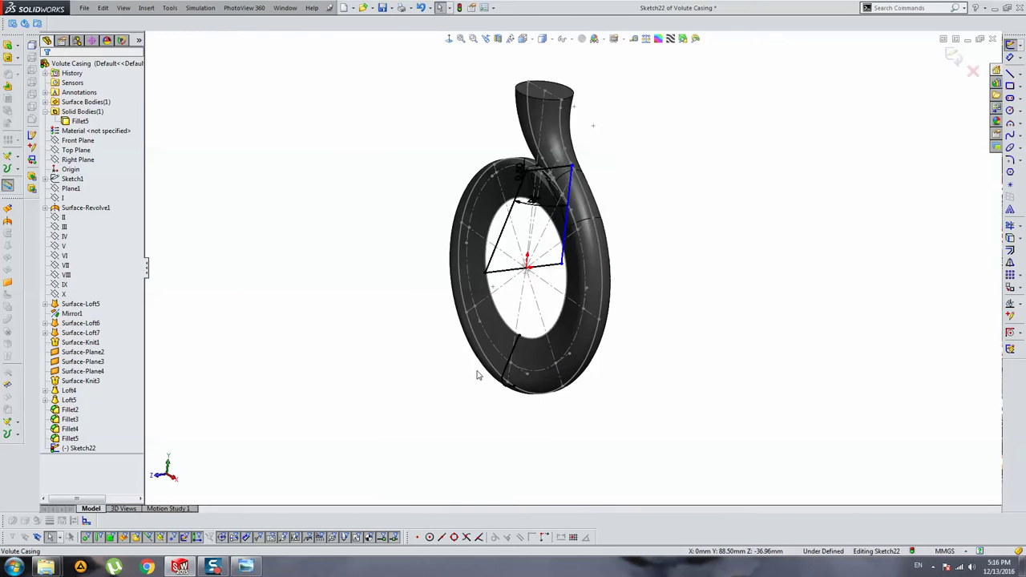
drag(389, 307, 607, 458)
key(Escape)
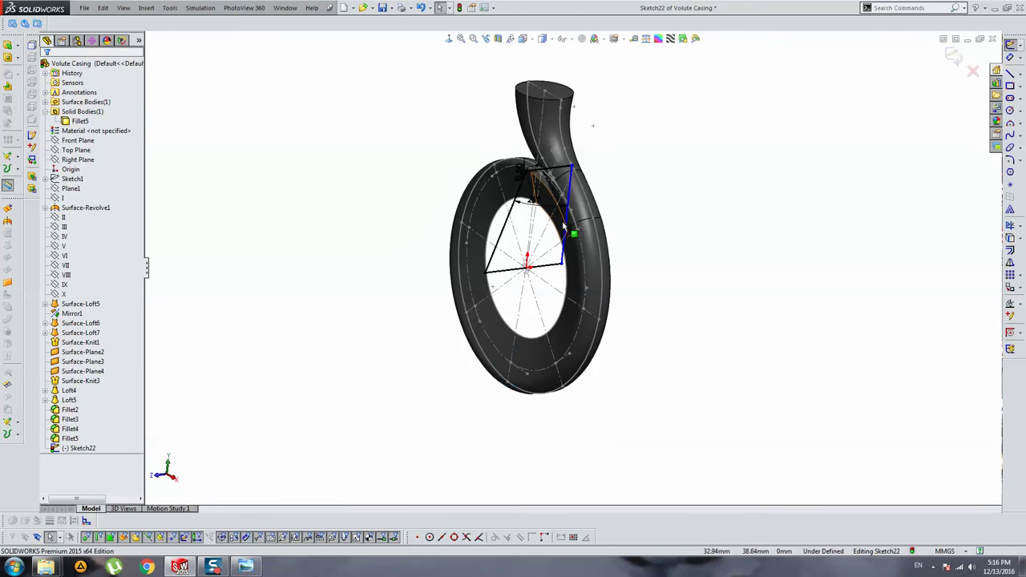
scroll(565, 210, down, 2)
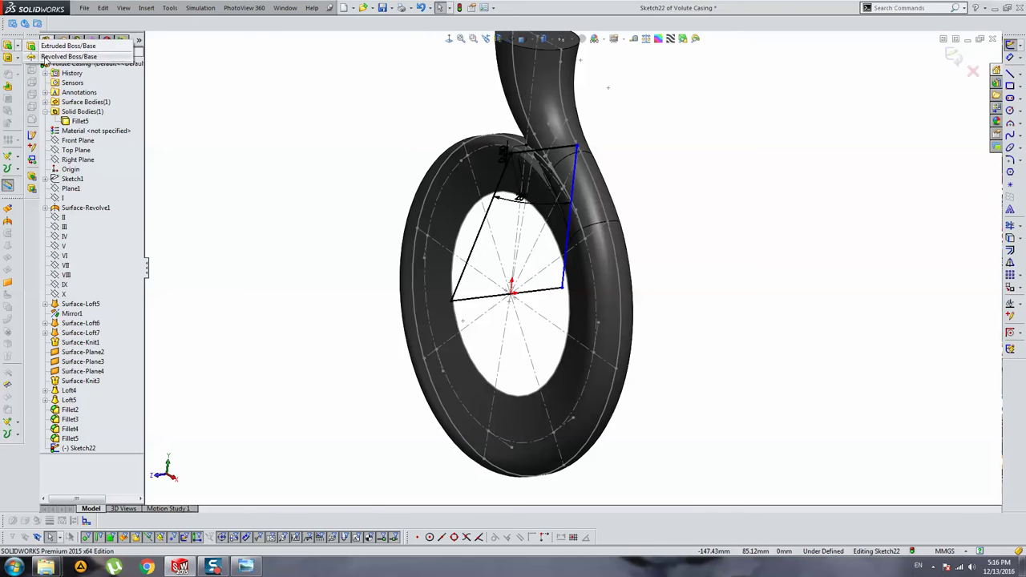
Revolve the sketch profile about Line3 to create Revolve1.
click(45, 58)
click(543, 298)
mouse_move(543, 298)
middle_down()
mouse_move(588, 258)
mouse_move(524, 214)
mouse_move(439, 215)
mouse_move(412, 252)
mouse_move(339, 213)
mouse_move(344, 271)
mouse_move(548, 232)
mouse_move(515, 291)
mouse_move(476, 259)
mouse_move(486, 306)
mouse_move(429, 249)
mouse_move(521, 238)
mouse_move(527, 249)
middle_up()
key(Return)
scroll(524, 214, down, 3)
scroll(345, 275, up, 3)
scroll(503, 247, down, 3)
scroll(485, 306, up, 3)
scroll(428, 250, up, 2)
scroll(528, 249, up, 2)
Orbit around the casing to inspect the new revolved boss.
mouse_move(604, 275)
middle_down()
mouse_move(540, 262)
mouse_move(511, 279)
mouse_move(547, 274)
middle_up()
middle_drag(614, 275, 531, 275)
scroll(531, 275, down, 3)
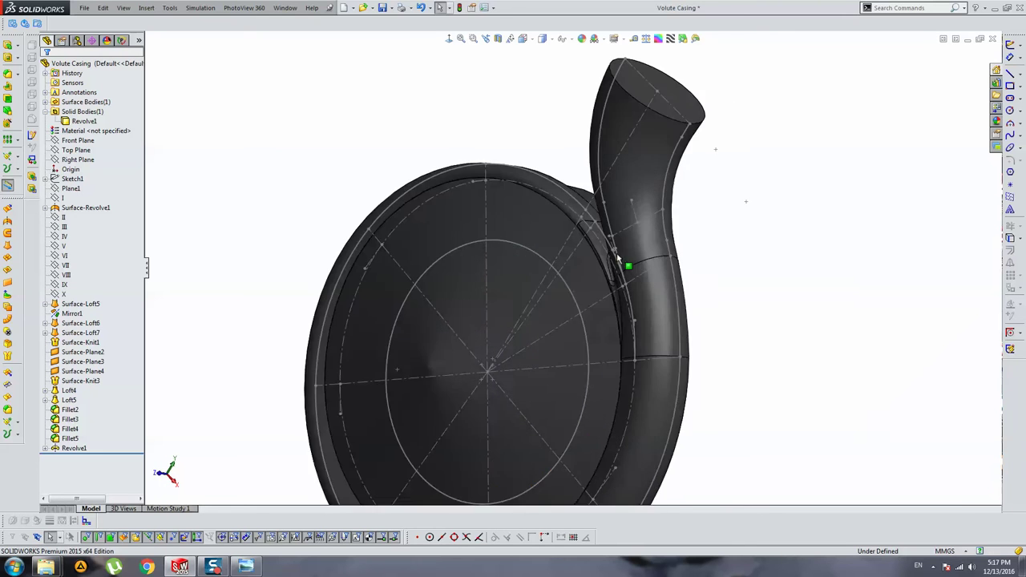
mouse_move(630, 265)
middle_down()
mouse_move(582, 230)
mouse_move(600, 187)
mouse_move(580, 235)
mouse_move(516, 231)
mouse_move(520, 262)
mouse_move(550, 270)
middle_up()
scroll(520, 231, up, 2)
Hide sketches in the model view and orbit toward the casing face.
click(125, 8)
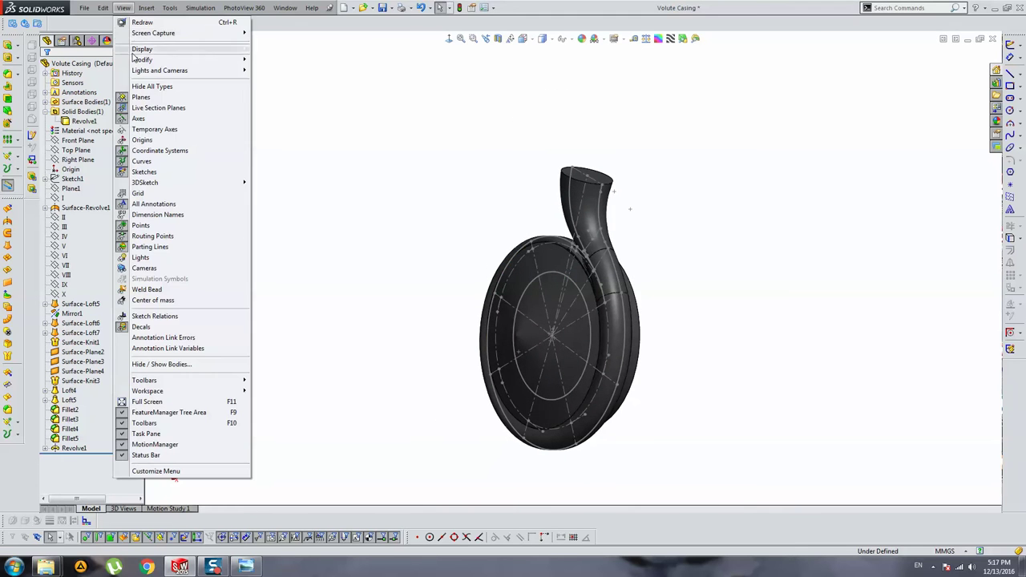
click(147, 181)
mouse_move(382, 217)
middle_down()
mouse_move(534, 294)
mouse_move(515, 192)
mouse_move(555, 232)
mouse_move(614, 265)
mouse_move(616, 297)
mouse_move(775, 281)
mouse_move(633, 266)
mouse_move(625, 274)
middle_up()
scroll(534, 293, down, 2)
Open Sketch22 of the revolved boss and inspect its profile lines and corner.
click(467, 234)
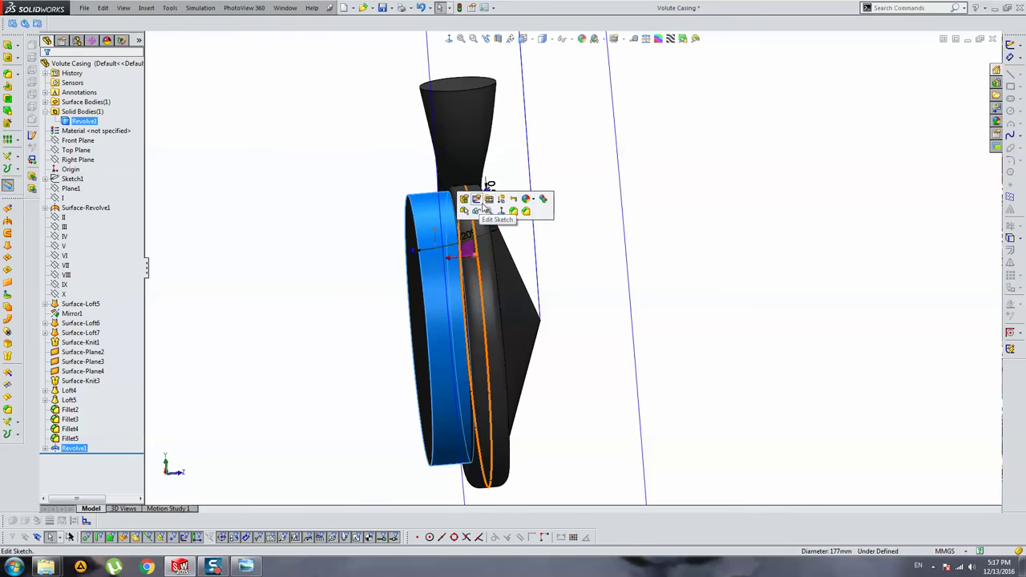
click(482, 204)
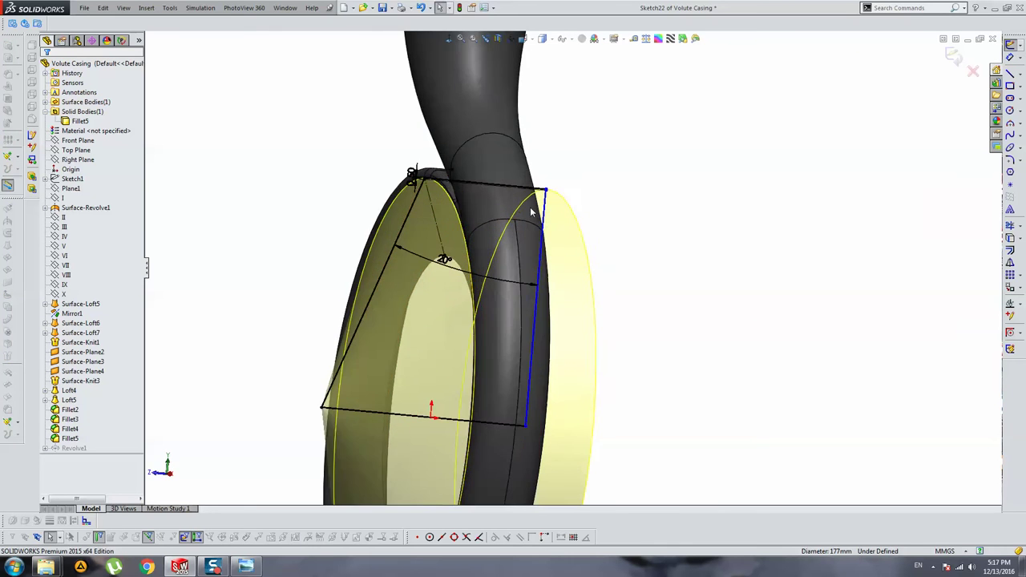
scroll(631, 205, down, 2)
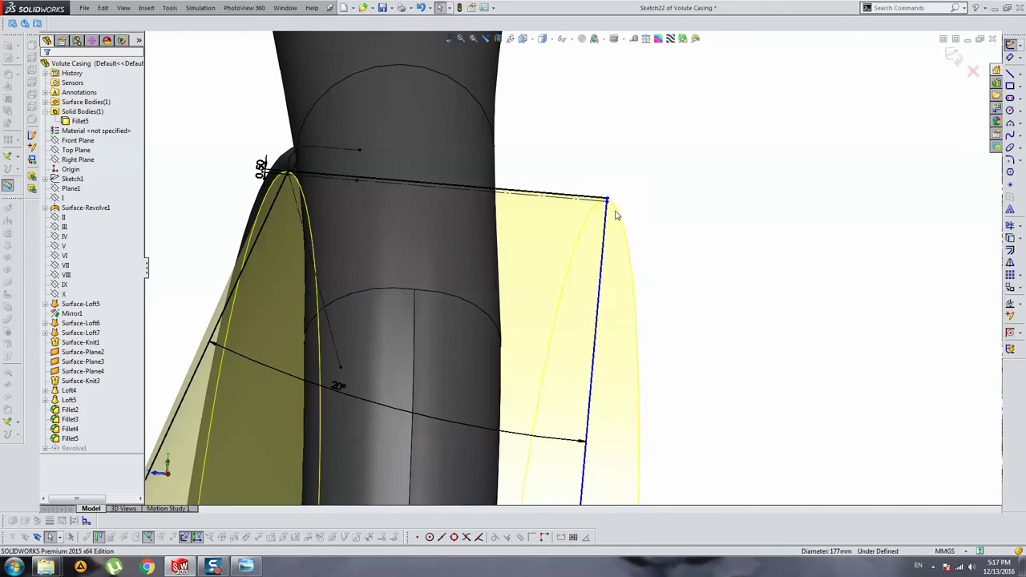
click(610, 243)
mouse_move(609, 243)
middle_down()
mouse_move(659, 266)
mouse_move(427, 280)
mouse_move(529, 223)
mouse_move(595, 378)
mouse_move(697, 187)
mouse_move(644, 264)
mouse_move(668, 236)
middle_up()
click(529, 225)
scroll(675, 313, down, 5)
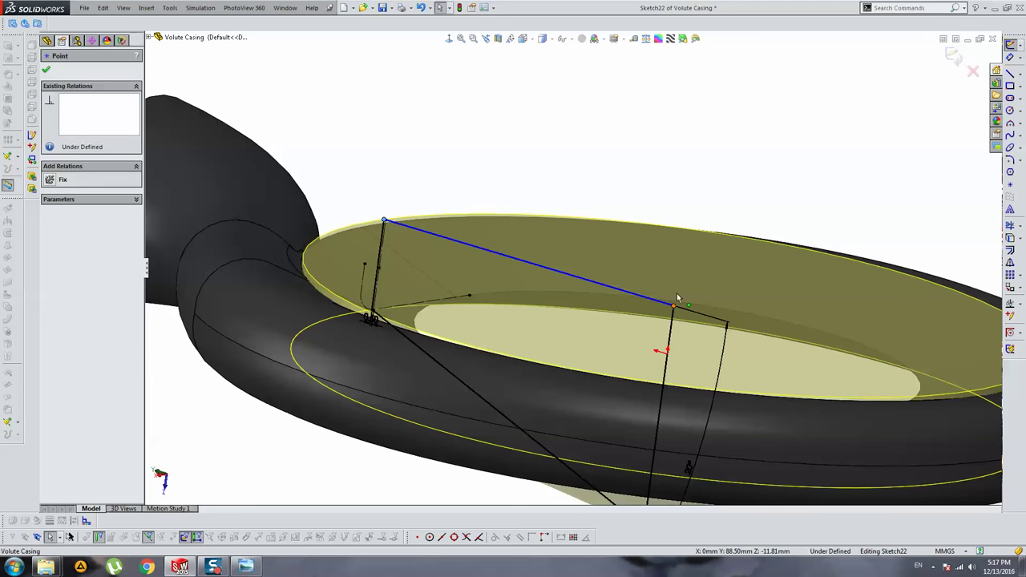
mouse_move(677, 298)
middle_down()
mouse_move(602, 275)
mouse_move(998, 108)
middle_up()
key(Escape)
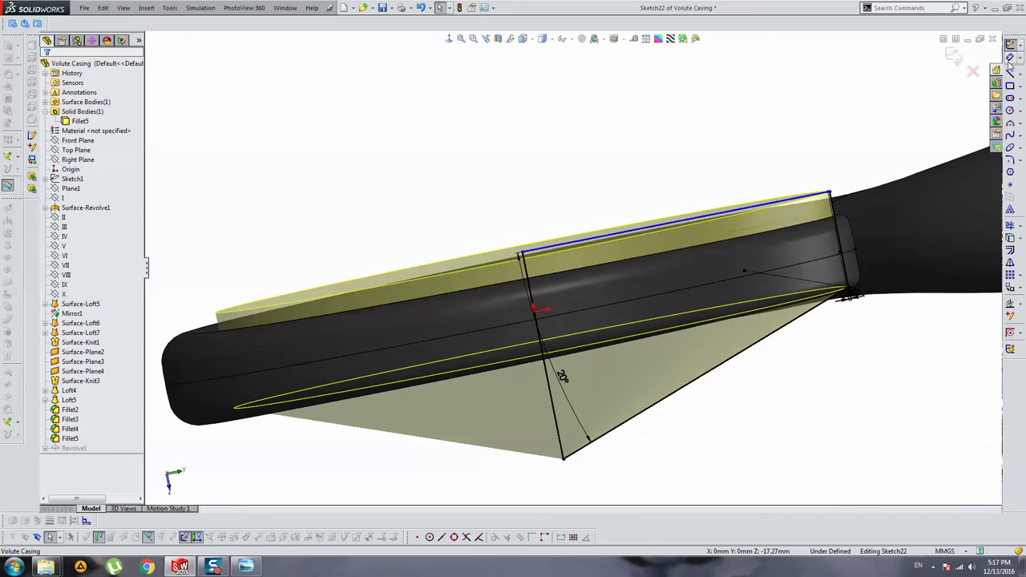
Dimension the angled profile edge to 60 mm.
click(550, 393)
click(510, 396)
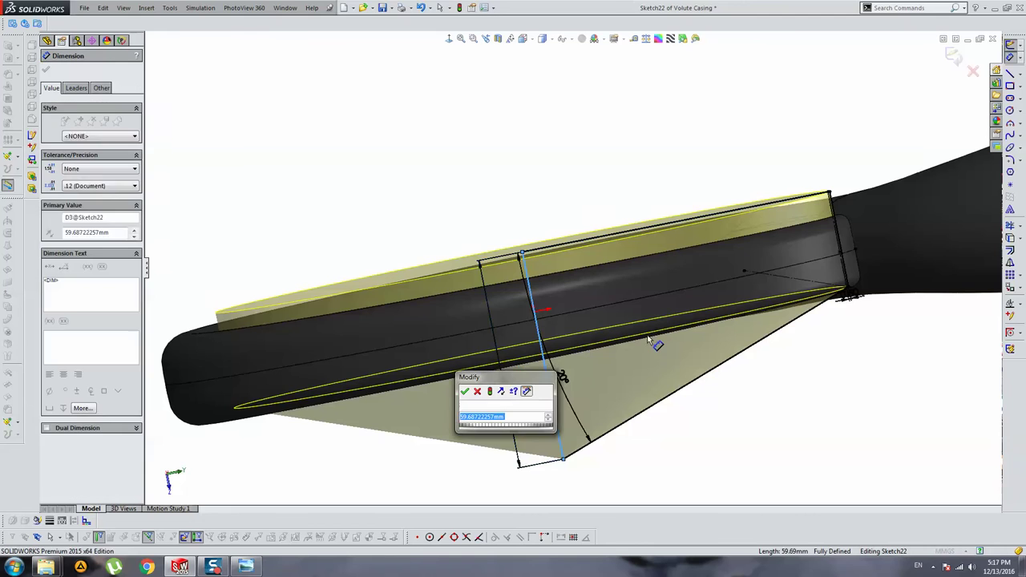
key(Return)
key(Escape)
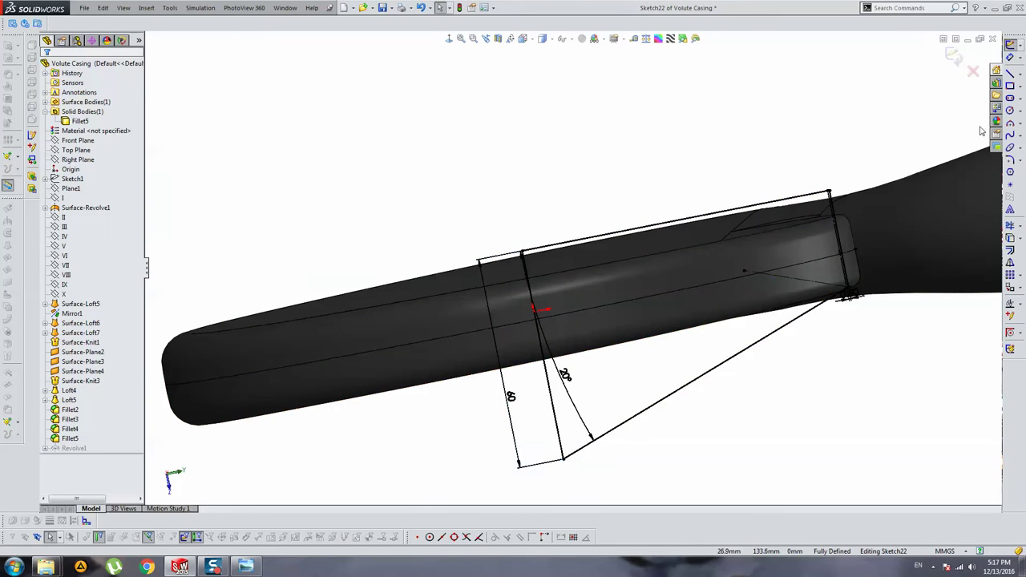
mouse_move(739, 144)
middle_down()
mouse_move(666, 177)
mouse_move(673, 238)
mouse_move(612, 245)
mouse_move(655, 319)
mouse_move(719, 307)
mouse_move(646, 291)
mouse_move(643, 227)
mouse_move(694, 179)
mouse_move(657, 232)
middle_up()
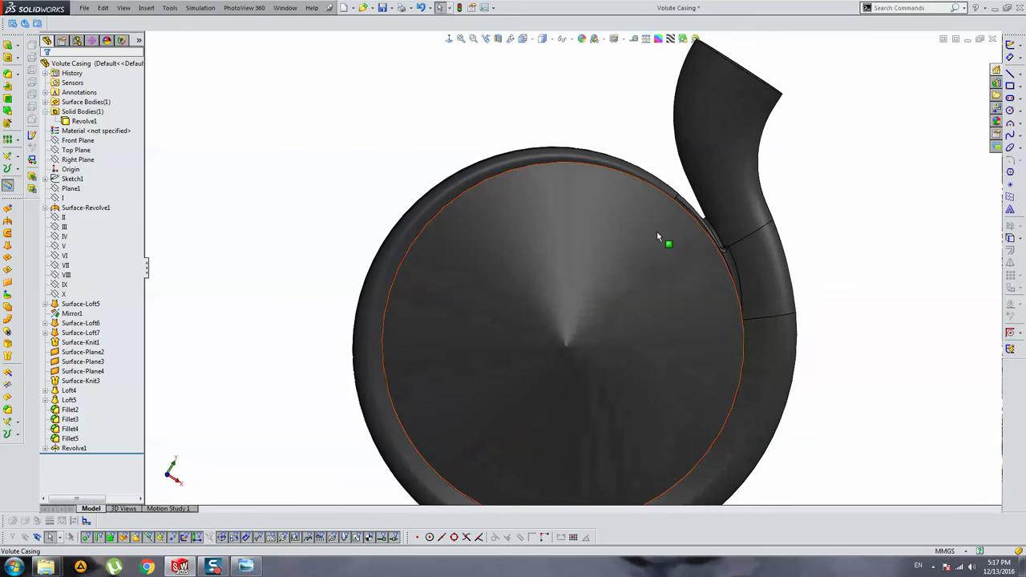
Start a fillet, then cancel it.
click(8, 73)
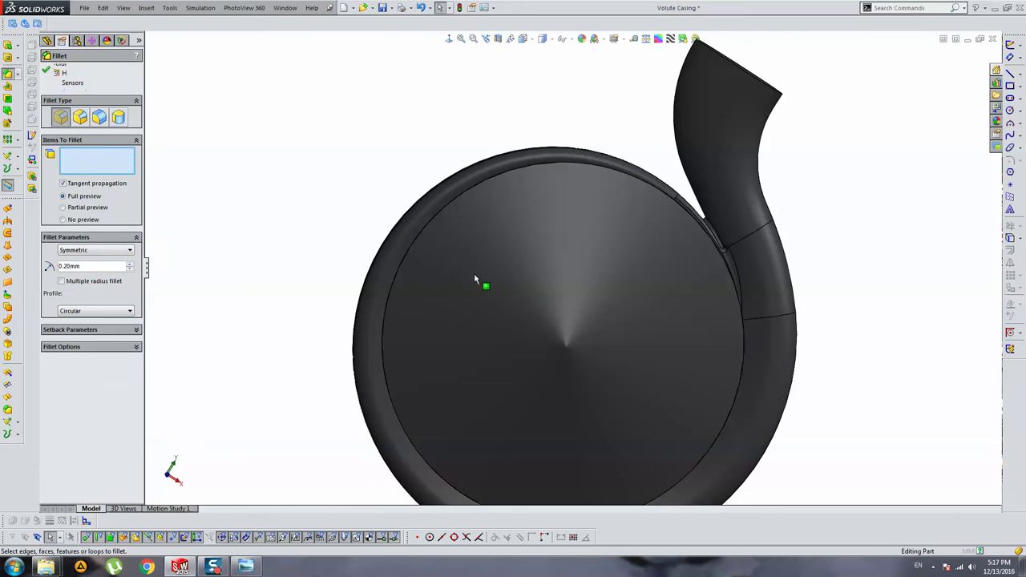
scroll(449, 337, down, 2)
scroll(417, 344, down, 3)
scroll(410, 344, down, 2)
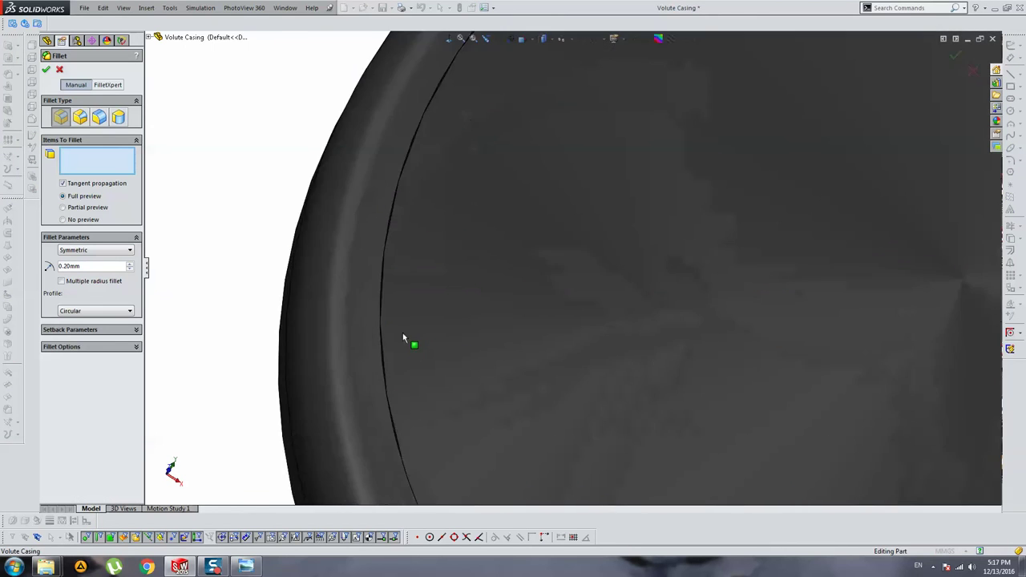
scroll(416, 312, down, 2)
scroll(409, 357, up, 2)
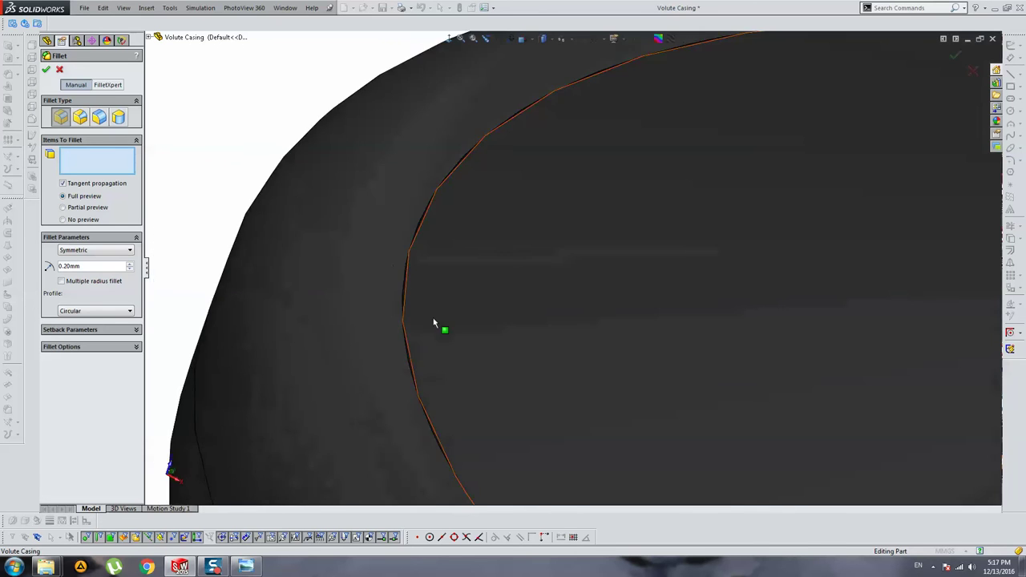
scroll(435, 327, up, 2)
key(Escape)
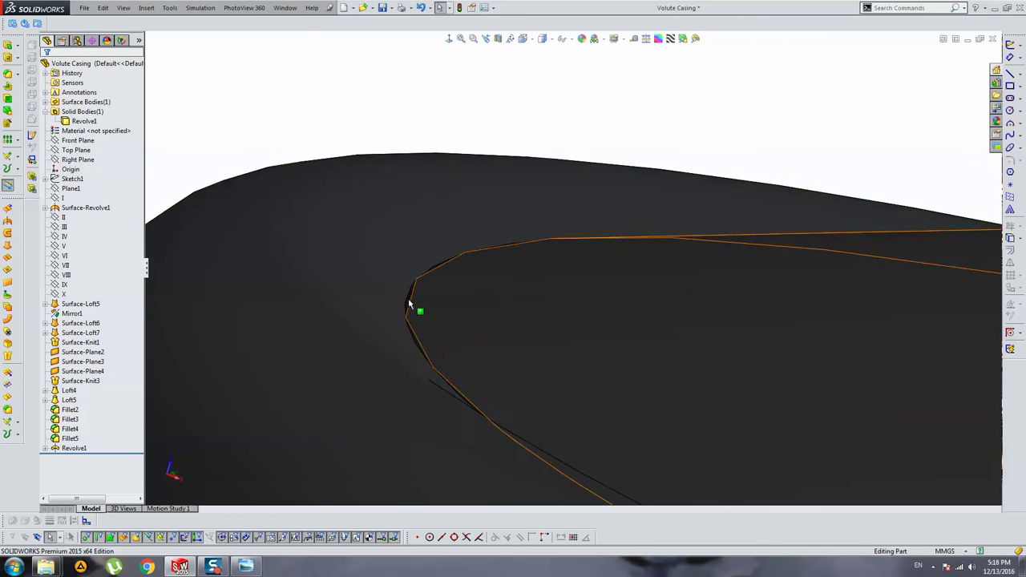
scroll(504, 308, up, 2)
Set up a face fillet between the boss disc face and the scroll ring face.
click(8, 74)
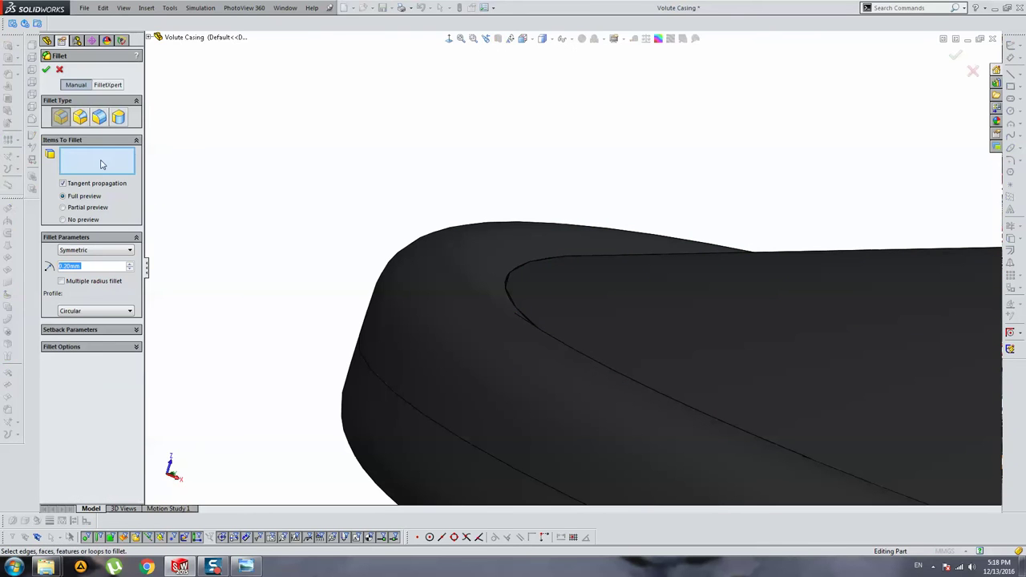
click(80, 120)
click(98, 118)
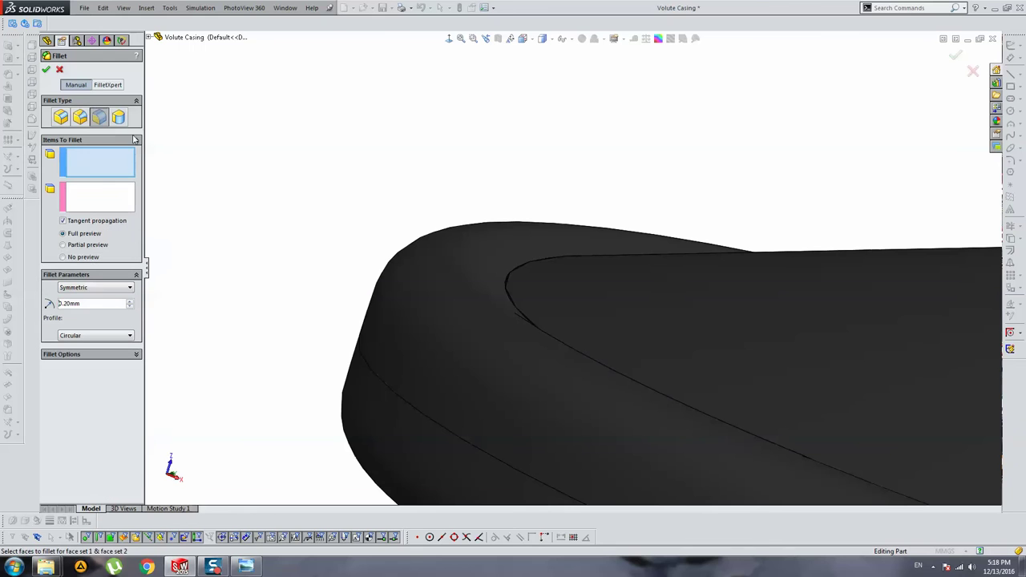
click(563, 300)
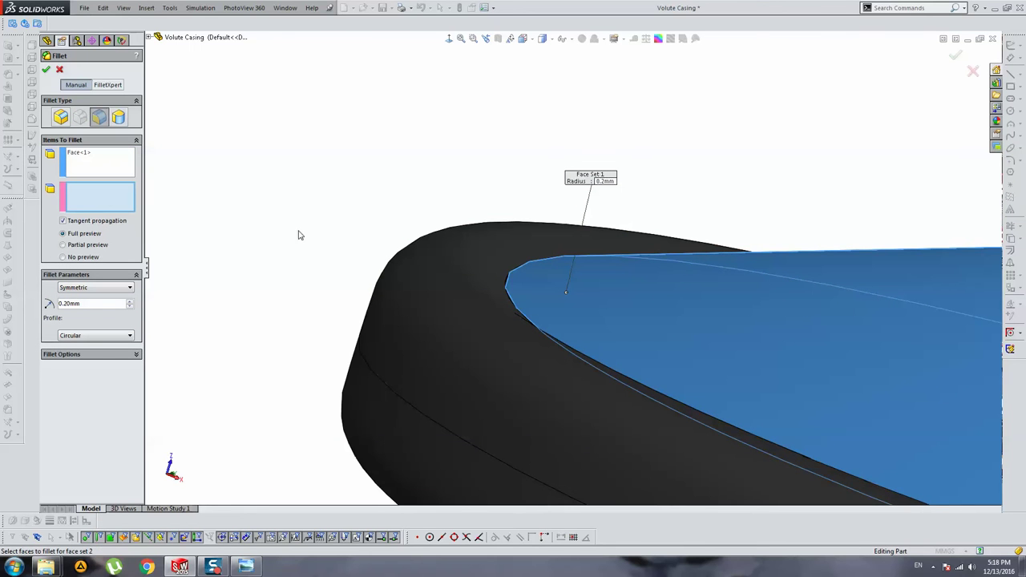
click(431, 266)
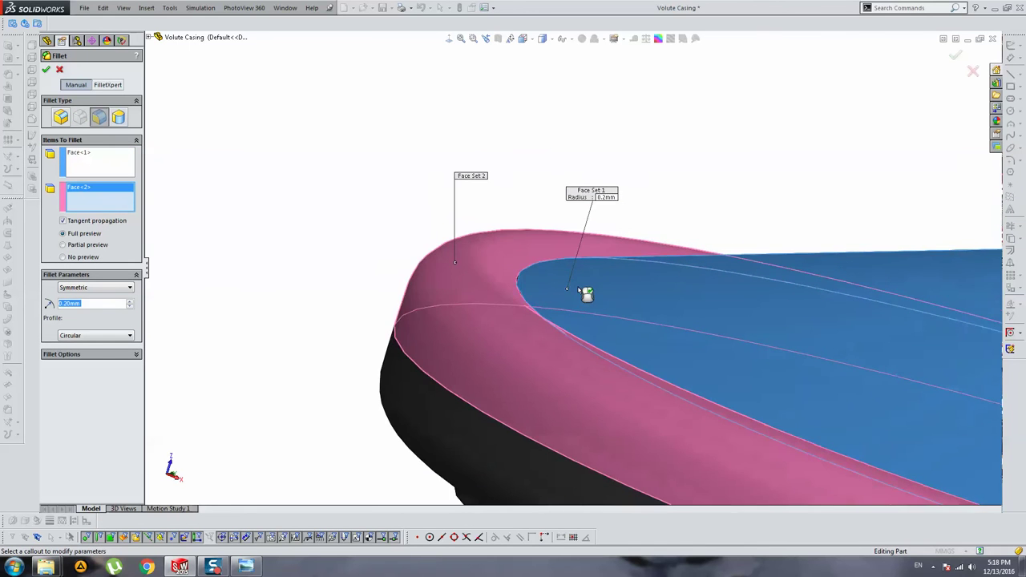
key(ctrl+8)
scroll(797, 305, up, 3)
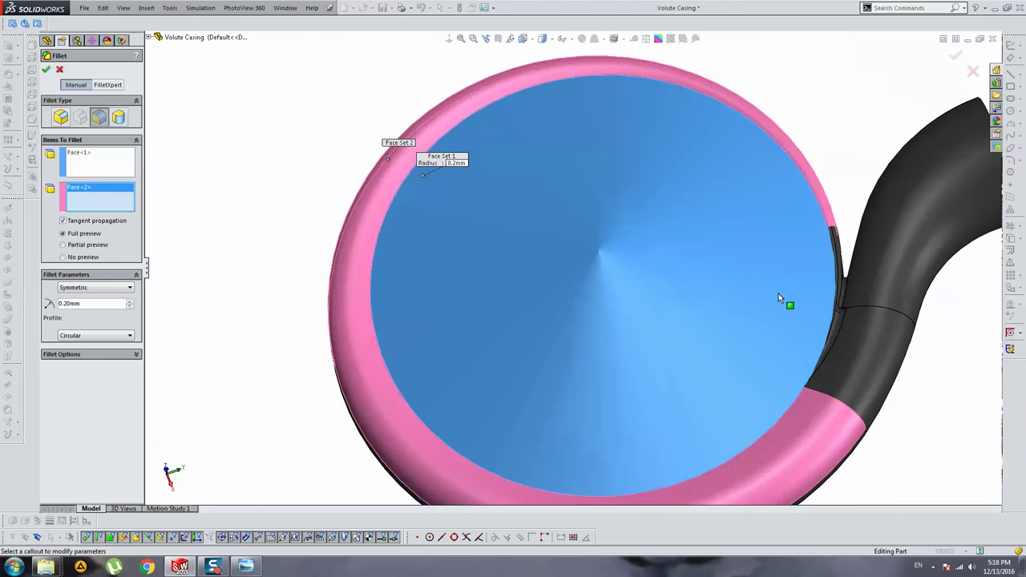
mouse_move(778, 294)
middle_down()
mouse_move(728, 300)
mouse_move(738, 300)
middle_up()
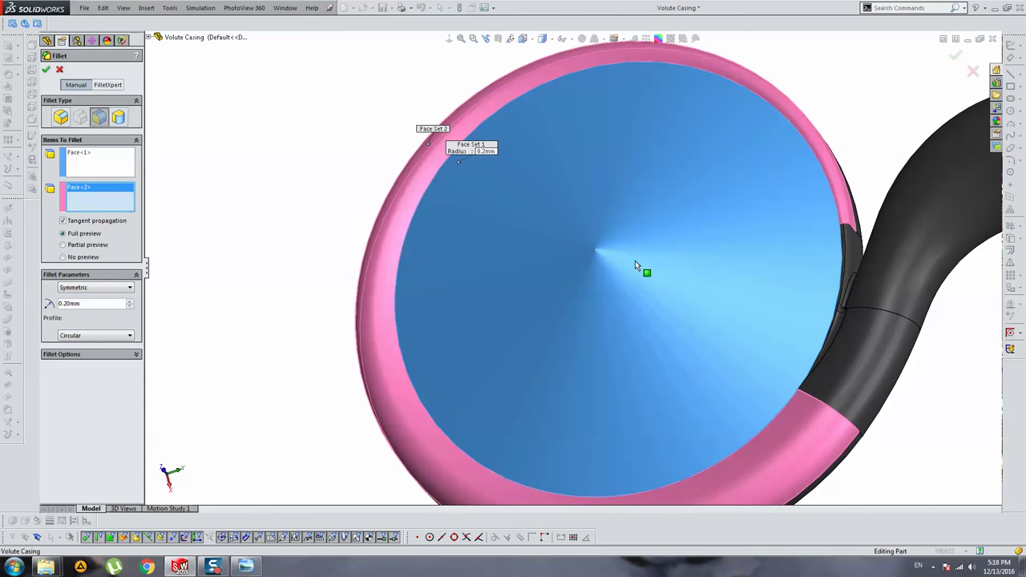
Drop the face fillet and round the circular disc edge with a 1 mm fillet.
key(Escape)
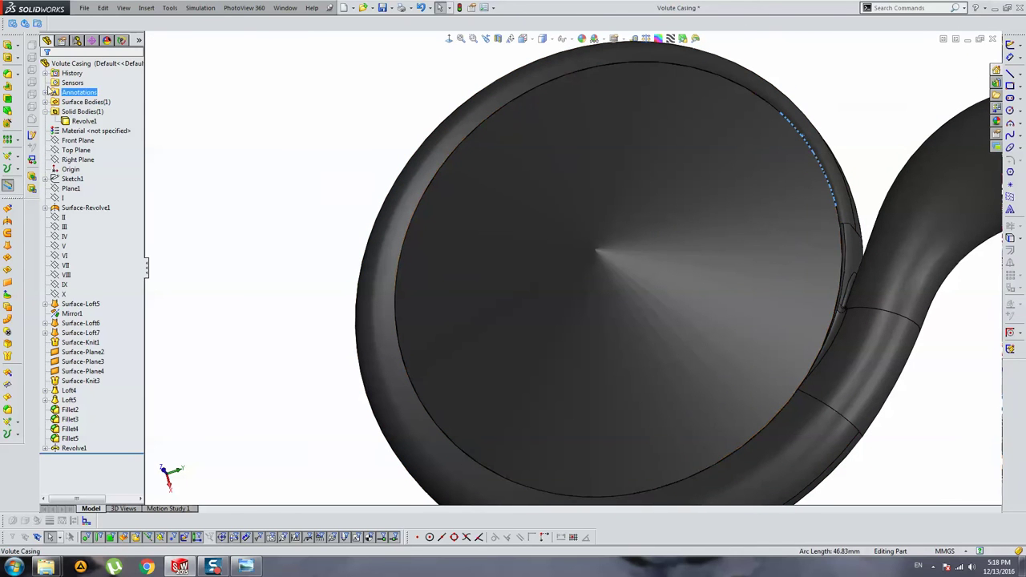
click(806, 163)
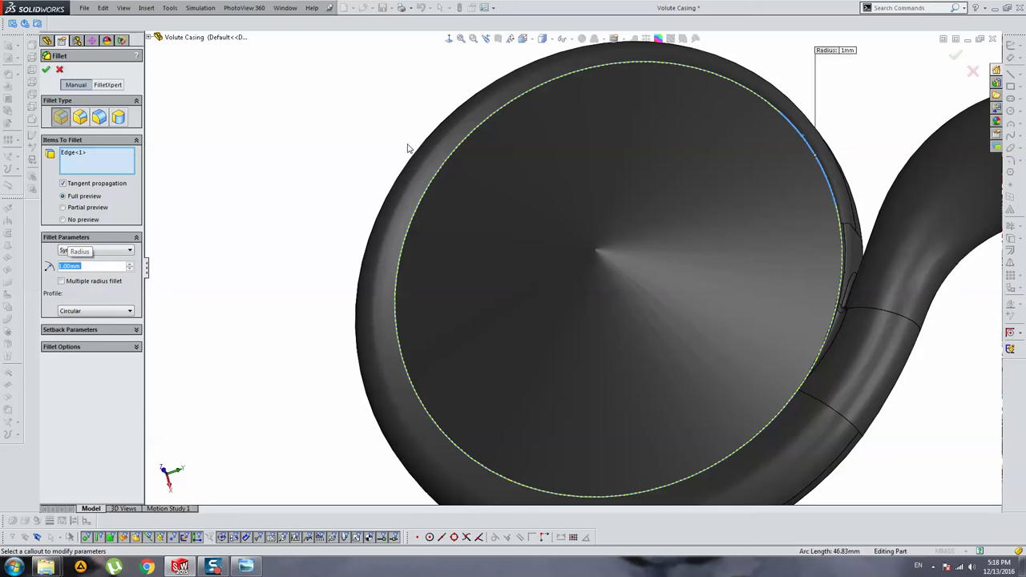
key(Return)
Open Sketch22 of the revolved boss for editing.
scroll(470, 133, up, 5)
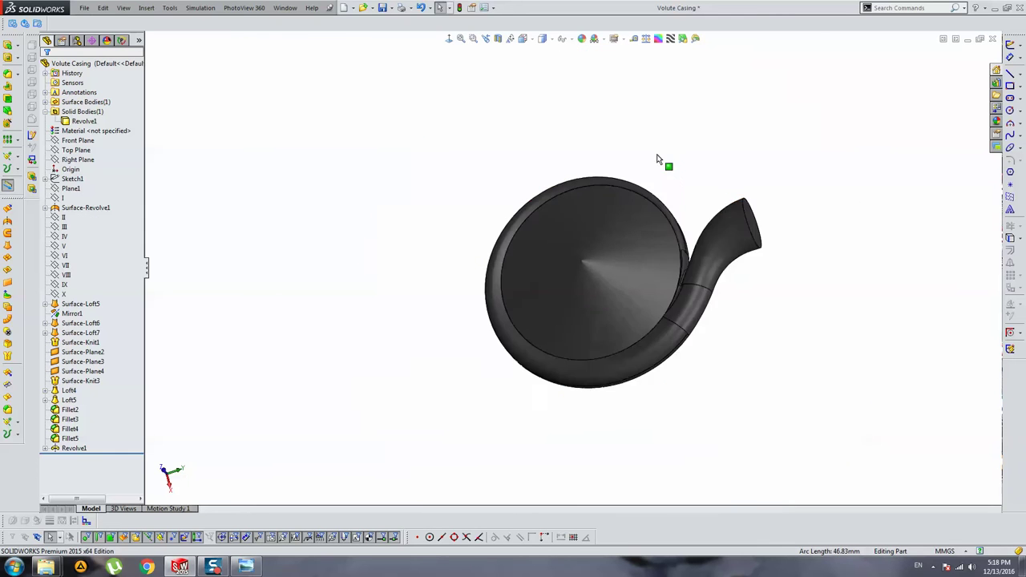
mouse_move(662, 161)
middle_down()
mouse_move(646, 240)
mouse_move(606, 103)
middle_up()
scroll(610, 273, down, 3)
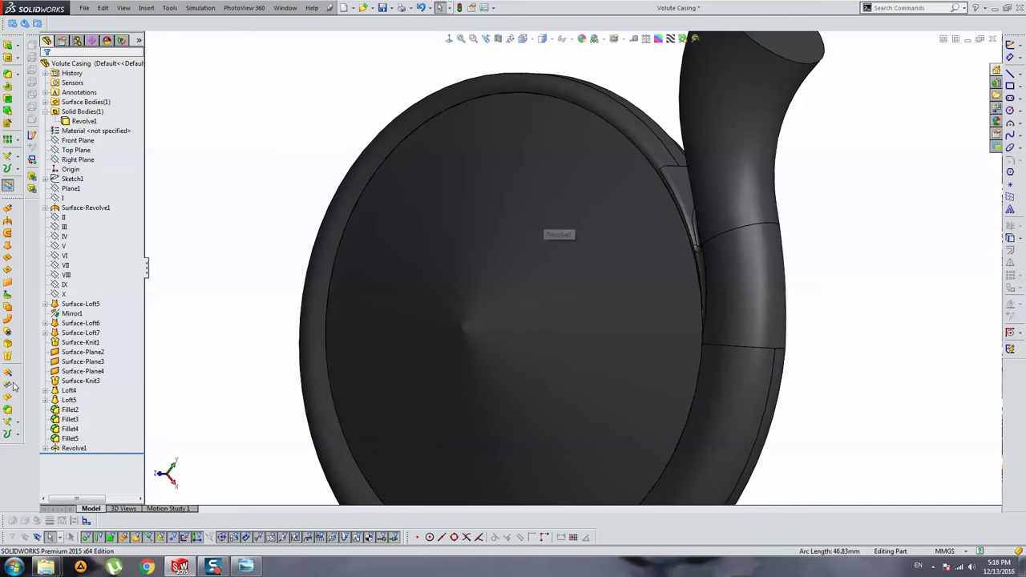
click(72, 447)
click(86, 415)
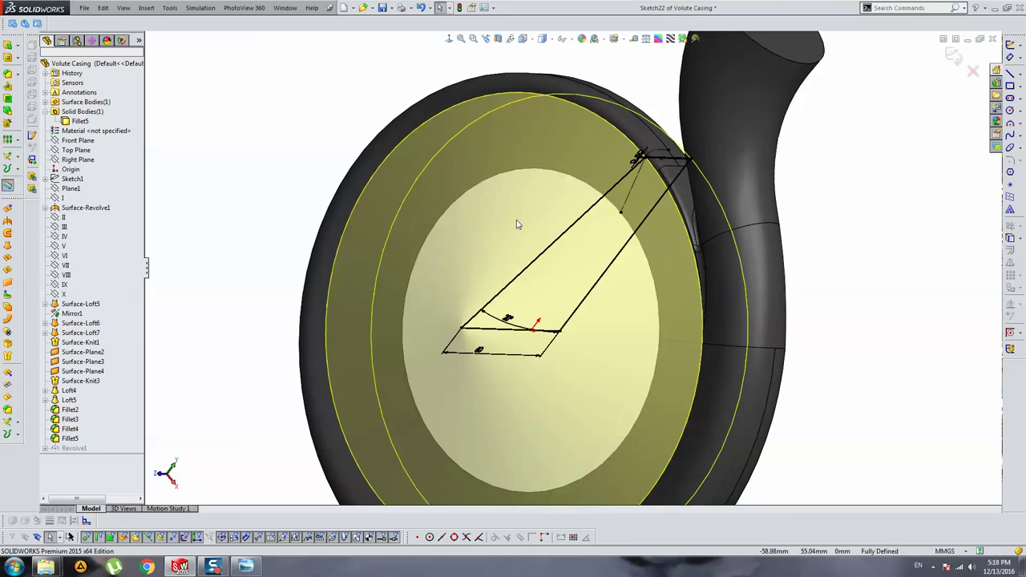
Drag the profile corner point near the 0.50 offset, then exit to rebuild Revolve1.
scroll(617, 184, down, 3)
scroll(606, 182, down, 3)
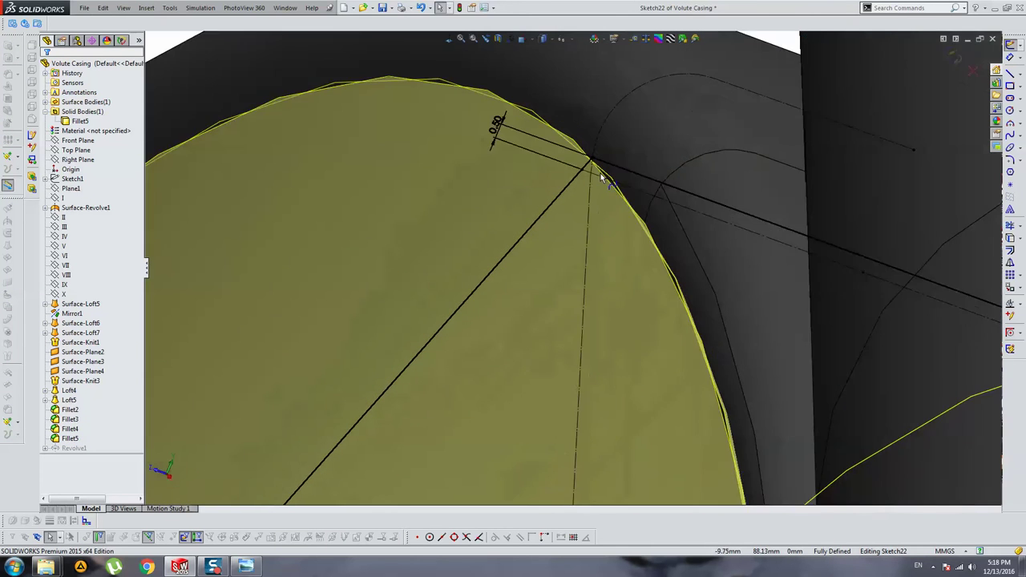
scroll(589, 181, down, 2)
click(582, 166)
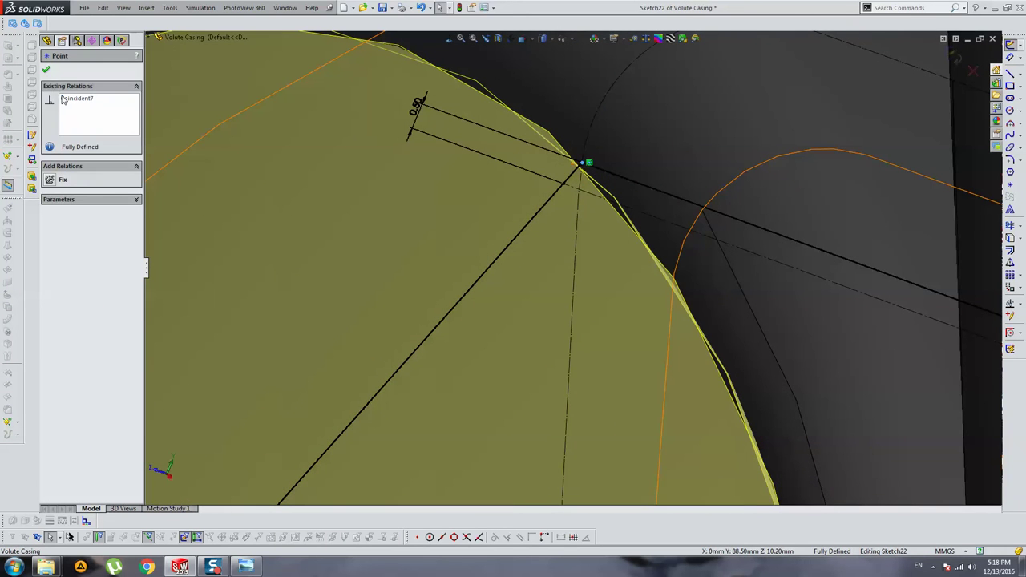
drag(593, 171, 591, 171)
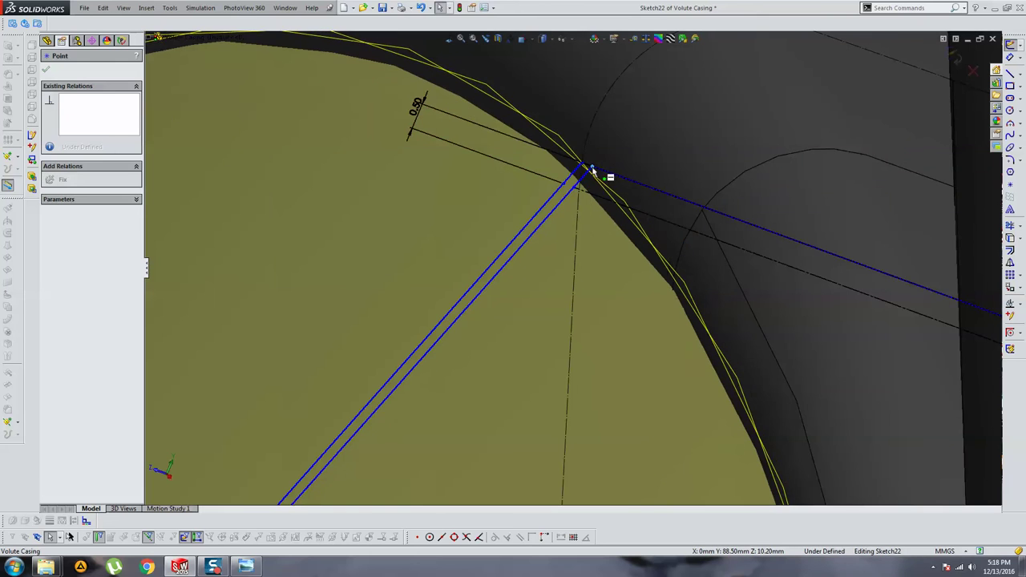
scroll(710, 308, up, 5)
click(972, 70)
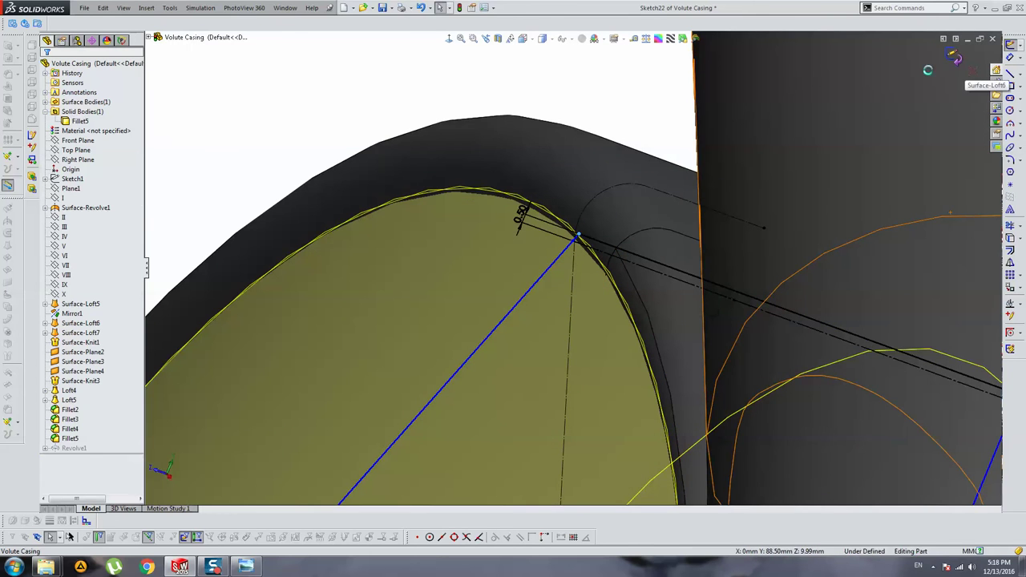
scroll(651, 203, up, 3)
Select the boss disc face and edge, then cancel the unfinished fillet.
scroll(561, 257, up, 5)
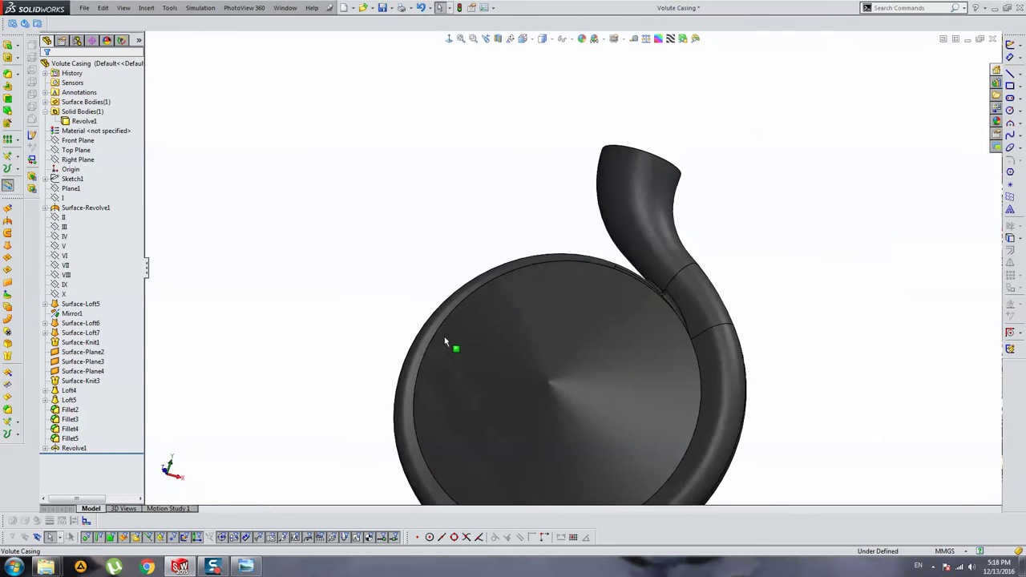
scroll(449, 344, down, 5)
click(469, 338)
scroll(732, 295, up, 3)
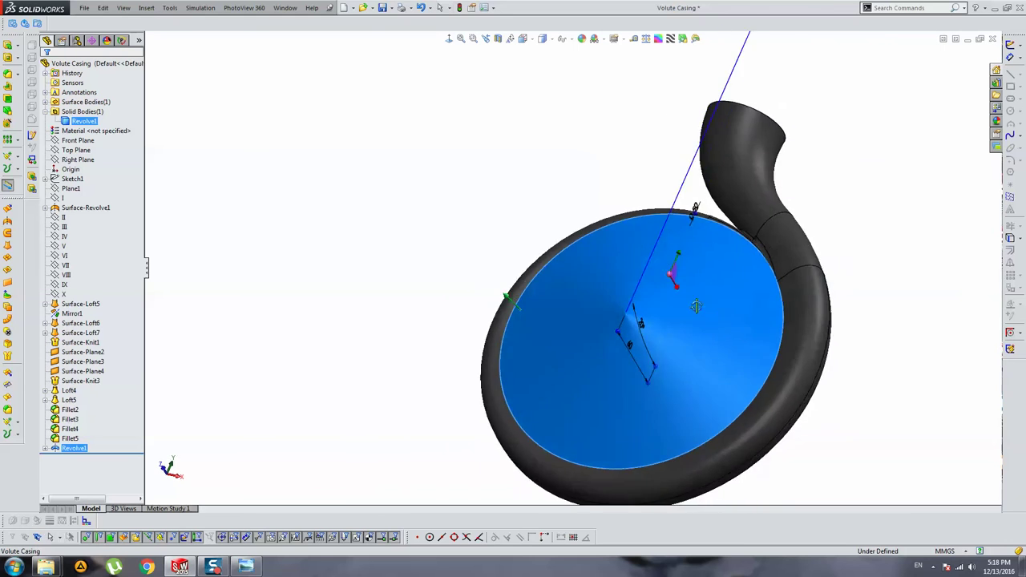
key(Escape)
scroll(545, 401, down, 4)
scroll(542, 441, up, 4)
scroll(492, 344, down, 5)
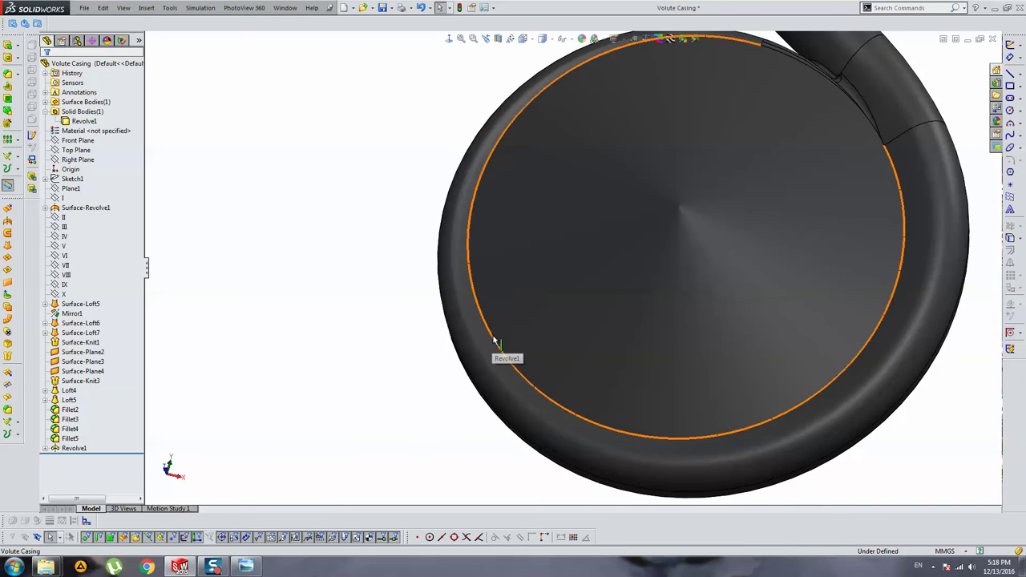
click(492, 343)
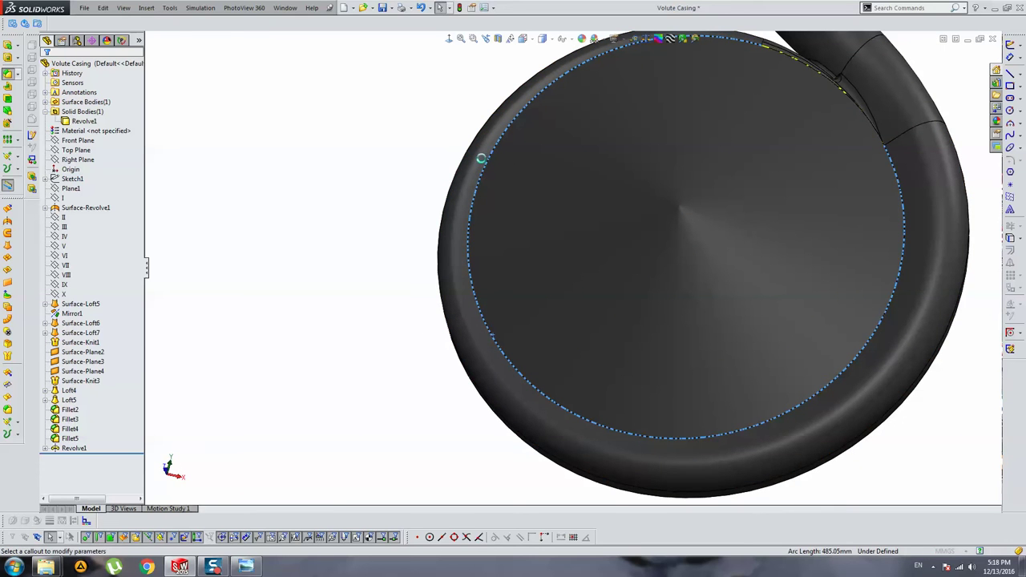
key(Escape)
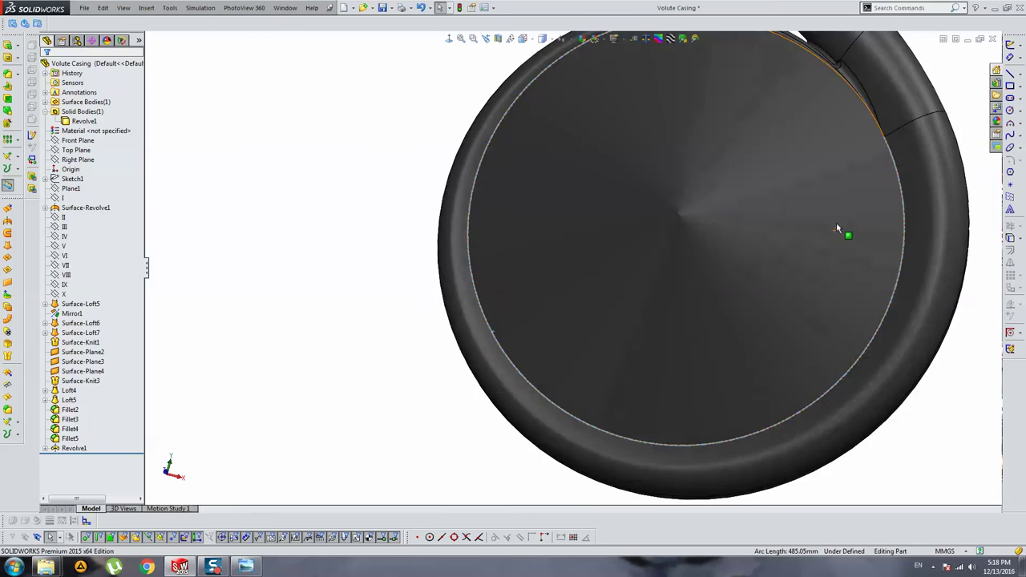
Fit the whole casing in view, orbit to an oblique angle, and select Revolve1's circular face.
scroll(836, 222, up, 3)
middle_drag(836, 222, 515, 222)
scroll(702, 204, down, 5)
middle_drag(673, 197, 866, 211)
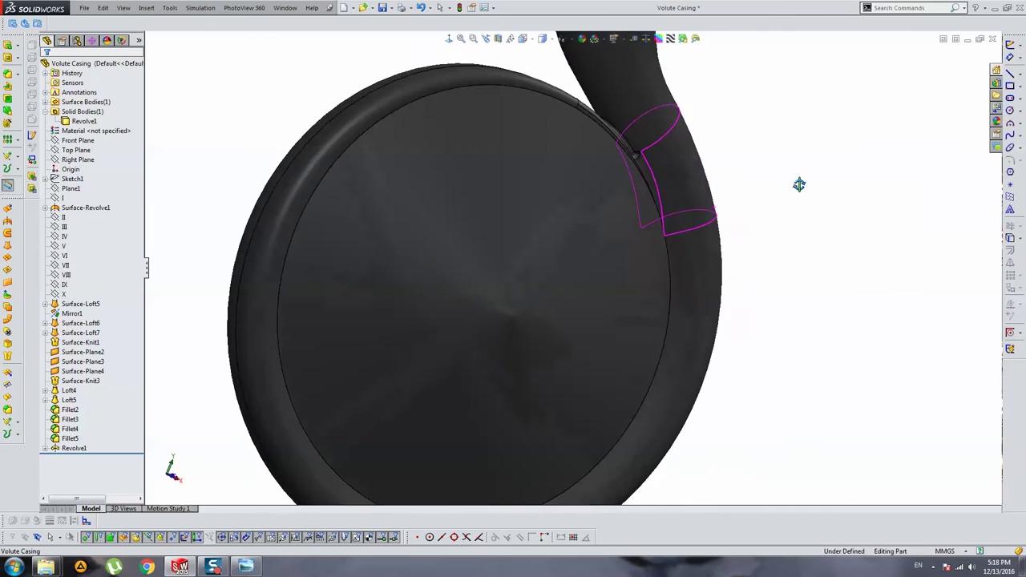
key(f)
mouse_move(786, 228)
middle_down()
mouse_move(618, 222)
mouse_move(699, 263)
mouse_move(562, 252)
mouse_move(745, 265)
middle_up()
scroll(586, 371, down, 3)
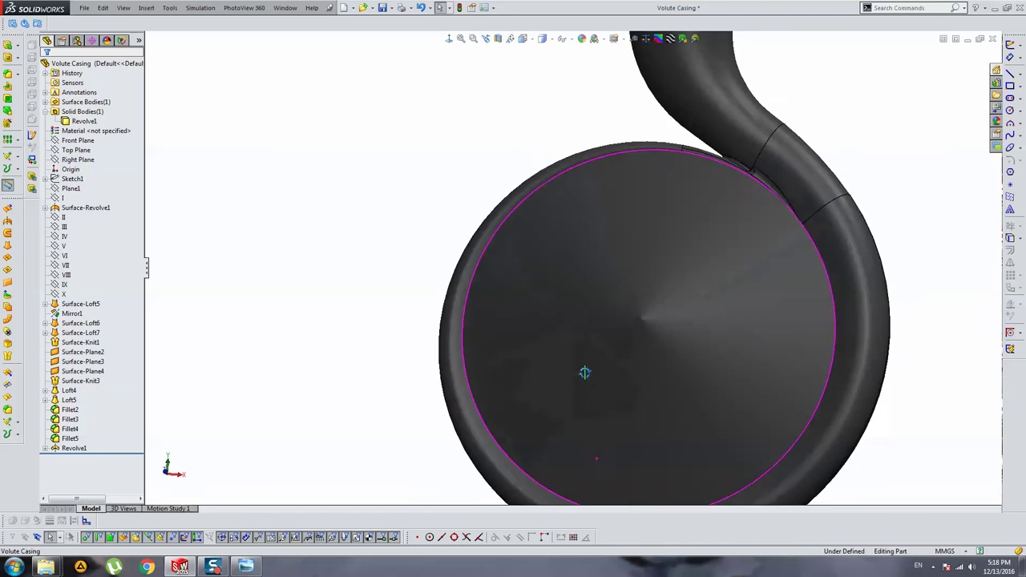
scroll(508, 355, down, 2)
scroll(454, 400, down, 2)
scroll(437, 241, down, 2)
scroll(437, 241, up, 2)
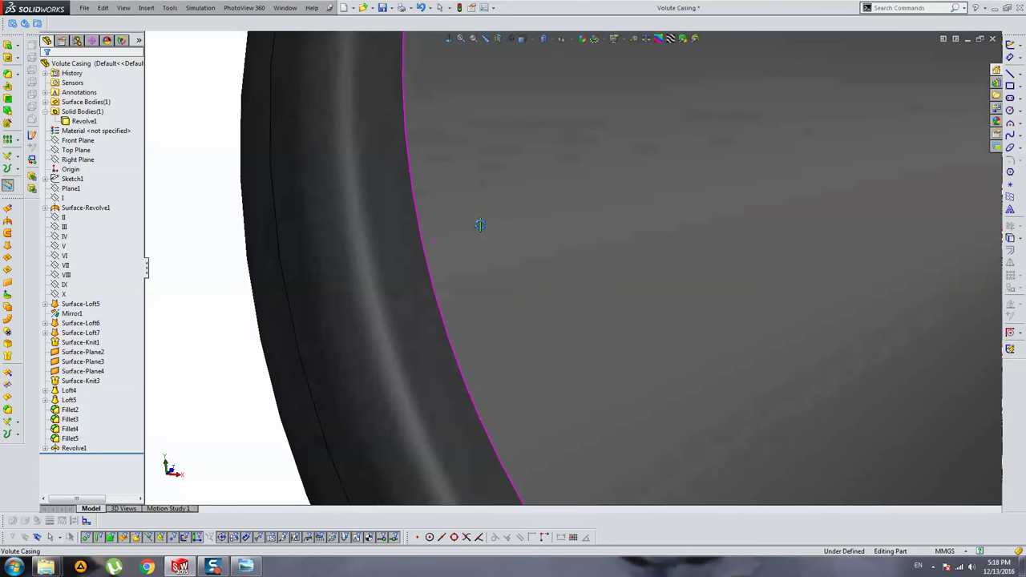
scroll(481, 222, up, 3)
scroll(663, 248, up, 3)
middle_drag(722, 222, 689, 210)
click(690, 210)
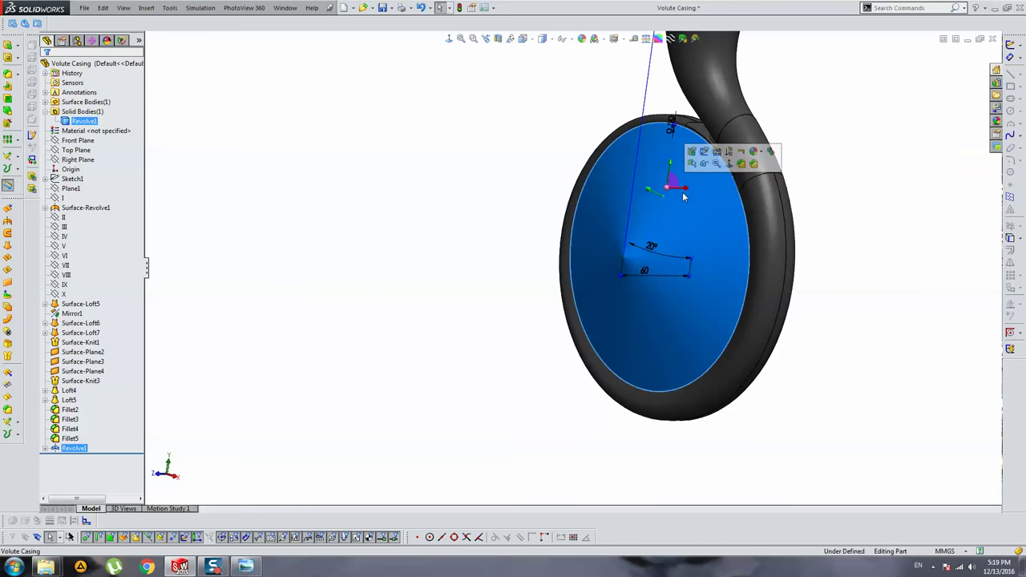
Snap Sketch22's corner point coincident onto the casing edge and exit to rebuild Revolve1.
click(73, 448)
click(87, 417)
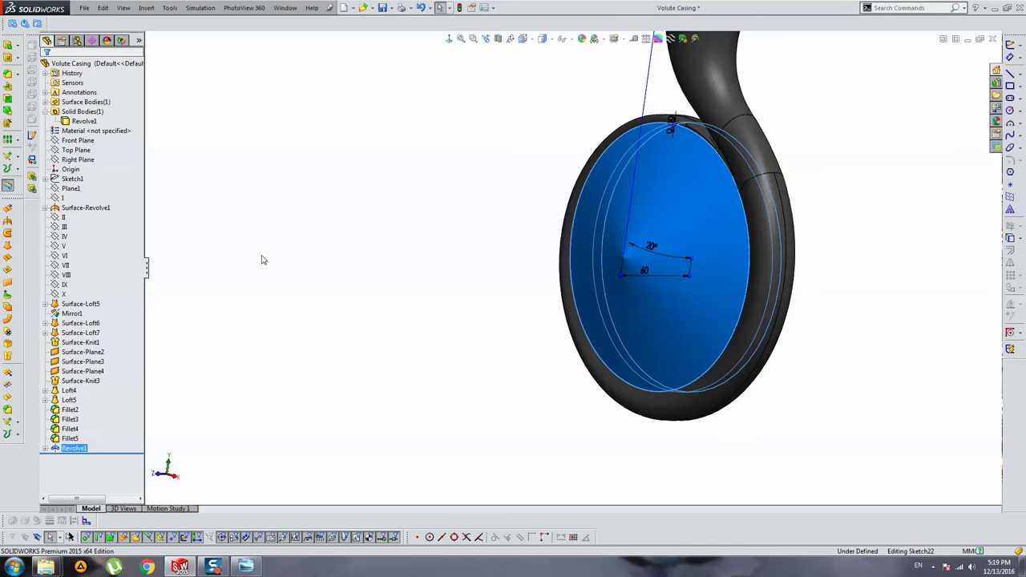
scroll(639, 188, down, 3)
scroll(615, 200, down, 3)
mouse_move(615, 201)
middle_down()
mouse_move(602, 214)
mouse_move(656, 218)
middle_up()
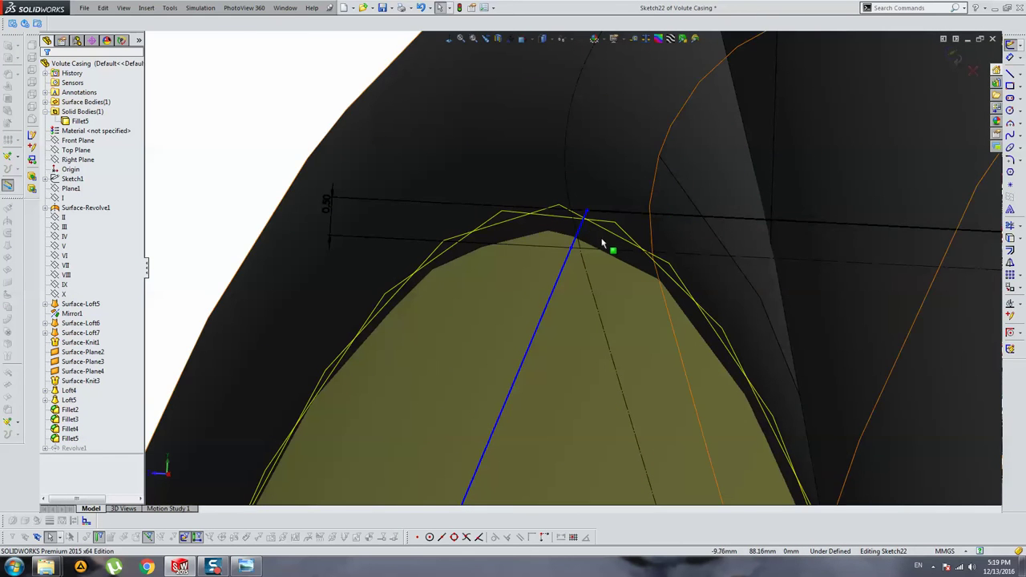
click(574, 251)
drag(576, 254, 582, 255)
middle_drag(596, 256, 540, 255)
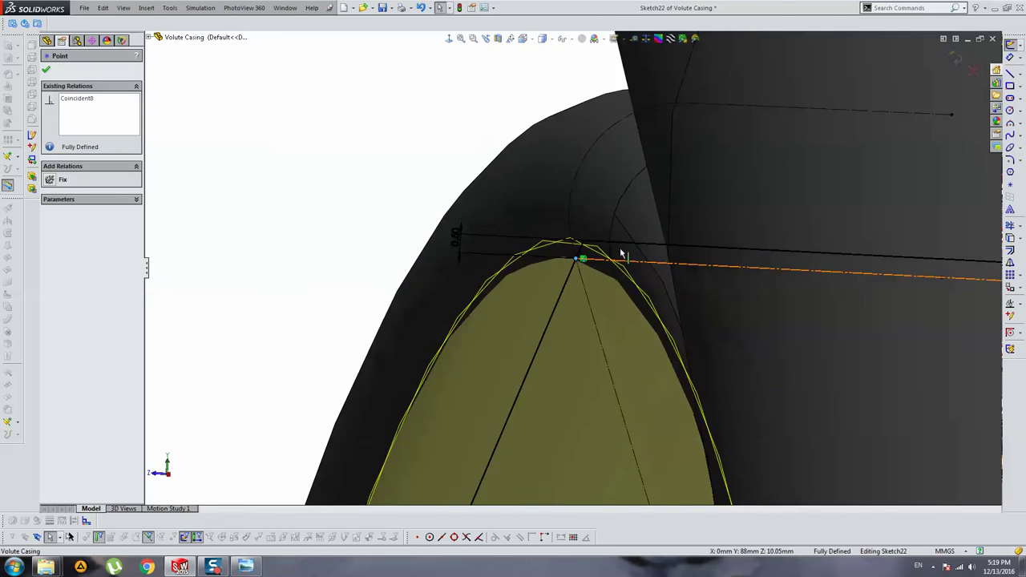
mouse_move(212, 241)
middle_down()
mouse_move(774, 290)
mouse_move(720, 245)
middle_up()
click(955, 57)
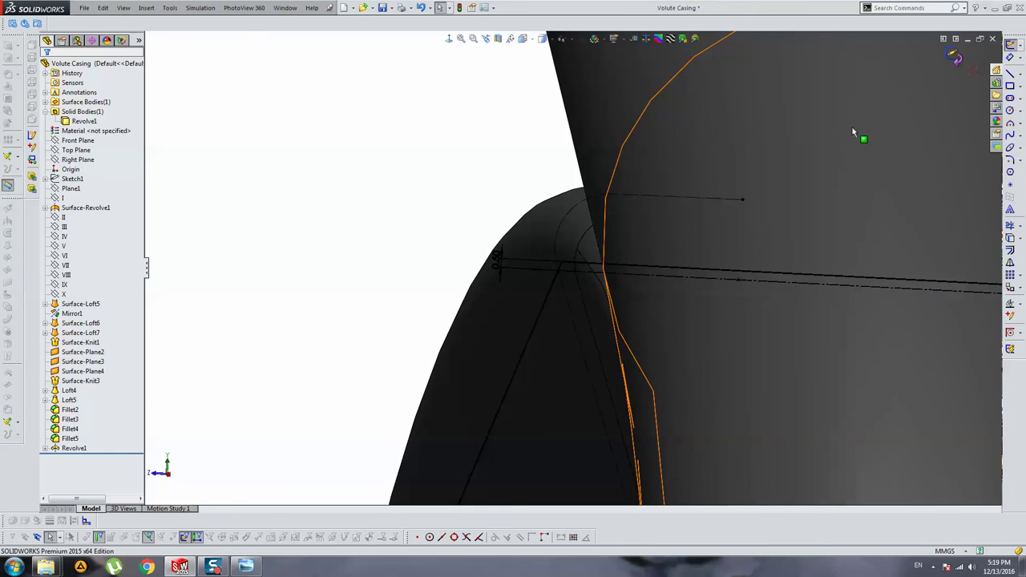
mouse_move(762, 179)
middle_down()
mouse_move(616, 313)
mouse_move(667, 323)
mouse_move(508, 323)
mouse_move(536, 307)
mouse_move(583, 333)
mouse_move(614, 431)
middle_up()
scroll(604, 312, up, 5)
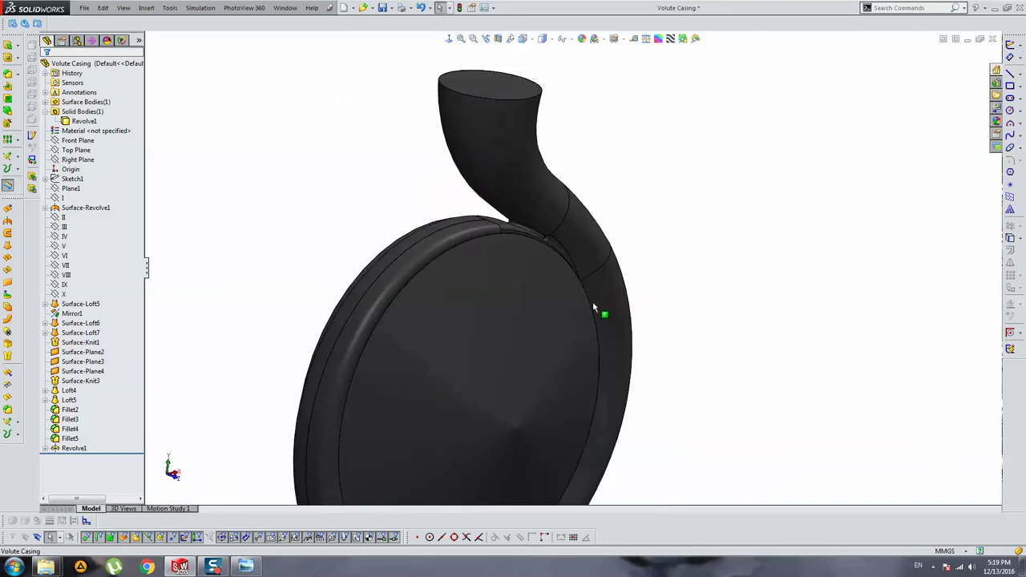
scroll(650, 280, up, 3)
mouse_move(650, 279)
middle_down()
mouse_move(717, 311)
mouse_move(564, 309)
mouse_move(510, 458)
middle_up()
scroll(563, 280, down, 5)
scroll(536, 283, up, 5)
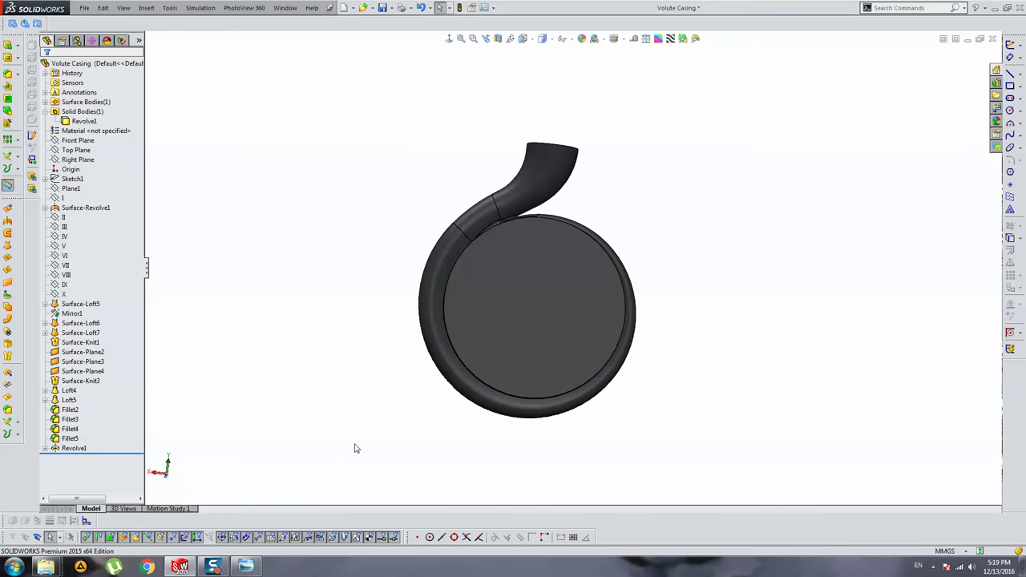
click(258, 567)
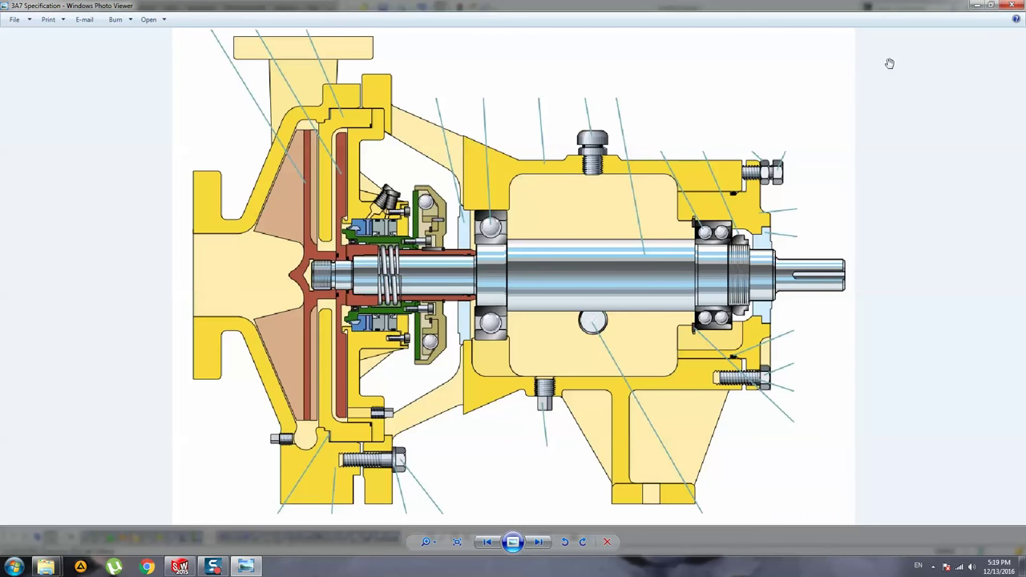
click(978, 5)
mouse_move(608, 181)
middle_down()
mouse_move(530, 156)
mouse_move(373, 163)
middle_up()
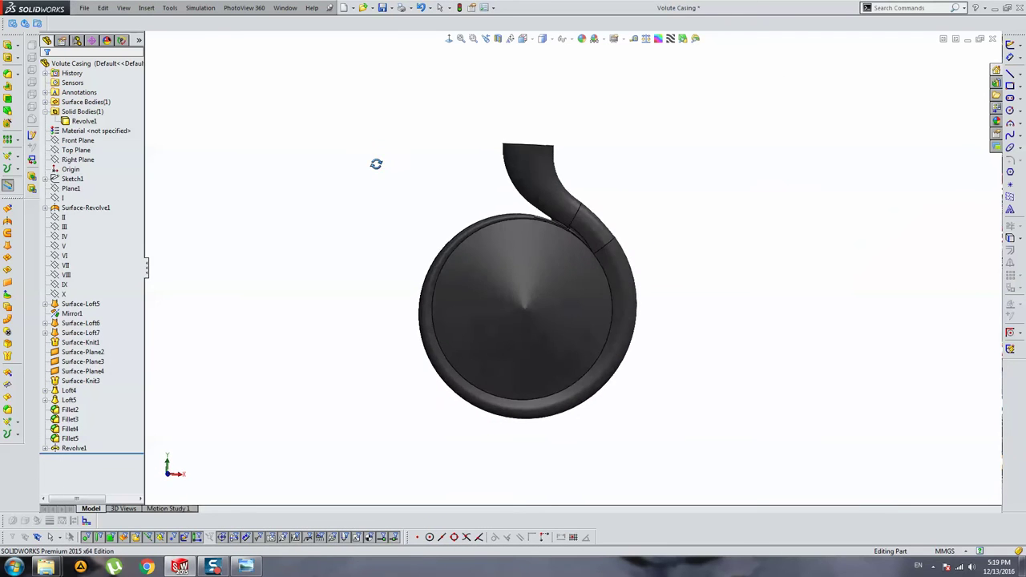
Orbit around the whole volute casing, including a straight front view, to inspect the boss.
mouse_move(691, 261)
middle_down()
mouse_move(516, 263)
mouse_move(530, 296)
middle_up()
click(530, 296)
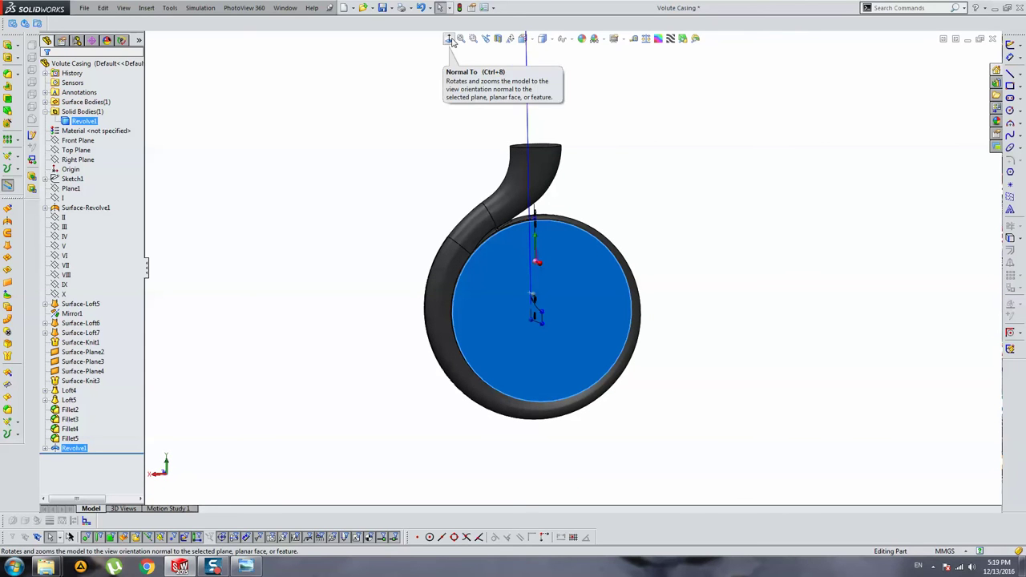
mouse_move(642, 219)
middle_down()
mouse_move(717, 259)
mouse_move(540, 240)
mouse_move(678, 240)
mouse_move(586, 291)
mouse_move(703, 275)
mouse_move(556, 275)
mouse_move(445, 188)
mouse_move(561, 61)
middle_up()
scroll(591, 297, up, 3)
mouse_move(591, 297)
middle_down()
mouse_move(457, 155)
mouse_move(591, 234)
mouse_move(543, 277)
mouse_move(358, 222)
mouse_move(485, 227)
mouse_move(519, 118)
middle_up()
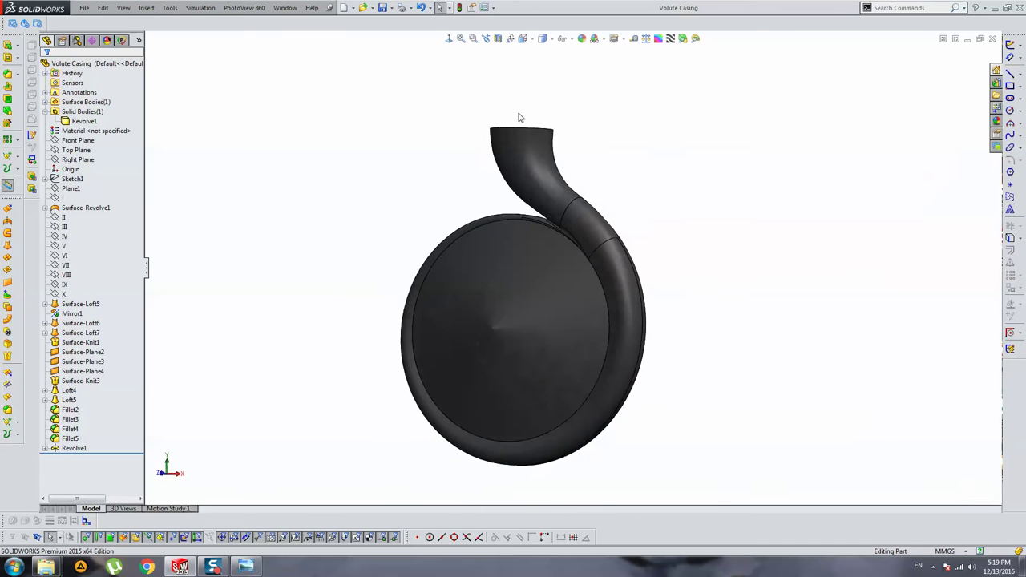
middle_drag(538, 344, 458, 447)
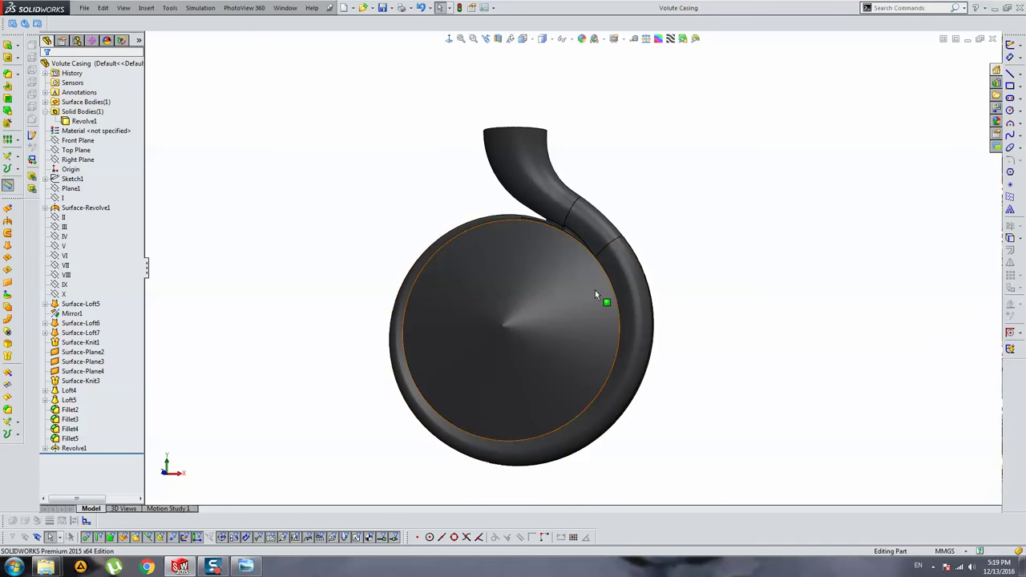
mouse_move(440, 192)
middle_down()
mouse_move(467, 231)
mouse_move(550, 261)
mouse_move(482, 257)
middle_up()
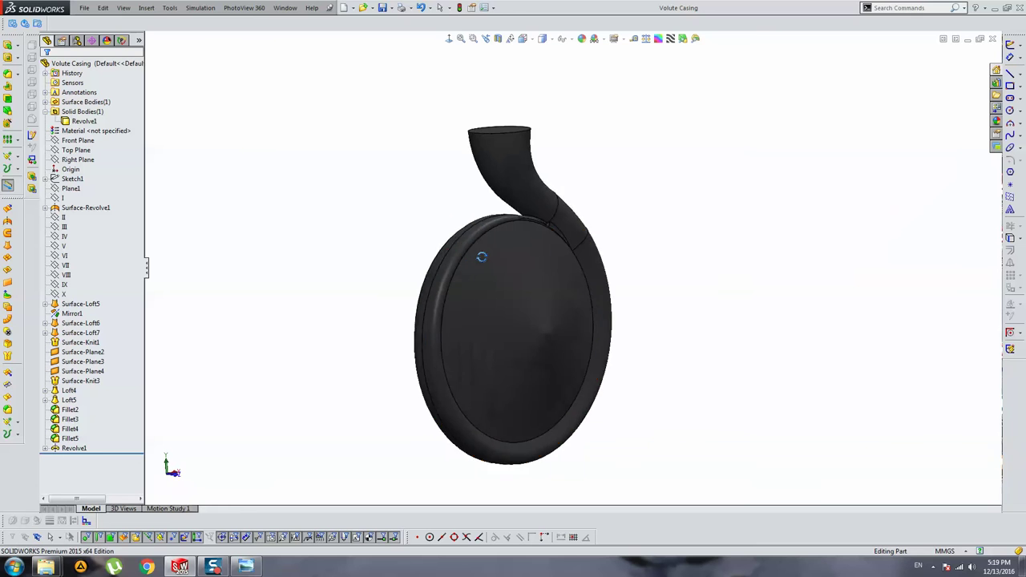
key(ctrl+1)
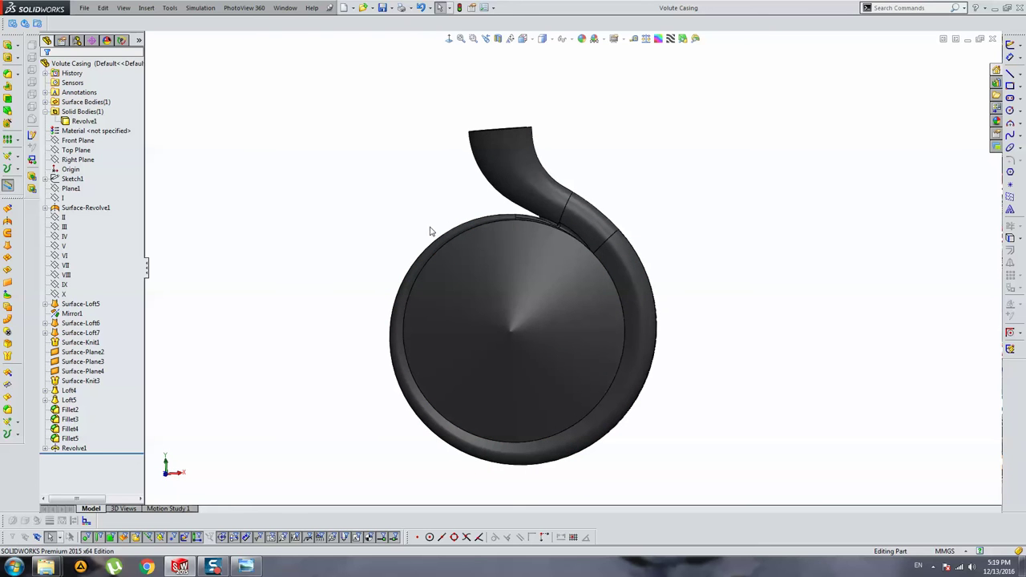
mouse_move(522, 268)
middle_down()
mouse_move(657, 248)
mouse_move(749, 257)
middle_up()
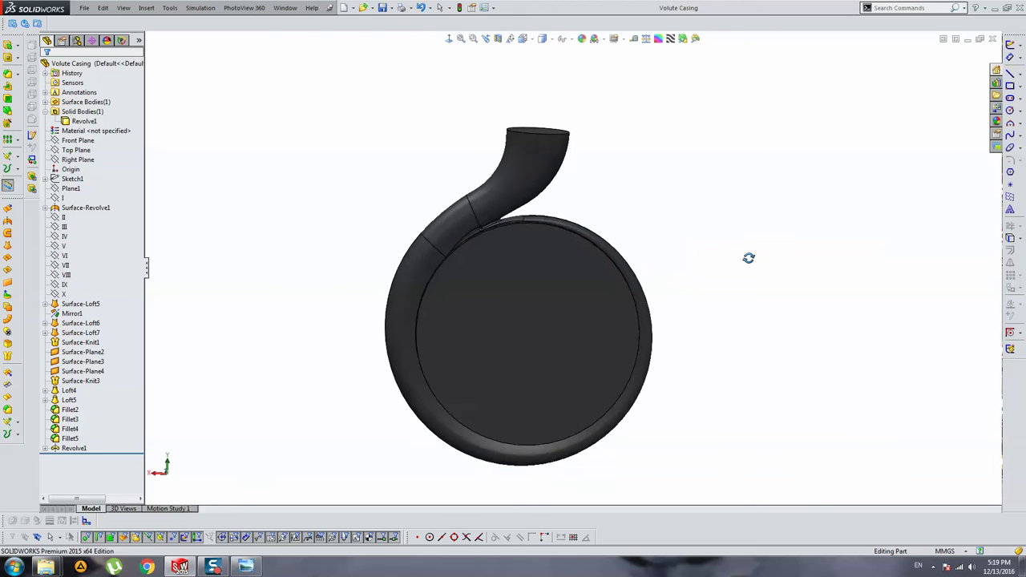
mouse_move(617, 289)
middle_down()
mouse_move(513, 241)
mouse_move(665, 259)
mouse_move(641, 313)
mouse_move(584, 270)
mouse_move(683, 284)
middle_up()
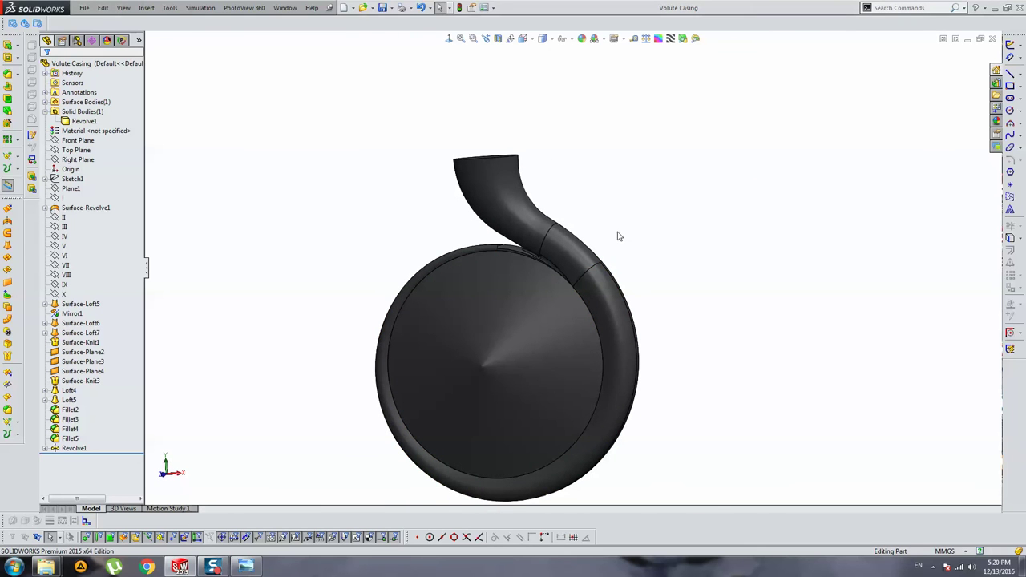
Zoom in on the volute tongue junction and select the Fillet2 face.
mouse_move(617, 237)
middle_down()
mouse_move(681, 227)
mouse_move(614, 261)
middle_up()
scroll(561, 260, down, 5)
scroll(542, 261, down, 2)
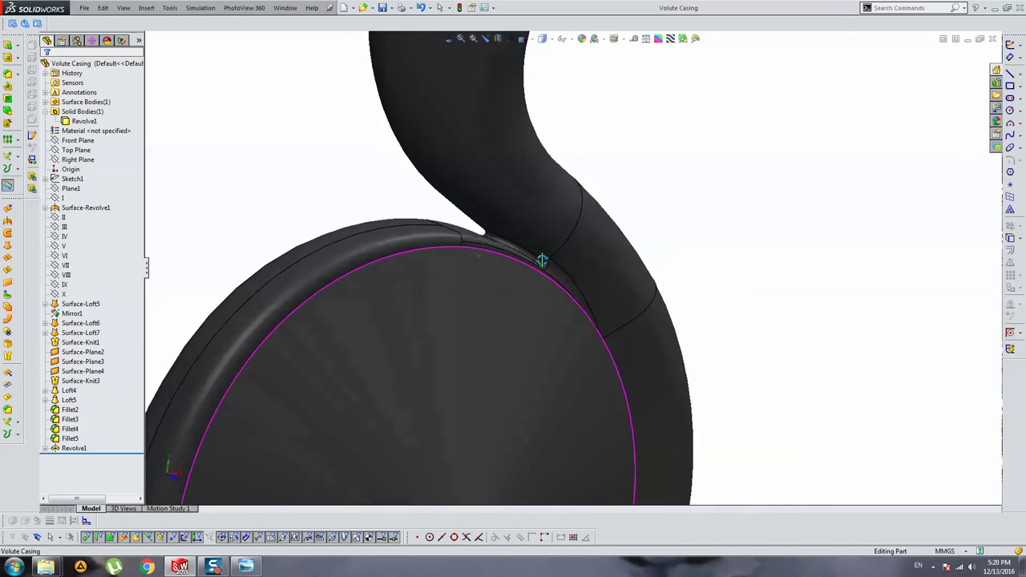
mouse_move(542, 260)
middle_down()
mouse_move(499, 222)
mouse_move(536, 267)
middle_up()
scroll(536, 267, down, 2)
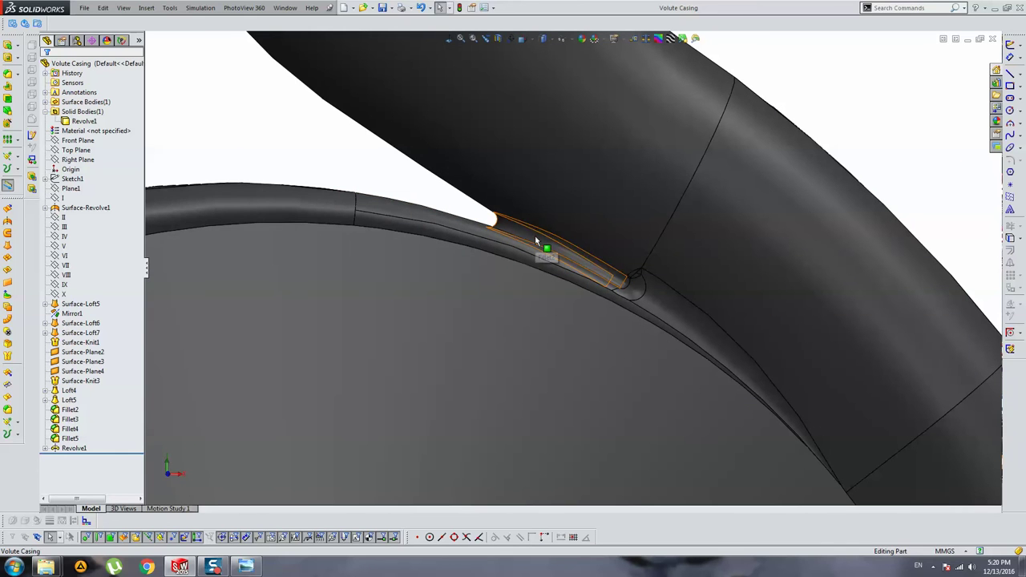
click(535, 239)
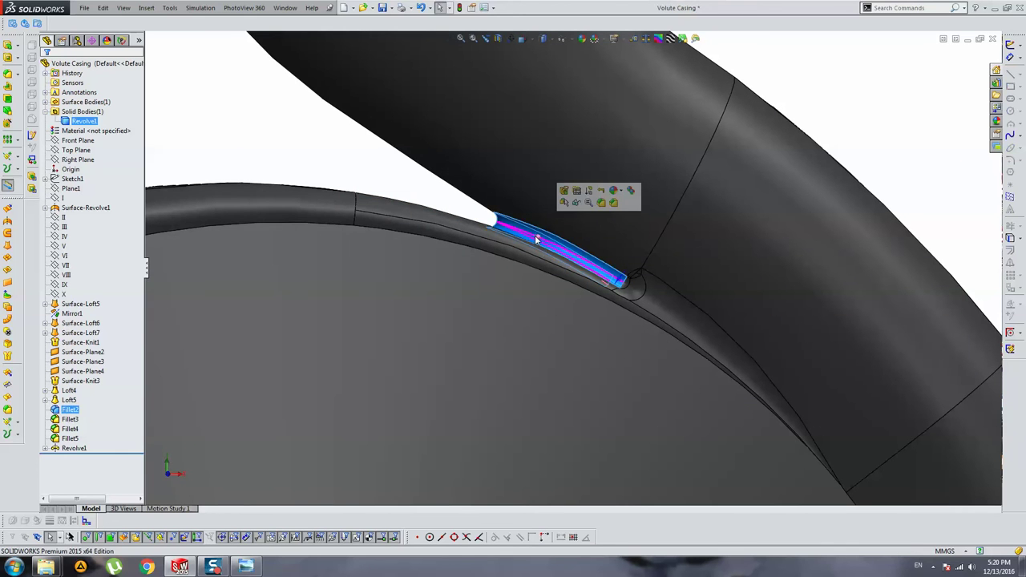
Edit Fillet2, previewing 2 and 3 mm radii before settling on 2.5 mm.
click(563, 192)
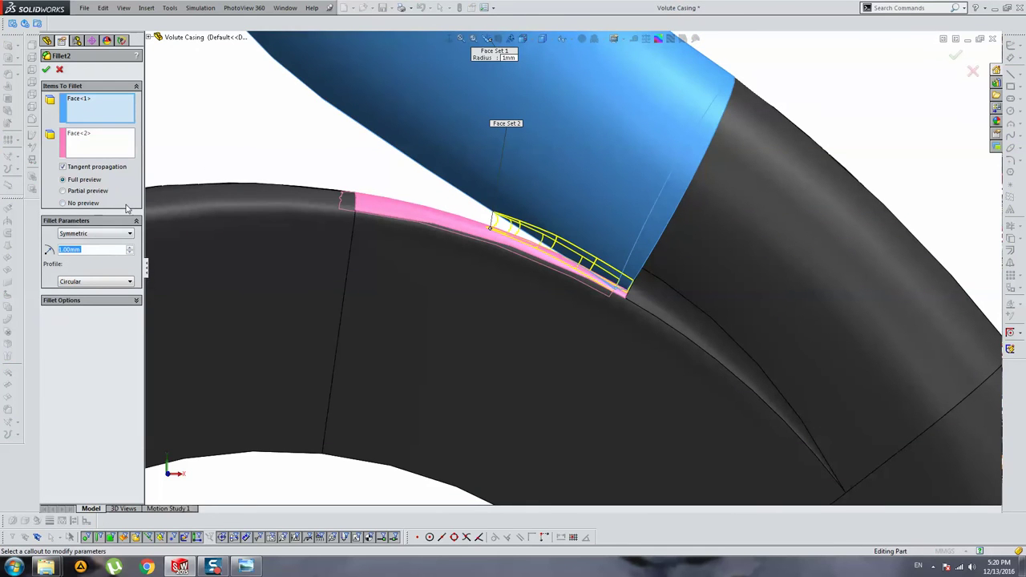
text(2)
key(Return)
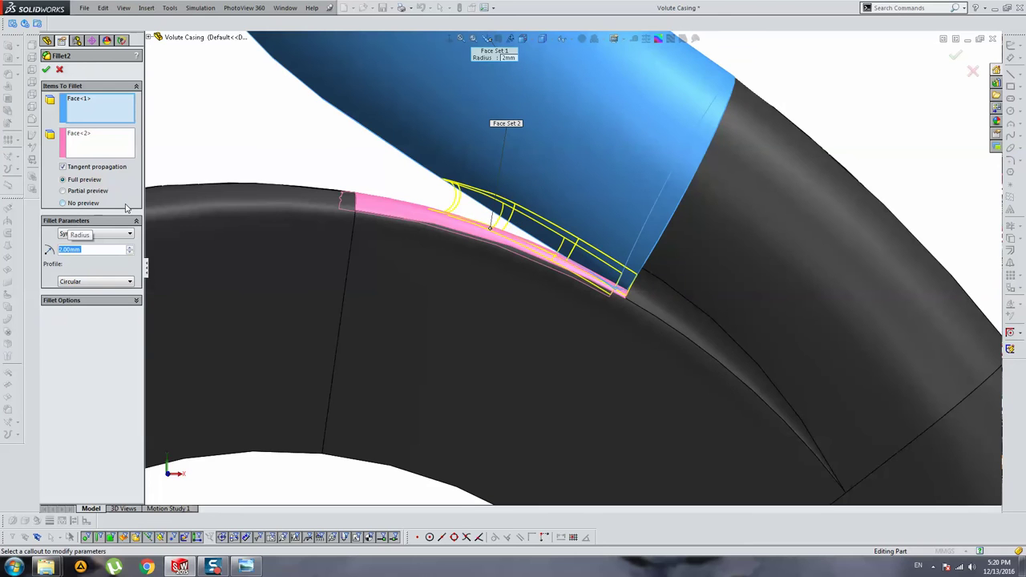
text(3)
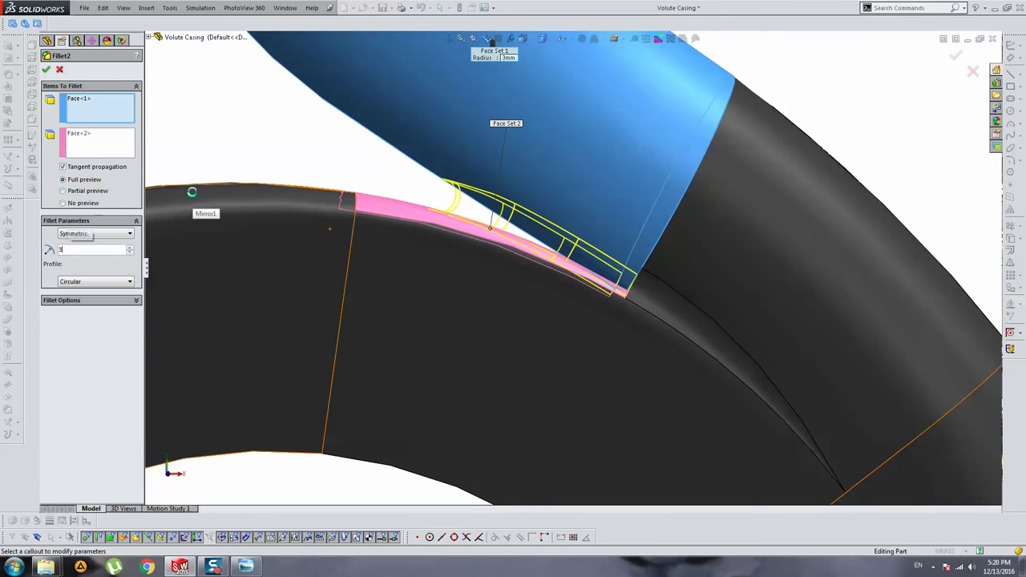
key(Return)
text(2.5)
key(Return)
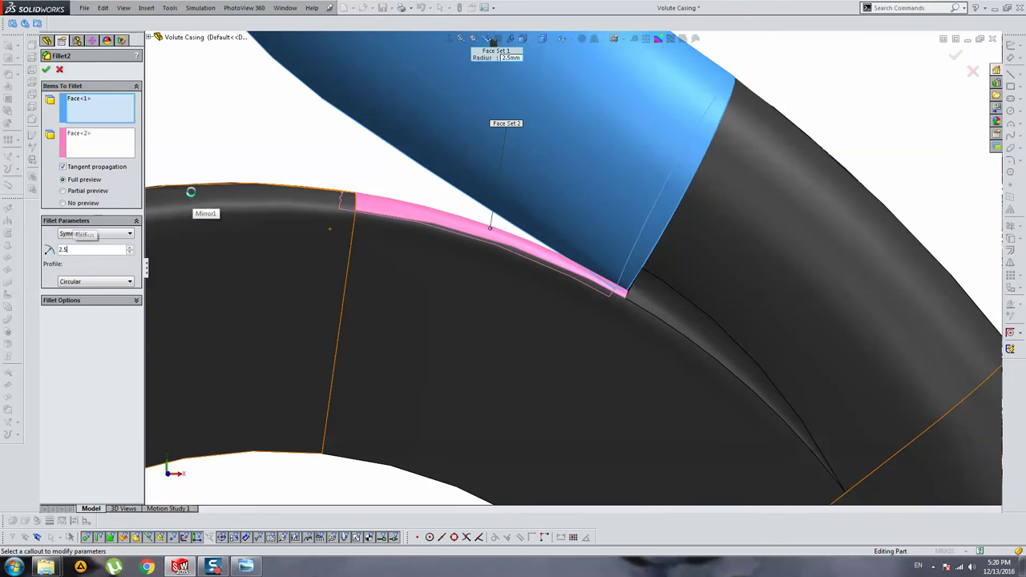
key(Return)
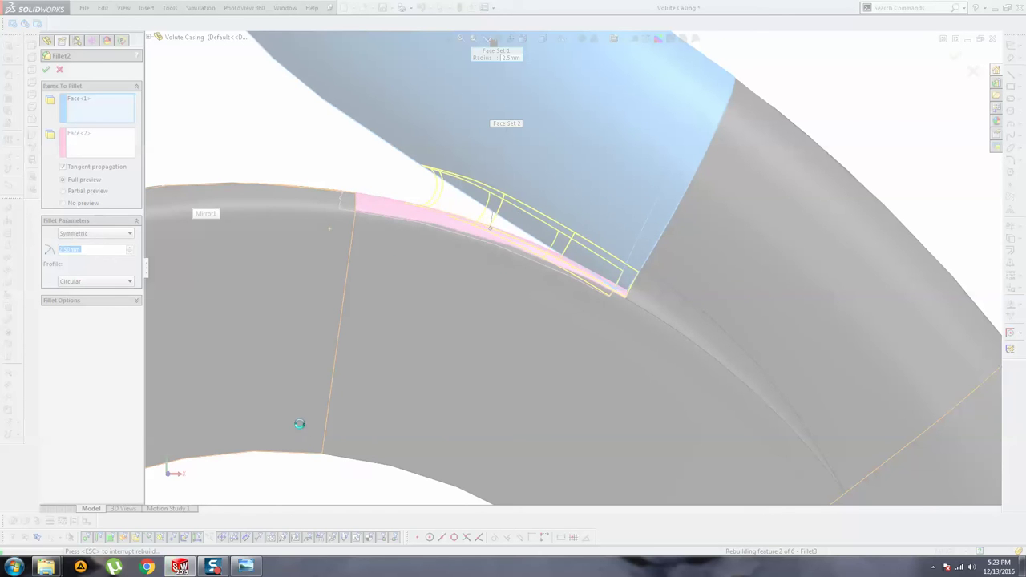
Delete Fillet3, Fillet4 and Fillet5 together, then inspect the boss-to-scroll junction.
scroll(475, 244, down, 3)
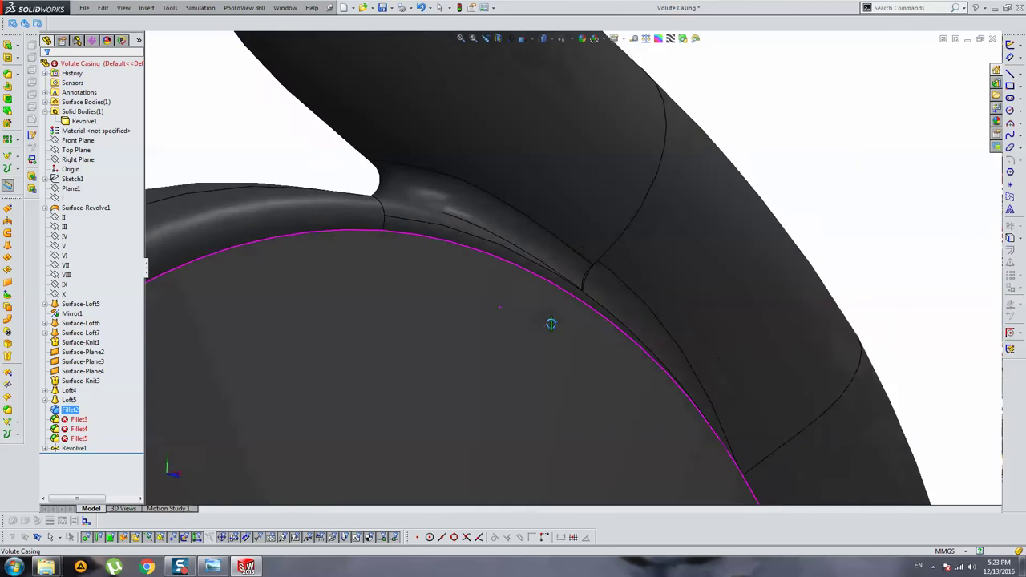
middle_drag(550, 323, 437, 351)
mouse_move(540, 318)
middle_down()
mouse_move(614, 297)
mouse_move(360, 275)
mouse_move(362, 297)
mouse_move(381, 278)
mouse_move(305, 321)
middle_up()
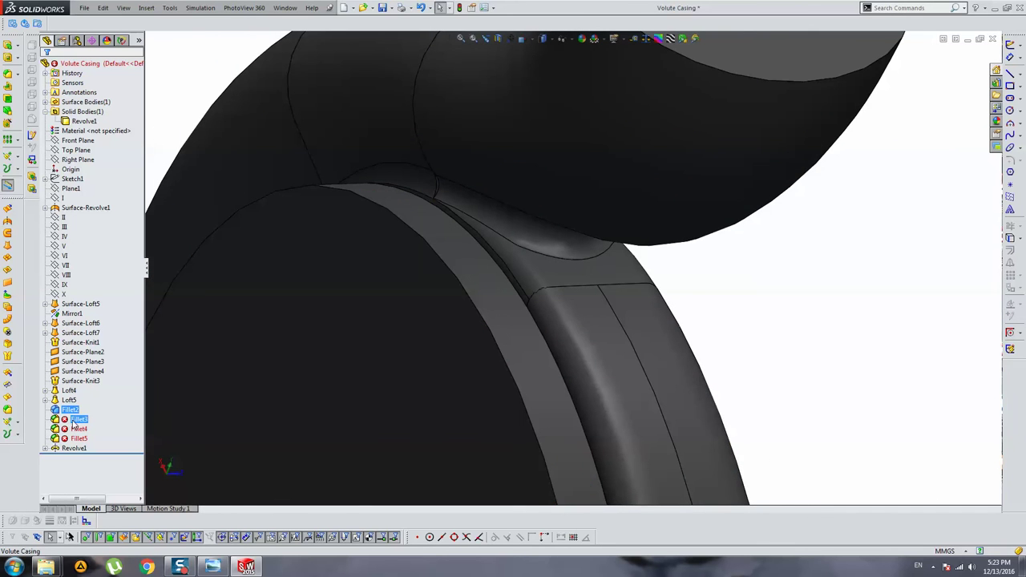
shift+click(71, 439)
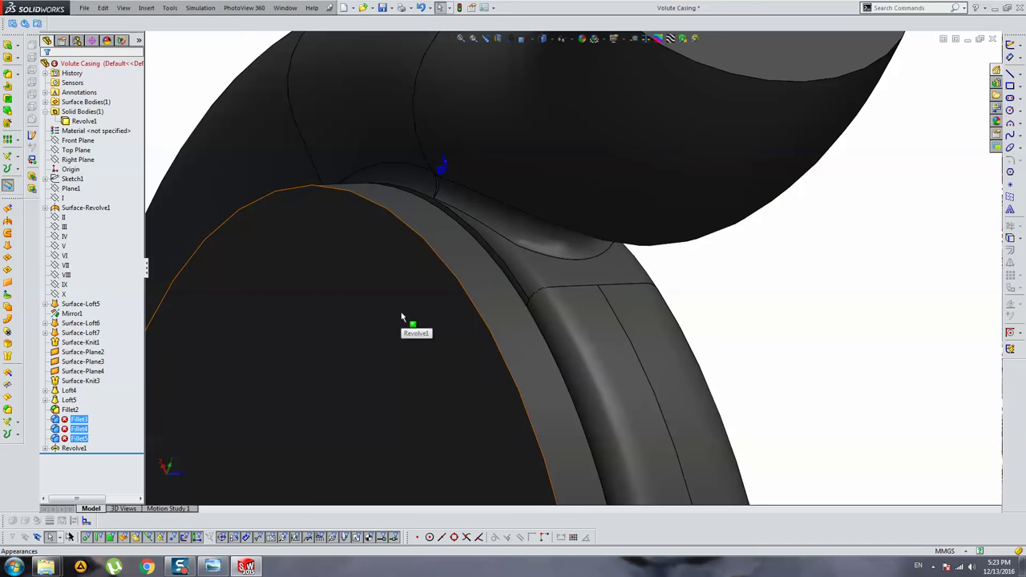
key(Delete)
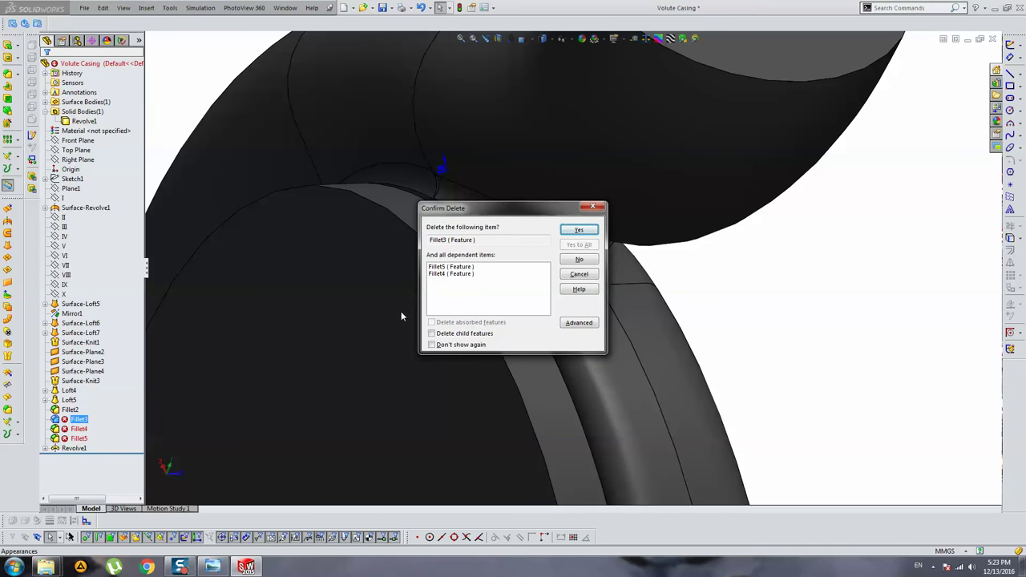
key(Return)
middle_drag(421, 274, 435, 192)
scroll(435, 208, down, 3)
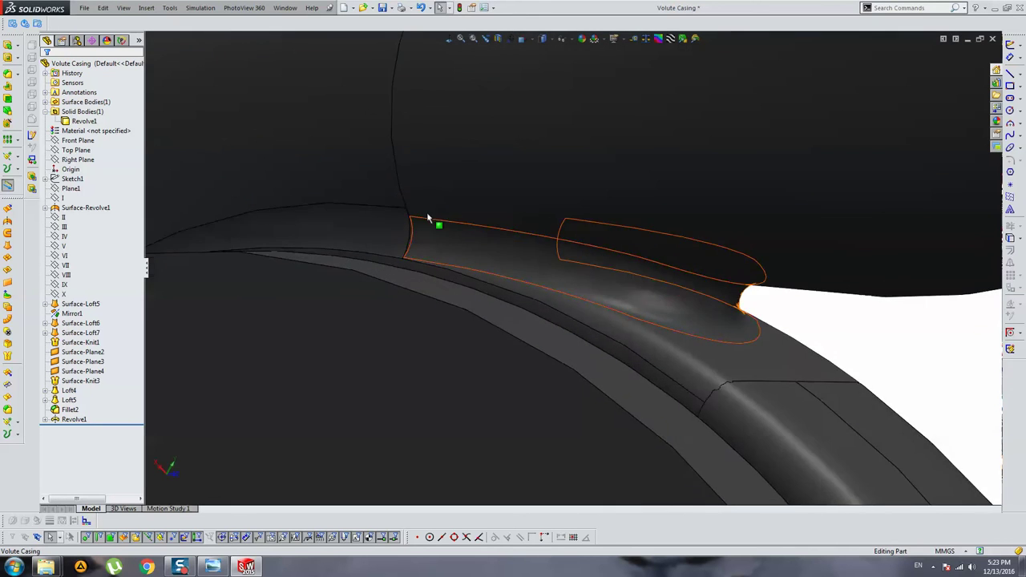
scroll(429, 232, down, 3)
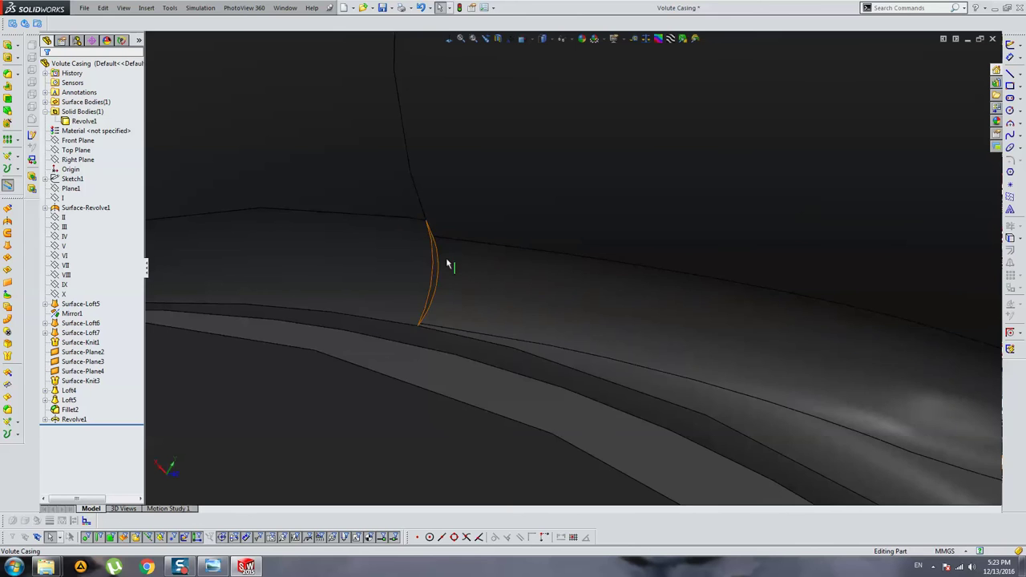
scroll(760, 343, up, 3)
scroll(569, 287, up, 3)
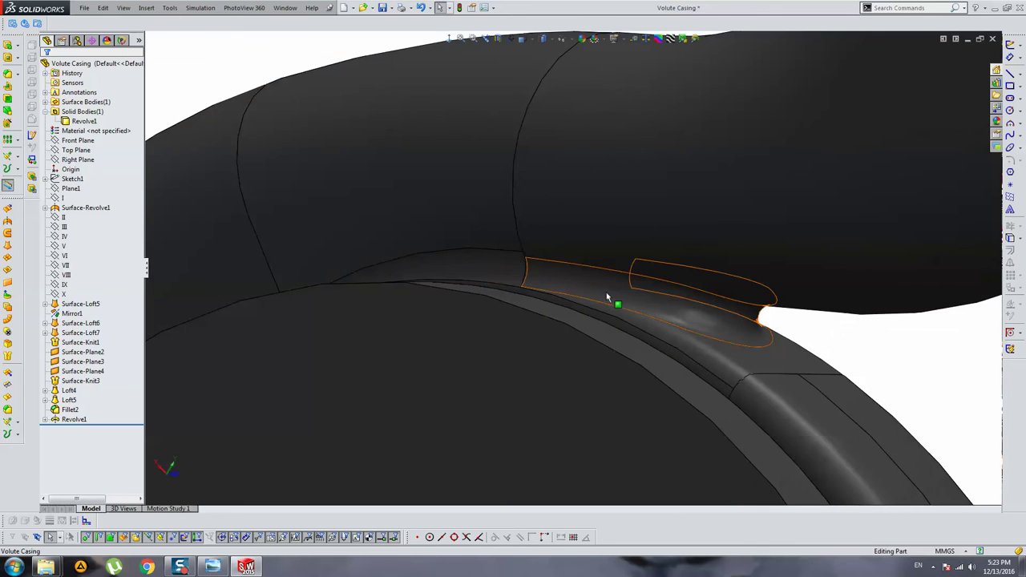
mouse_move(852, 307)
middle_down()
mouse_move(806, 336)
mouse_move(762, 325)
middle_up()
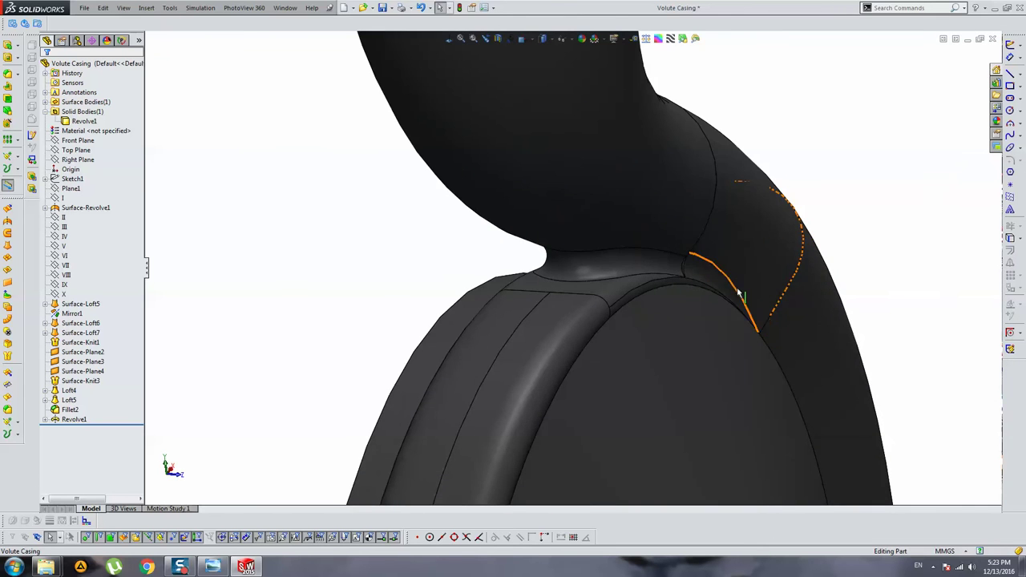
Select the Fillet2 junction face and begin editing the Fillet2 feature.
scroll(668, 291, down, 2)
scroll(652, 280, down, 3)
scroll(586, 230, down, 2)
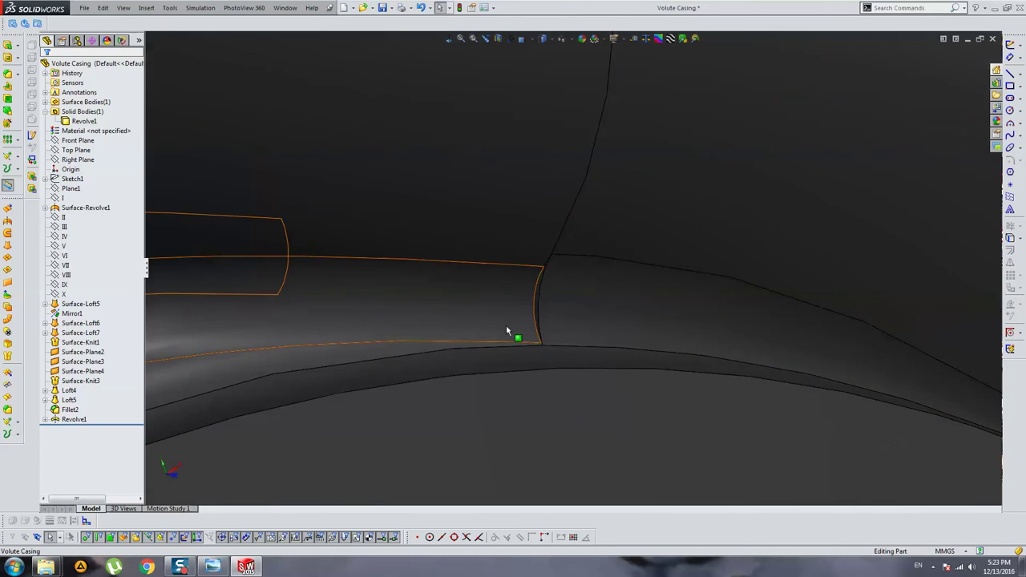
scroll(433, 305, up, 2)
click(457, 291)
mouse_move(470, 294)
middle_down()
mouse_move(477, 257)
mouse_move(443, 286)
mouse_move(497, 281)
mouse_move(527, 293)
middle_up()
scroll(526, 286, down, 3)
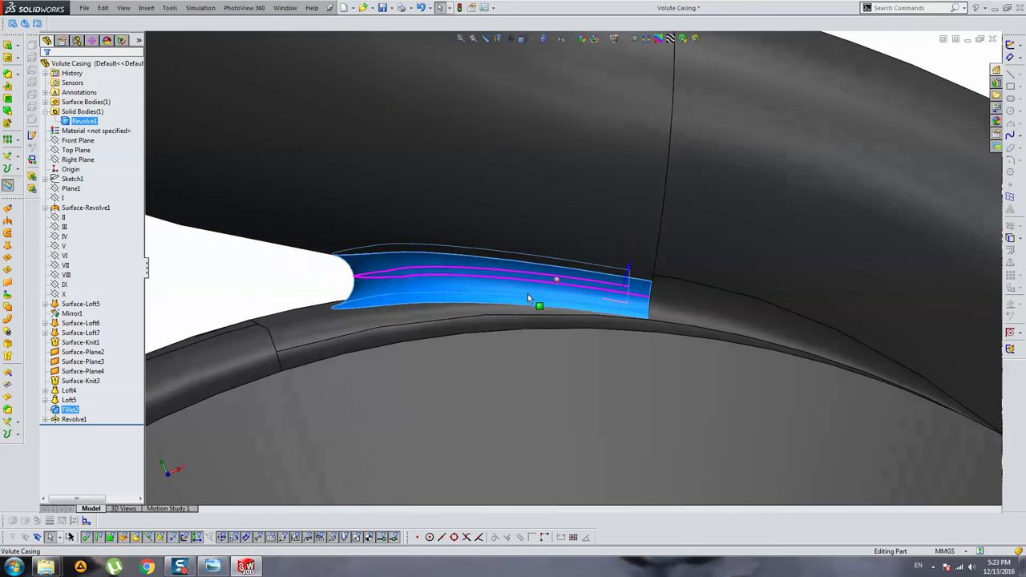
middle_drag(618, 273, 630, 276)
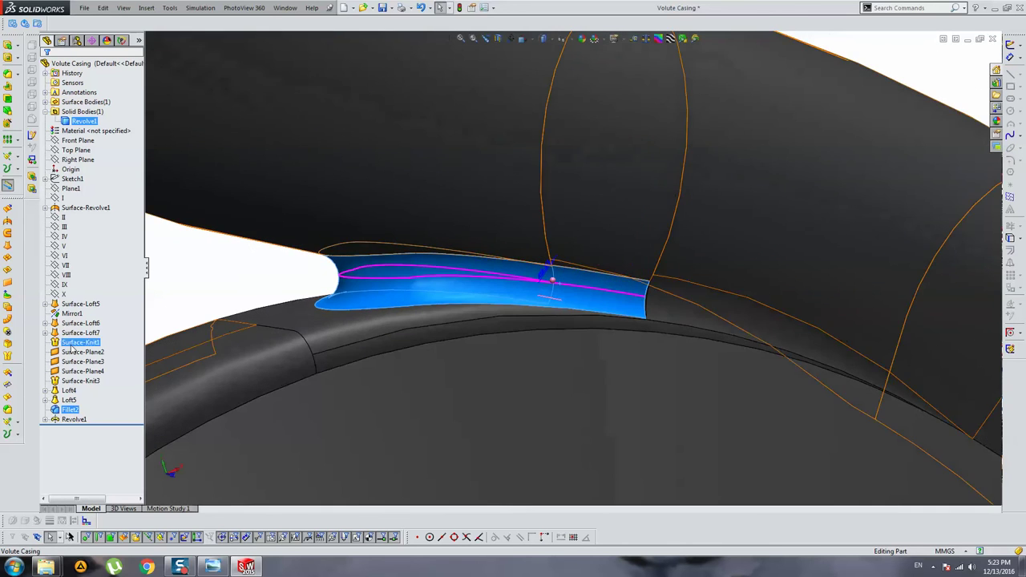
right_click(67, 409)
click(70, 361)
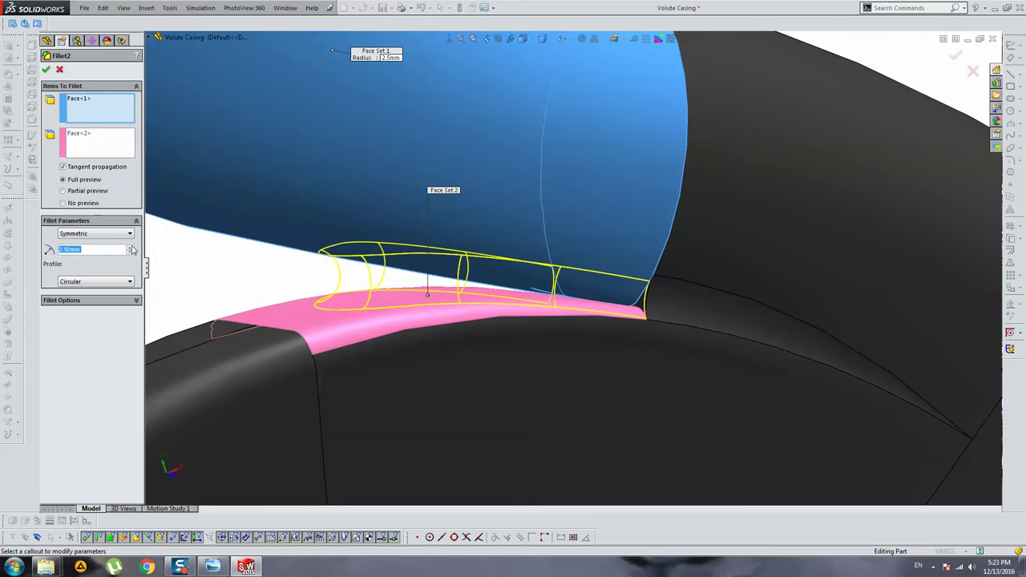
Preview Fillet2 radii of 2.6, 2.8 and 3 mm, settling on 2.90 mm.
text(2.6)
key(Return)
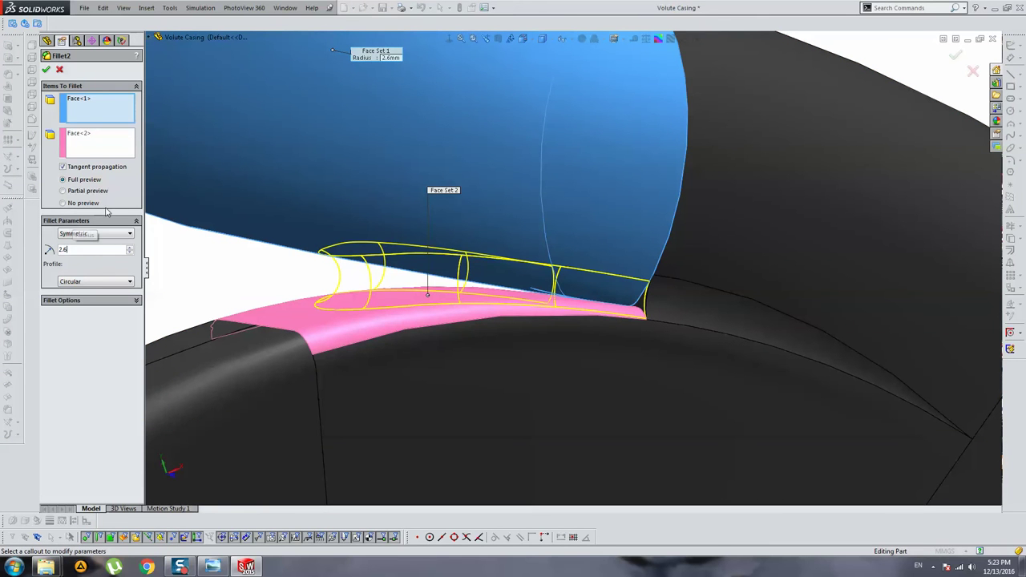
text(2.8)
key(Return)
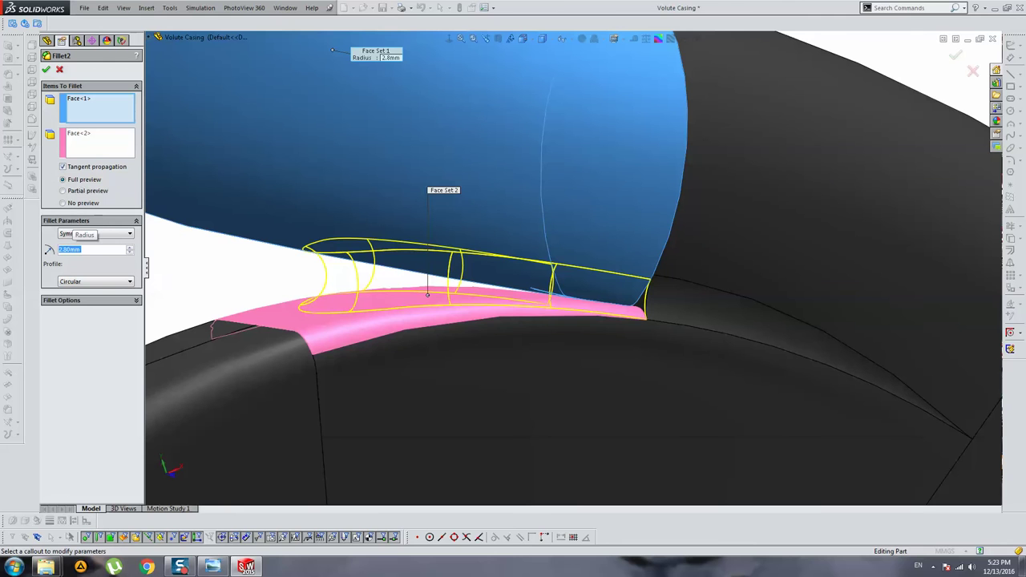
text(3)
key(Return)
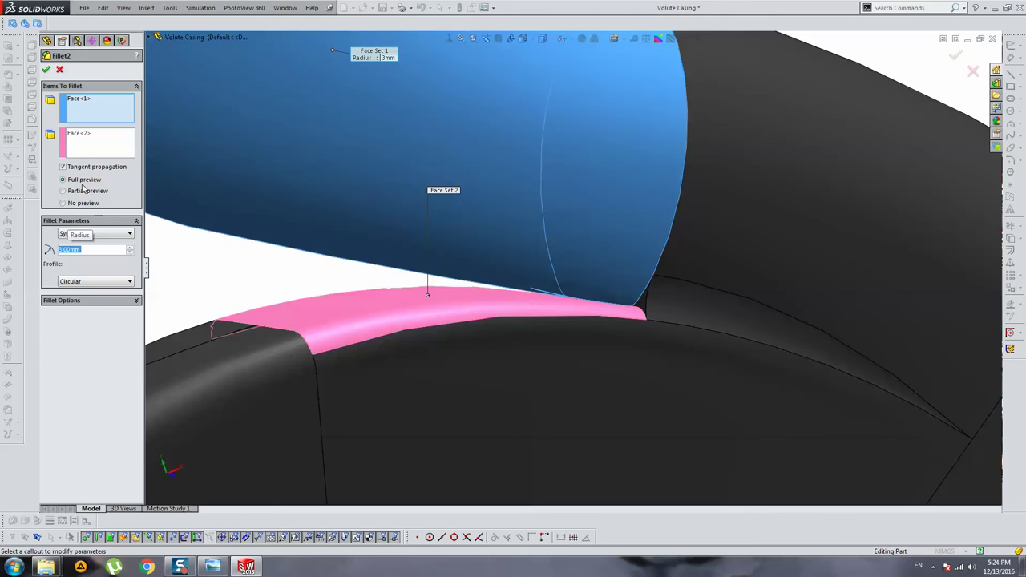
text(2.95)
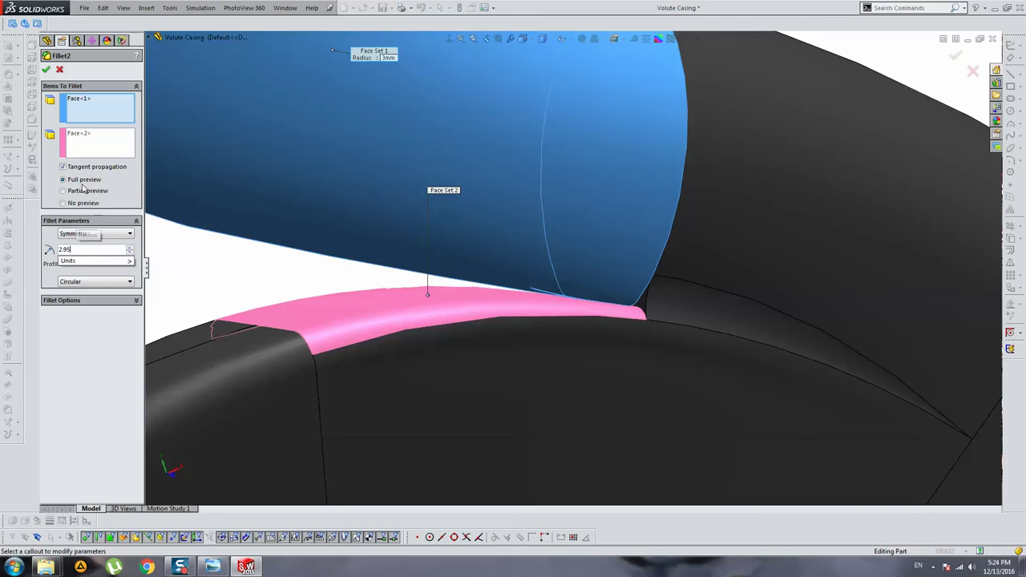
key(Return)
text(2.9)
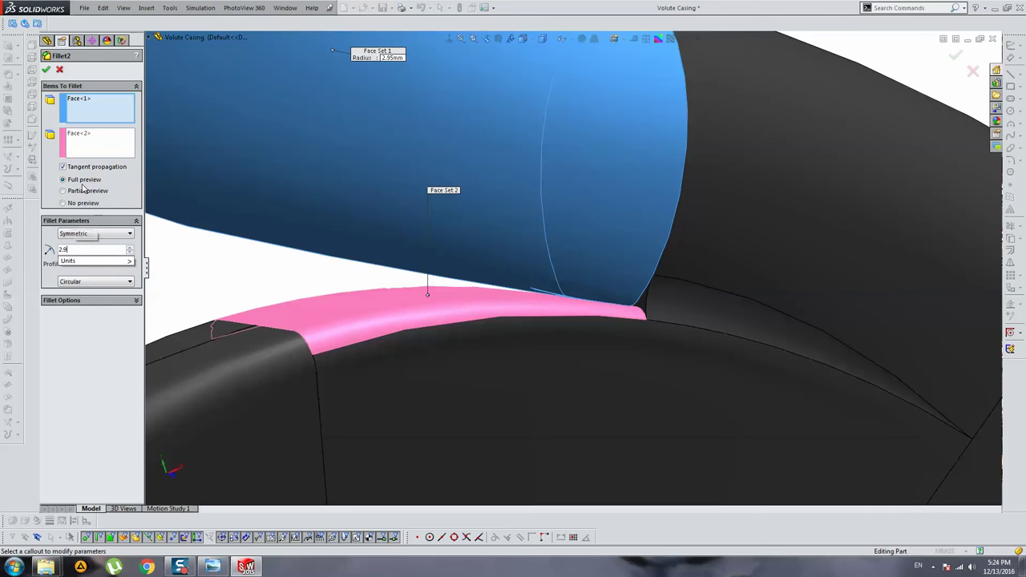
key(Return)
Check the 2.90 mm fillet preview around the junction and accept the edit.
scroll(711, 297, up, 3)
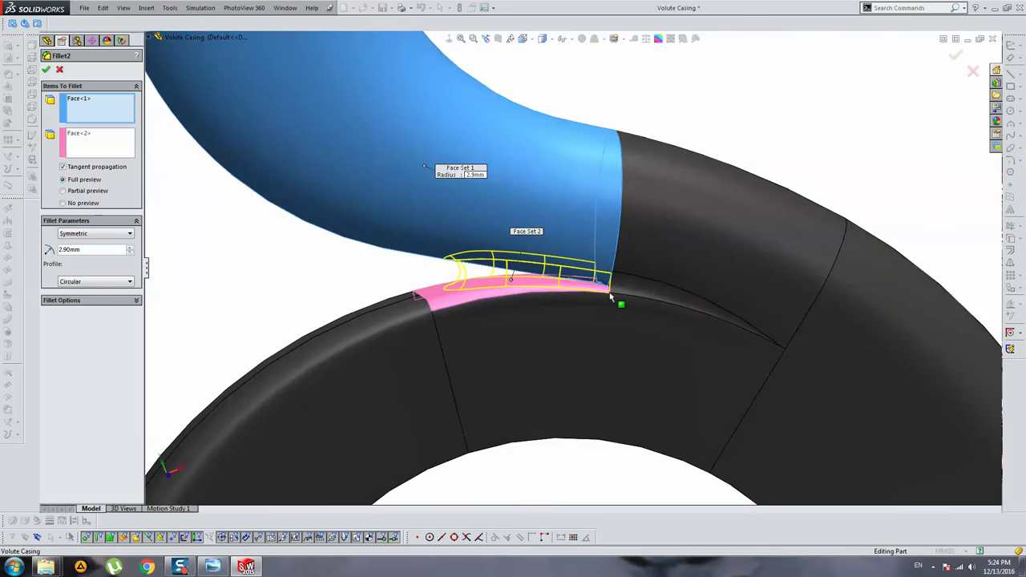
scroll(618, 304, down, 3)
scroll(607, 257, down, 2)
mouse_move(574, 248)
middle_down()
mouse_move(634, 224)
mouse_move(598, 217)
mouse_move(600, 235)
mouse_move(618, 248)
mouse_move(614, 265)
mouse_move(596, 232)
mouse_move(579, 252)
mouse_move(607, 232)
mouse_move(632, 238)
middle_up()
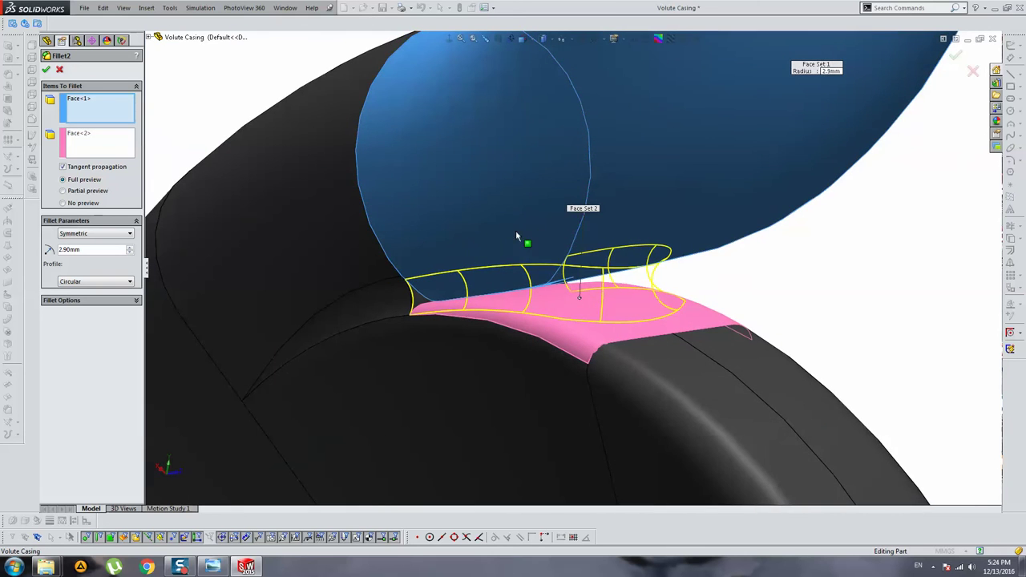
mouse_move(515, 237)
middle_down()
mouse_move(508, 232)
mouse_move(470, 275)
middle_up()
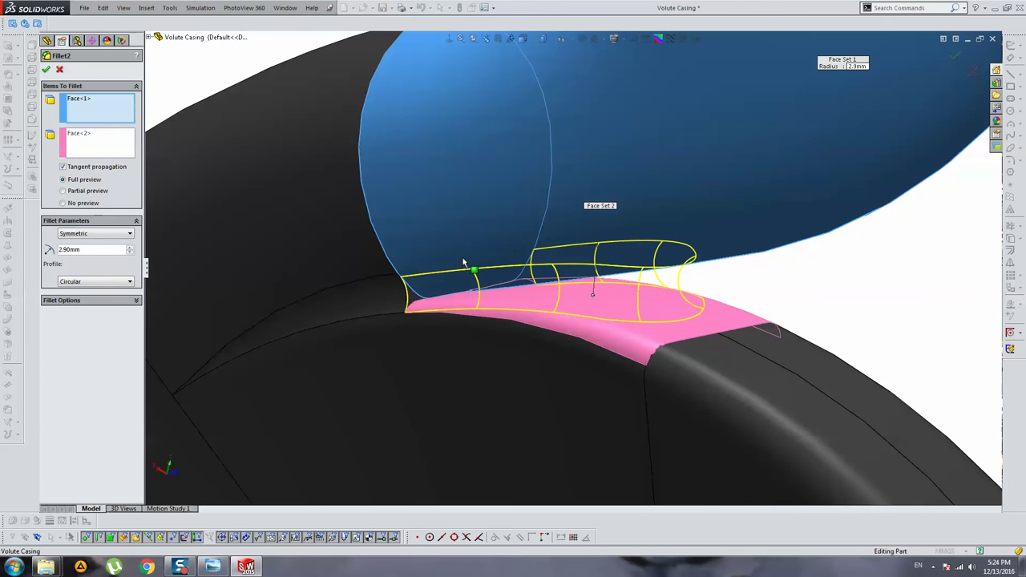
key(Return)
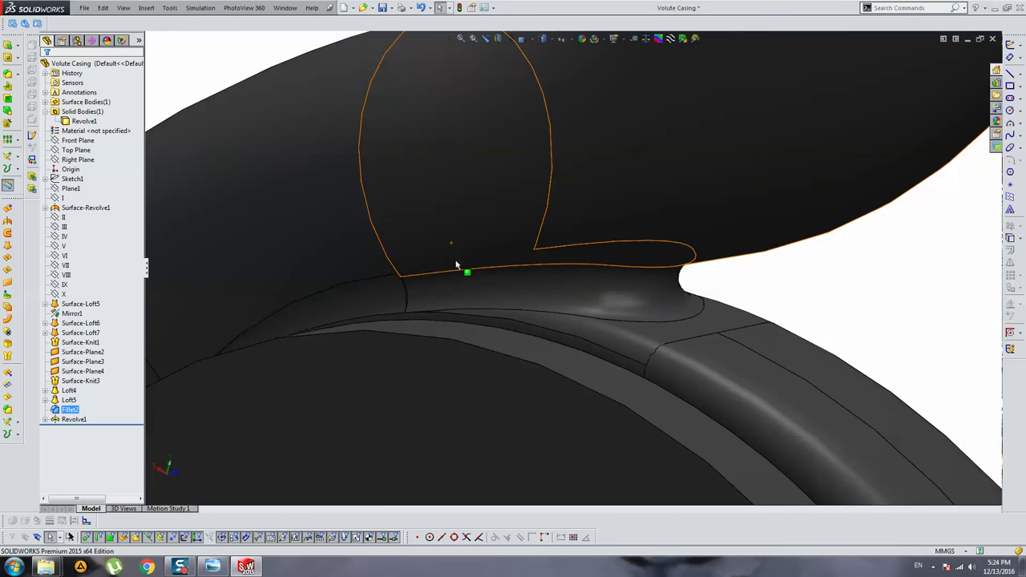
Suppress the Revolve1 feature so its body disappears.
mouse_move(166, 364)
middle_down()
mouse_move(406, 281)
mouse_move(435, 286)
mouse_move(465, 348)
middle_up()
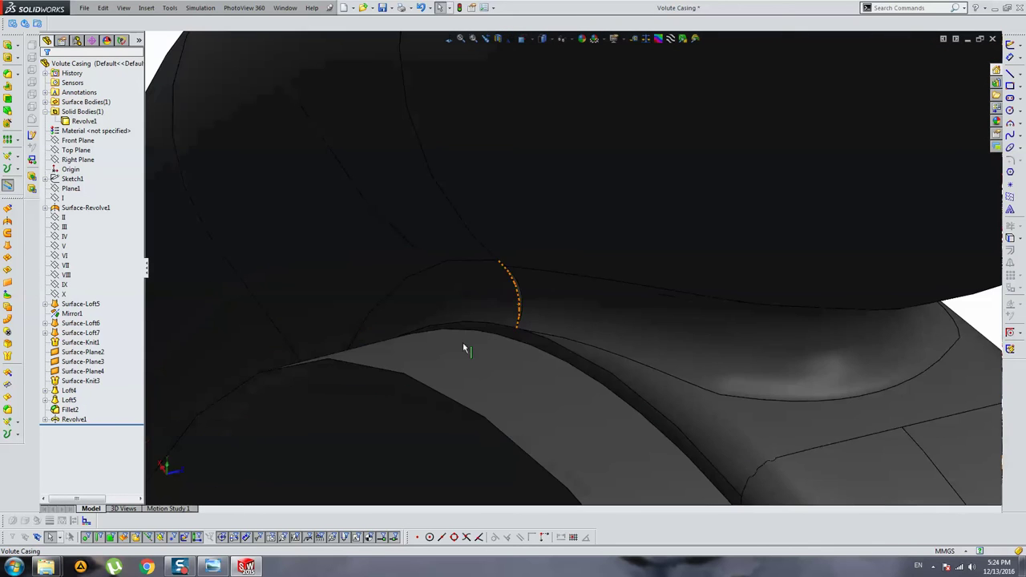
right_click(74, 419)
click(112, 371)
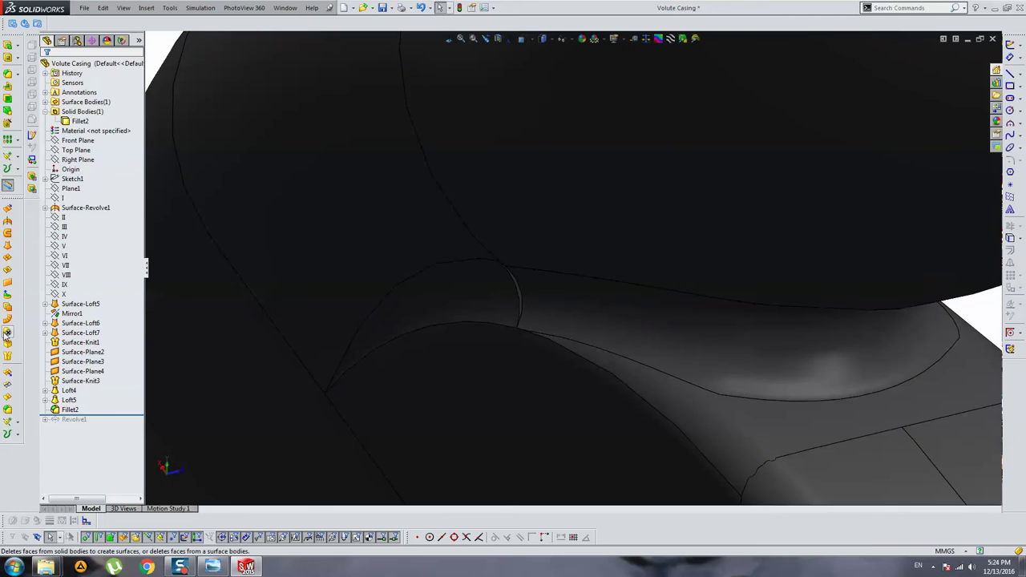
Delete and fill the thin sliver strip and its adjacent large face.
click(7, 332)
middle_drag(470, 328, 695, 188)
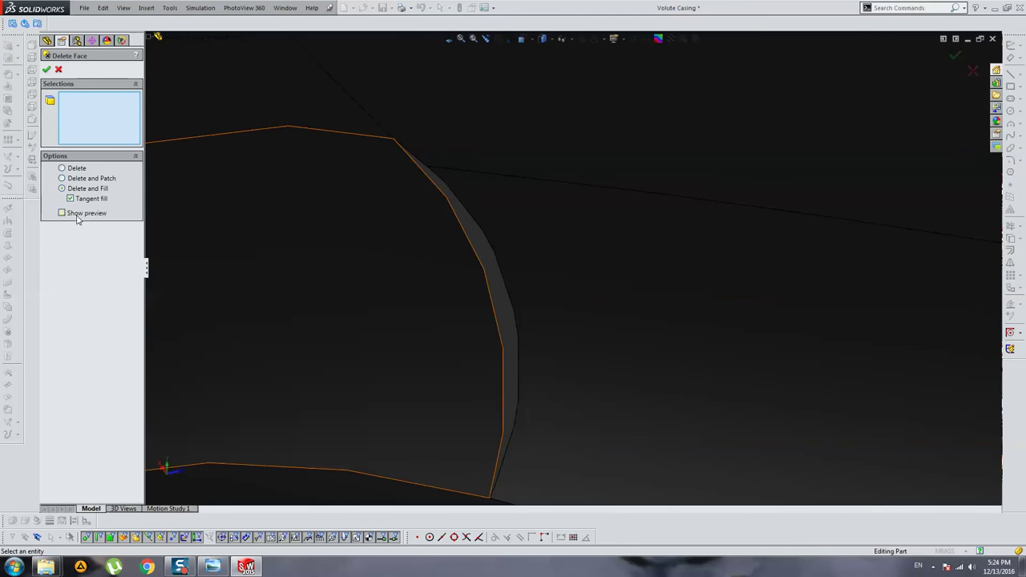
click(479, 250)
click(413, 263)
middle_drag(412, 264, 180, 217)
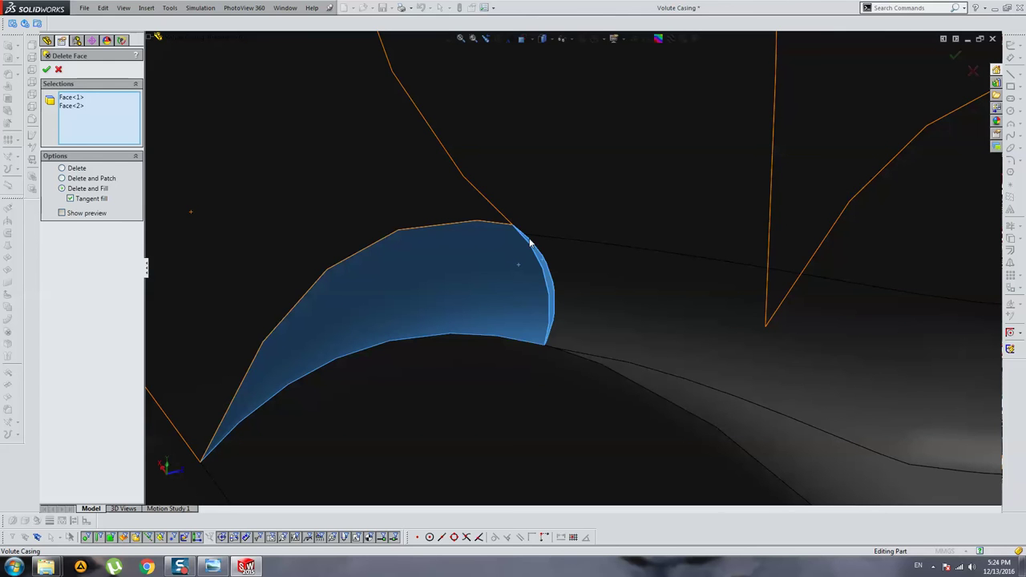
middle_drag(541, 229, 561, 257)
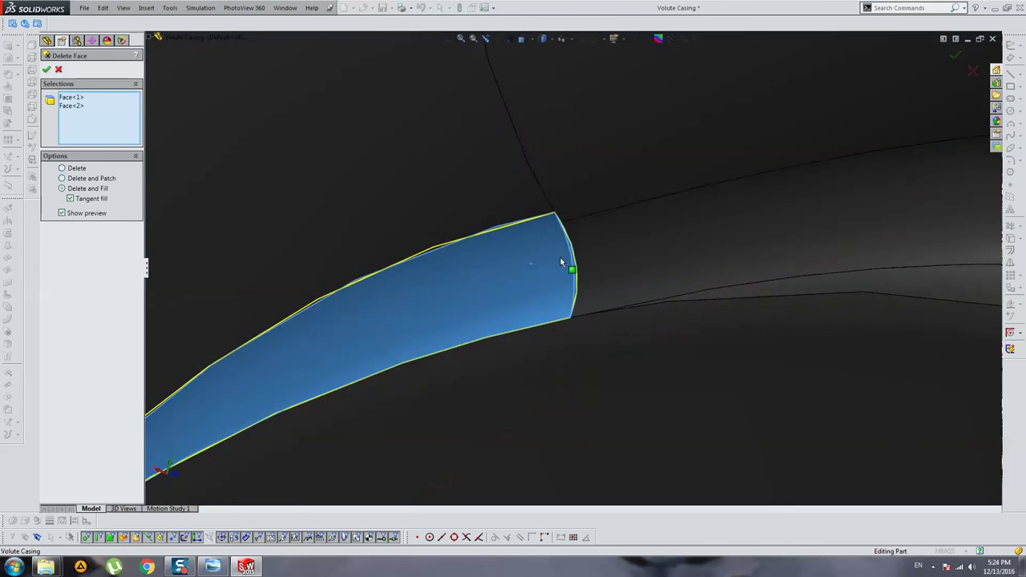
scroll(579, 216, up, 3)
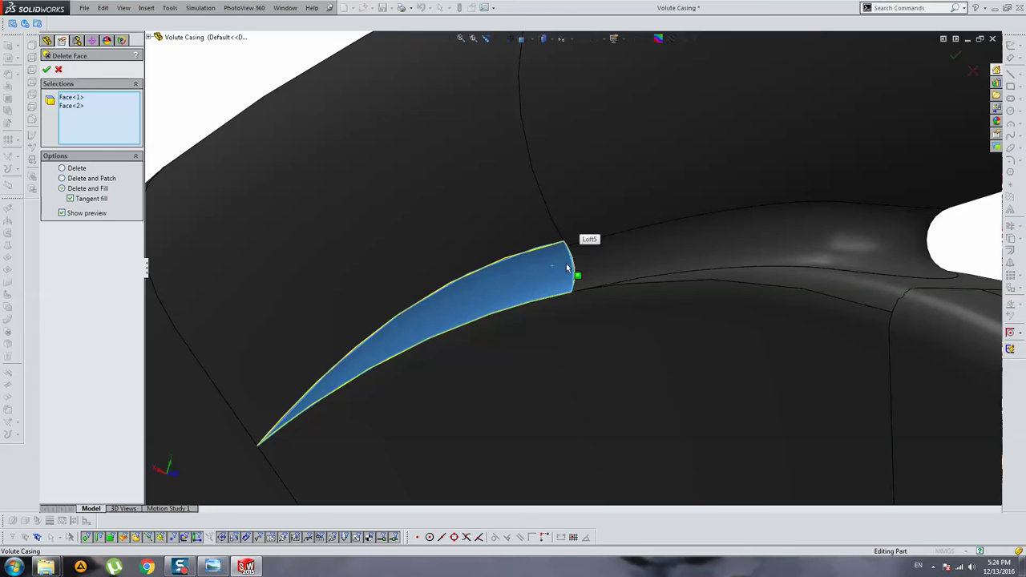
key(Return)
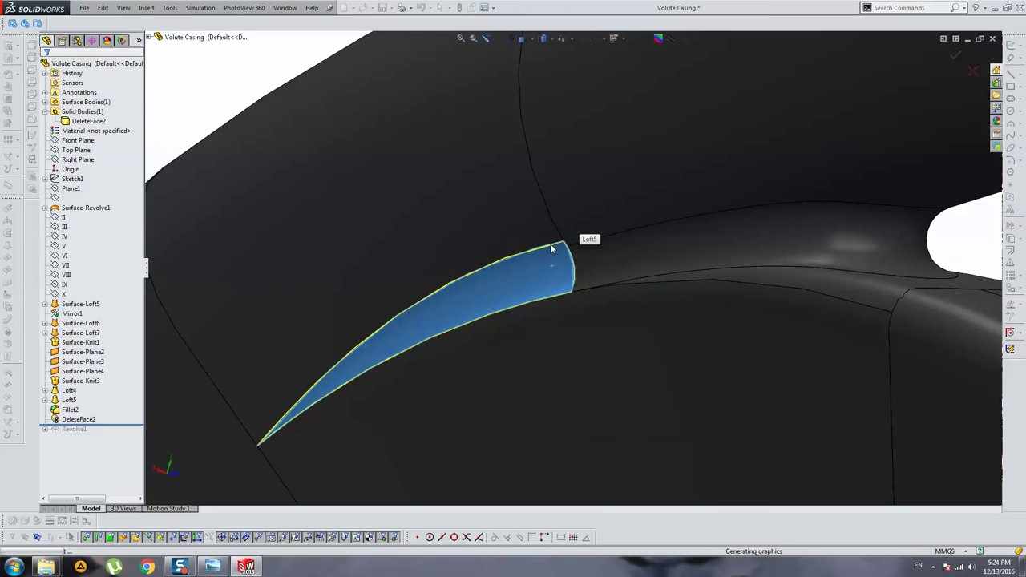
Inspect the filled area, then undo the face deletion.
mouse_move(562, 264)
middle_down()
mouse_move(527, 354)
mouse_move(607, 268)
middle_up()
scroll(529, 337, up, 5)
scroll(630, 225, down, 5)
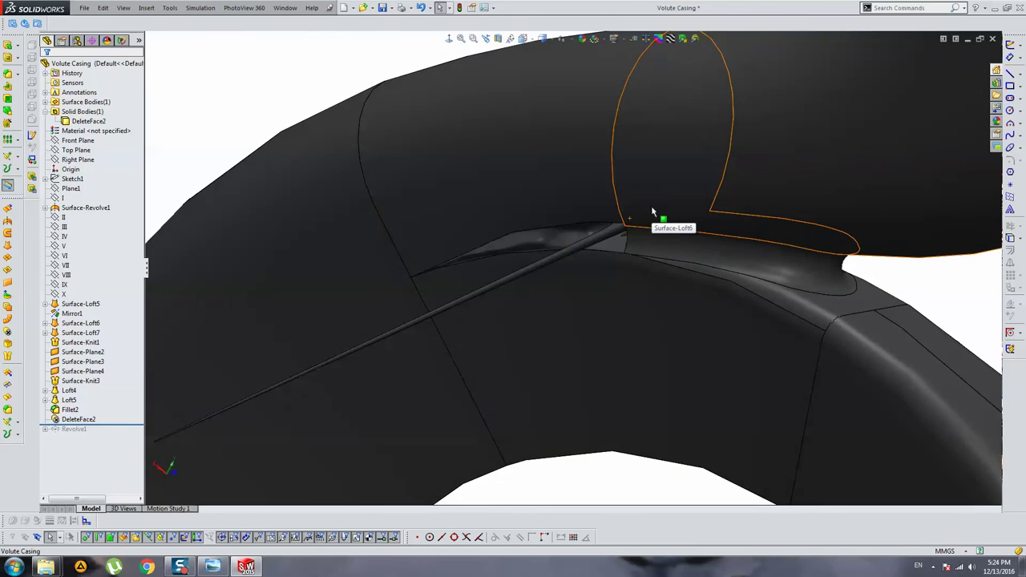
key(ctrl+z)
scroll(646, 215, down, 3)
Start a new Delete Face, selecting the thin sliver face and its large neighbour.
click(8, 343)
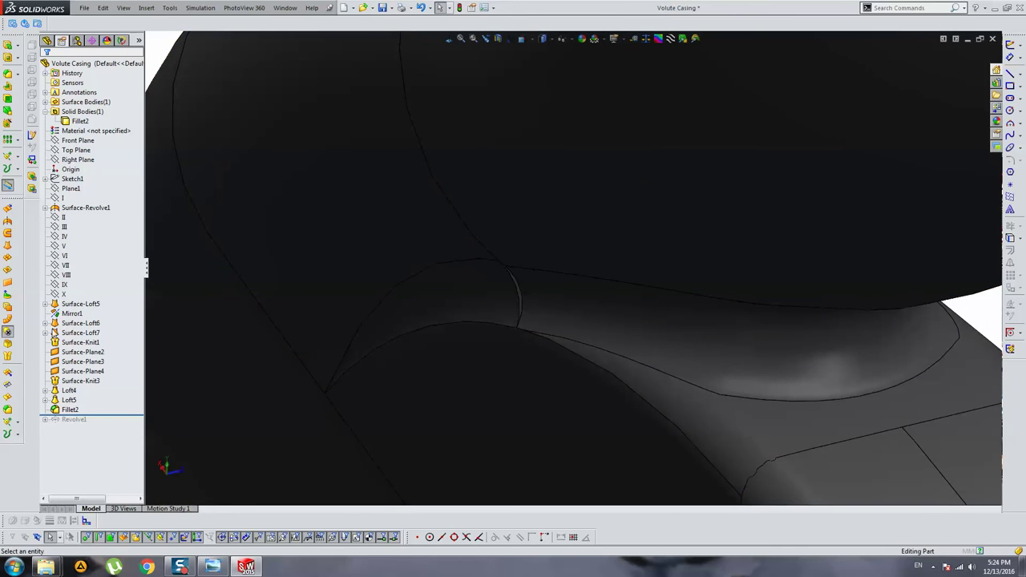
scroll(824, 350, down, 5)
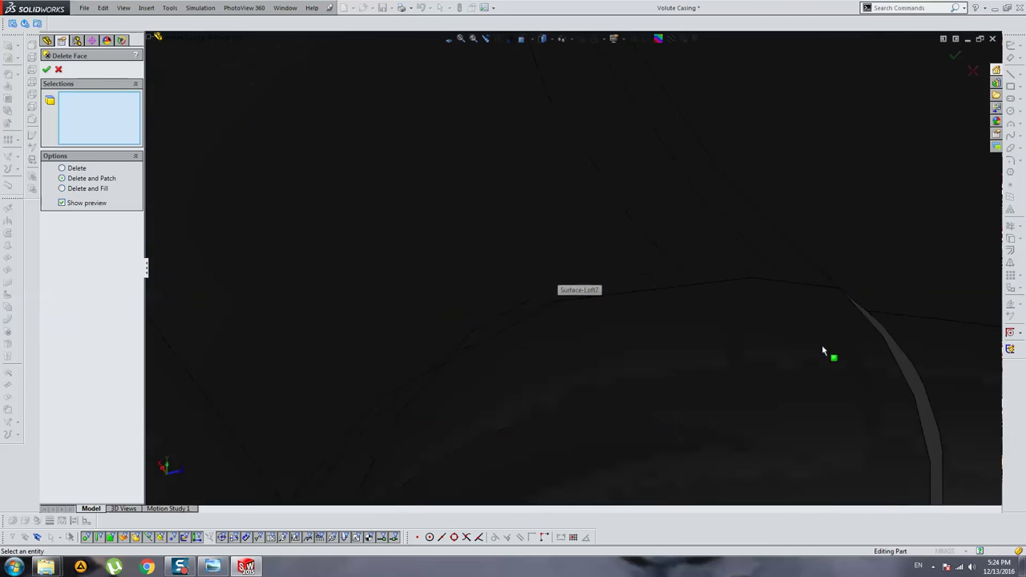
middle_drag(760, 348, 660, 299)
click(653, 296)
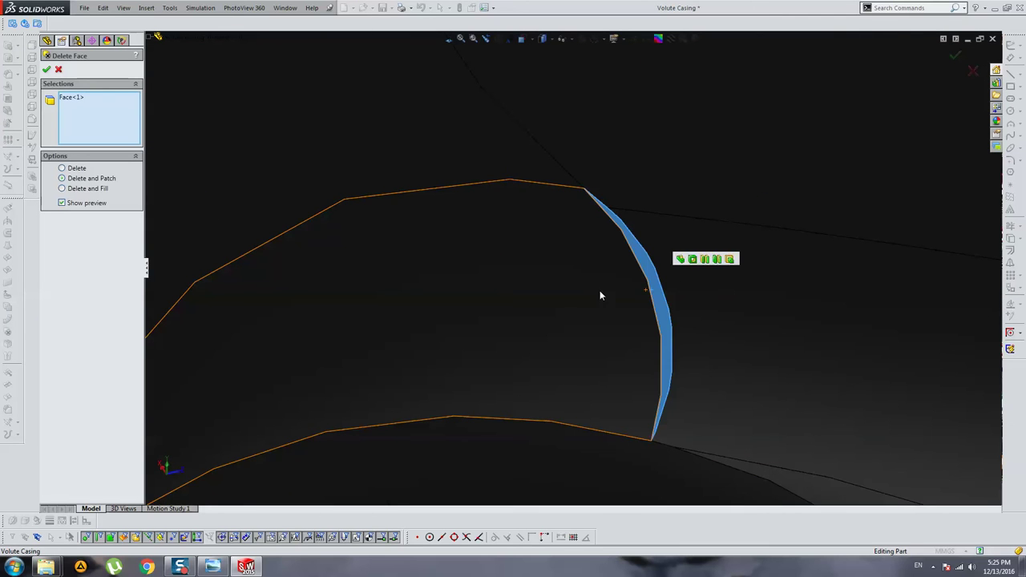
click(486, 268)
middle_drag(617, 239, 598, 247)
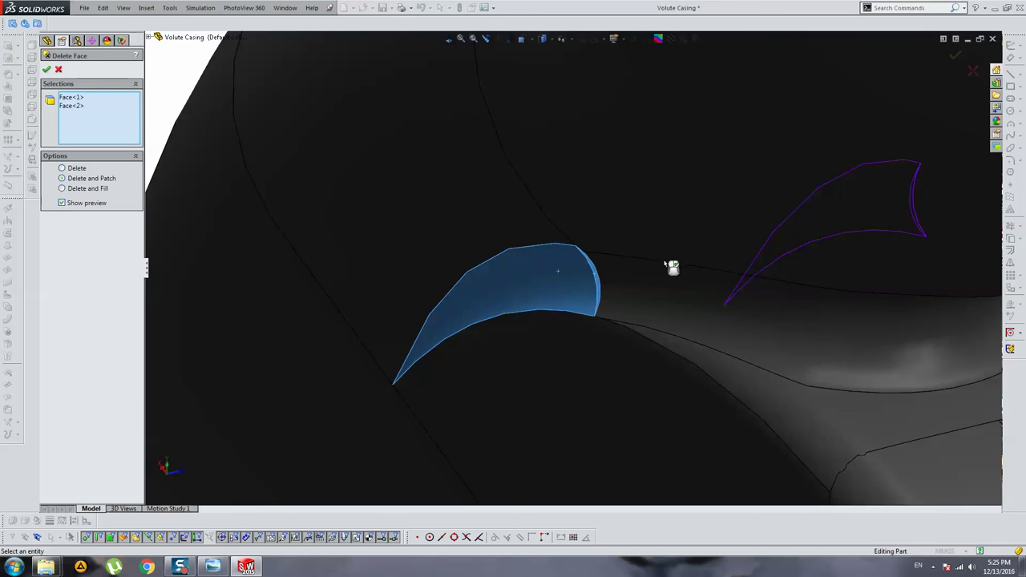
right_click(634, 287)
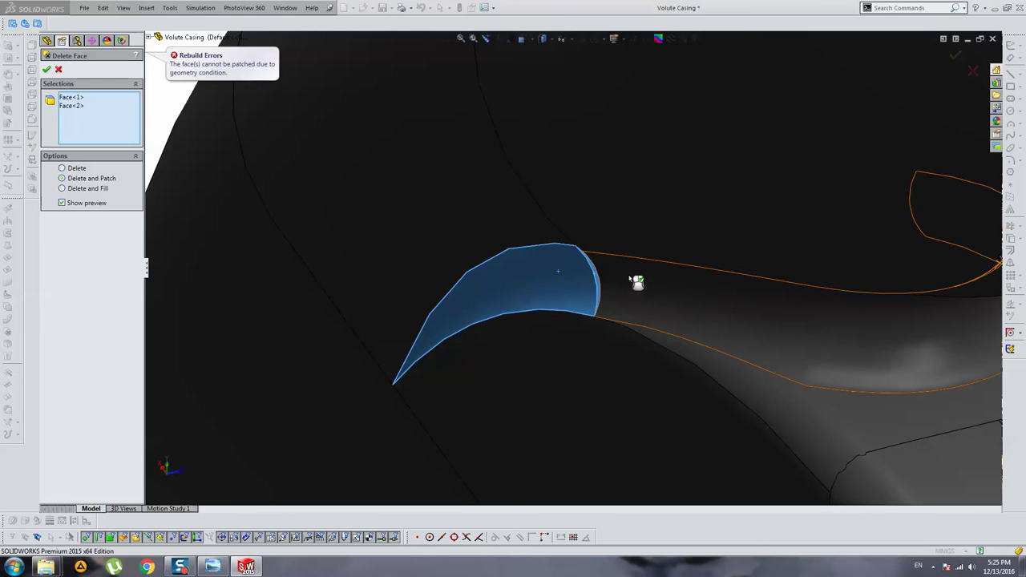
Add three more faces, switch to Delete and Fill, then back out of the deletion.
click(641, 286)
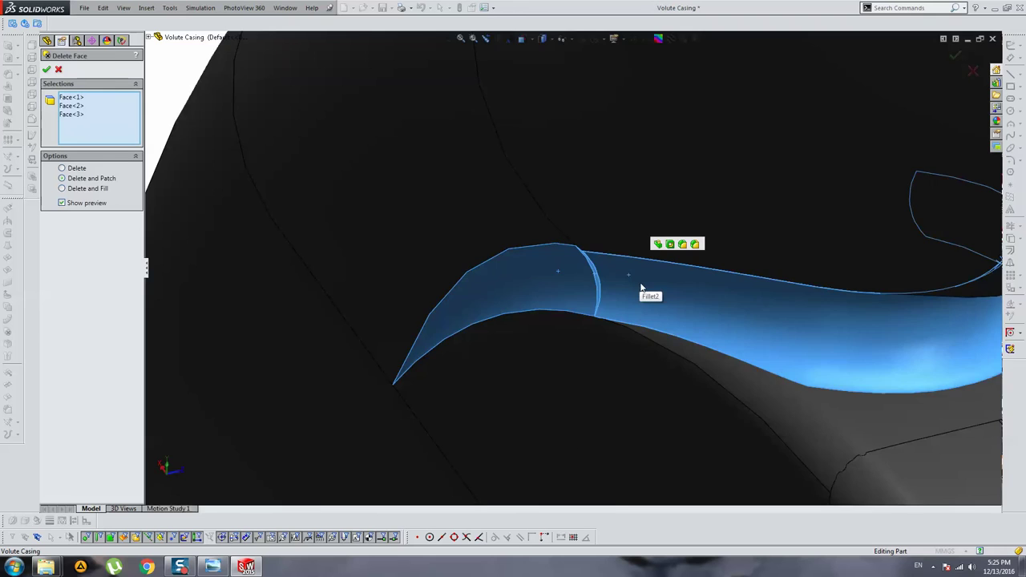
mouse_move(640, 288)
middle_down()
mouse_move(406, 249)
mouse_move(396, 268)
middle_up()
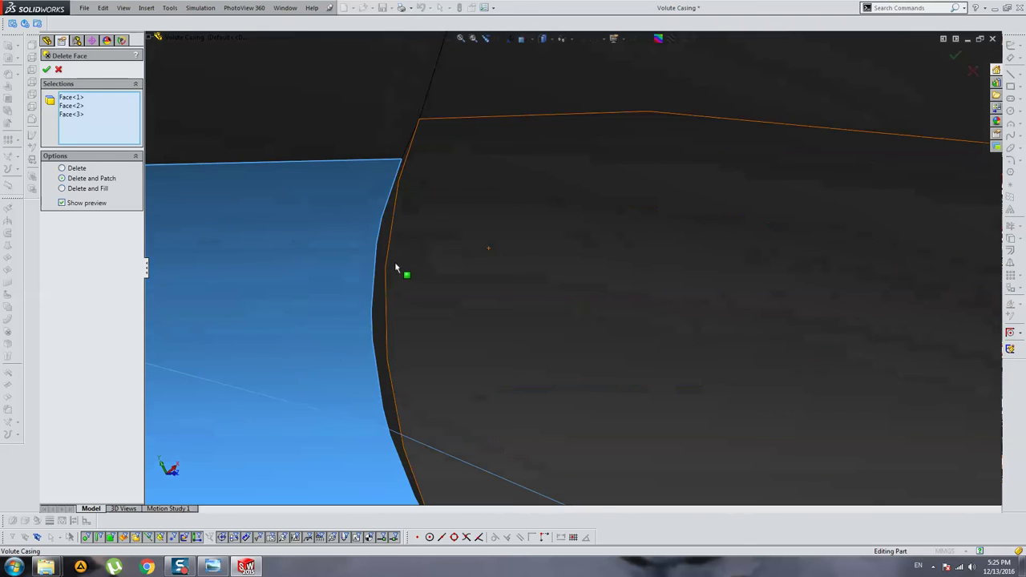
click(476, 233)
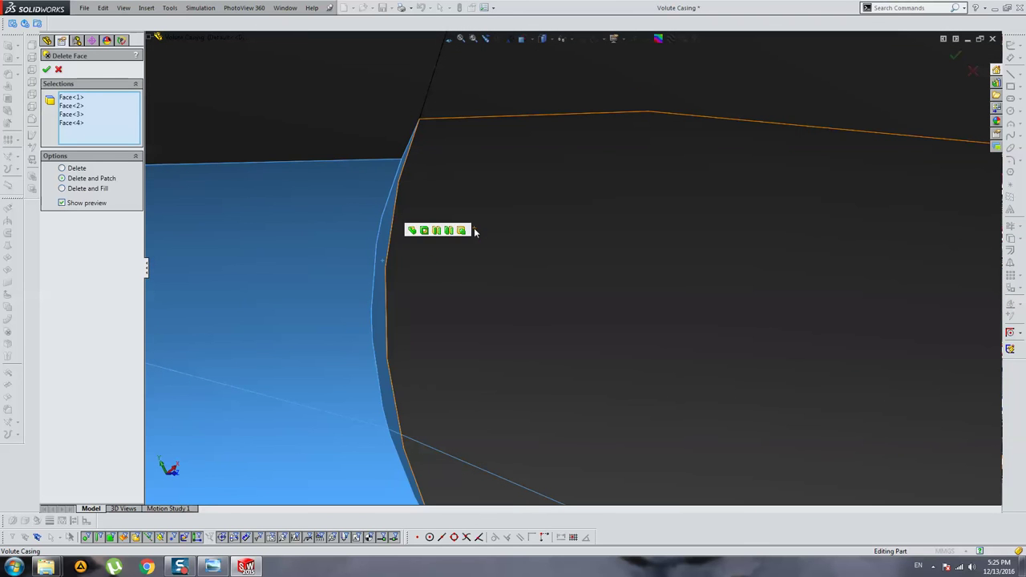
click(524, 278)
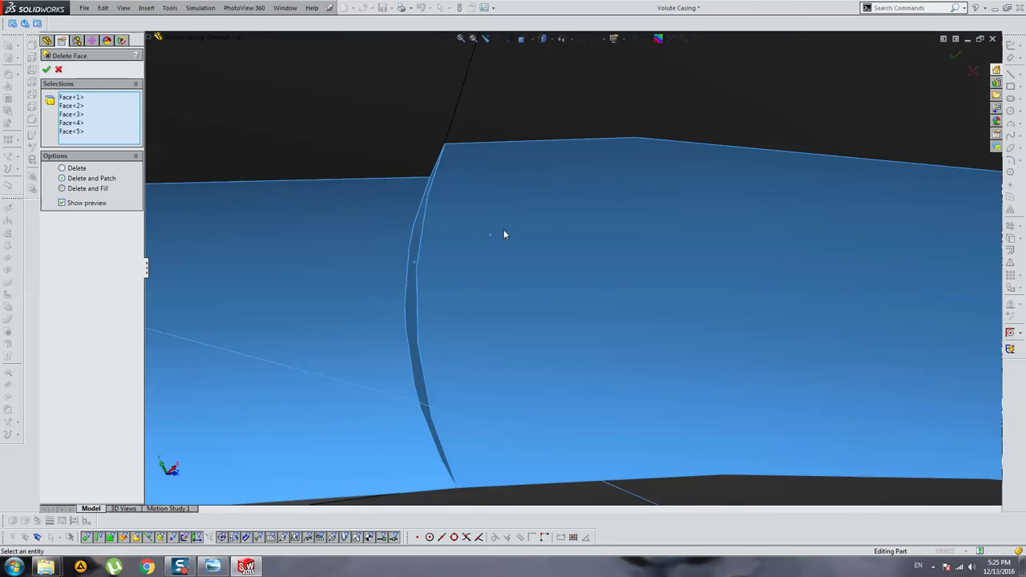
key(alt+f)
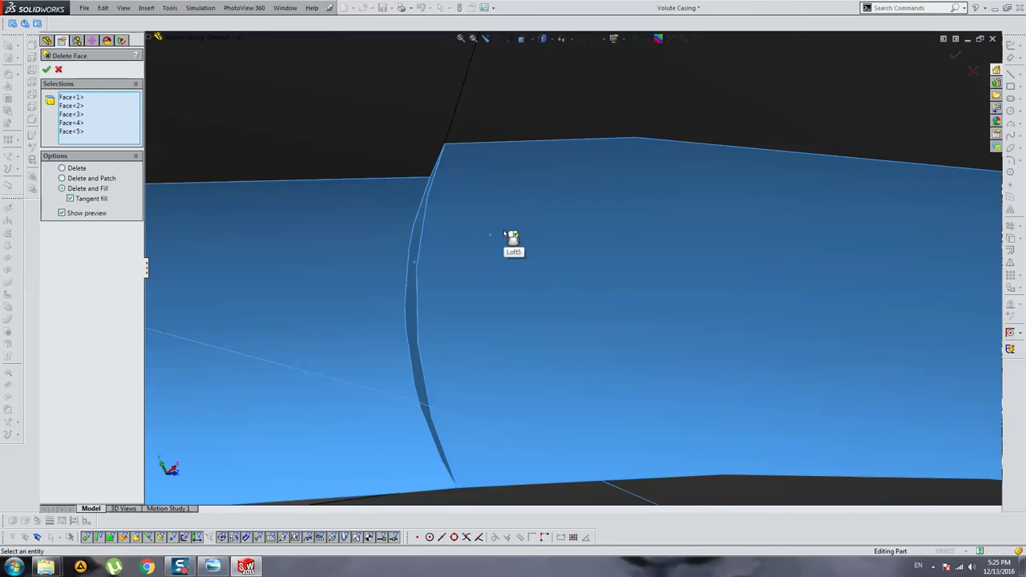
scroll(591, 267, up, 5)
scroll(587, 273, down, 6)
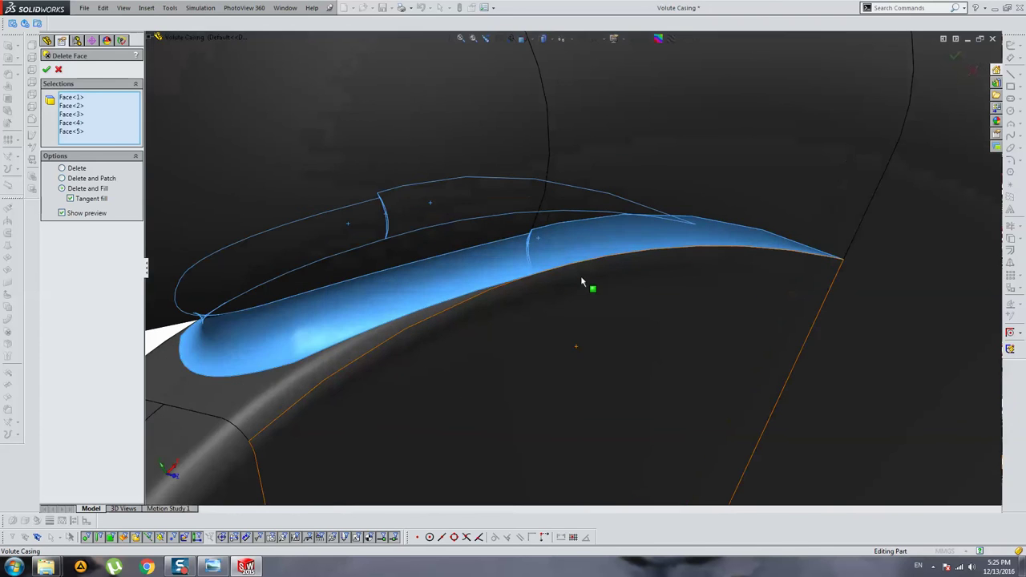
key(Return)
scroll(588, 272, up, 5)
mouse_move(554, 240)
middle_down()
mouse_move(476, 229)
mouse_move(548, 218)
mouse_move(520, 213)
mouse_move(534, 206)
mouse_move(526, 239)
mouse_move(618, 275)
mouse_move(634, 259)
mouse_move(614, 250)
mouse_move(767, 277)
mouse_move(713, 272)
middle_up()
Select the Fillet2 junction face and begin editing the Fillet2 feature.
scroll(696, 284, up, 3)
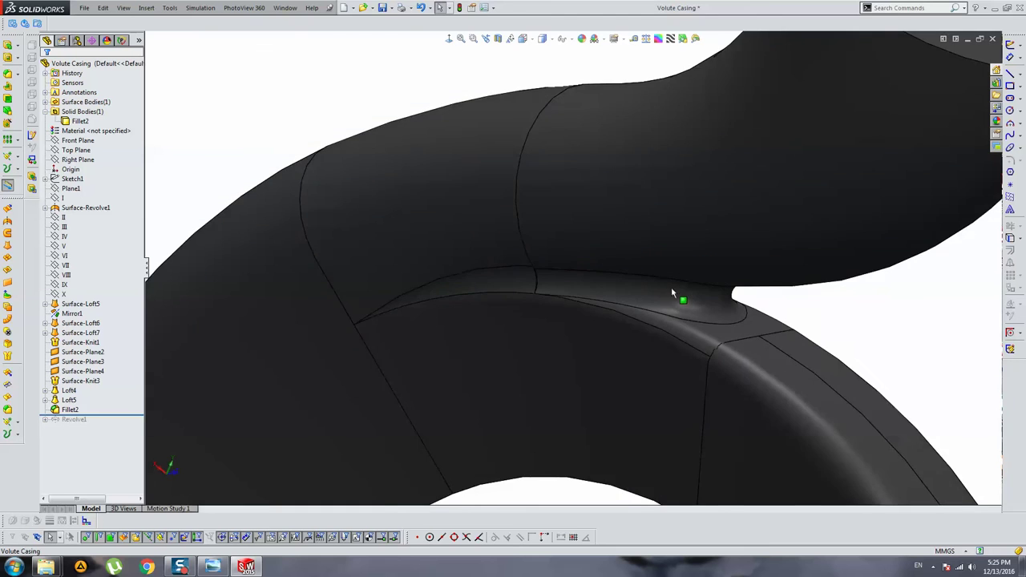
scroll(671, 287, up, 2)
scroll(630, 280, down, 2)
scroll(629, 269, down, 2)
scroll(567, 245, down, 2)
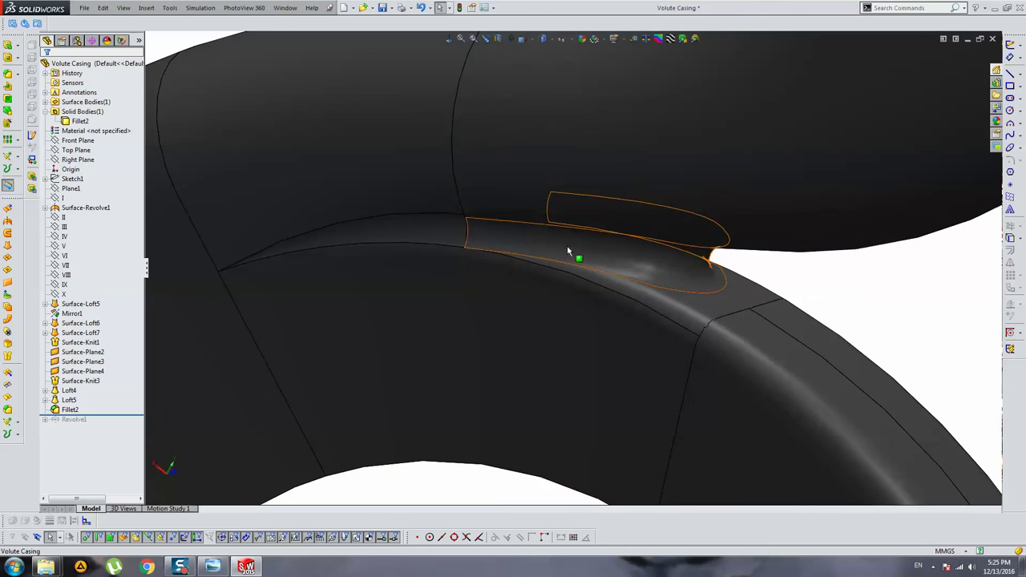
click(586, 227)
scroll(736, 341, down, 3)
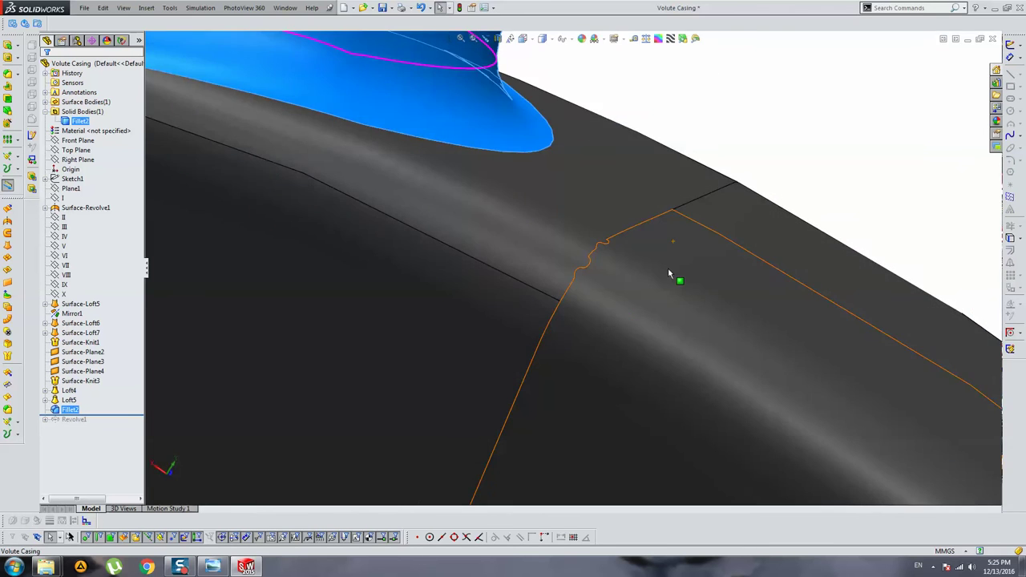
scroll(668, 268, up, 2)
right_click(343, 153)
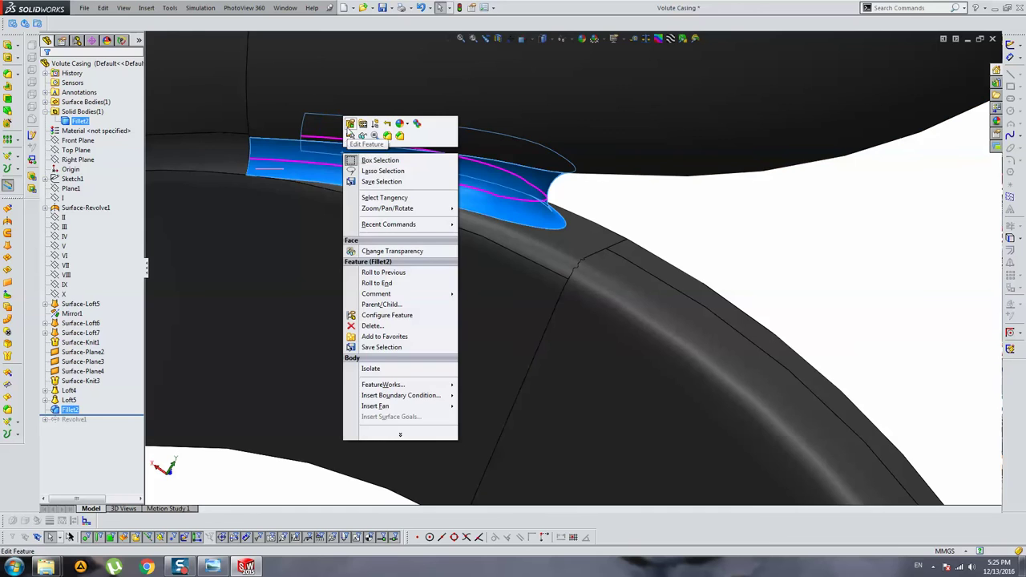
click(353, 125)
mouse_move(458, 188)
middle_down()
mouse_move(389, 259)
mouse_move(342, 259)
mouse_move(283, 201)
middle_up()
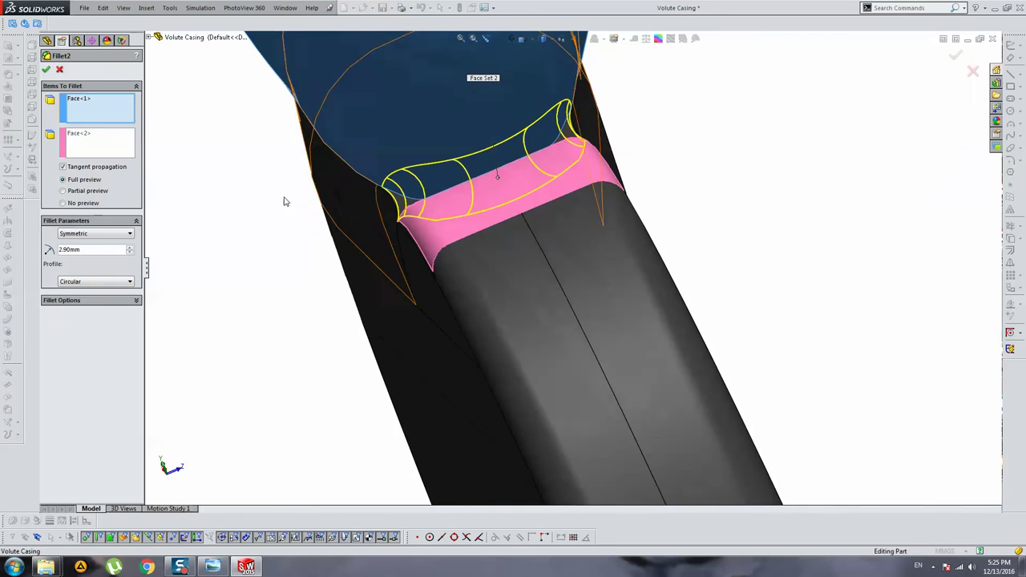
text(4)
Preview 4 and 5 mm radii, then apply 3.30 mm to Fillet2.
key(Return)
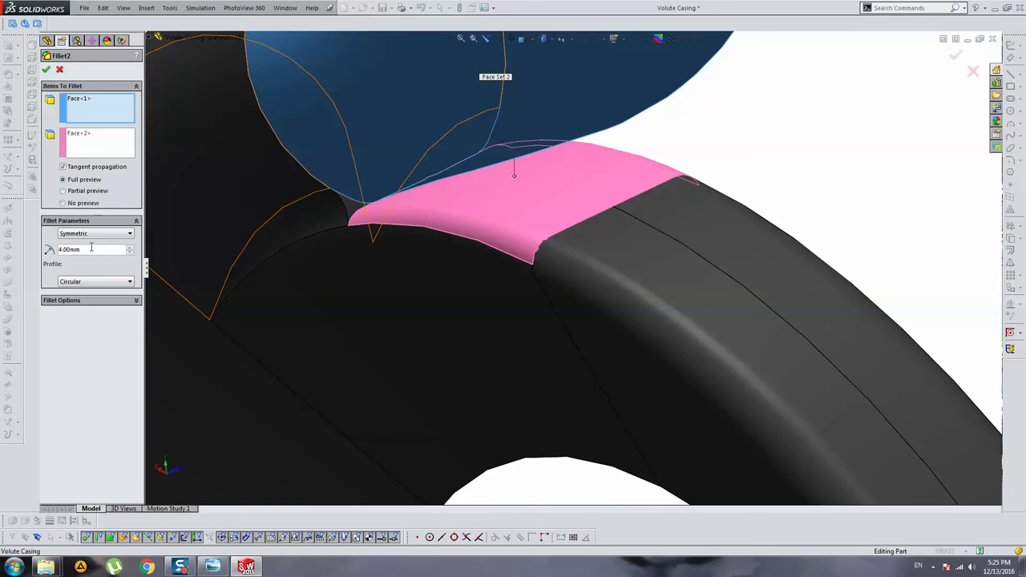
text(5)
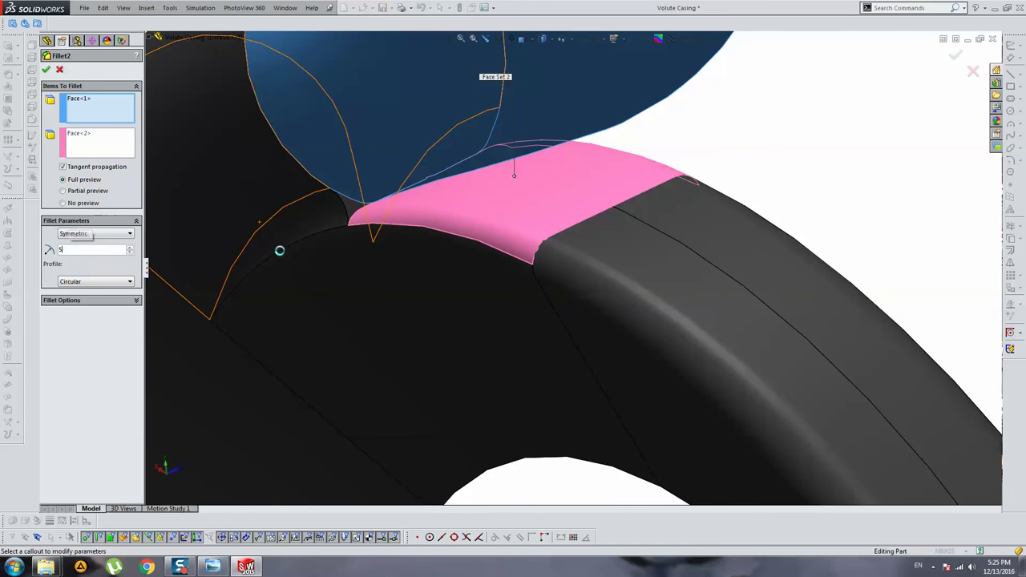
key(Return)
key(Return)
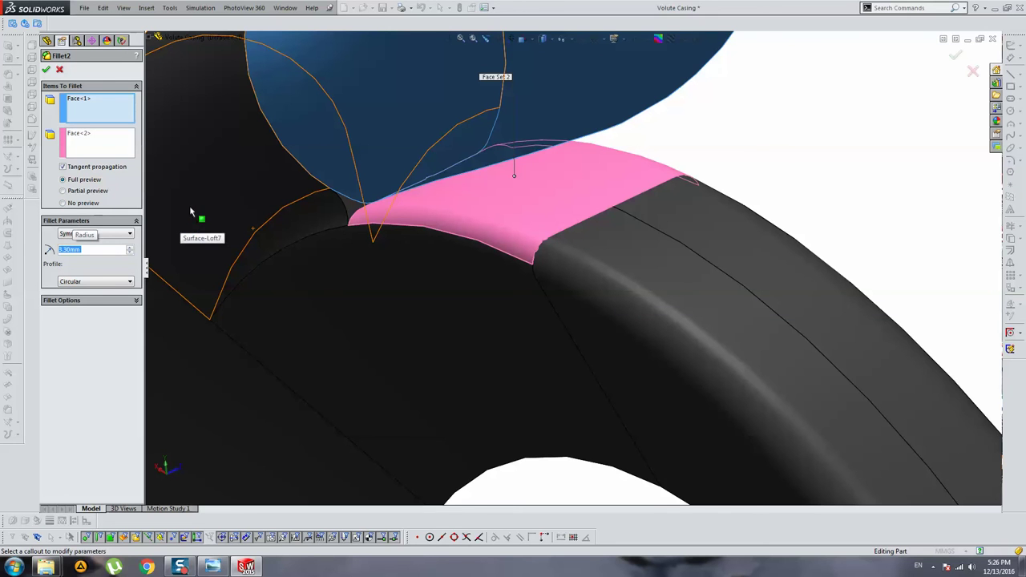
mouse_move(416, 211)
middle_down()
mouse_move(403, 175)
mouse_move(408, 201)
mouse_move(405, 182)
mouse_move(380, 225)
mouse_move(366, 214)
mouse_move(374, 232)
mouse_move(365, 241)
middle_up()
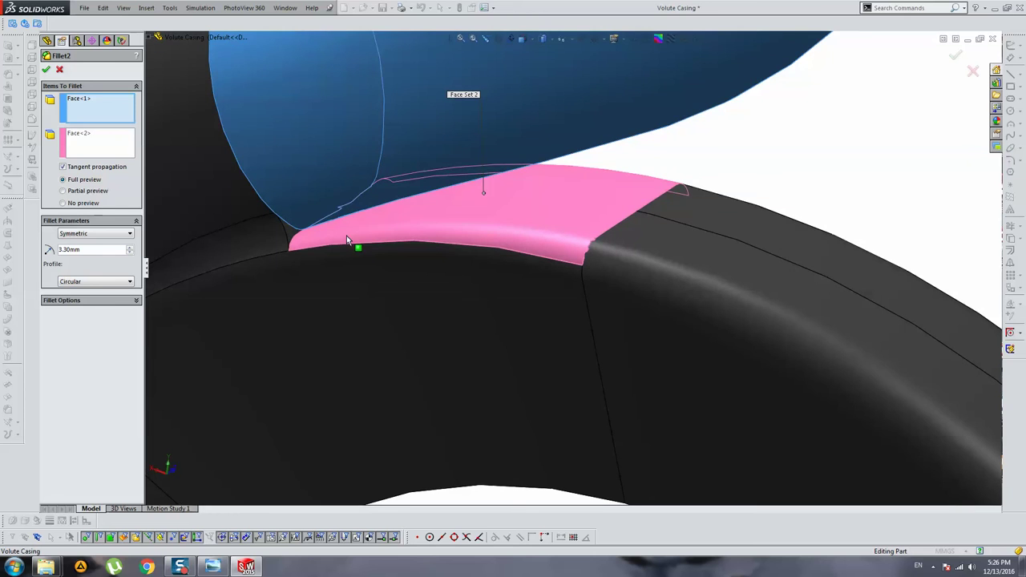
key(Return)
scroll(330, 234, down, 5)
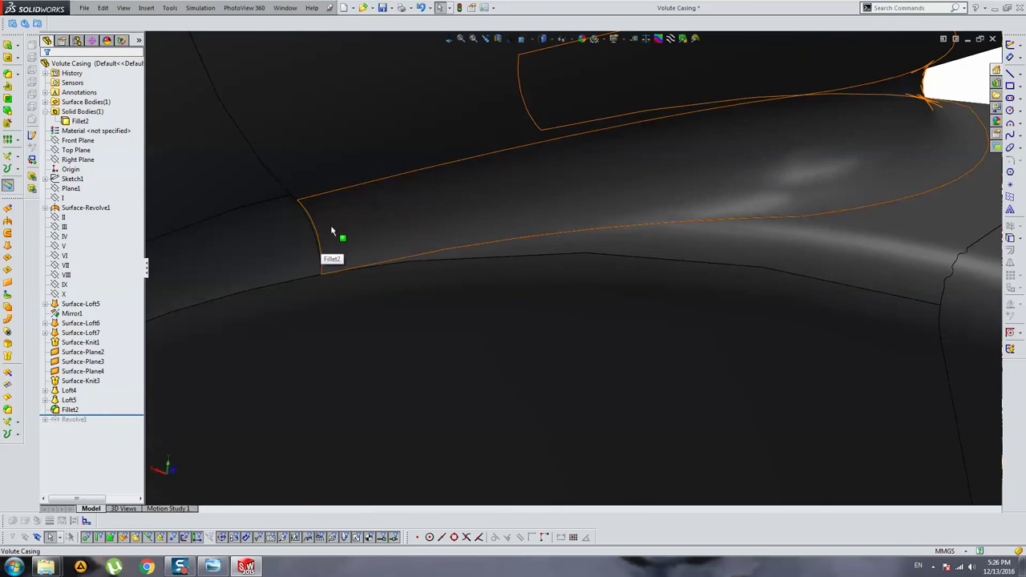
Suppress the Fillet2 feature.
click(330, 226)
right_click(78, 405)
click(105, 341)
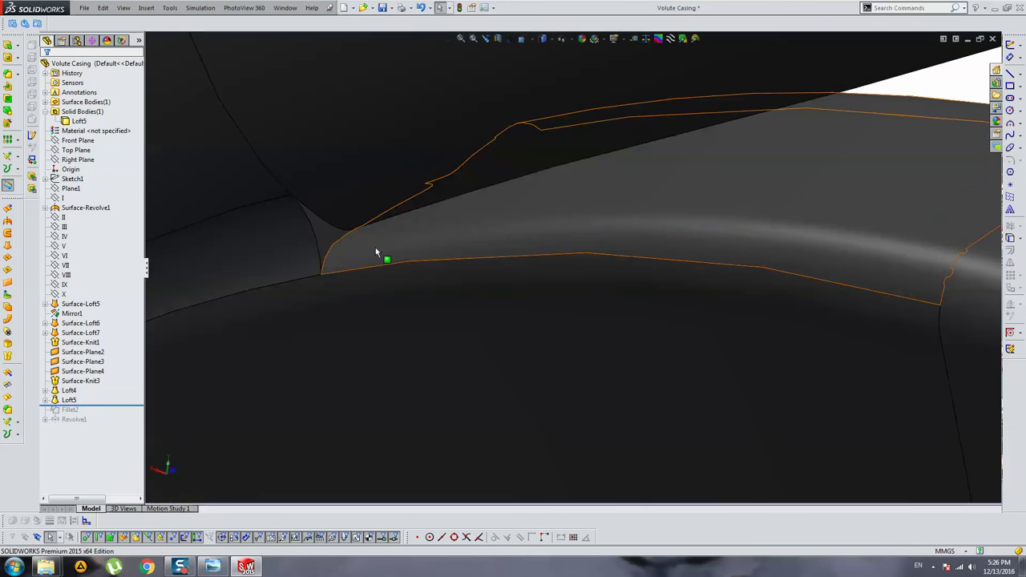
Round the short junction corner edge with a new 1.5 mm fillet, Fillet6.
click(345, 239)
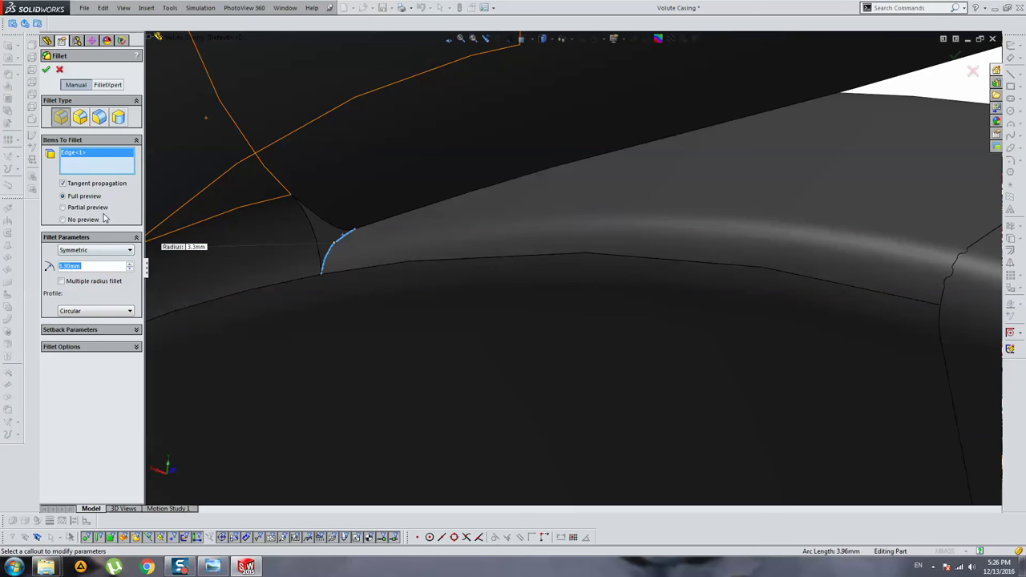
text(1)
key(Return)
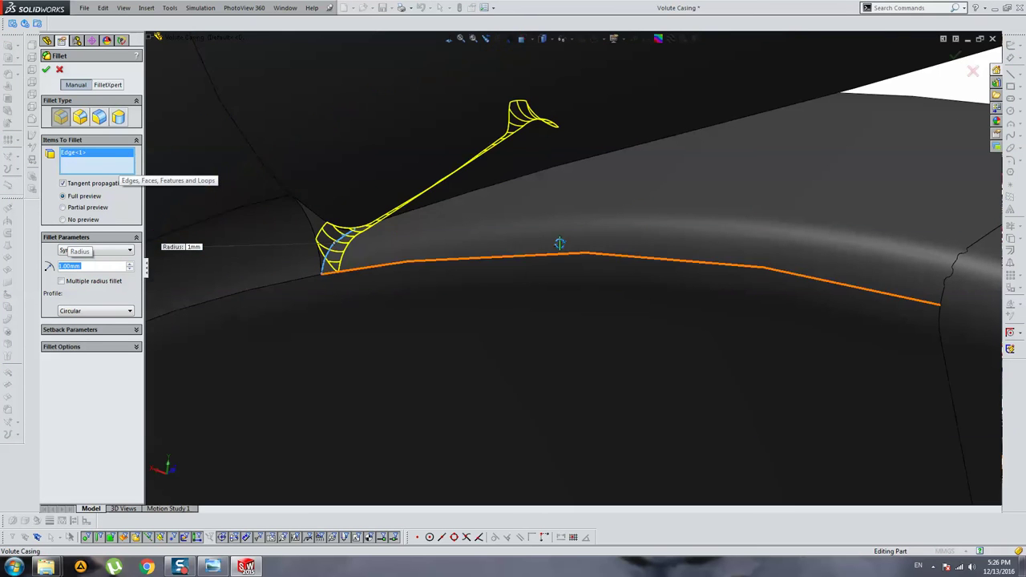
middle_drag(556, 237, 578, 229)
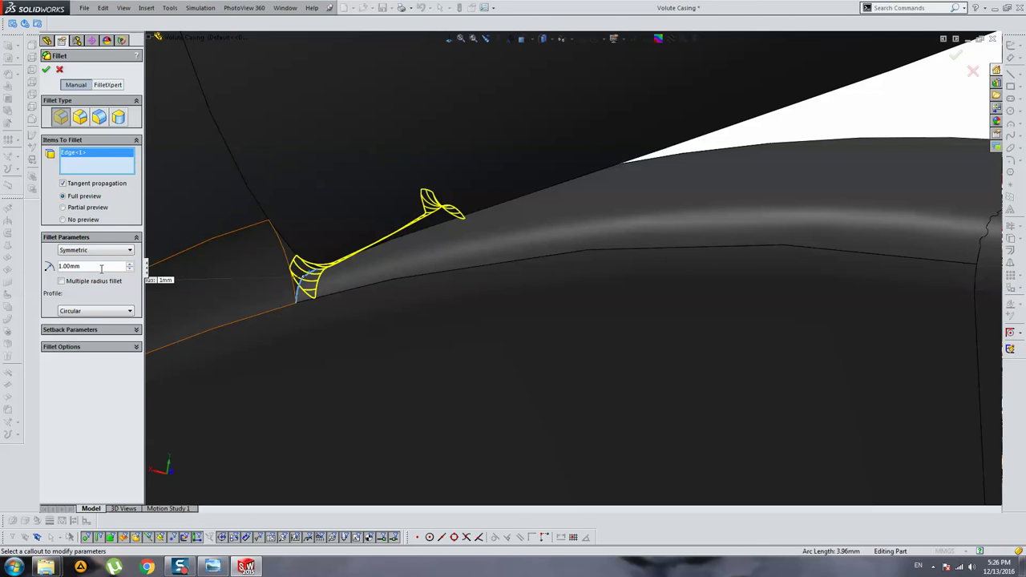
text(2)
key(Return)
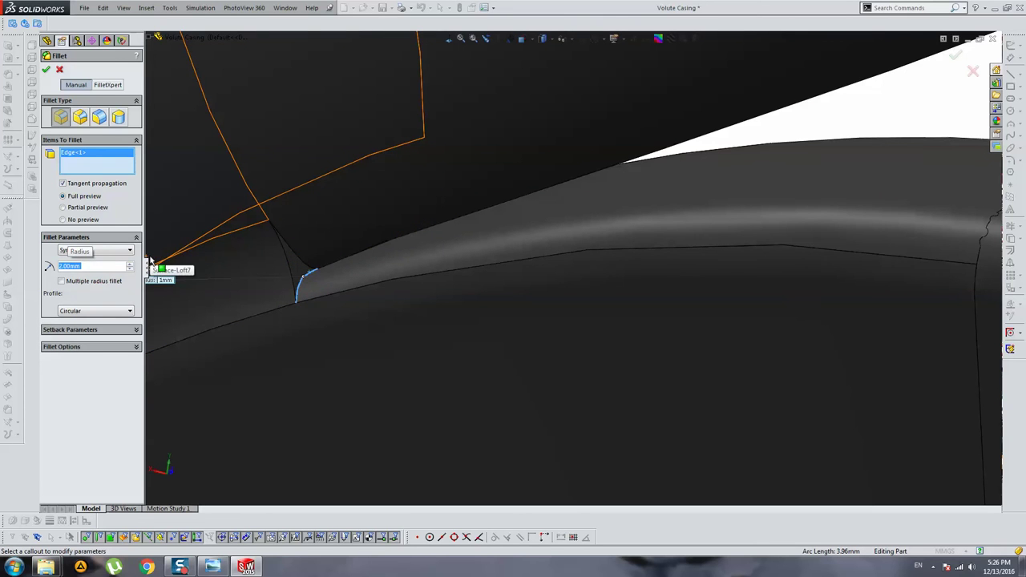
text(10)
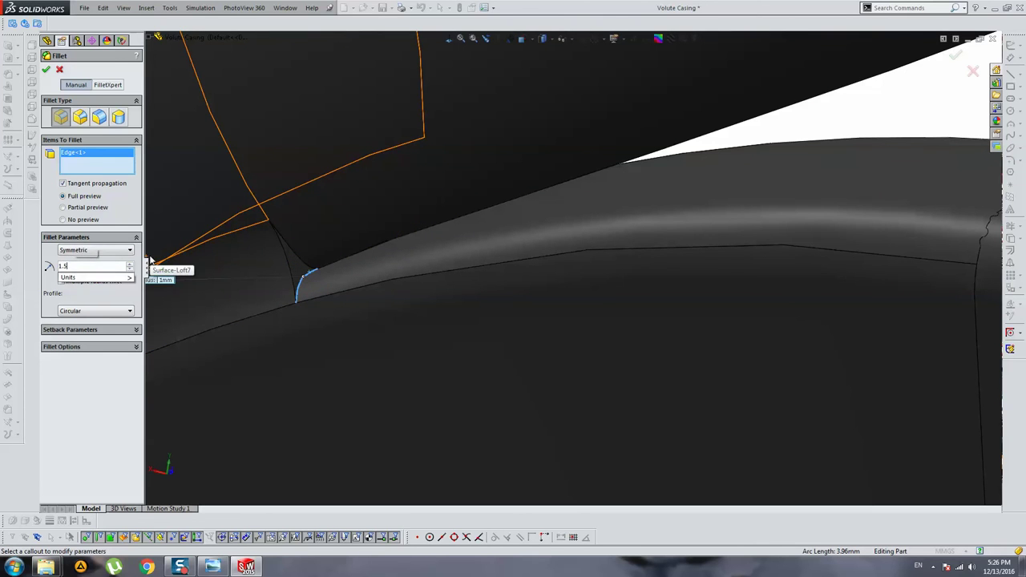
key(Return)
key(Return)
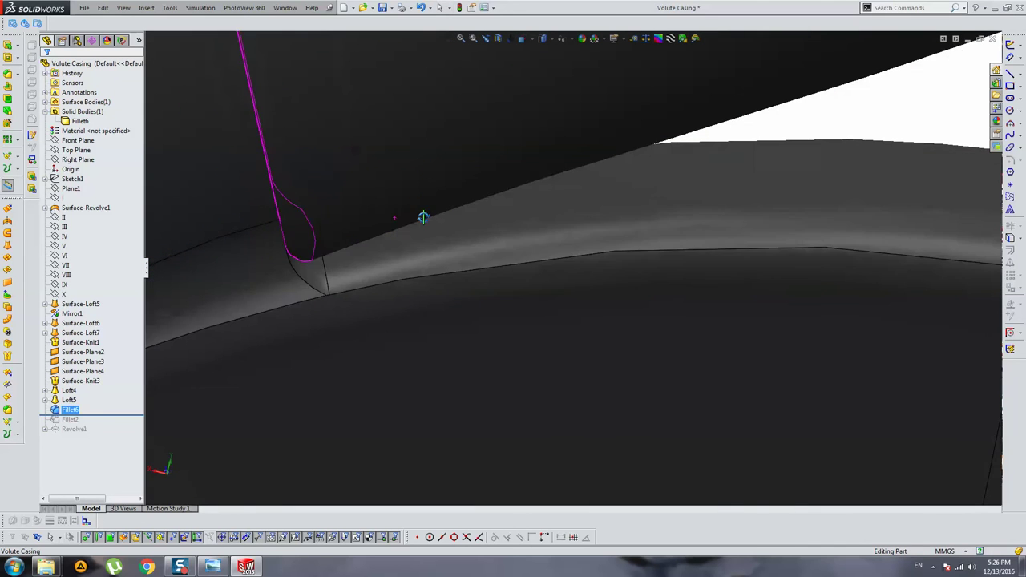
click(325, 256)
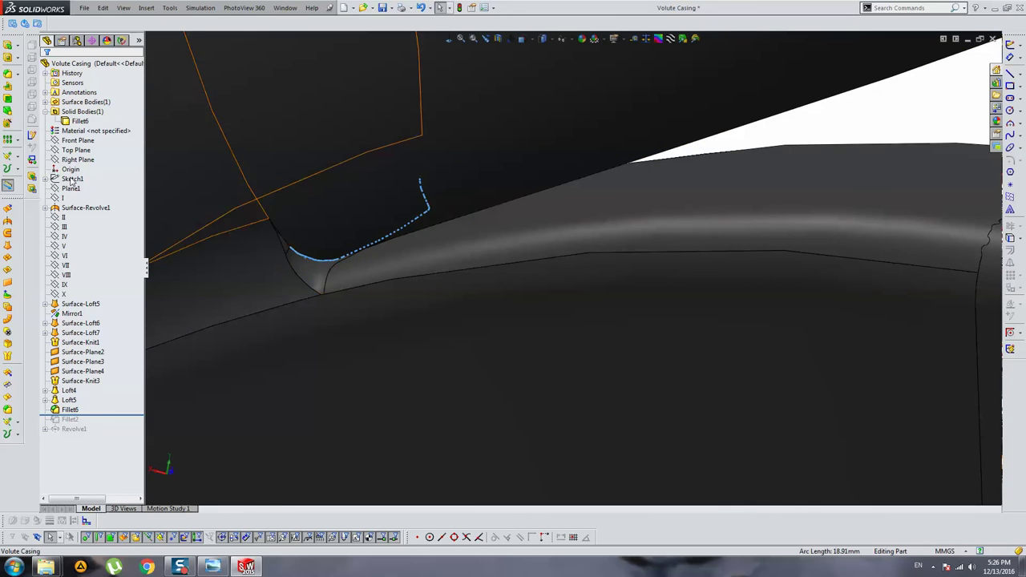
Fillet the selected junction edge at 0.5 mm with tangent propagation turned off.
click(8, 73)
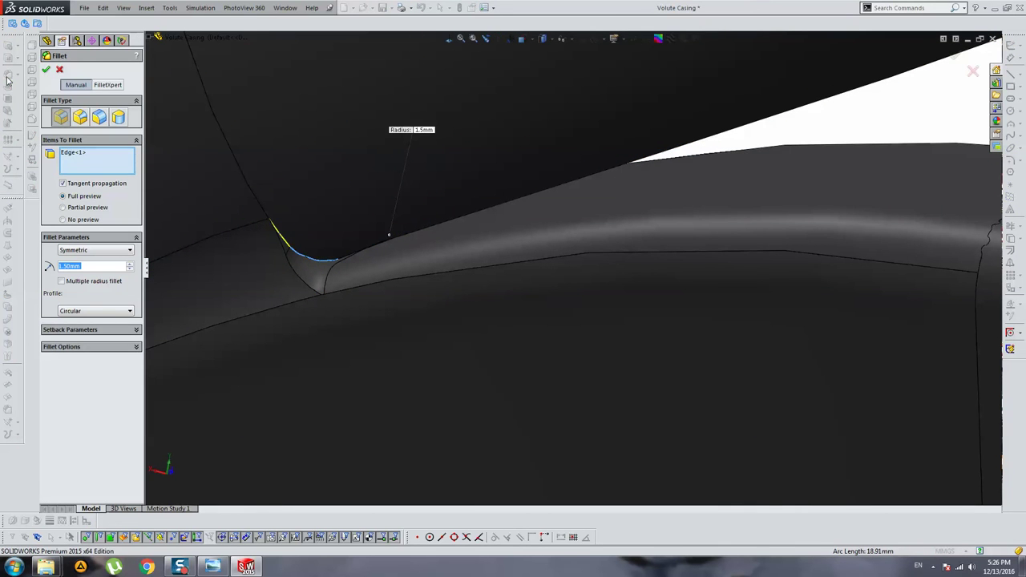
text(1)
key(Return)
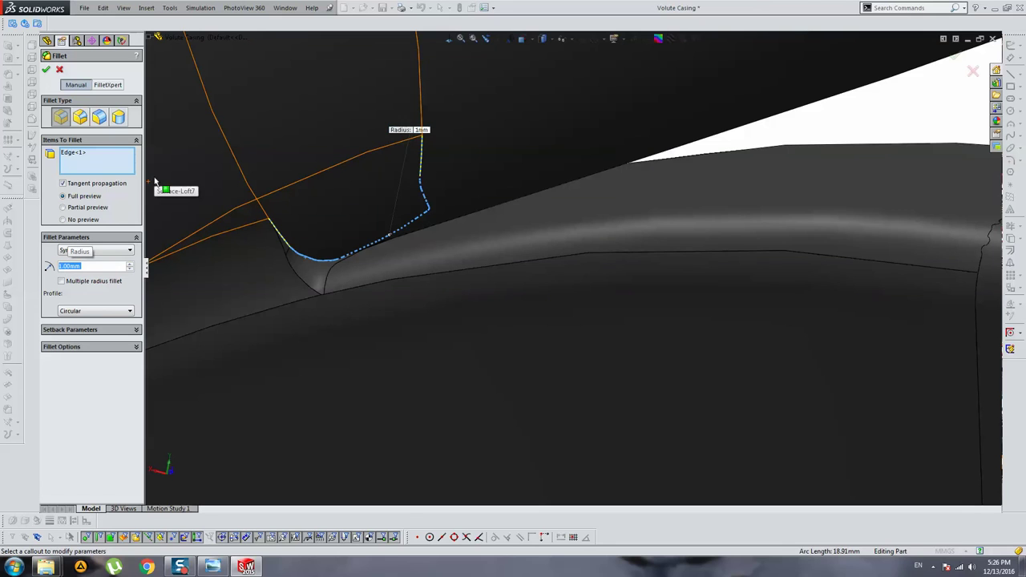
click(78, 186)
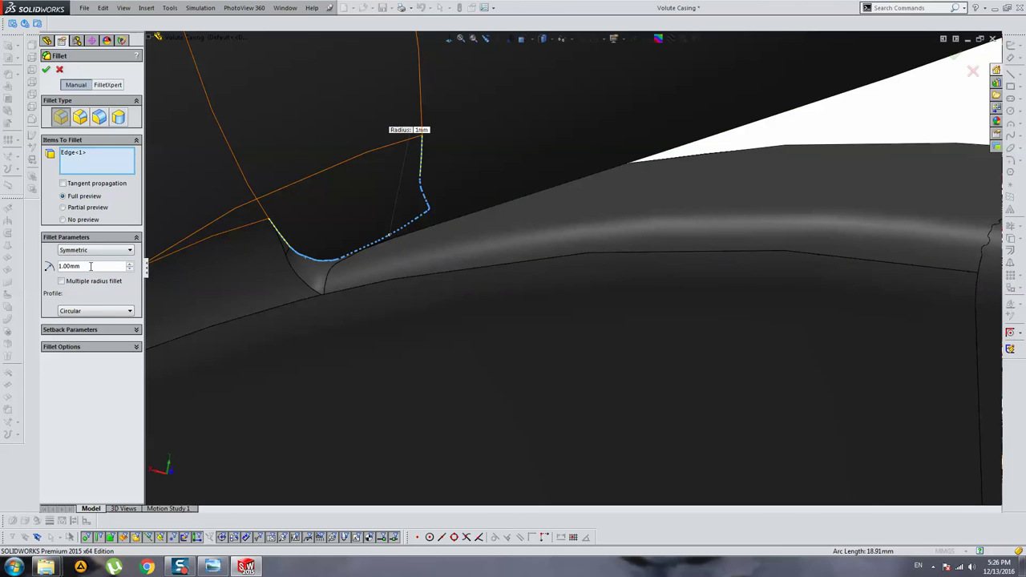
text(0.5)
key(Return)
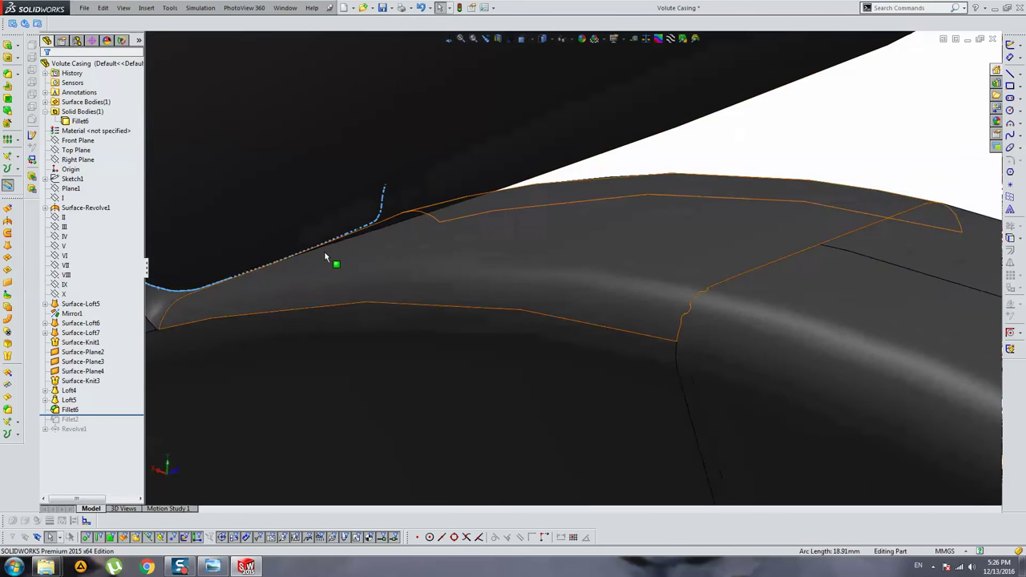
middle_drag(335, 259, 480, 269)
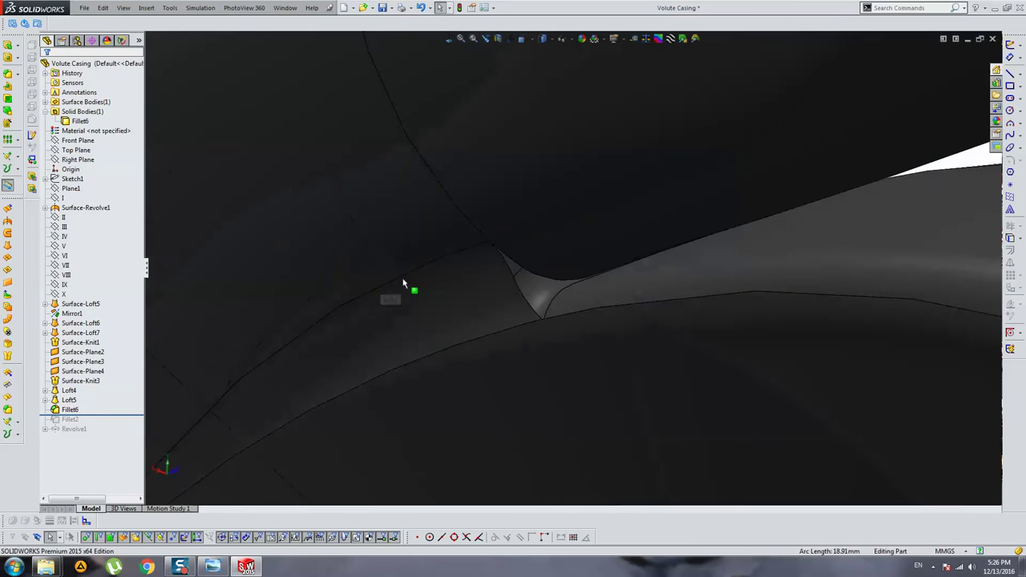
click(501, 253)
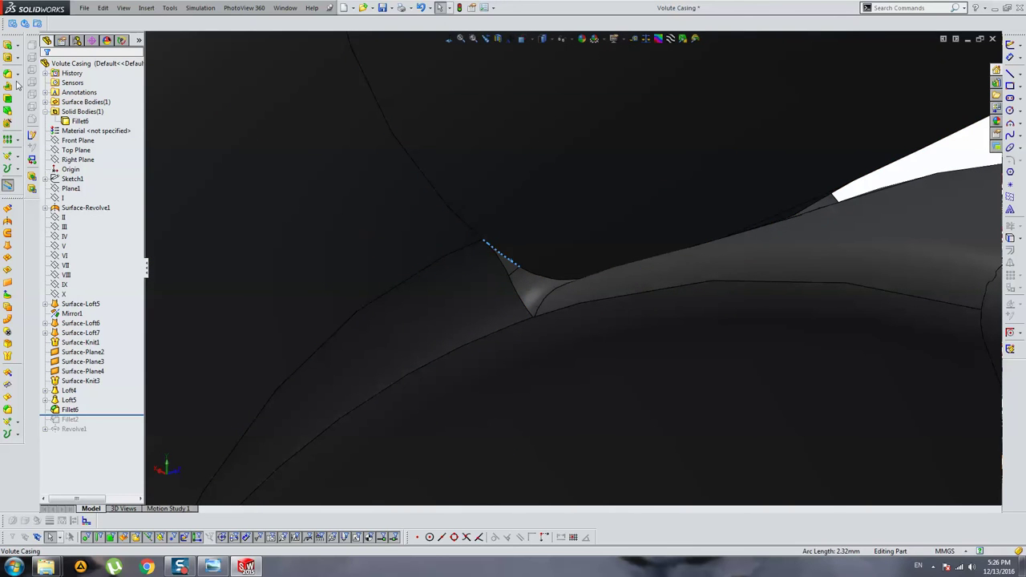
Fillet both short edges at the junction corner with a 0.1 mm radius.
mouse_move(385, 133)
middle_down()
mouse_move(618, 225)
mouse_move(680, 236)
mouse_move(633, 247)
mouse_move(647, 238)
middle_up()
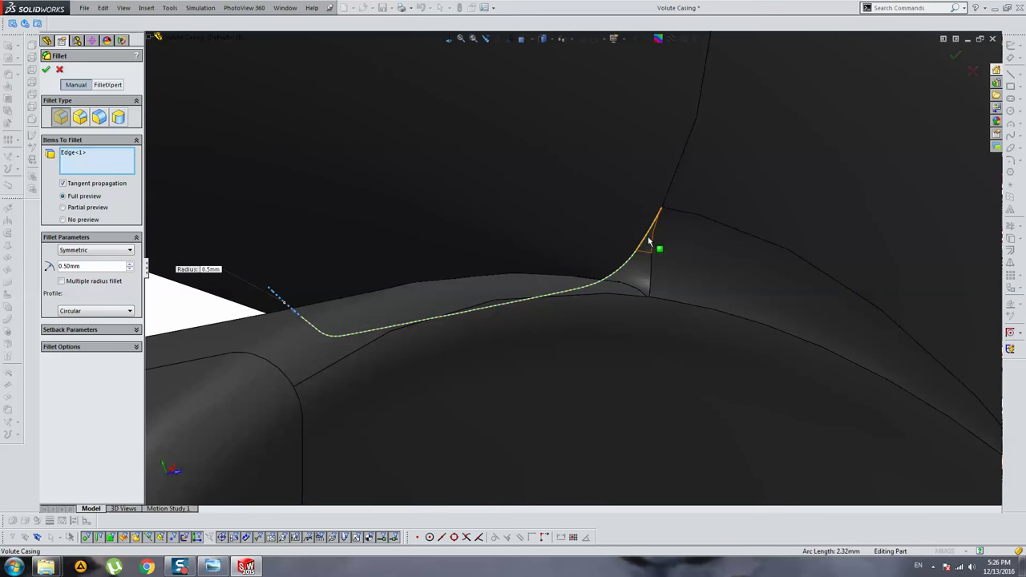
click(521, 287)
click(103, 266)
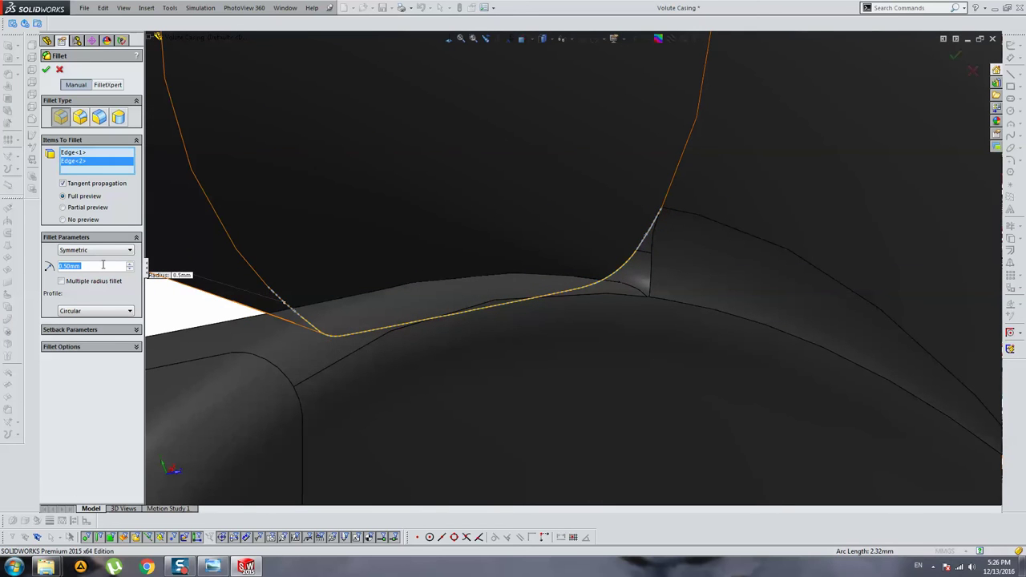
text(0.1)
key(Return)
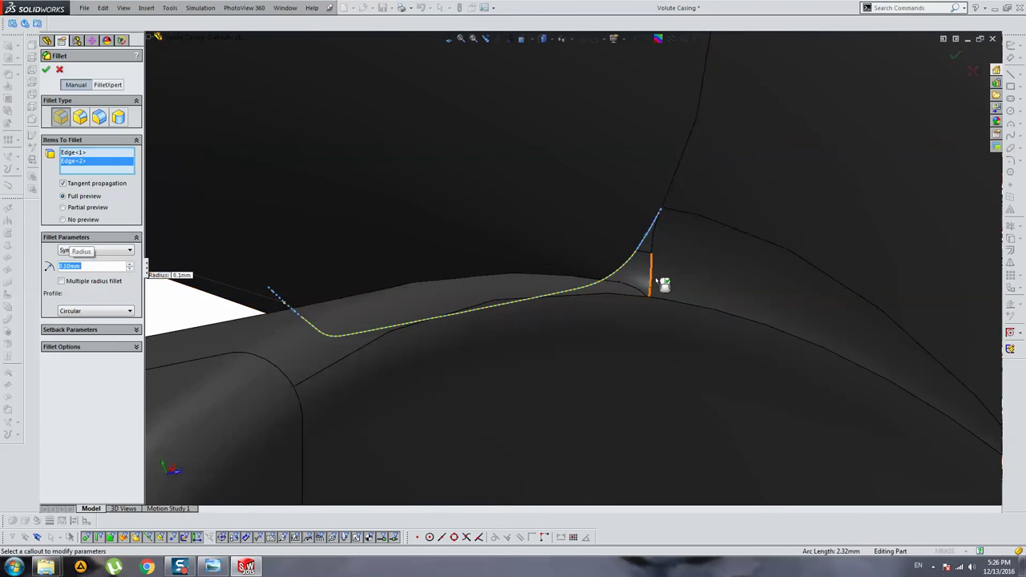
scroll(620, 315, down, 10)
scroll(621, 314, up, 5)
middle_drag(378, 390, 332, 360)
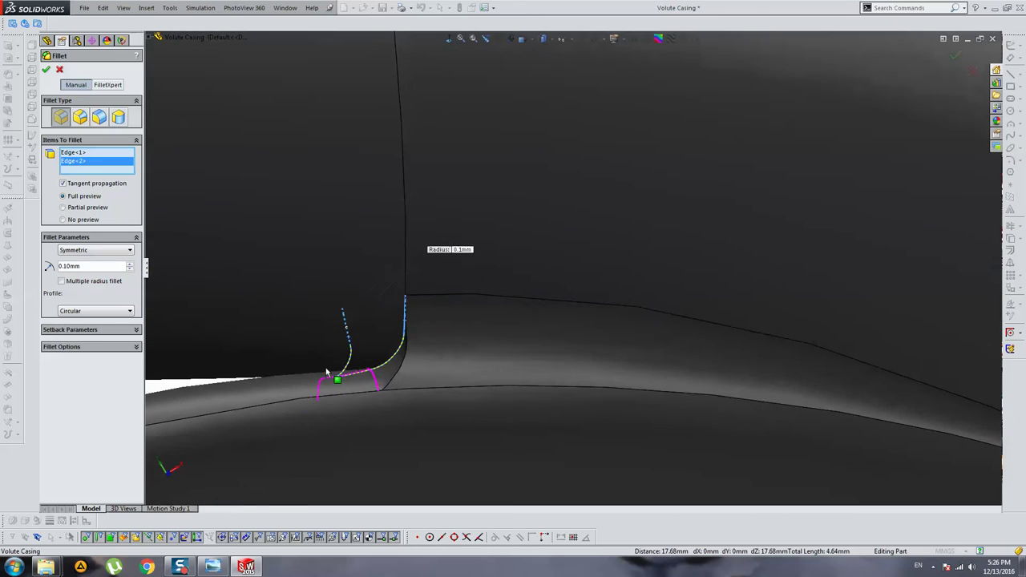
key(Return)
mouse_move(419, 343)
middle_down()
mouse_move(425, 350)
mouse_move(484, 326)
mouse_move(408, 293)
mouse_move(536, 292)
mouse_move(309, 323)
middle_up()
click(70, 410)
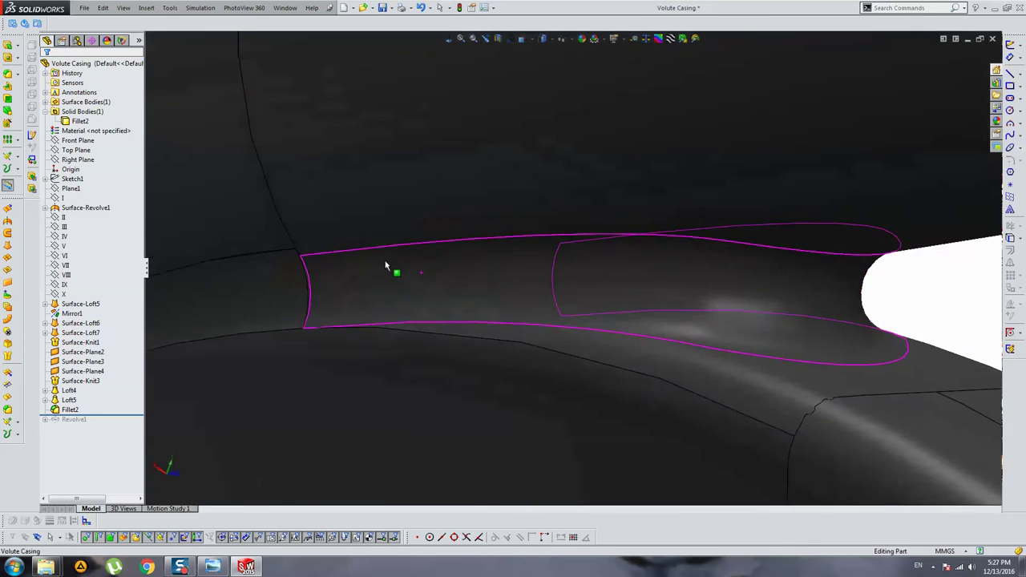
Clear Fillet2's edge list and apply a 2 mm radius to the loft's curved seam edge.
scroll(473, 267, up, 3)
scroll(485, 288, down, 3)
scroll(481, 256, down, 2)
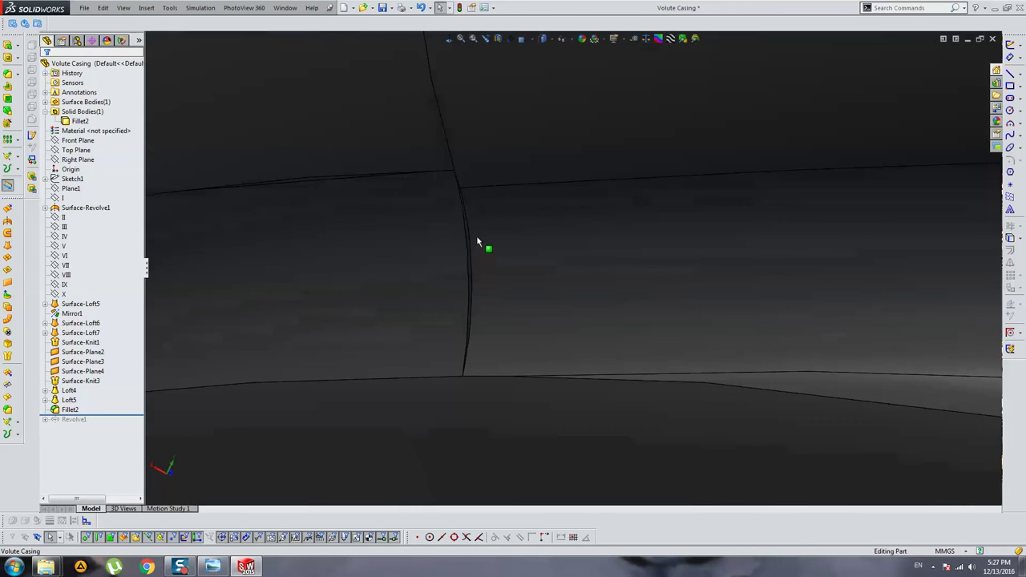
click(471, 243)
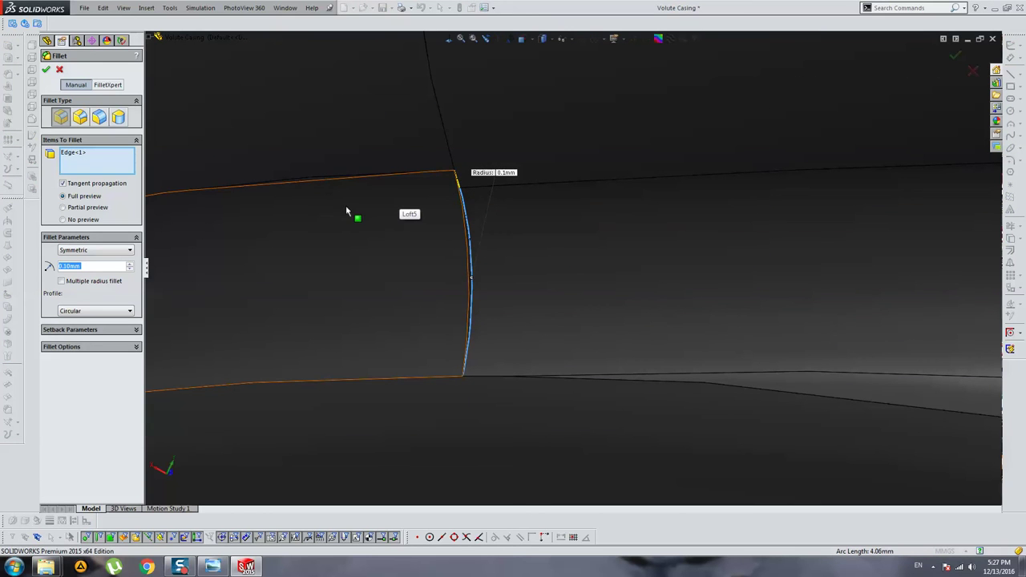
text(1)
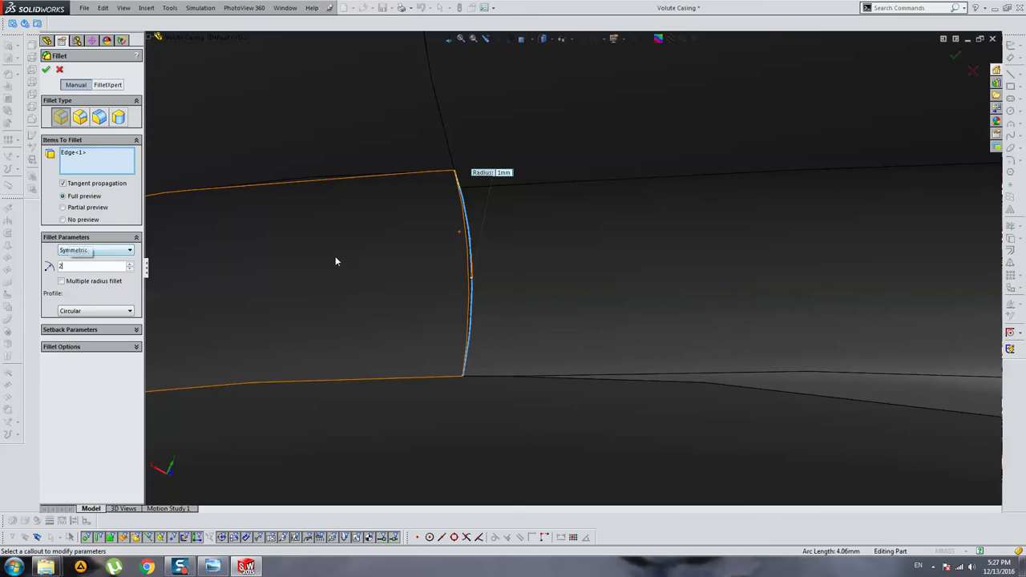
right_click(101, 158)
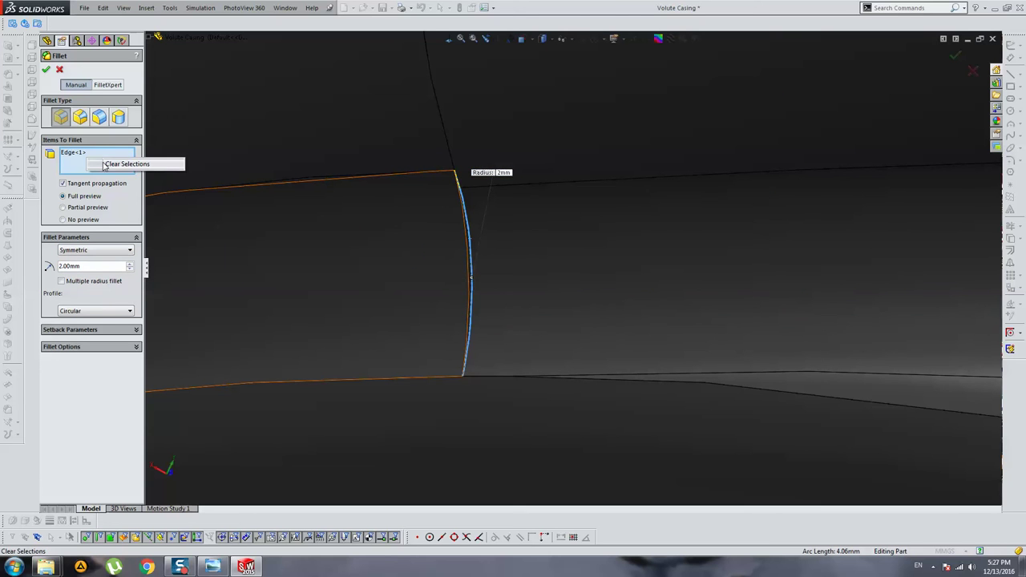
click(124, 163)
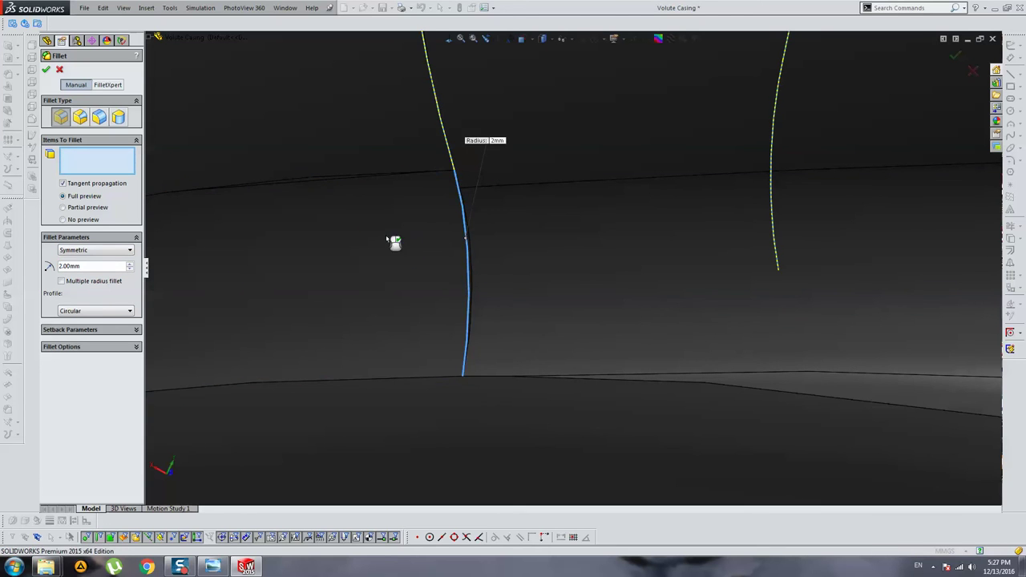
click(387, 238)
middle_drag(349, 234, 428, 246)
key(Return)
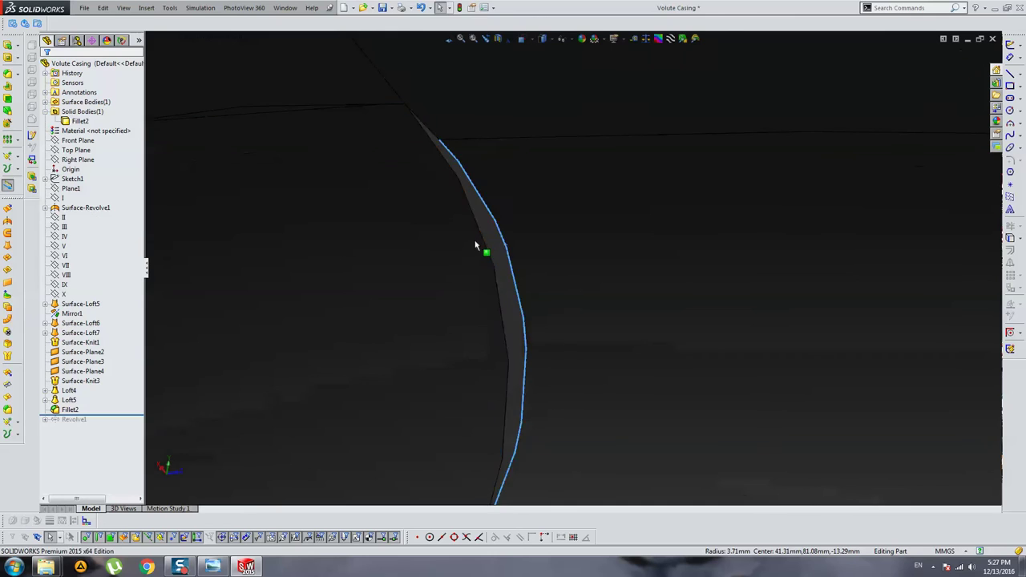
Delete the thin sliver face beside the fillet and fill the gap with Tangent fill.
click(490, 226)
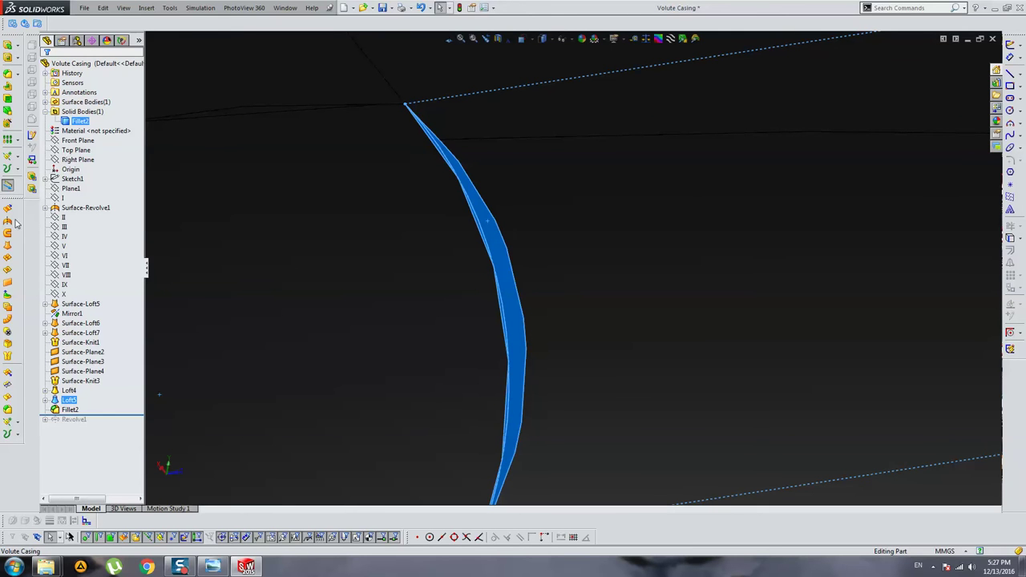
key(Delete)
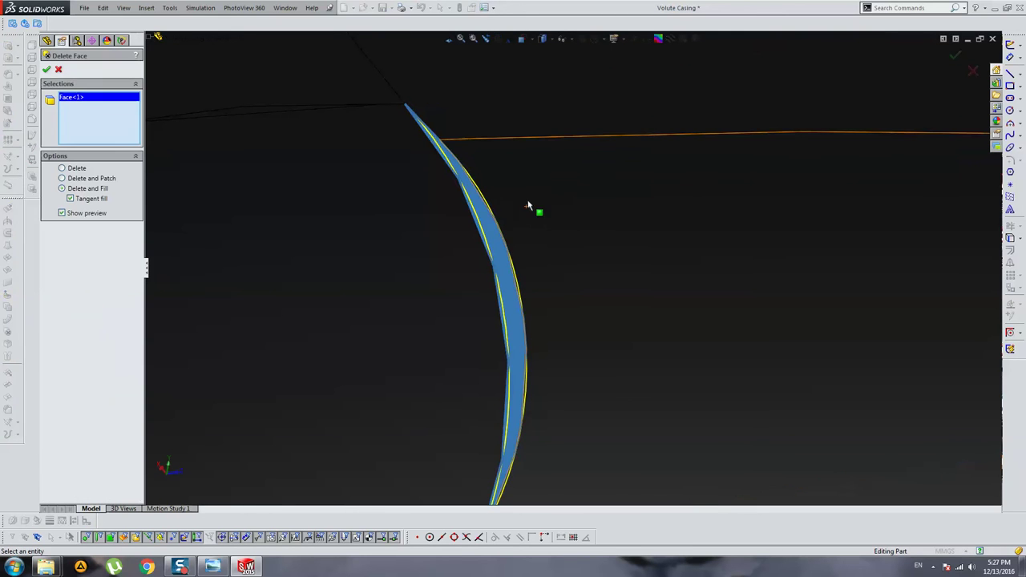
click(80, 178)
middle_drag(232, 185, 609, 255)
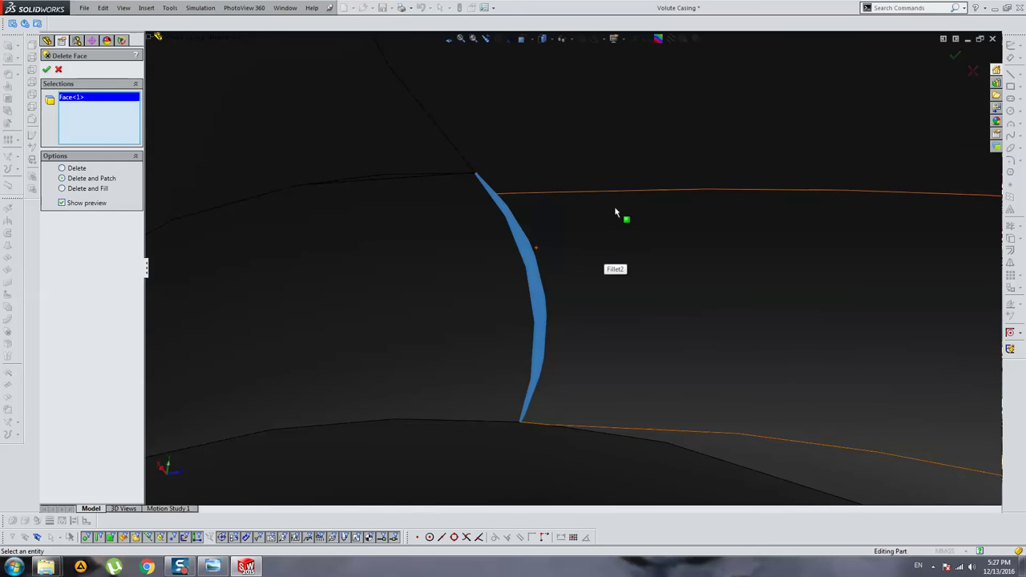
click(91, 190)
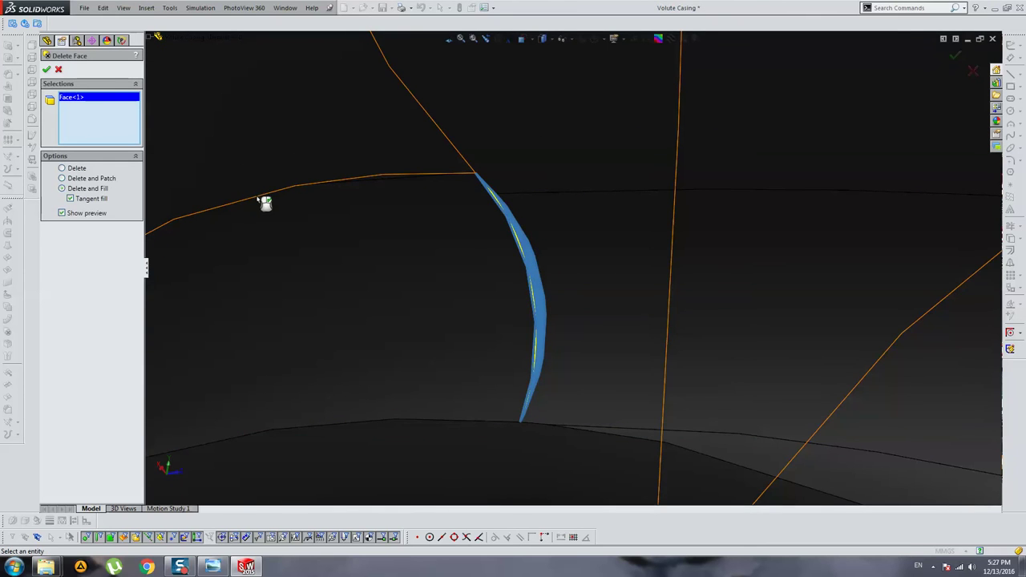
key(Return)
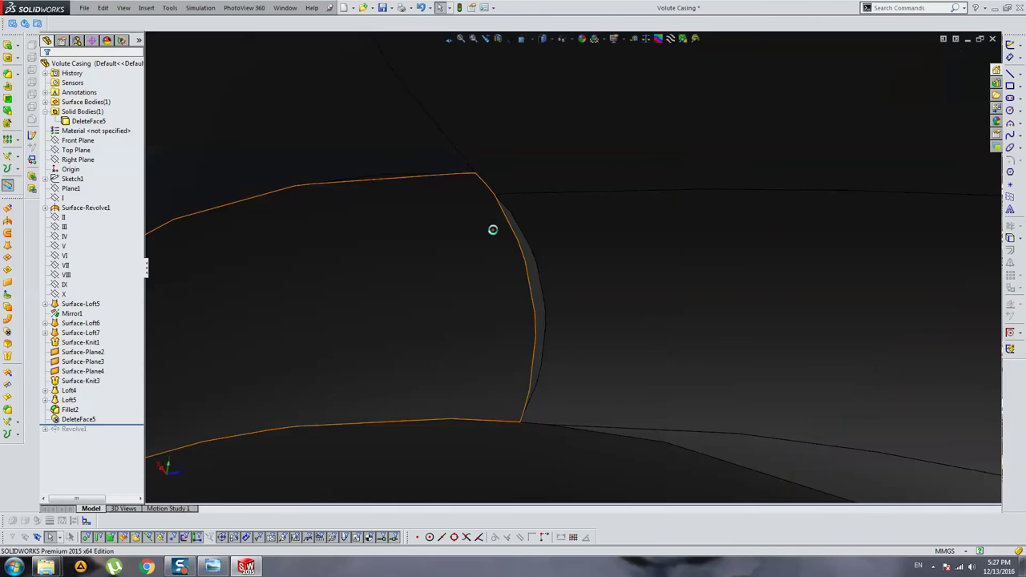
mouse_move(492, 229)
middle_down()
mouse_move(614, 275)
mouse_move(666, 229)
mouse_move(477, 242)
mouse_move(441, 156)
mouse_move(415, 249)
mouse_move(508, 252)
mouse_move(543, 298)
mouse_move(653, 299)
mouse_move(481, 289)
middle_up()
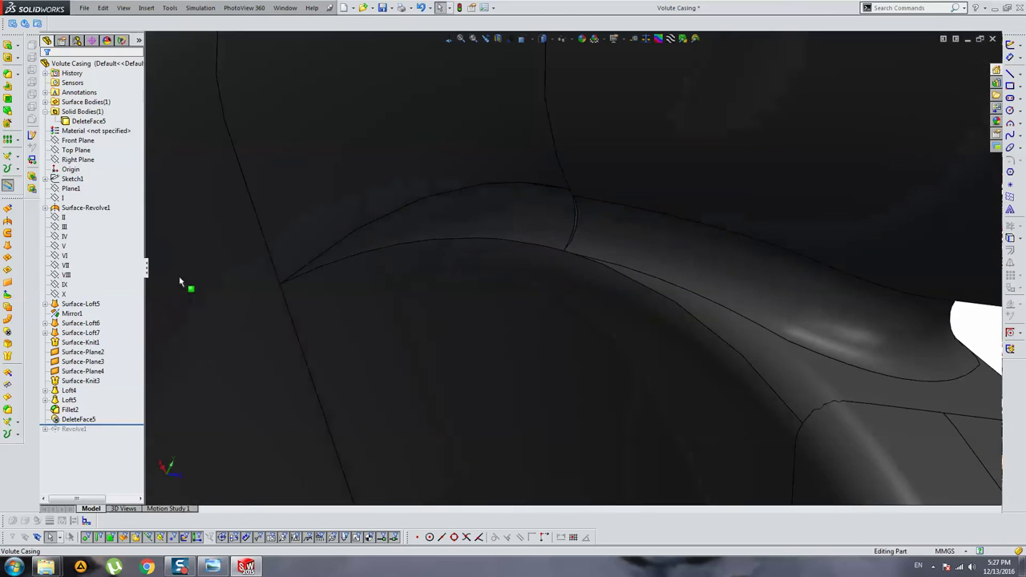
Edit DeleteFace5 to add the second sliver face as Face<2> and rebuild.
click(77, 411)
right_click(80, 418)
click(83, 340)
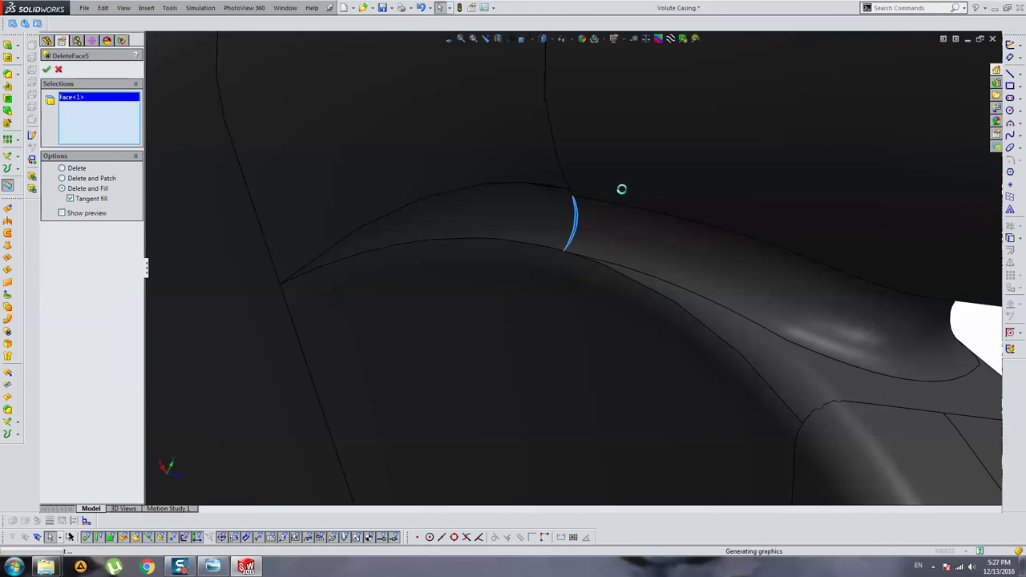
mouse_move(660, 211)
middle_down()
mouse_move(658, 222)
mouse_move(873, 314)
middle_up()
scroll(872, 315, down, 5)
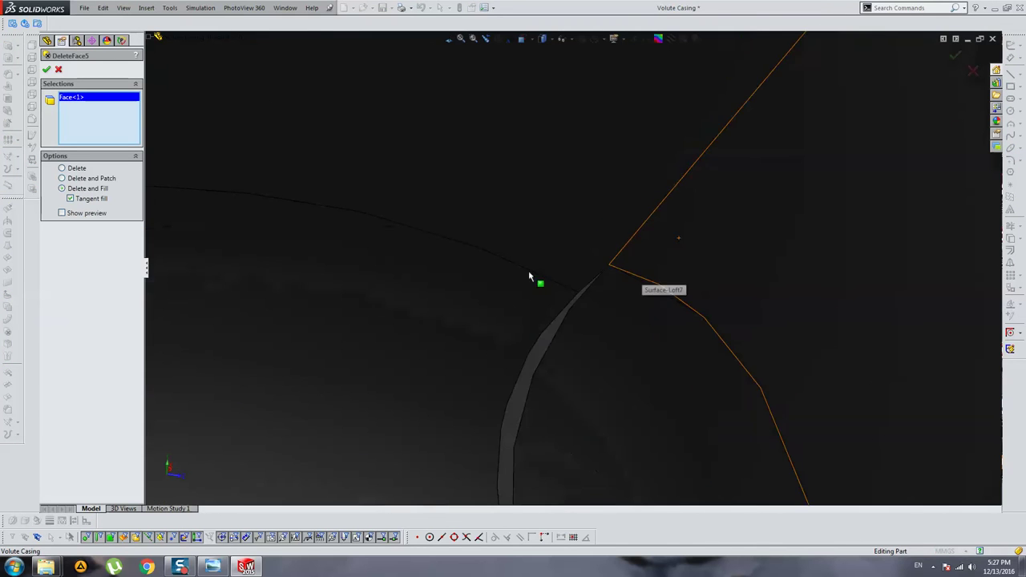
middle_drag(528, 270, 568, 325)
click(548, 339)
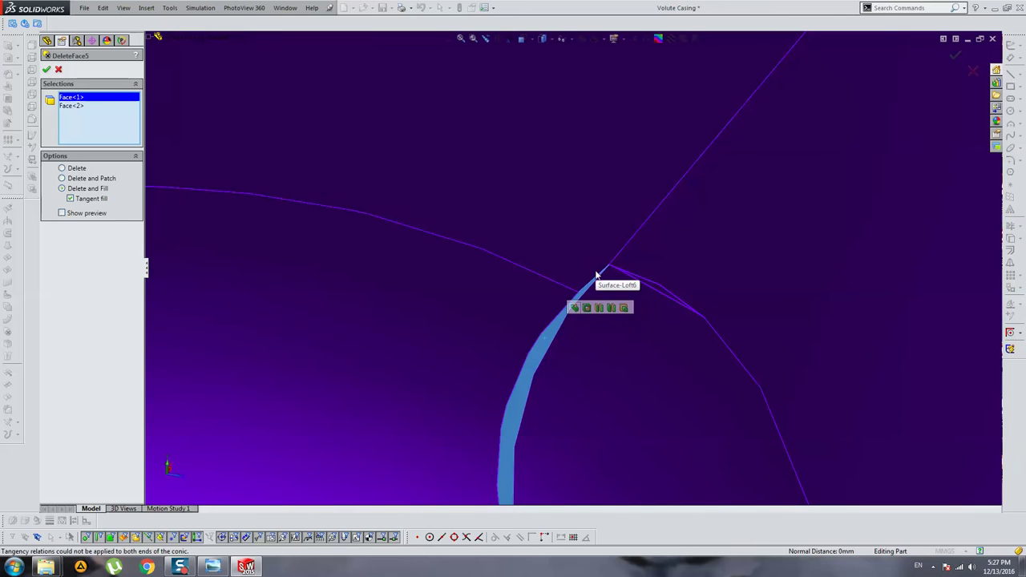
key(Return)
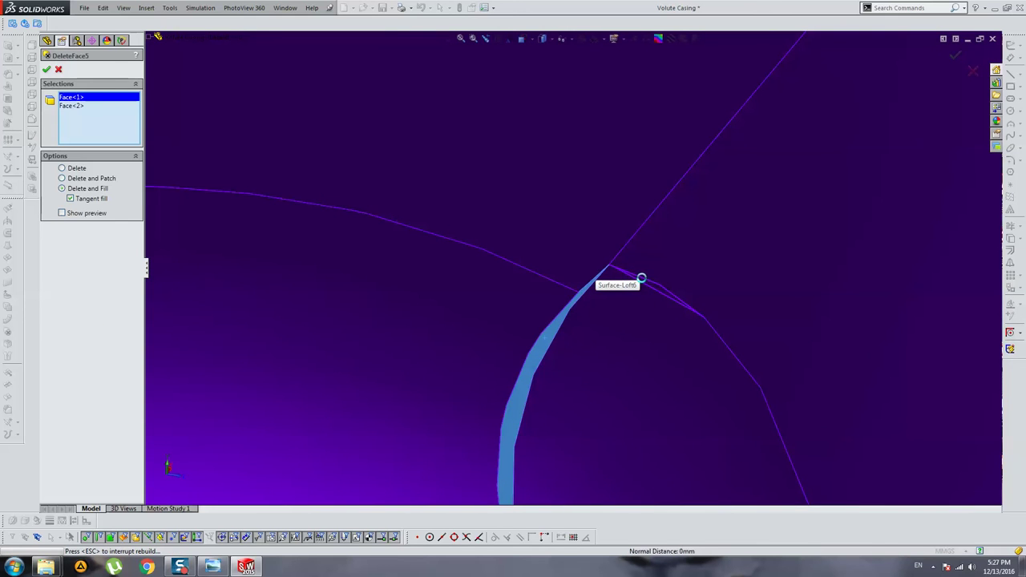
Zoom out and select another thin sliver face at the junction.
scroll(649, 281, down, 5)
scroll(593, 237, down, 3)
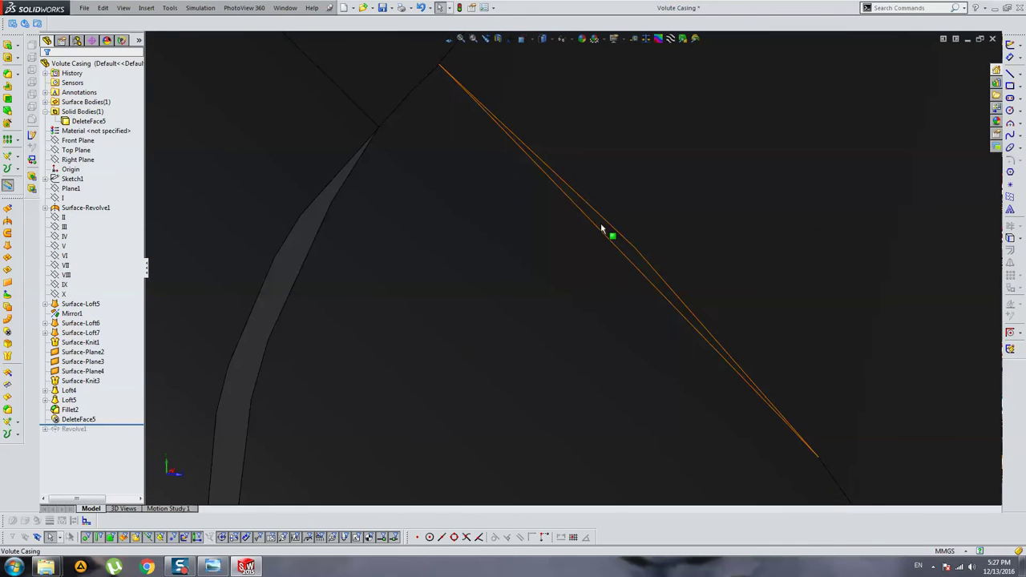
click(601, 227)
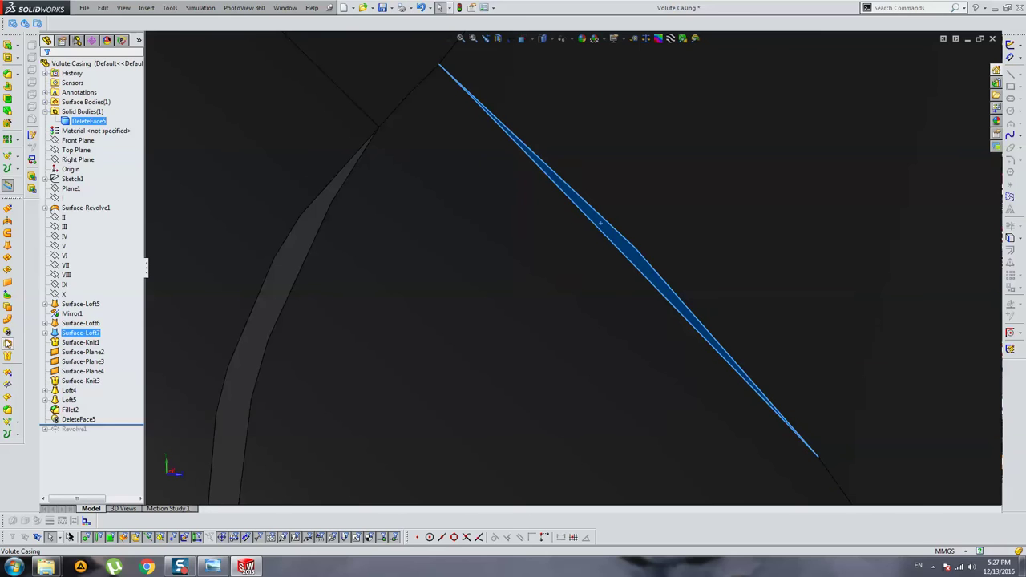
Delete the selected sliver face using the Delete and Patch option, creating DeleteFace6.
click(7, 343)
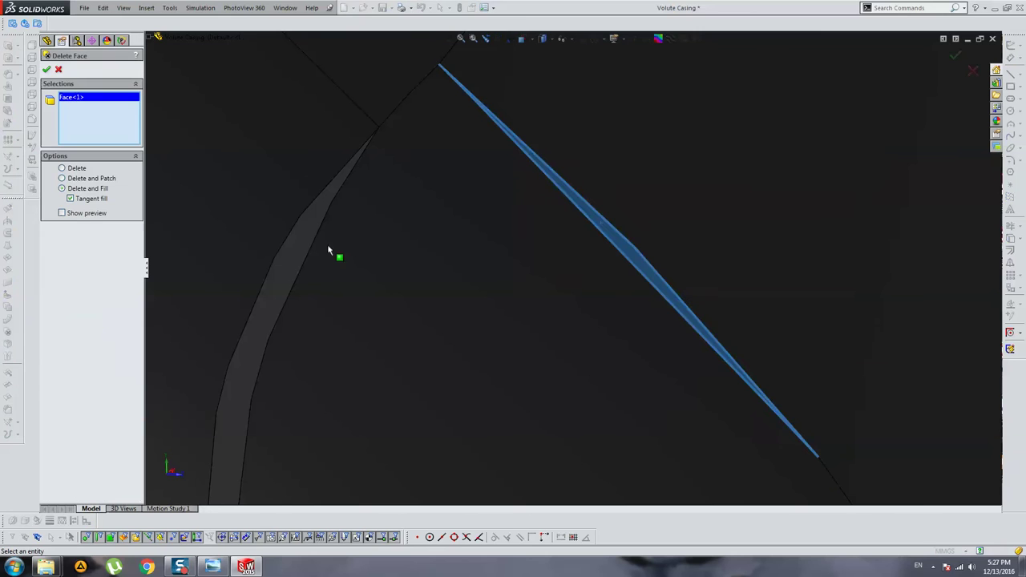
click(80, 178)
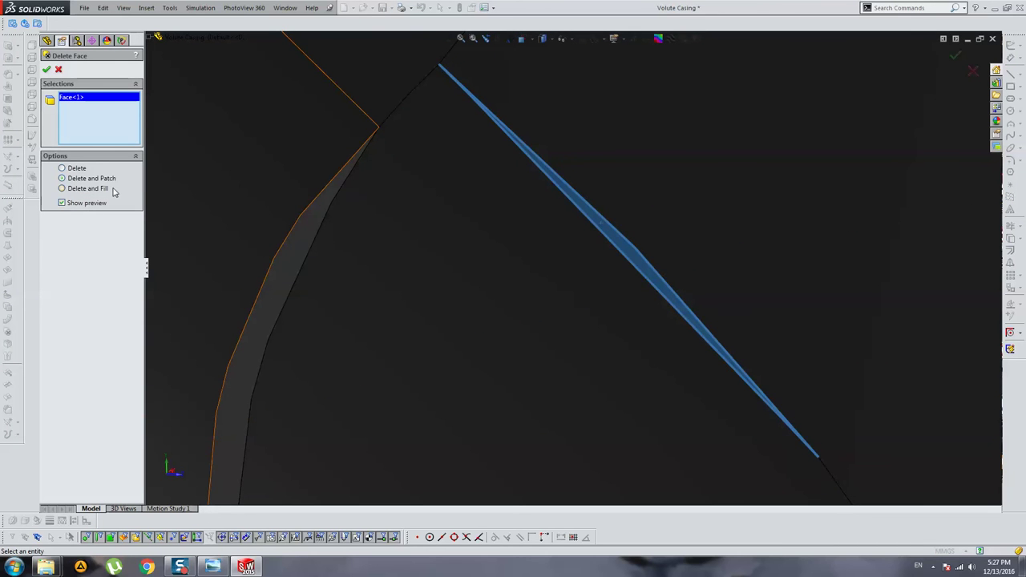
key(Return)
middle_drag(178, 186, 400, 251)
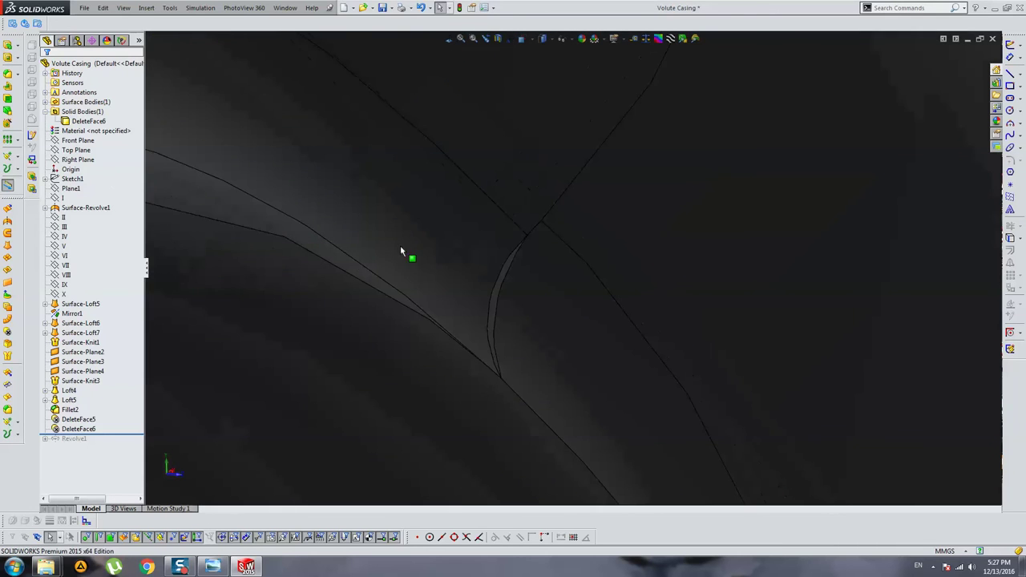
Re-edit DeleteFace6 to include the second thin junction face, then select the curved junction edge.
right_click(78, 429)
click(81, 340)
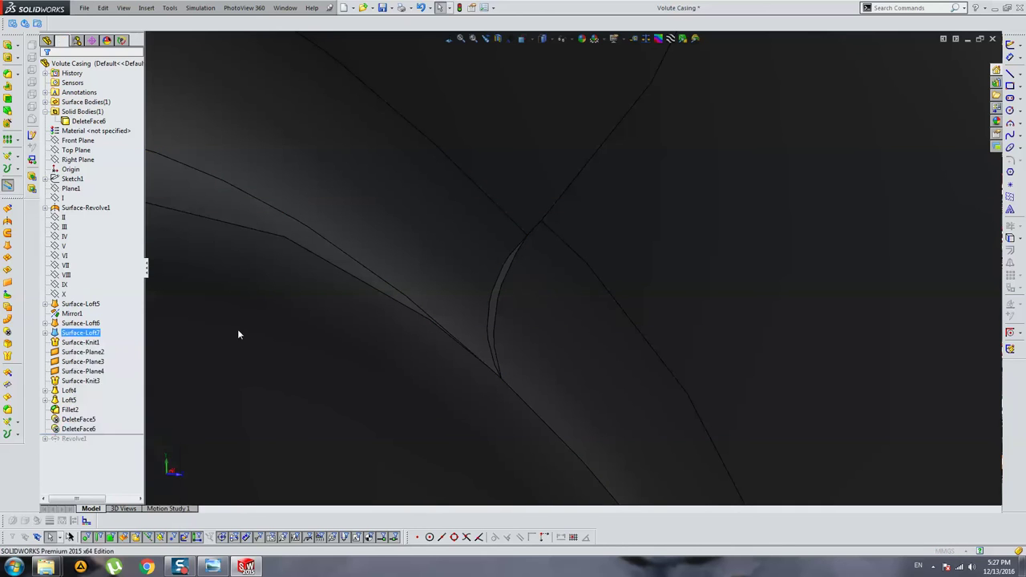
scroll(414, 281, up, 2)
scroll(414, 280, up, 3)
scroll(414, 281, up, 3)
scroll(433, 273, down, 3)
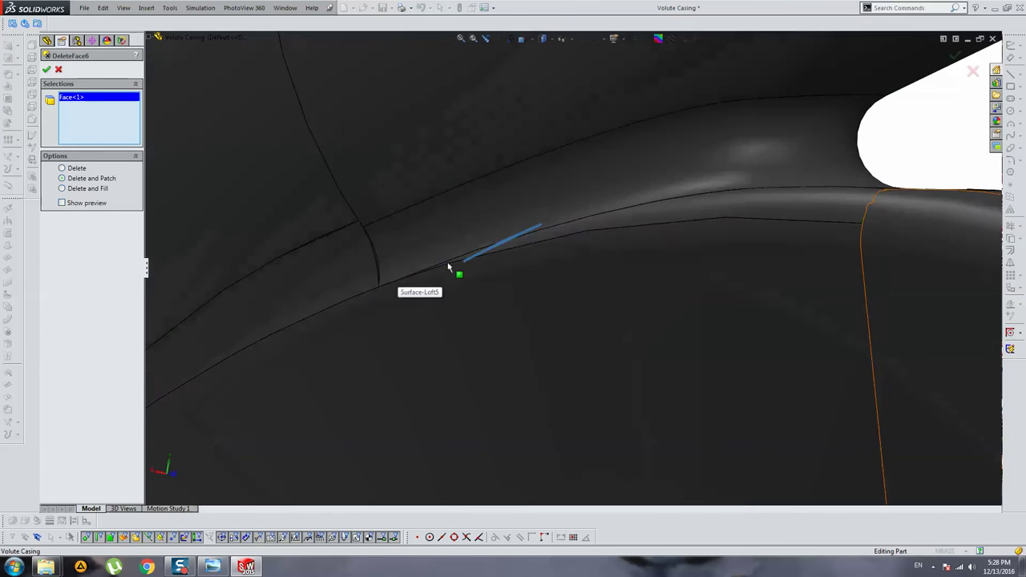
scroll(389, 243, down, 3)
scroll(351, 251, down, 2)
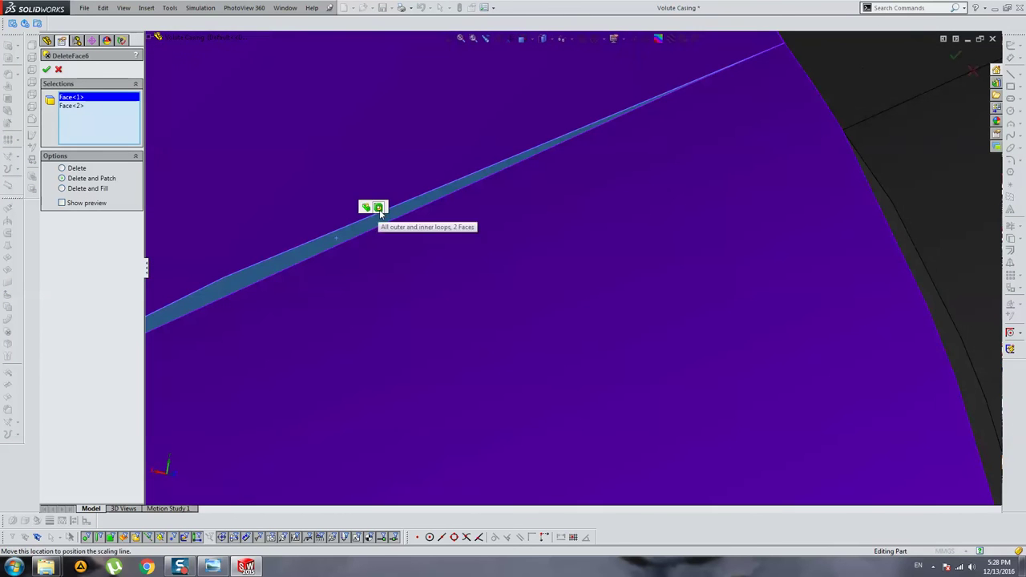
right_click(380, 210)
mouse_move(383, 218)
middle_down()
mouse_move(678, 275)
mouse_move(602, 284)
mouse_move(614, 291)
mouse_move(562, 286)
middle_up()
click(554, 280)
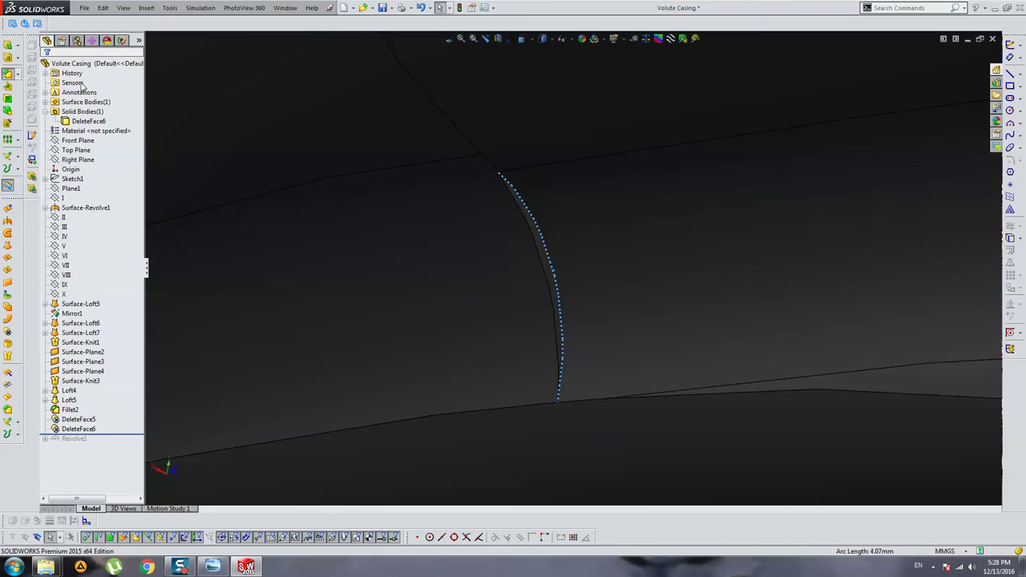
click(8, 122)
text(1)
key(Return)
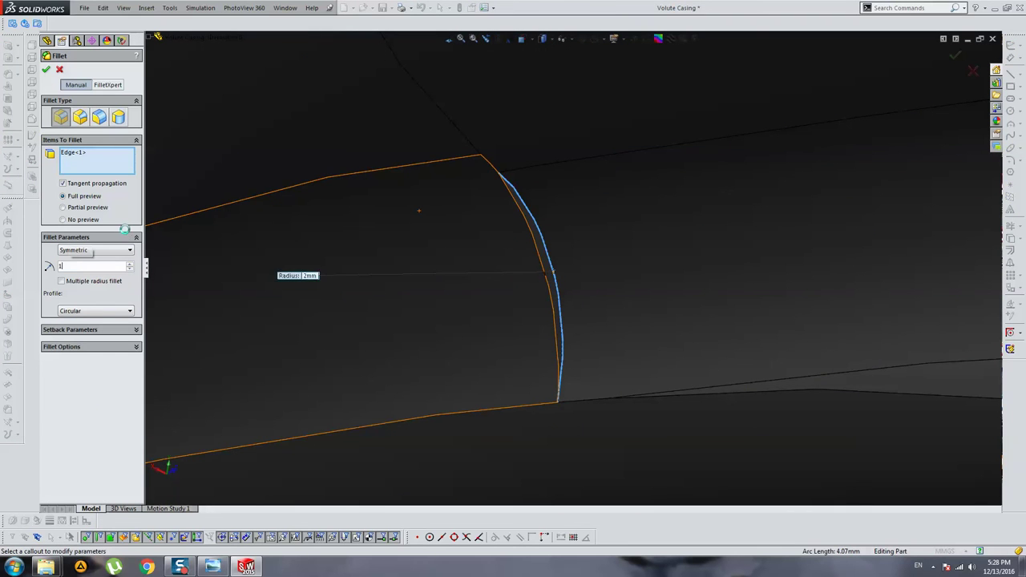
middle_drag(184, 232, 638, 226)
scroll(638, 226, up, 3)
scroll(642, 255, up, 2)
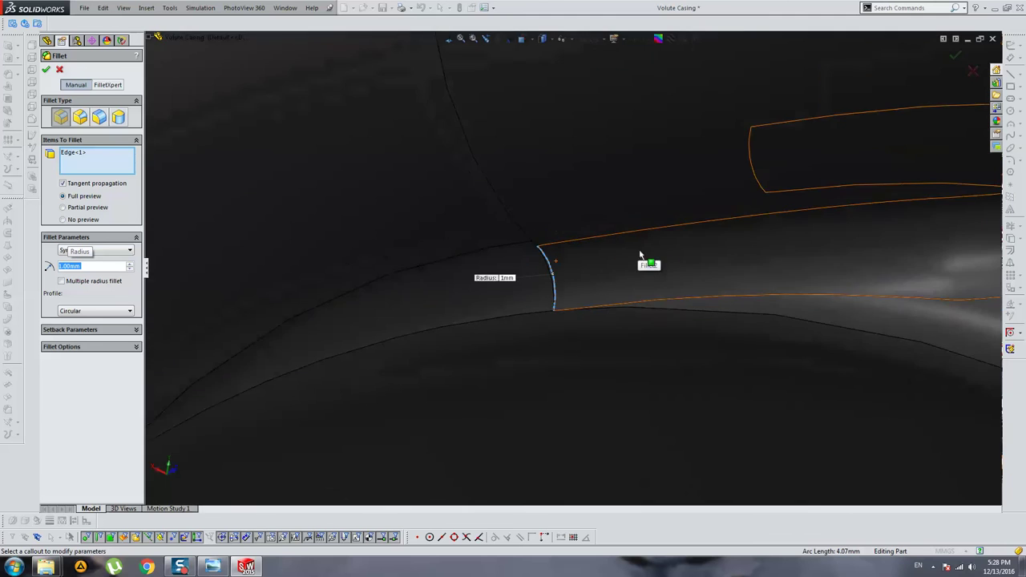
scroll(665, 260, up, 3)
scroll(679, 263, up, 2)
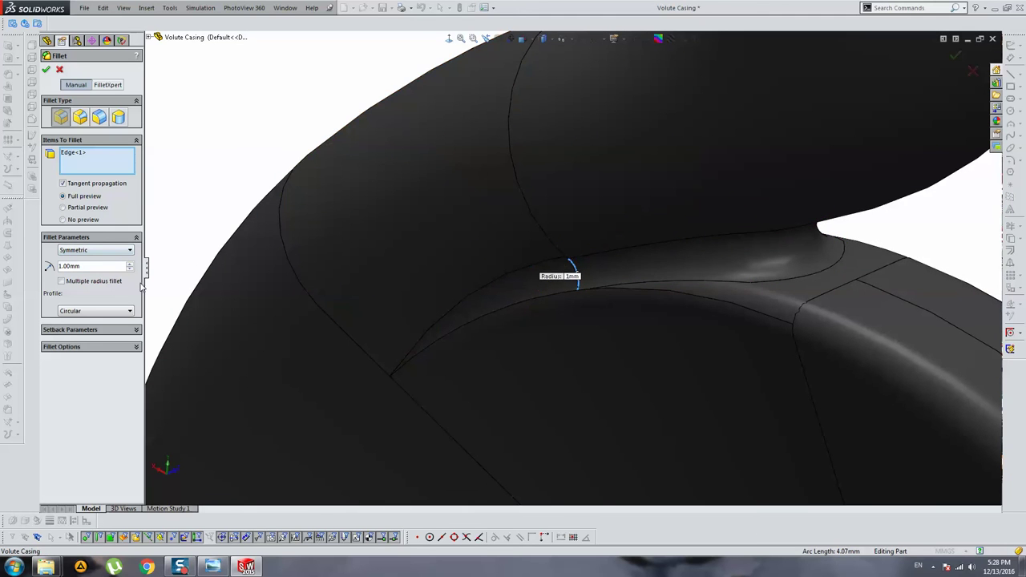
click(98, 117)
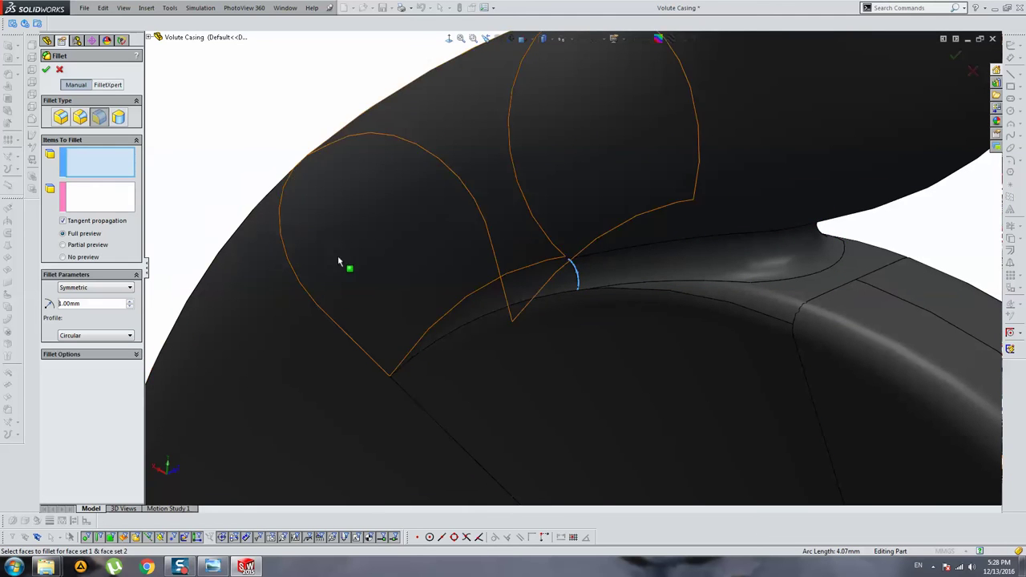
scroll(626, 336, down, 3)
middle_drag(626, 335, 168, 187)
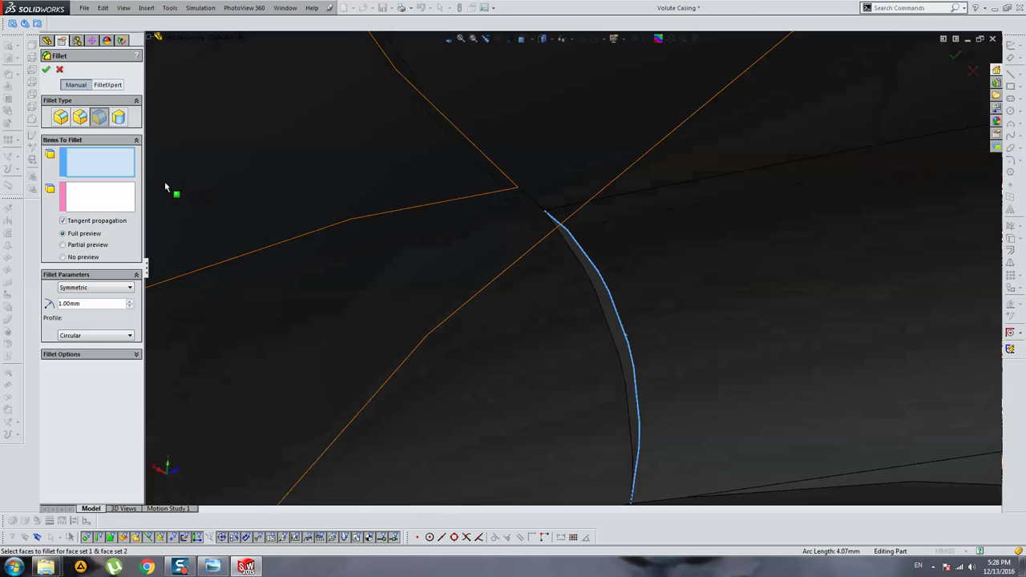
click(600, 289)
click(122, 206)
click(662, 277)
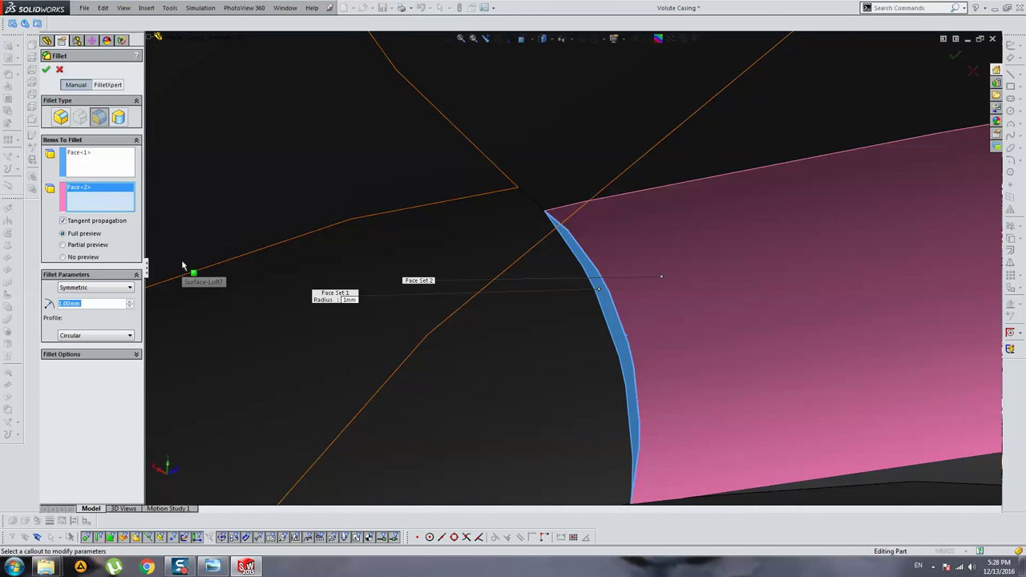
text(2)
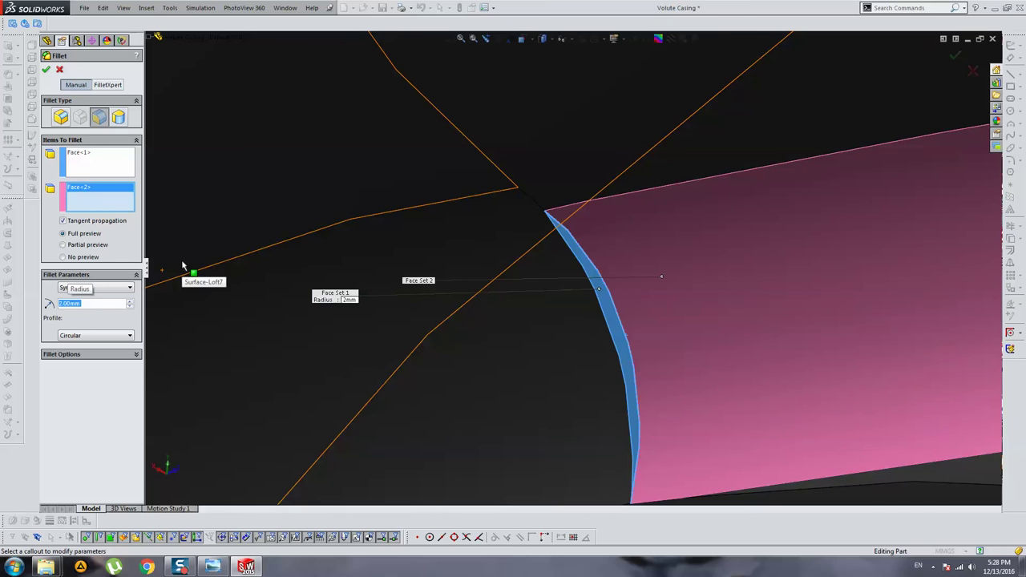
key(BackSpace)
text(5)
text(0.5)
key(Return)
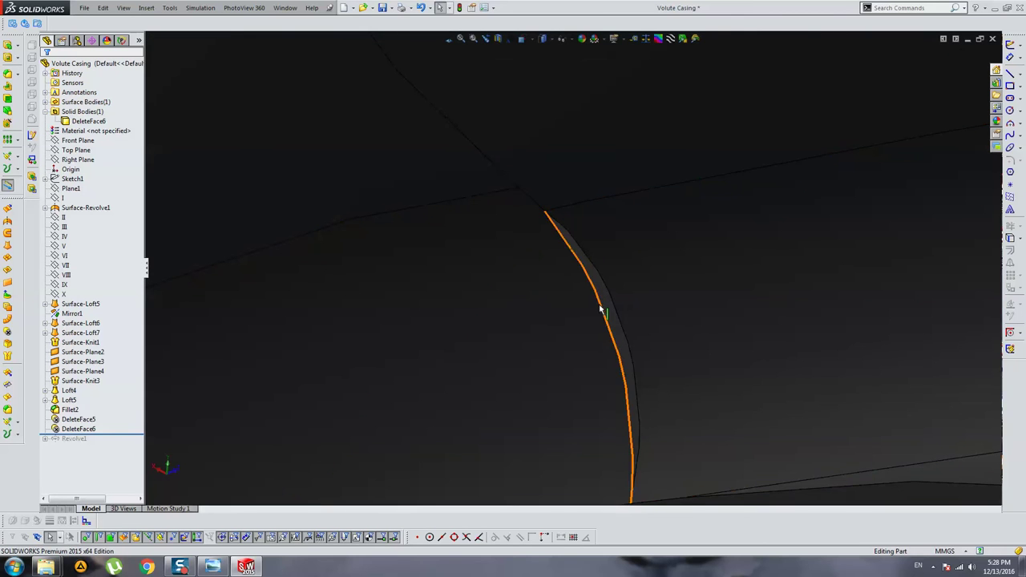
Start a face deletion on the Fillet2 junction face and add the adjoining fillet face.
click(601, 309)
scroll(617, 316, up, 3)
scroll(616, 319, up, 3)
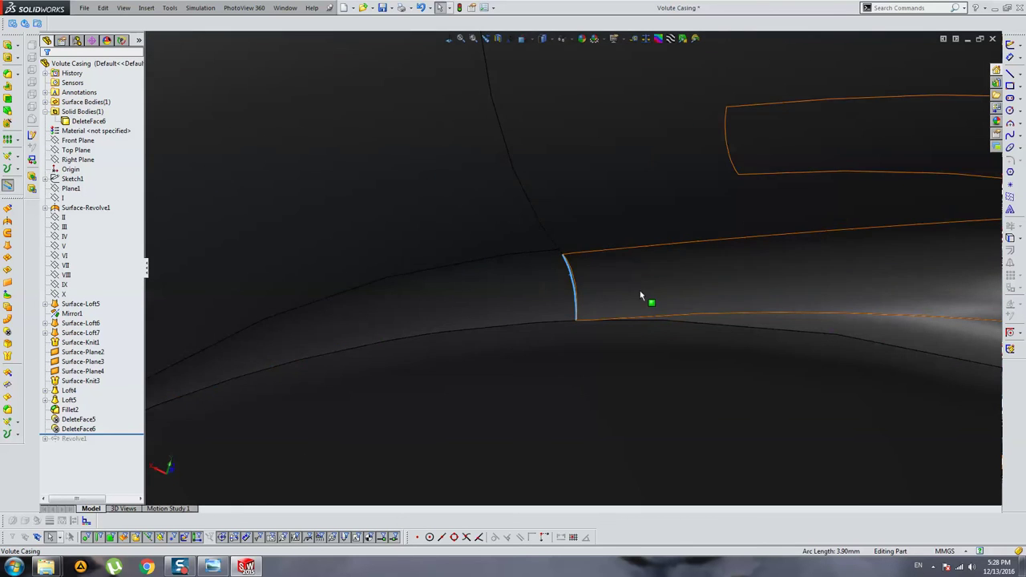
scroll(642, 295, up, 3)
click(648, 280)
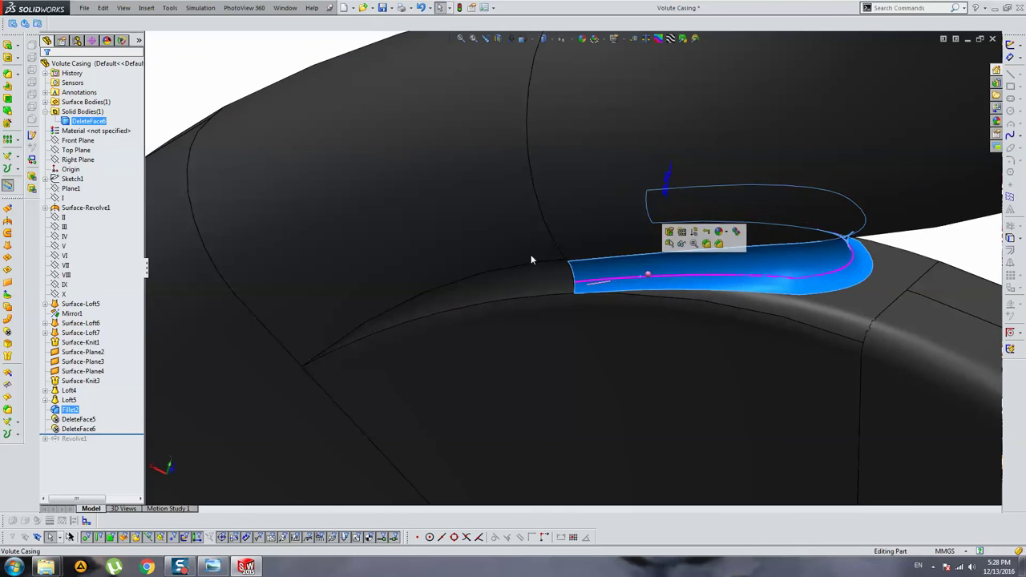
click(17, 337)
scroll(571, 244, down, 3)
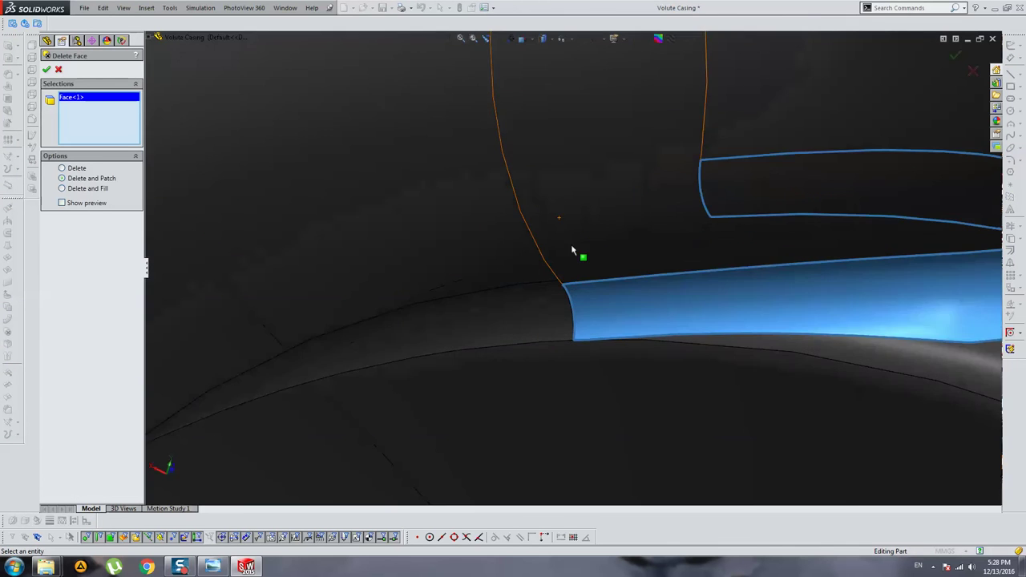
scroll(536, 263, down, 3)
scroll(587, 345, down, 2)
scroll(703, 256, down, 2)
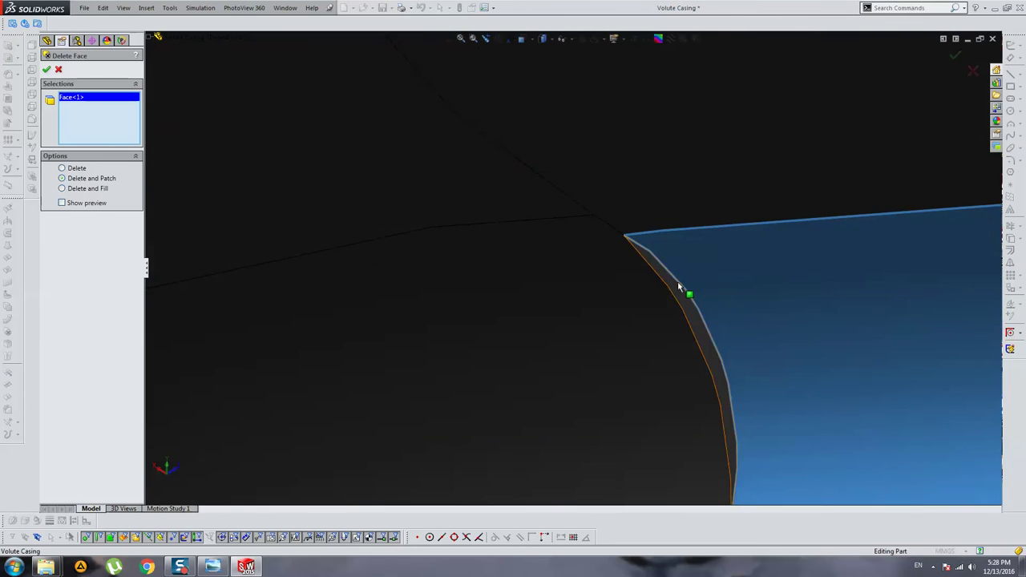
click(681, 291)
Add the third fillet face at the far end of the junction.
scroll(782, 300, up, 5)
middle_drag(782, 300, 917, 246)
scroll(586, 276, down, 3)
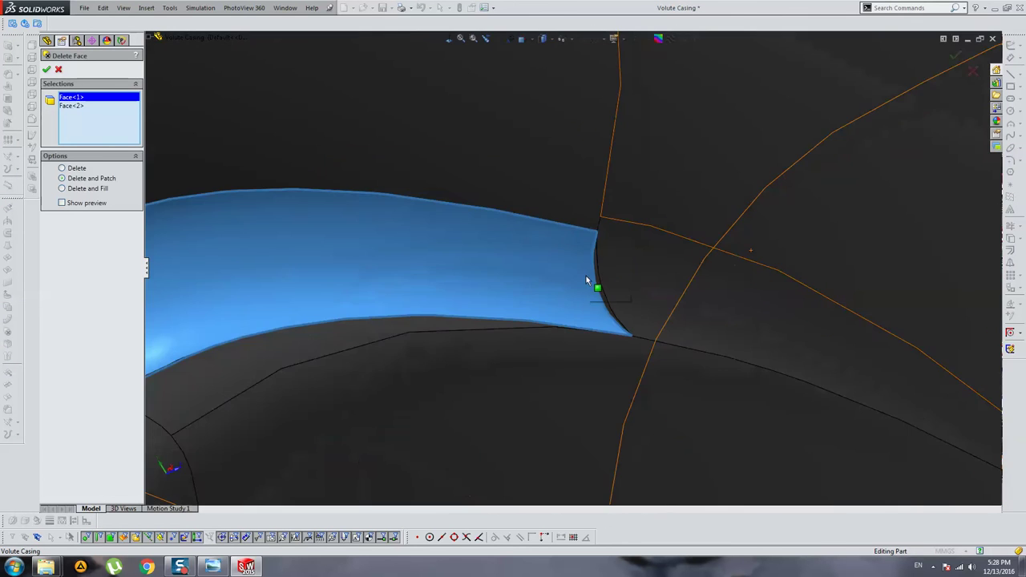
scroll(599, 276, down, 2)
scroll(564, 265, down, 1)
click(571, 256)
scroll(572, 256, up, 3)
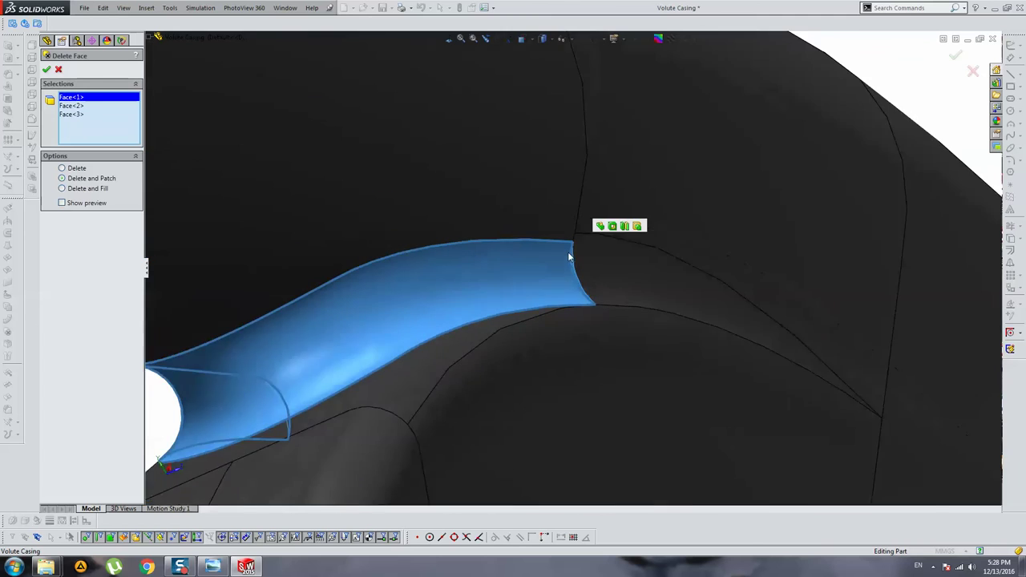
scroll(550, 264, up, 2)
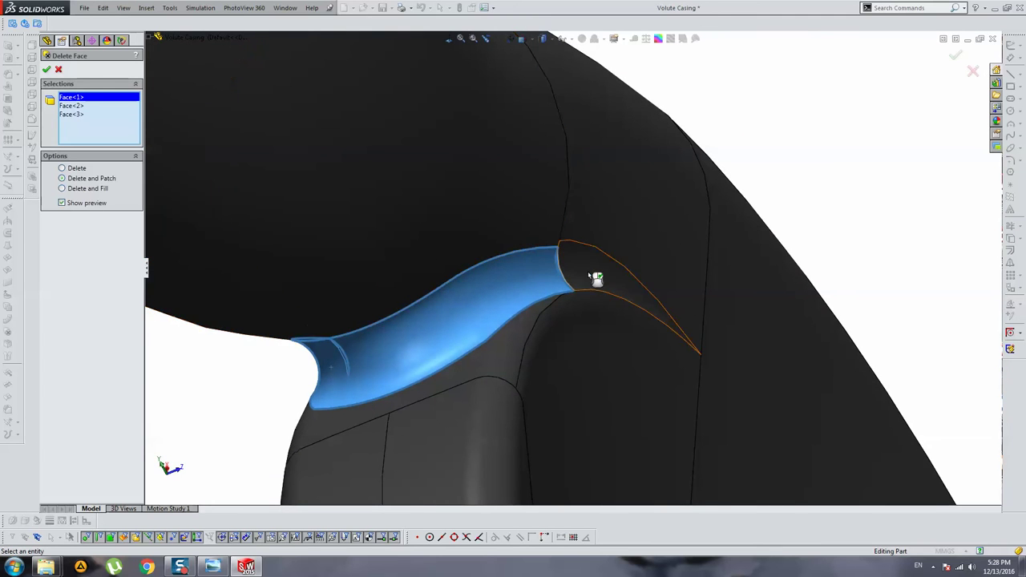
middle_drag(591, 279, 588, 270)
Preview Delete and Fill, then use plain Delete to remove the three faces as DeleteFace8.
click(88, 203)
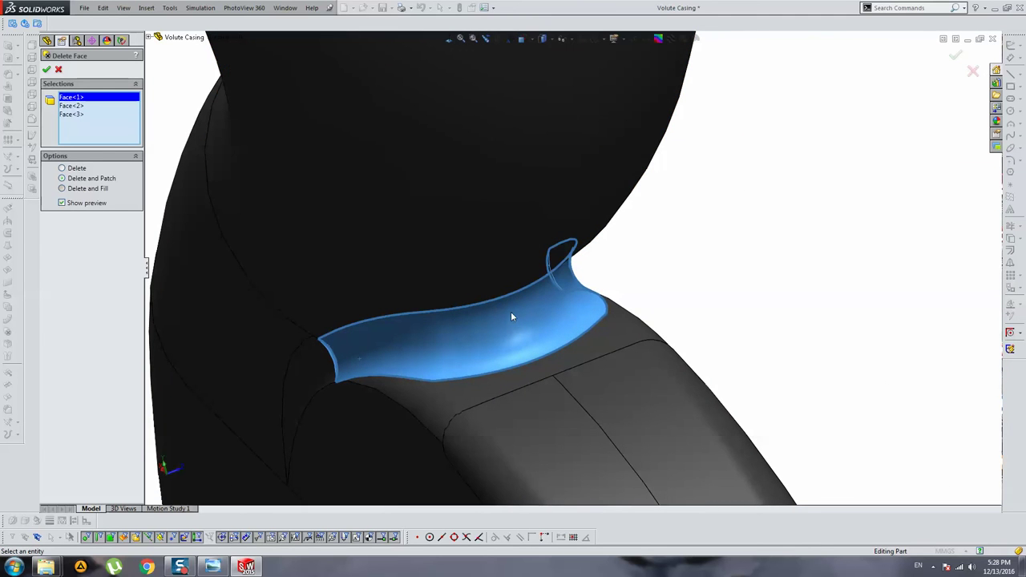
click(84, 189)
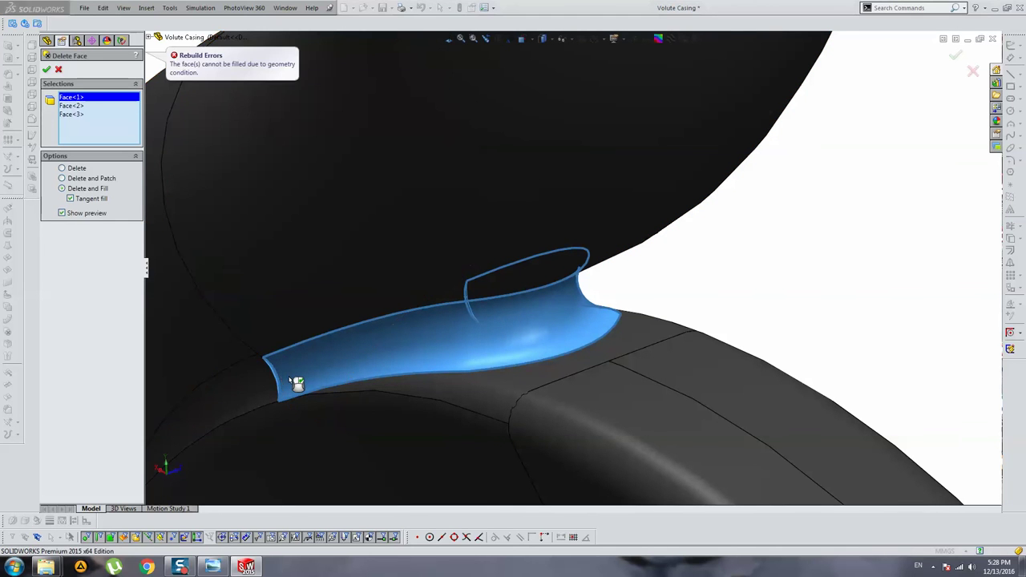
middle_drag(363, 343, 405, 350)
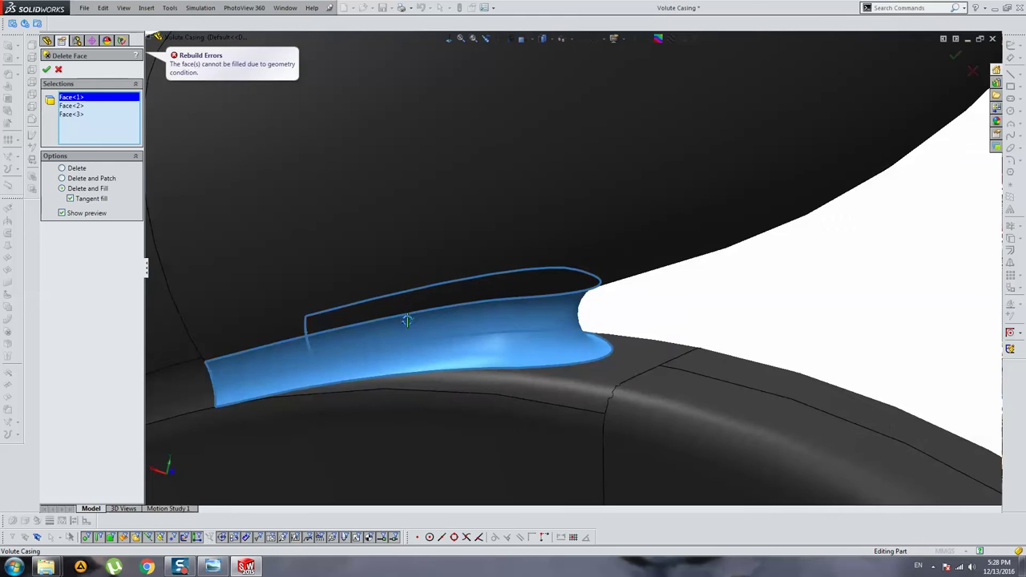
scroll(405, 351, down, 1)
scroll(409, 341, down, 3)
scroll(397, 333, down, 2)
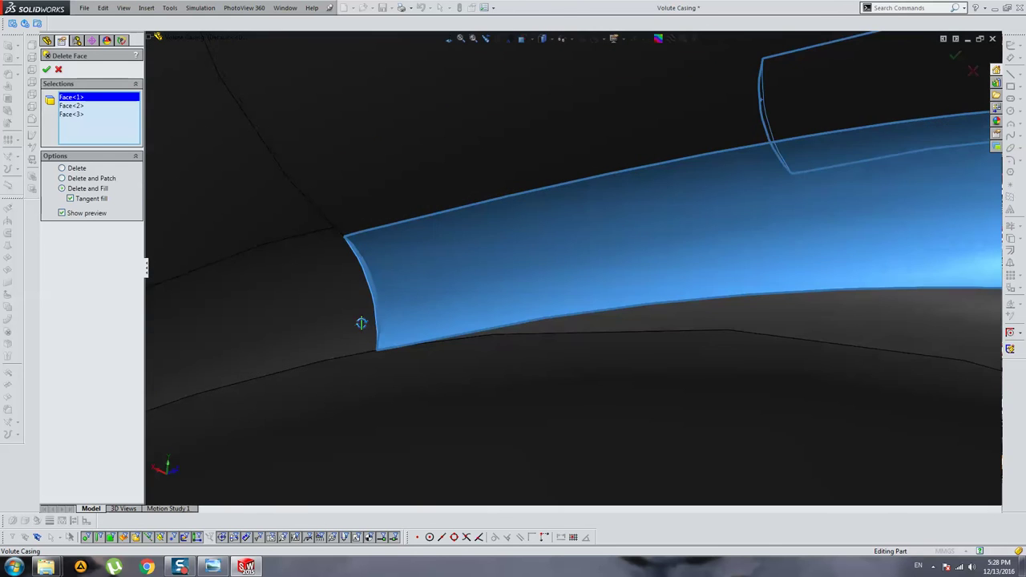
scroll(353, 335, down, 2)
middle_drag(351, 337, 318, 351)
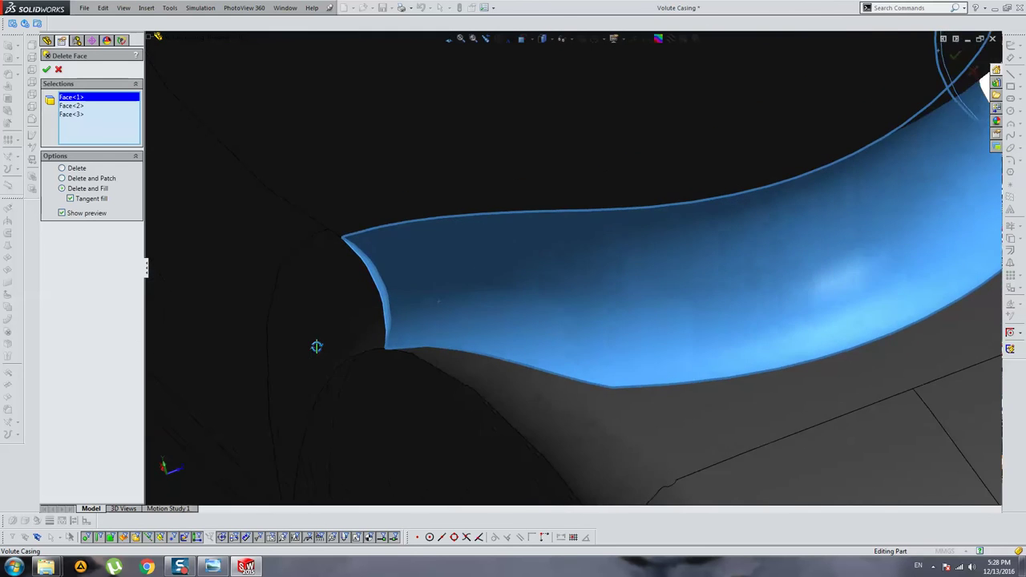
scroll(319, 351, up, 3)
click(76, 178)
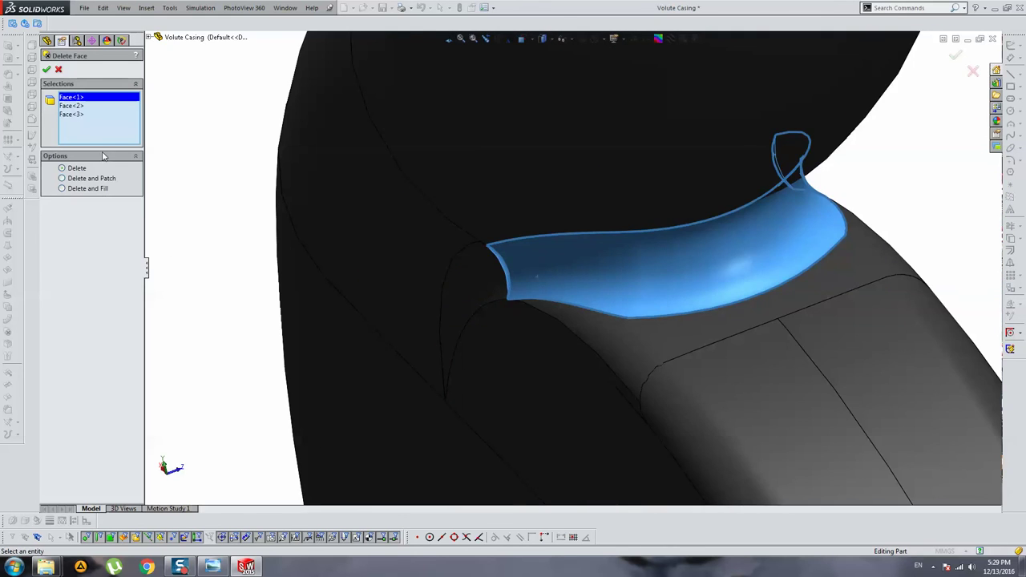
key(Return)
Inspect the opened gap and start a Fill Surface with the first two gap edges.
scroll(618, 259, up, 3)
middle_drag(618, 259, 666, 193)
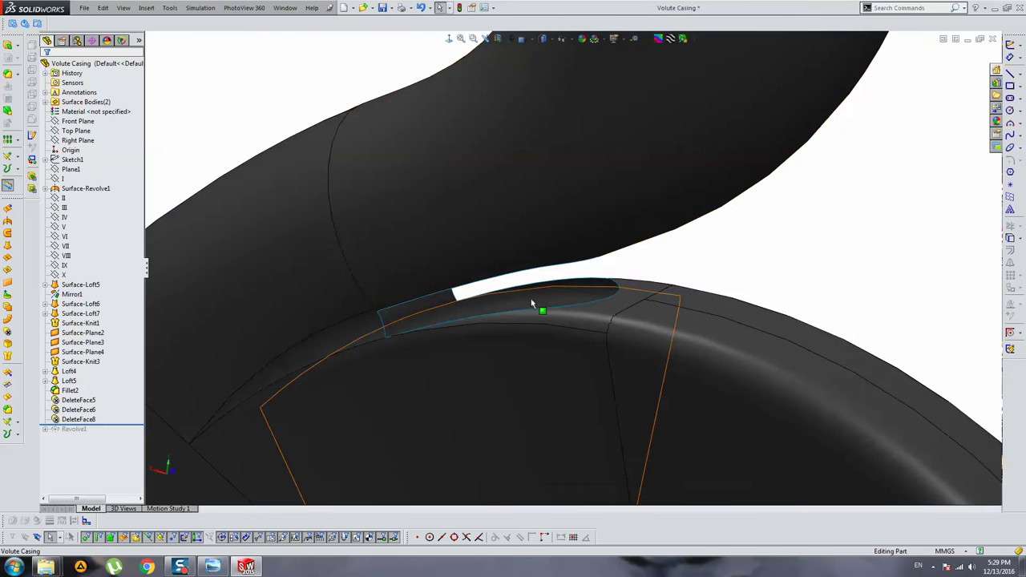
middle_drag(443, 347, 422, 383)
scroll(422, 382, down, 3)
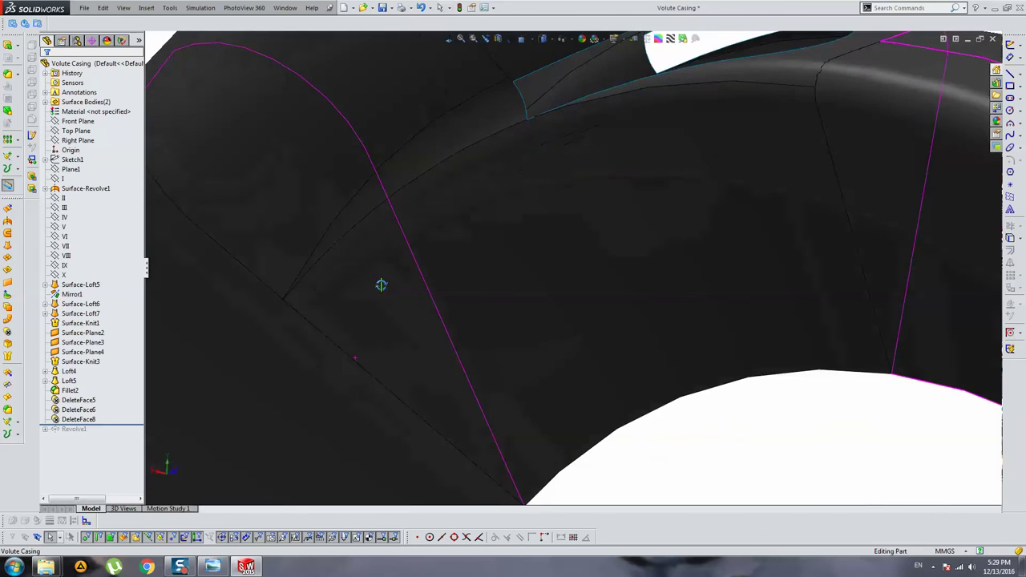
mouse_move(380, 284)
middle_down()
mouse_move(562, 60)
mouse_move(644, 325)
mouse_move(575, 422)
middle_up()
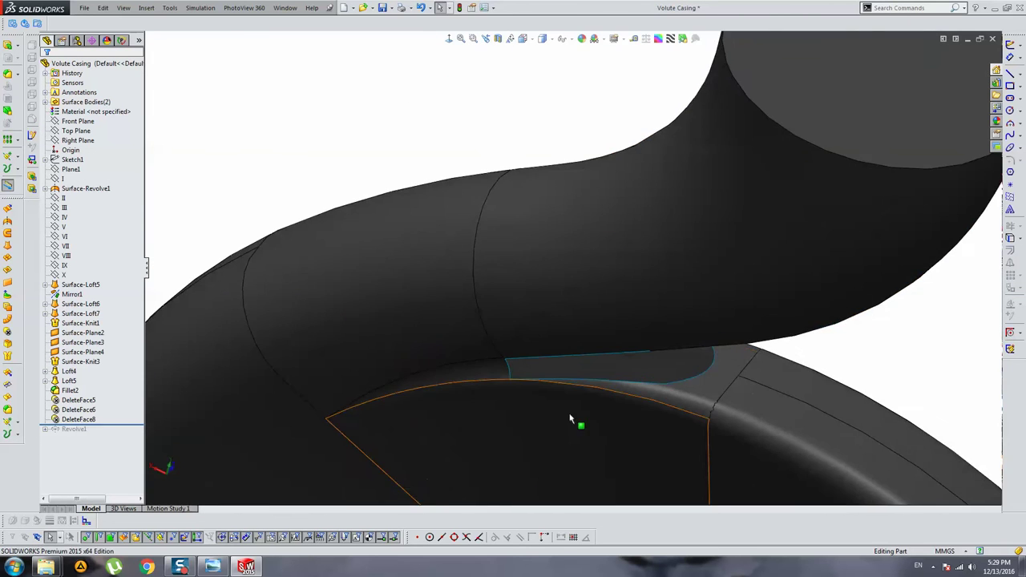
scroll(493, 360, down, 3)
mouse_move(494, 361)
middle_down()
mouse_move(453, 350)
mouse_move(508, 328)
mouse_move(156, 305)
mouse_move(538, 379)
mouse_move(553, 355)
mouse_move(562, 362)
middle_up()
scroll(614, 328, up, 2)
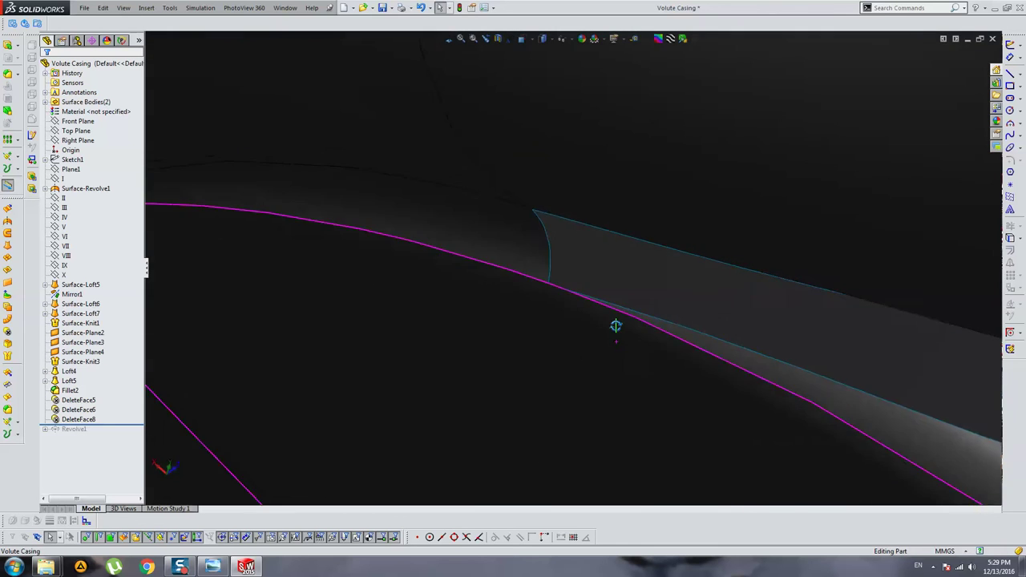
scroll(620, 319, up, 3)
scroll(620, 319, up, 3)
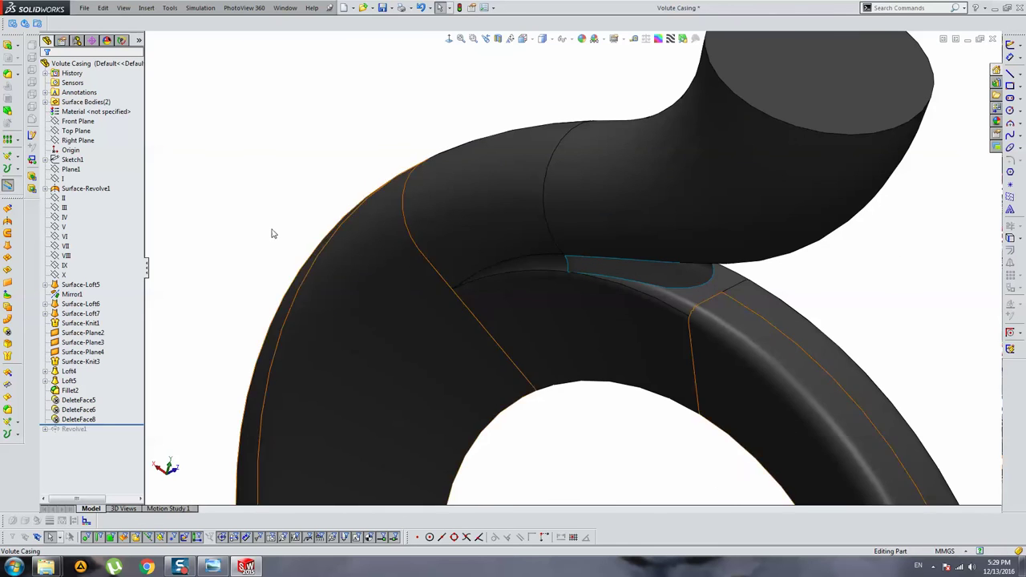
click(8, 268)
scroll(663, 262, down, 3)
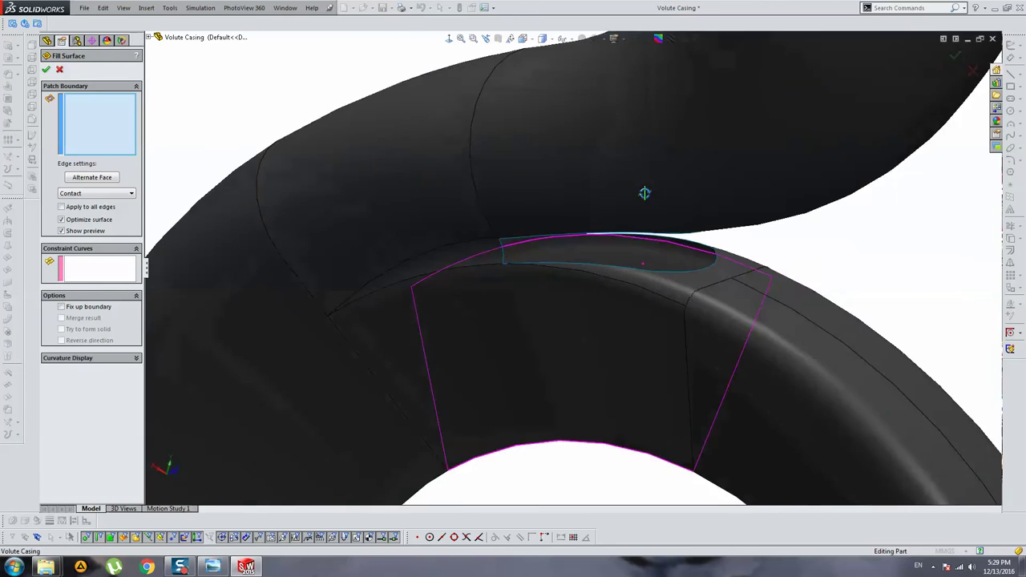
mouse_move(644, 194)
middle_down()
mouse_move(562, 192)
mouse_move(592, 164)
mouse_move(599, 179)
middle_up()
click(565, 189)
click(549, 157)
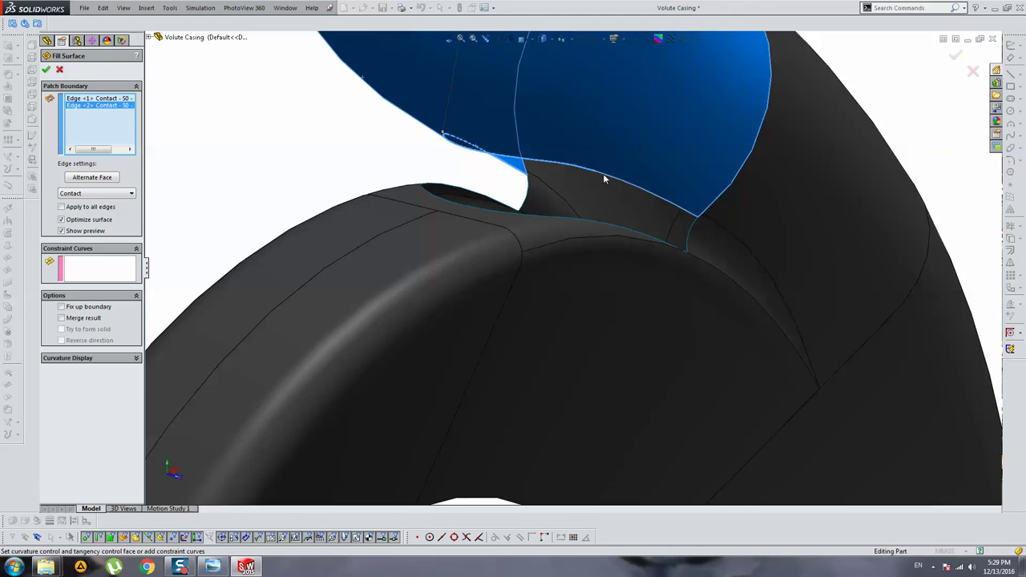
Add the remaining five gap edges to close the Fill Surface boundary.
click(686, 228)
scroll(694, 236, up, 2)
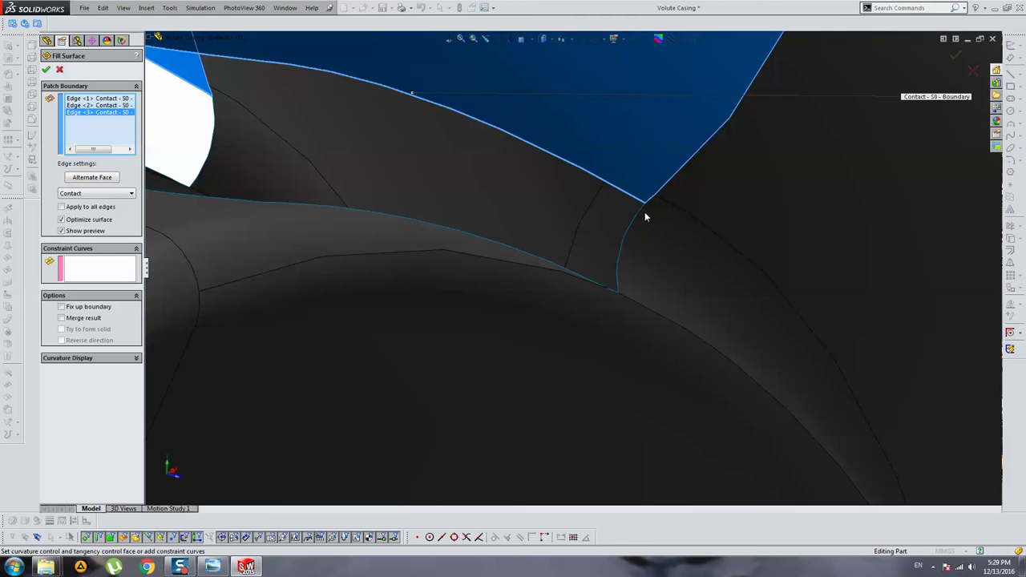
click(638, 228)
mouse_move(638, 232)
middle_down()
mouse_move(592, 326)
mouse_move(607, 275)
middle_up()
click(603, 275)
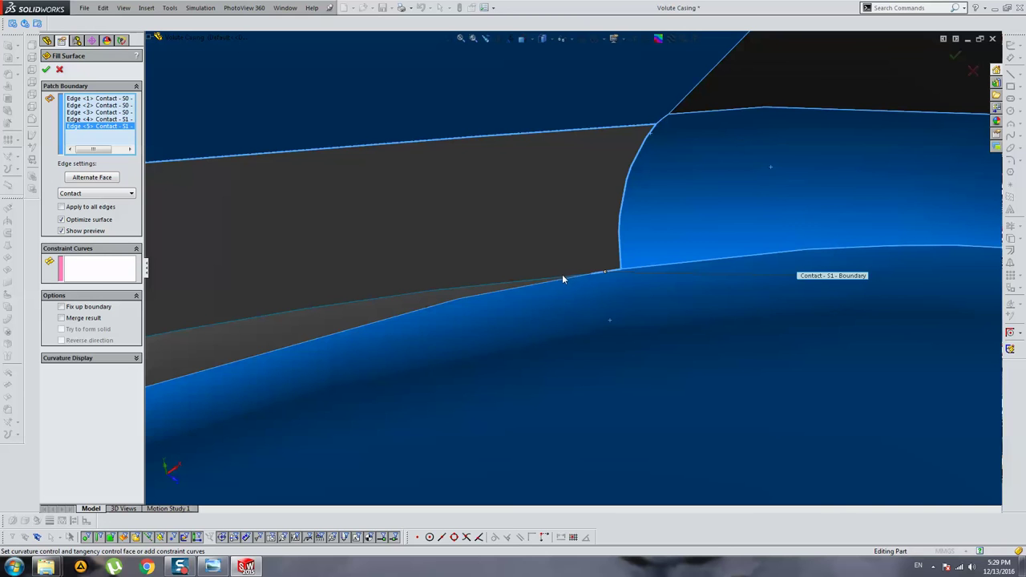
click(500, 289)
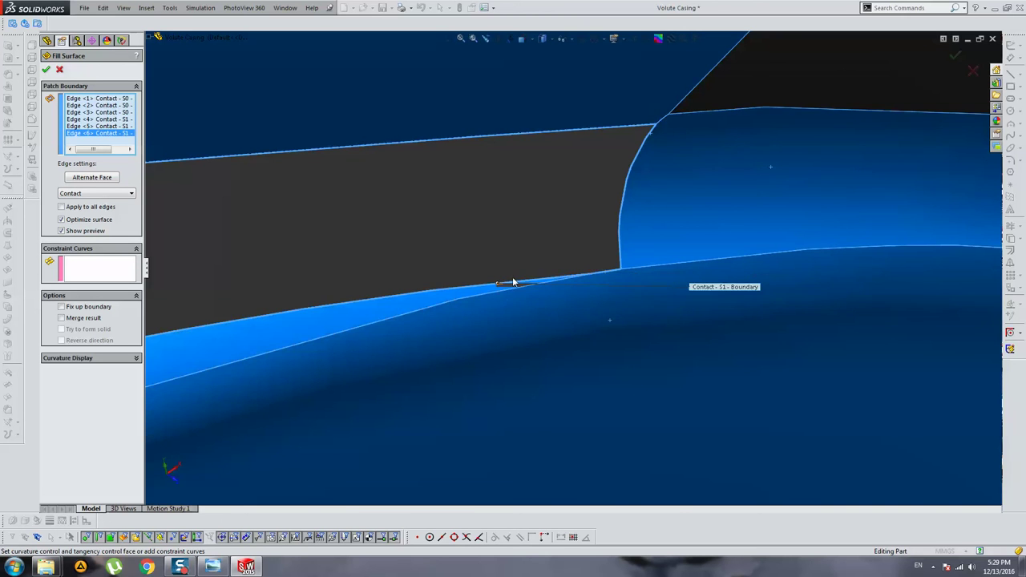
mouse_move(513, 281)
middle_down()
mouse_move(458, 281)
mouse_move(388, 262)
mouse_move(477, 278)
middle_up()
scroll(367, 227, down, 3)
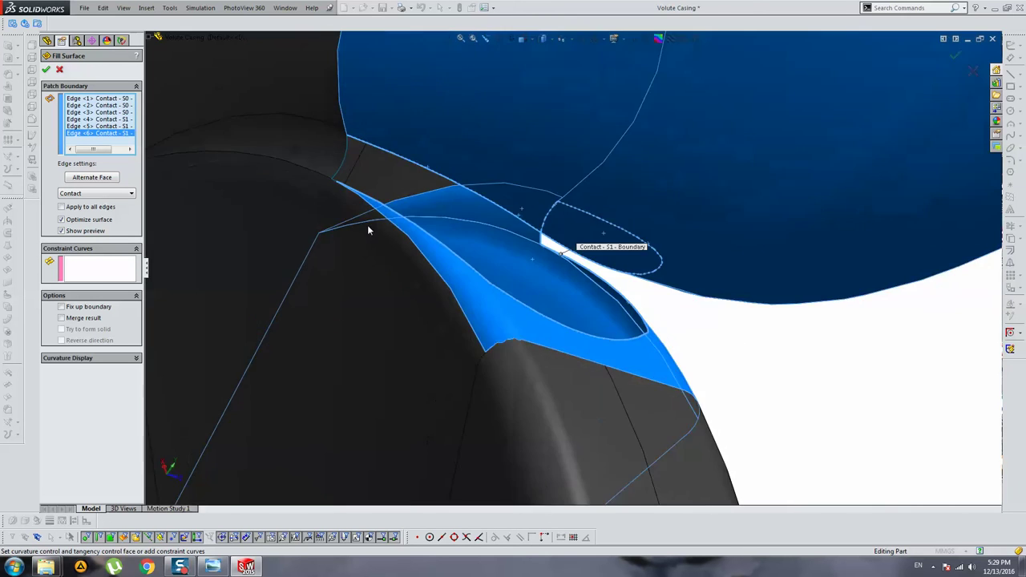
scroll(355, 219, down, 3)
scroll(401, 165, down, 3)
click(393, 162)
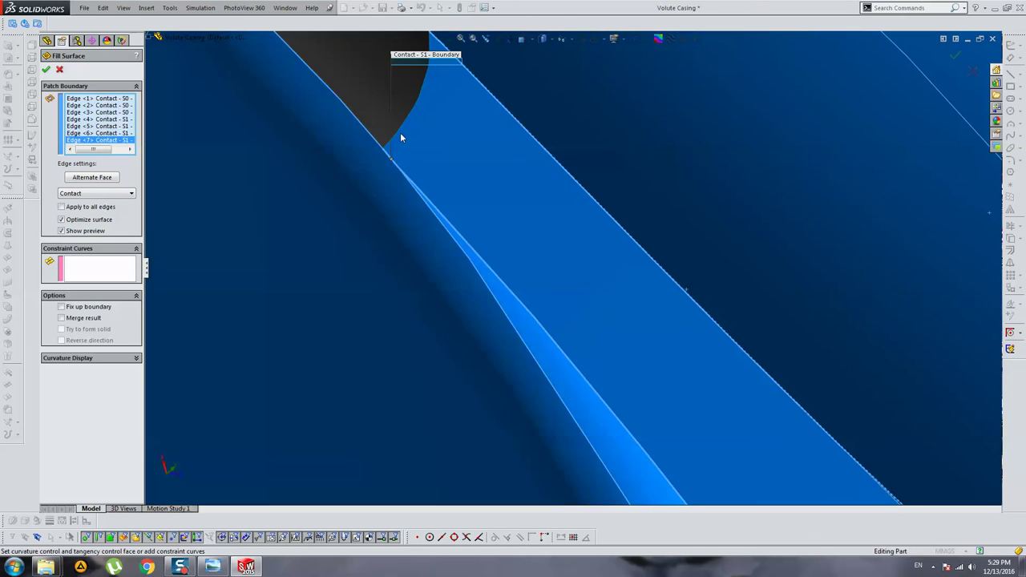
scroll(433, 139, up, 2)
scroll(587, 242, up, 3)
scroll(588, 242, up, 3)
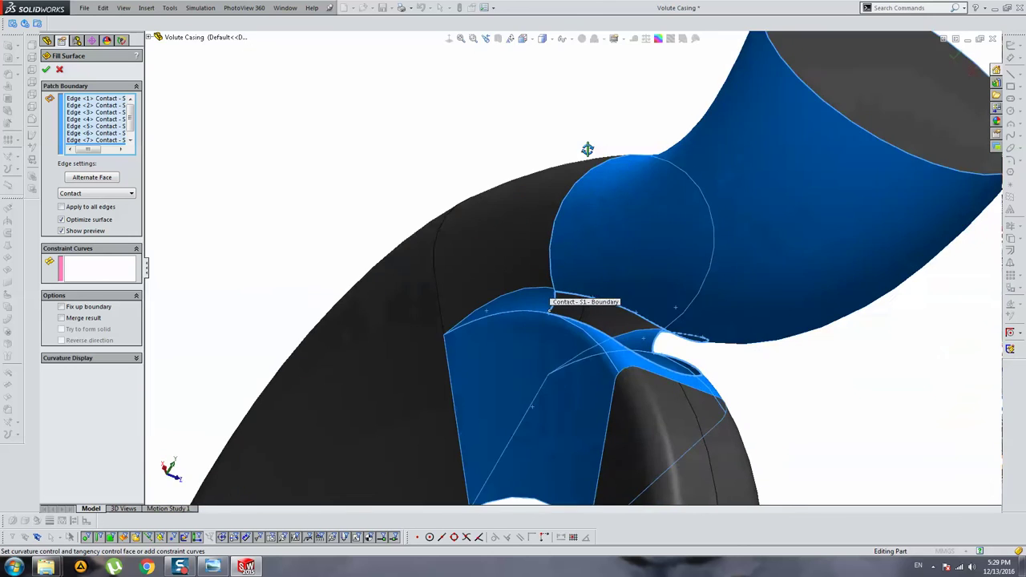
mouse_move(588, 149)
middle_down()
mouse_move(679, 360)
mouse_move(425, 300)
middle_up()
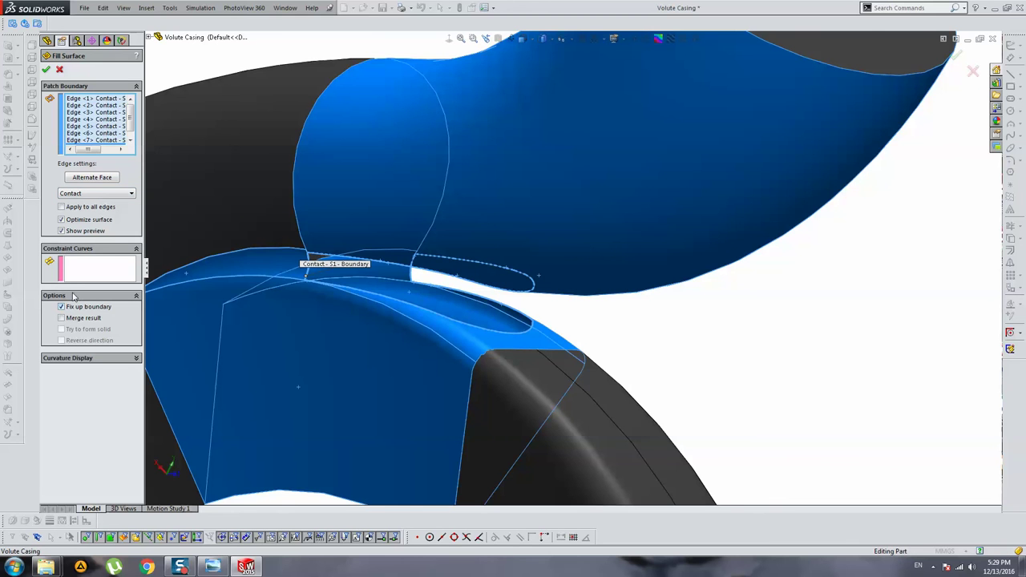
middle_drag(410, 312, 371, 270)
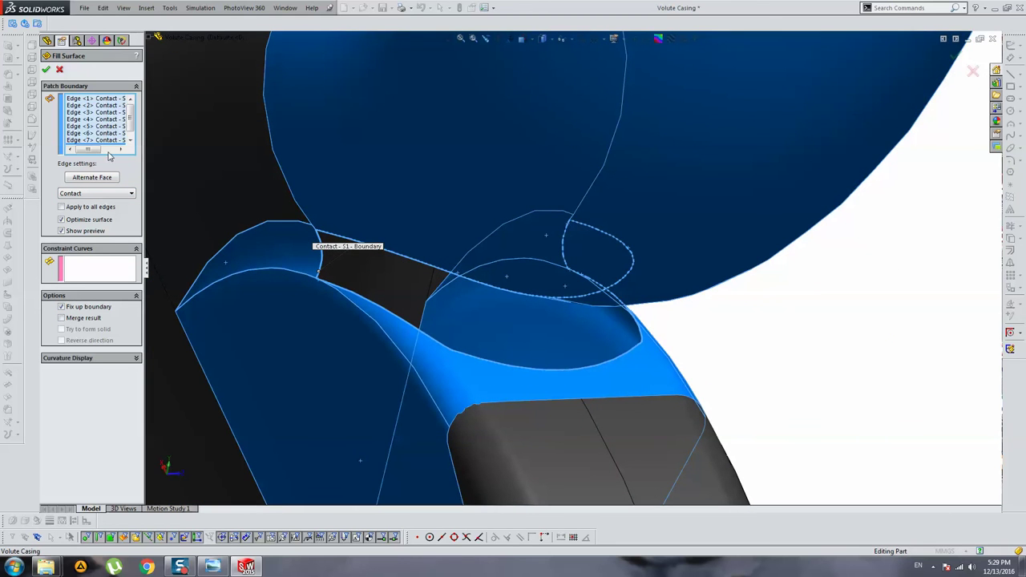
Set the Fill Surface edge condition to Tangent, then change it to Curvature.
click(86, 196)
click(80, 210)
click(97, 196)
click(96, 225)
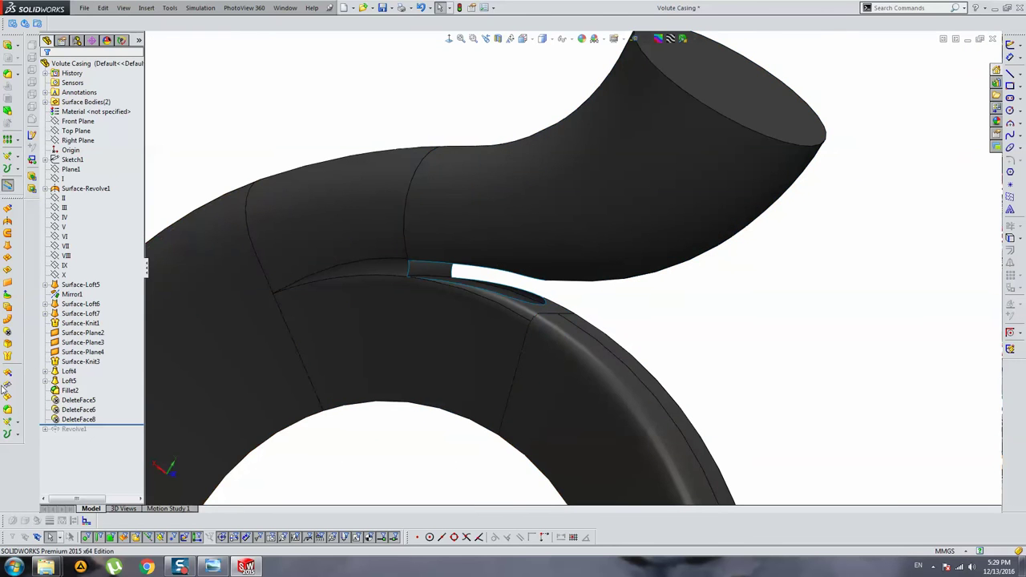
Delete the DeleteFace8 feature from the tree and confirm the removal.
click(79, 419)
key(Delete)
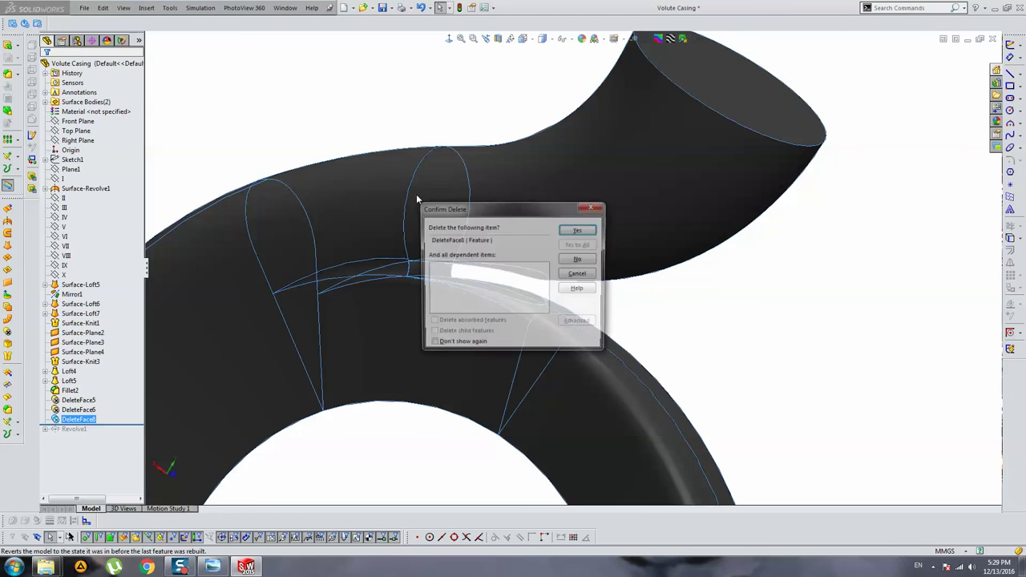
key(Return)
scroll(426, 271, down, 3)
scroll(465, 273, down, 3)
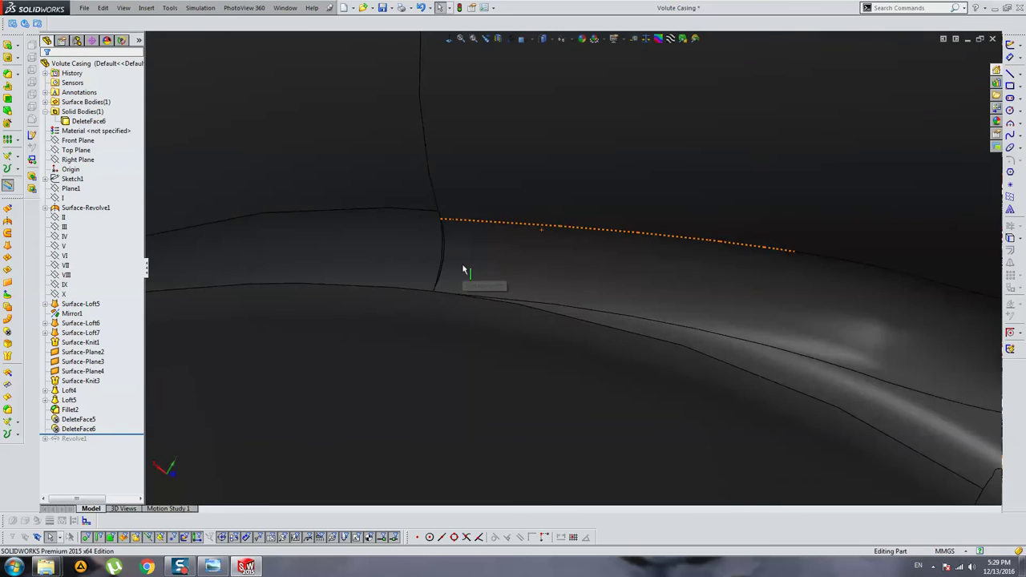
scroll(402, 284, down, 2)
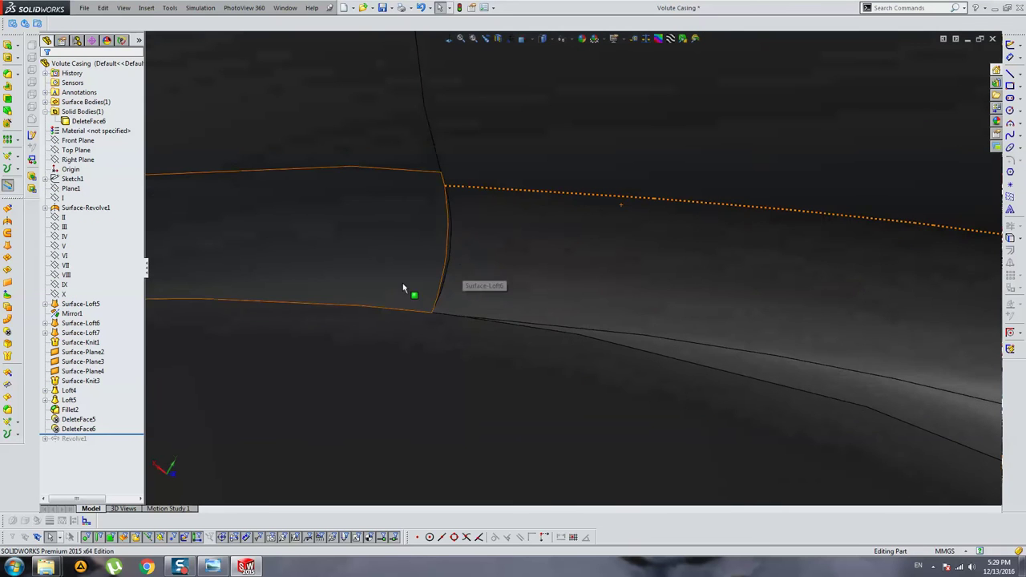
Edit Fillet2 to a 2mm radius and rebuild.
click(446, 256)
click(614, 279)
click(648, 233)
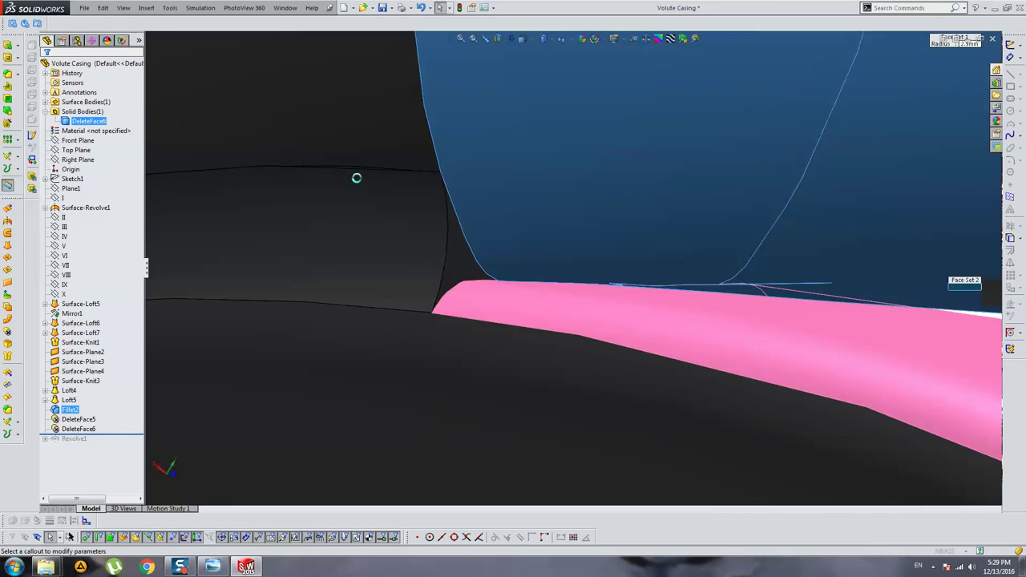
scroll(766, 297, up, 5)
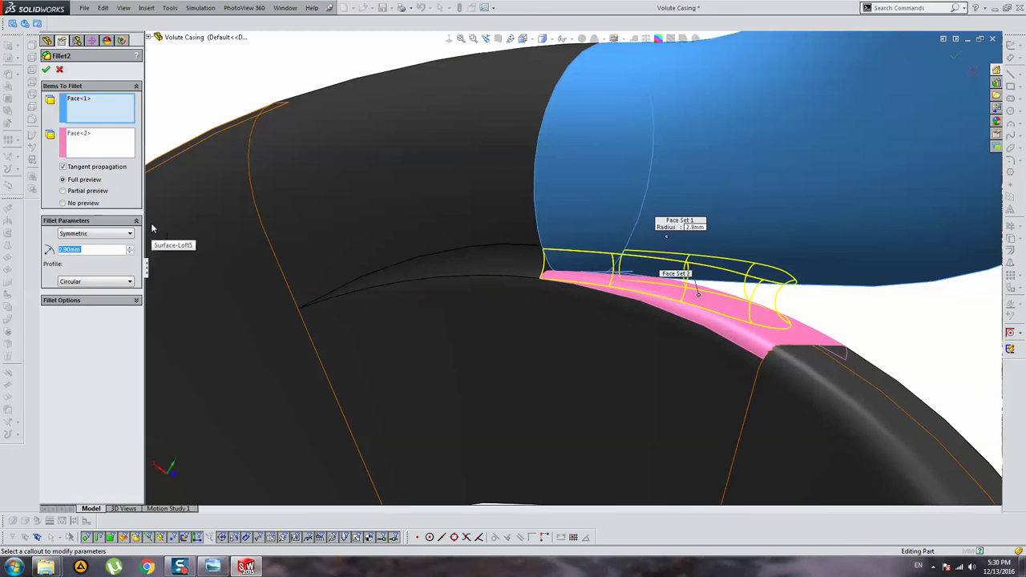
key(Return)
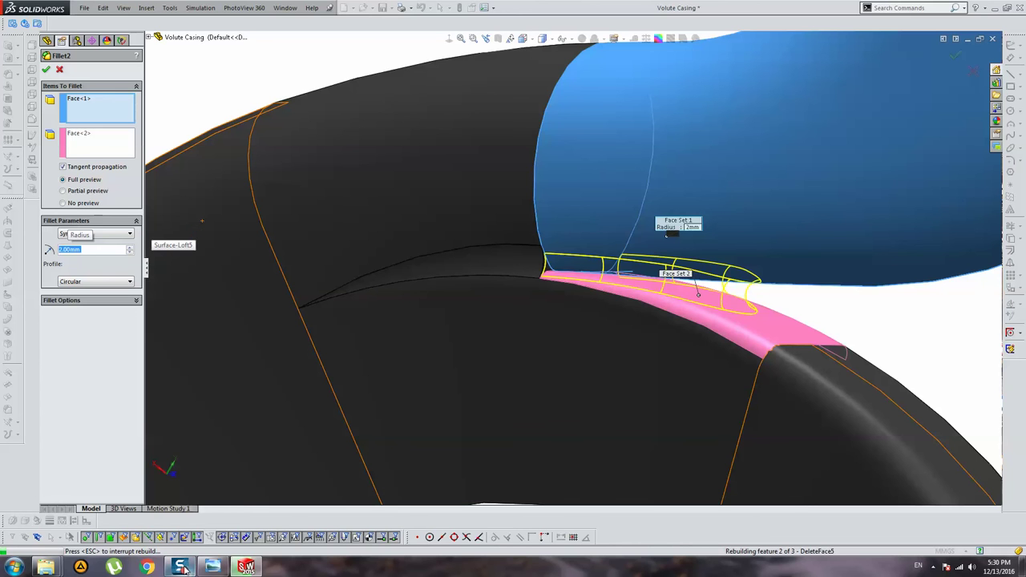
scroll(467, 232, down, 3)
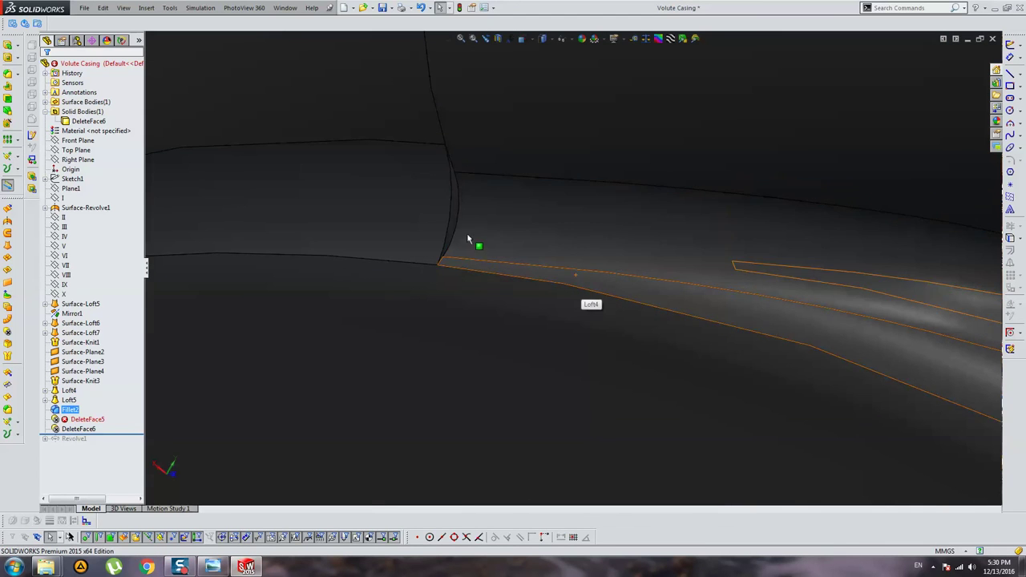
scroll(458, 207, down, 2)
Apply a 1mm fillet to the fillet's curved end edge.
click(458, 207)
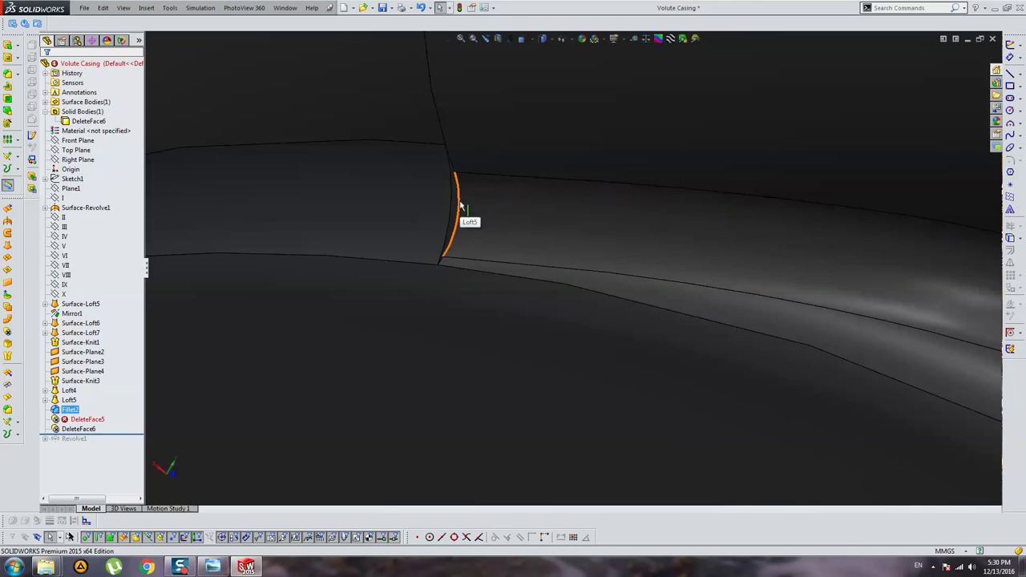
click(8, 74)
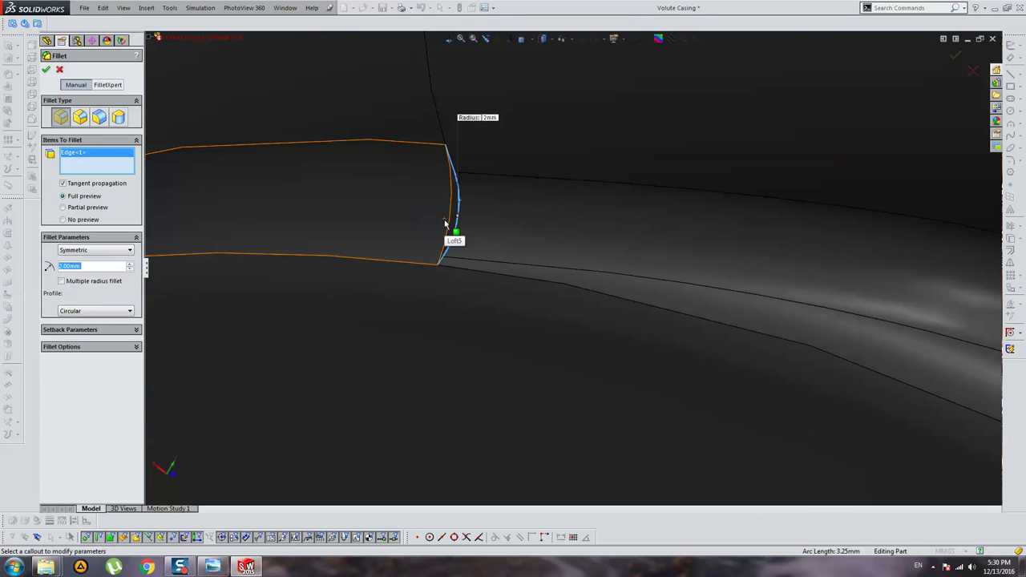
text(1)
key(Return)
Delete the DeleteFace5 feature from the history and confirm.
click(84, 420)
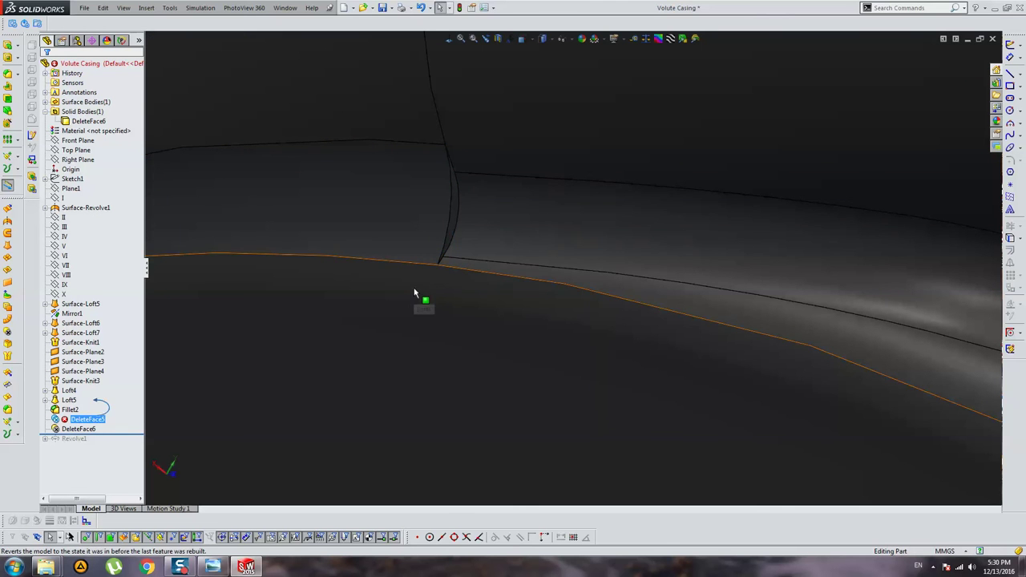
key(Delete)
key(Return)
scroll(445, 241, down, 3)
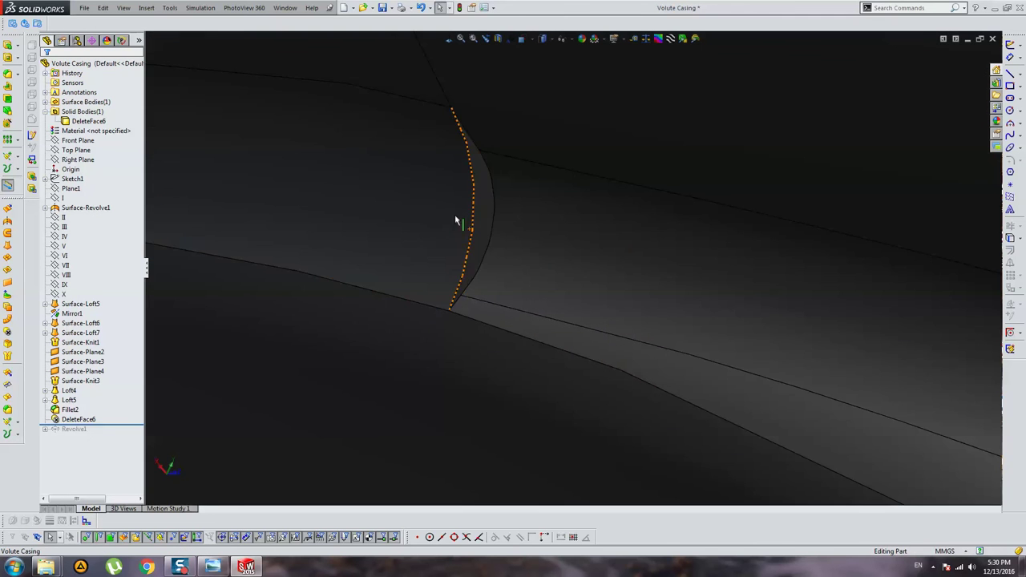
Fillet the curved end edge without tangent propagation, trying 0.5 mm and 1 mm radii.
click(474, 205)
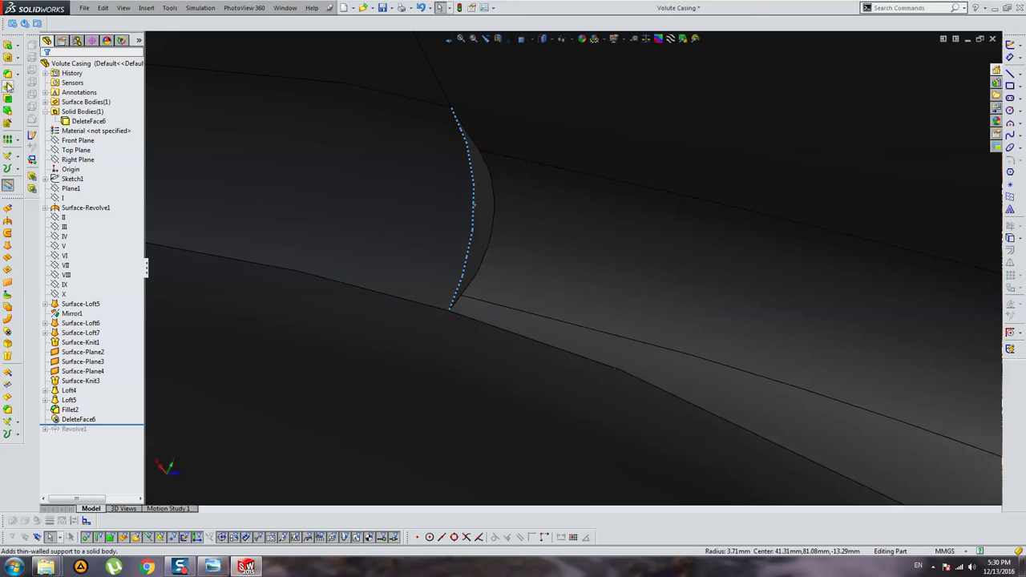
click(8, 74)
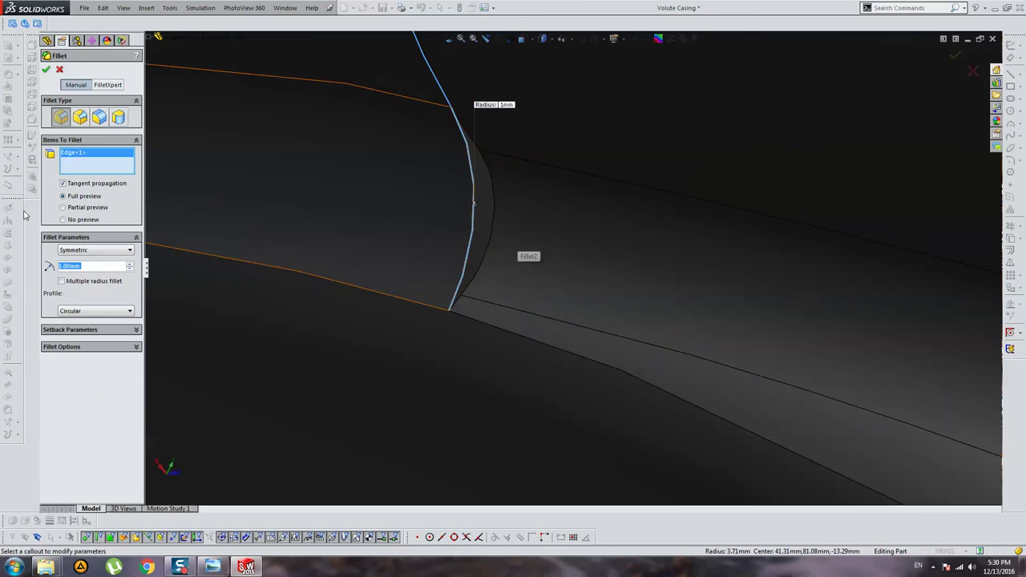
mouse_move(486, 285)
middle_down()
mouse_move(160, 214)
mouse_move(180, 195)
middle_up()
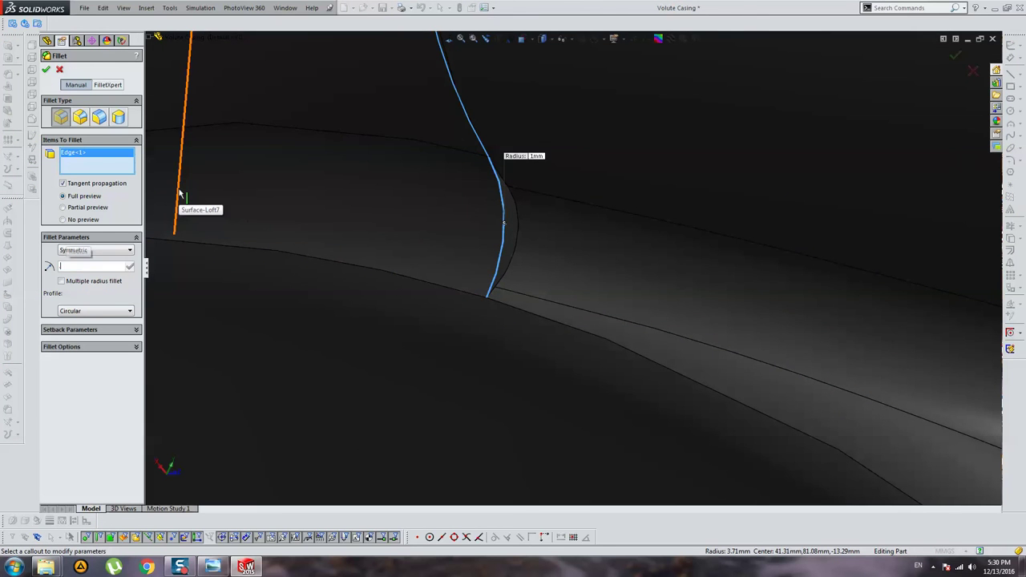
text(0.50mm)
key(Return)
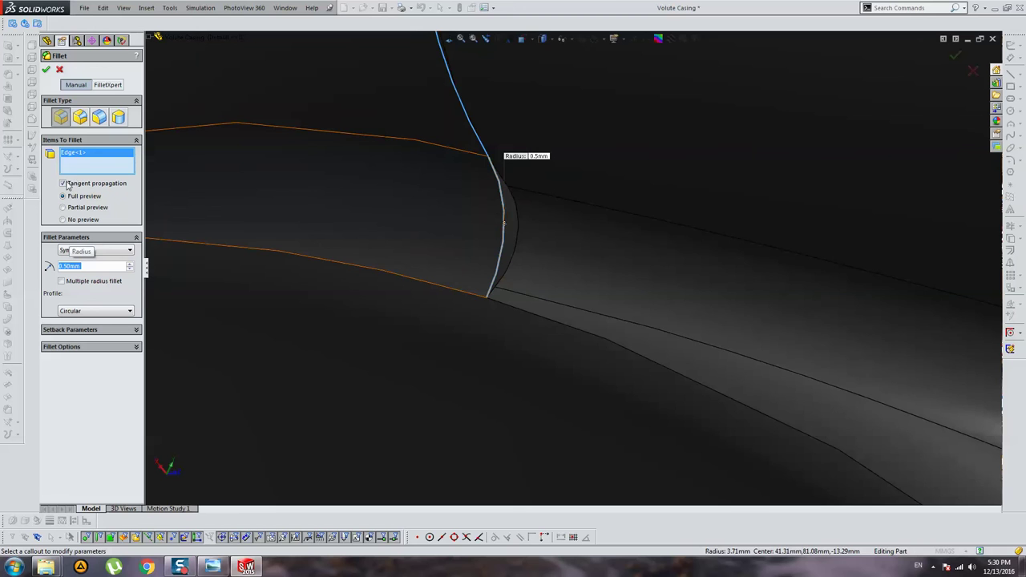
click(62, 184)
middle_drag(537, 195, 557, 230)
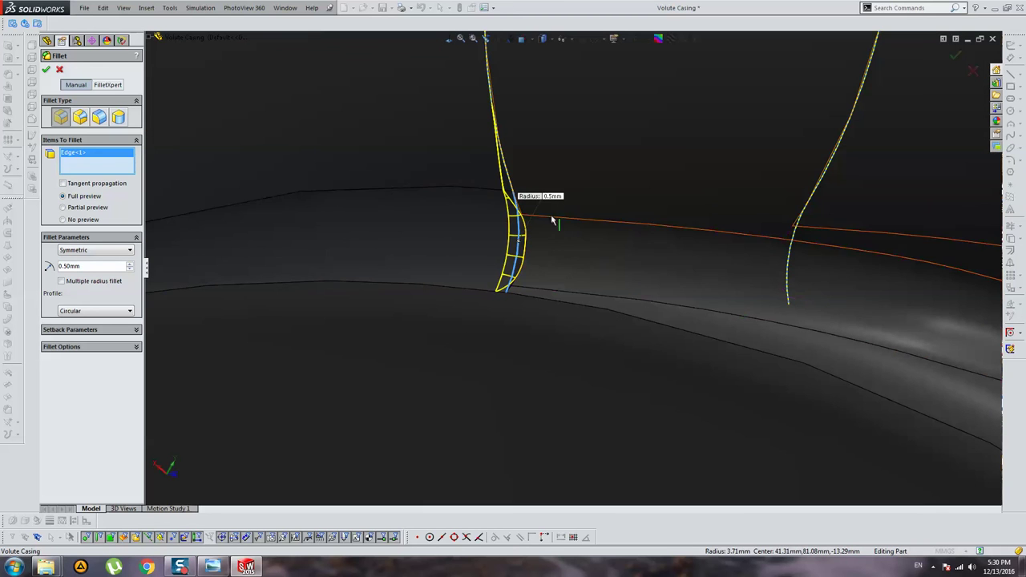
text(1)
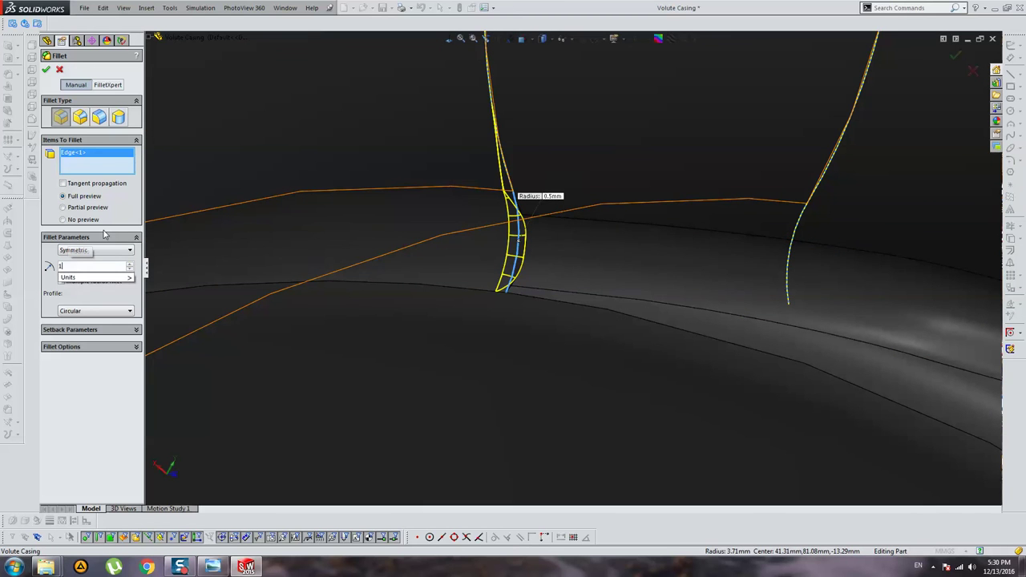
key(Return)
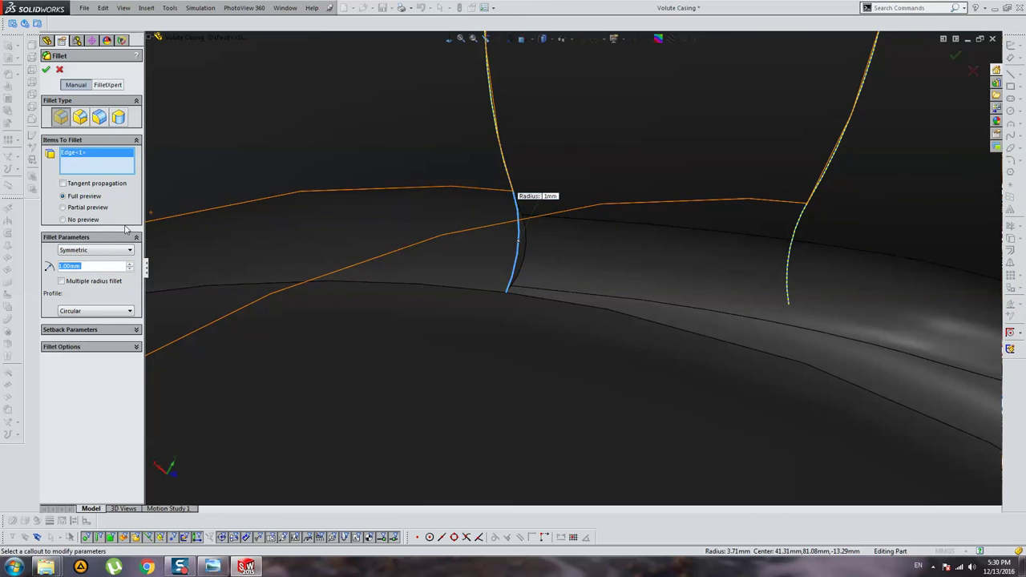
text(5)
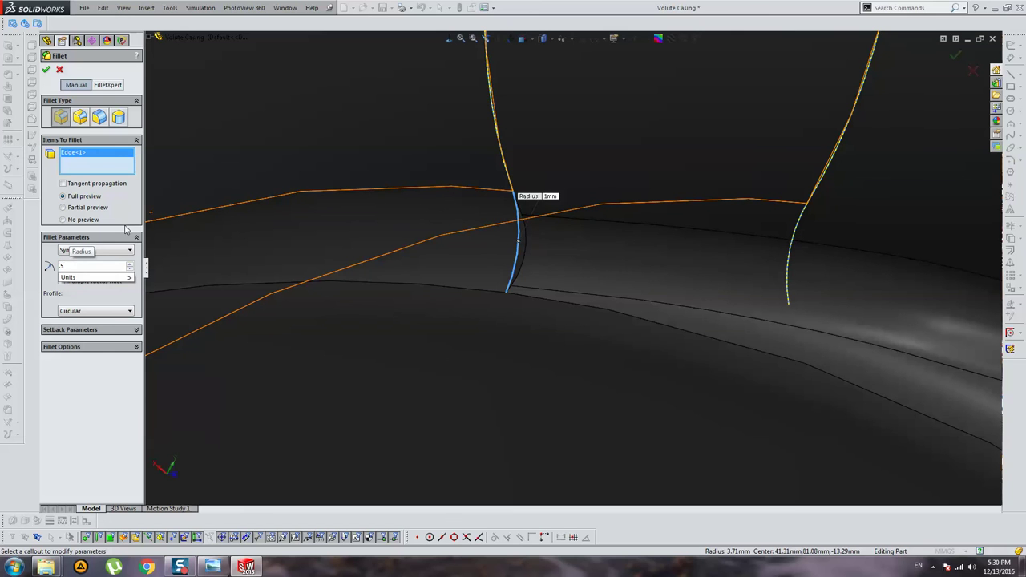
key(Return)
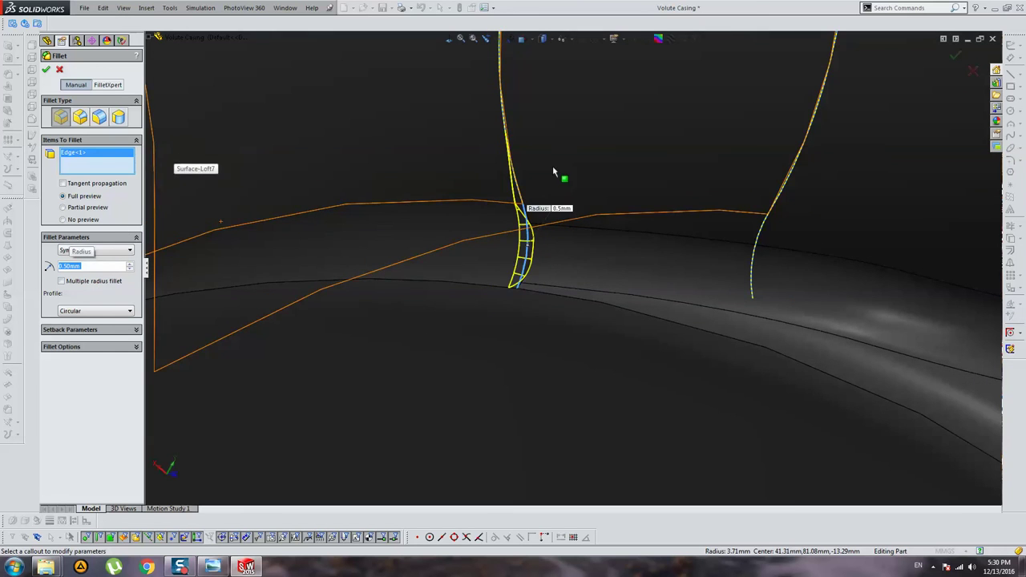
Add the right-hand seam edge, dismiss the error report, and set the radius to 0.4 mm.
mouse_move(561, 176)
middle_down()
mouse_move(729, 224)
mouse_move(744, 267)
mouse_move(825, 280)
mouse_move(782, 254)
middle_up()
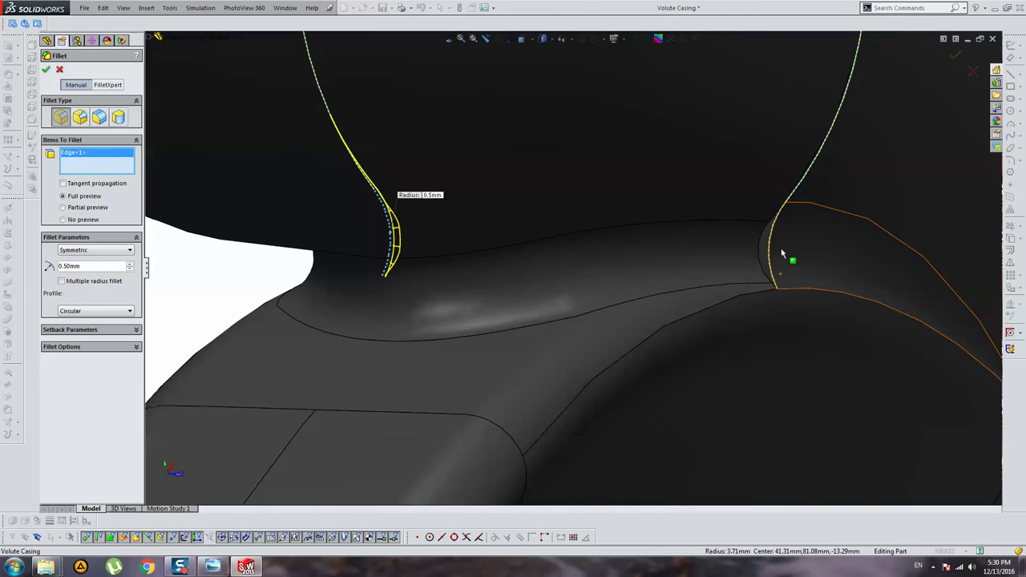
click(773, 250)
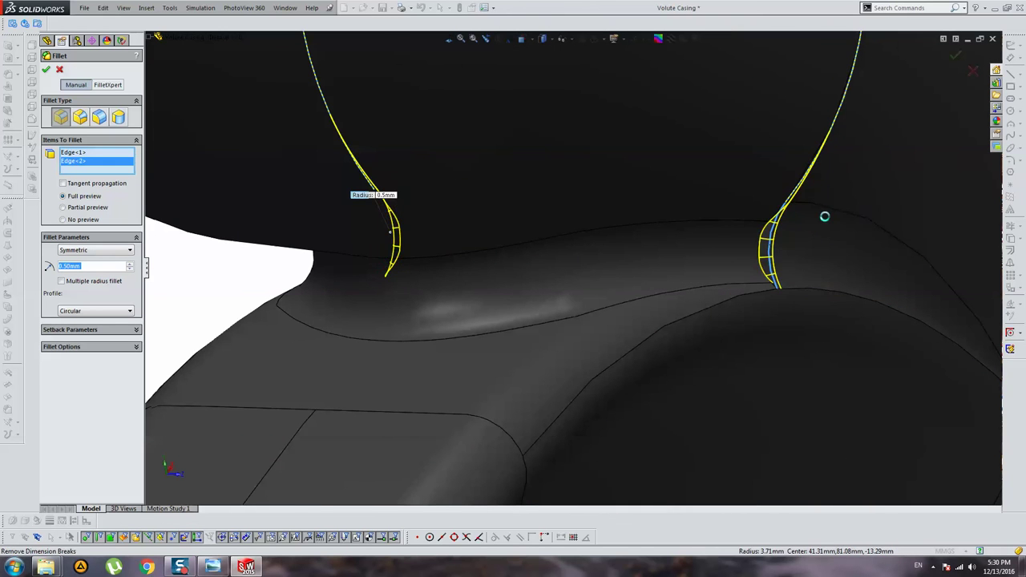
click(93, 266)
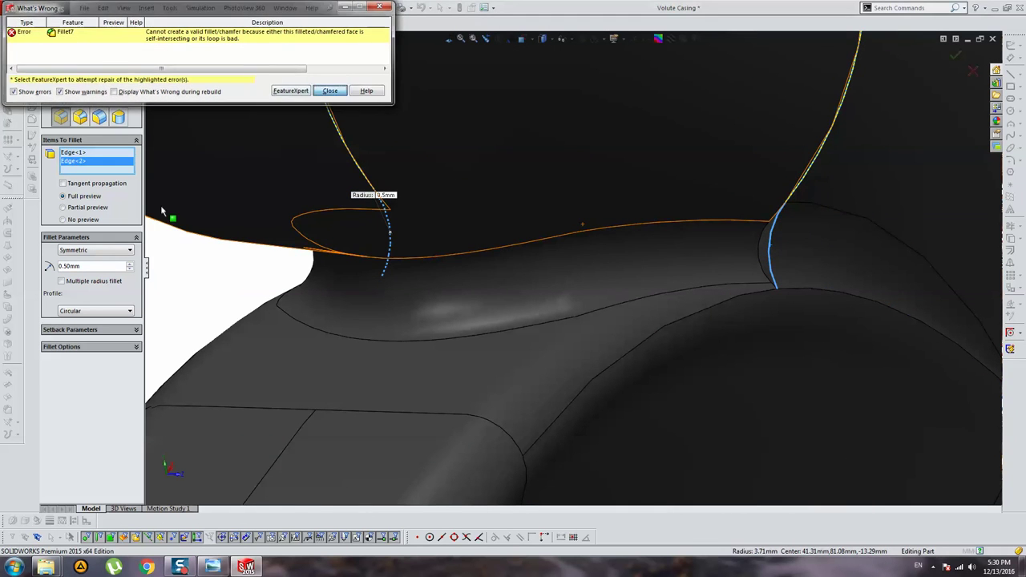
text(4)
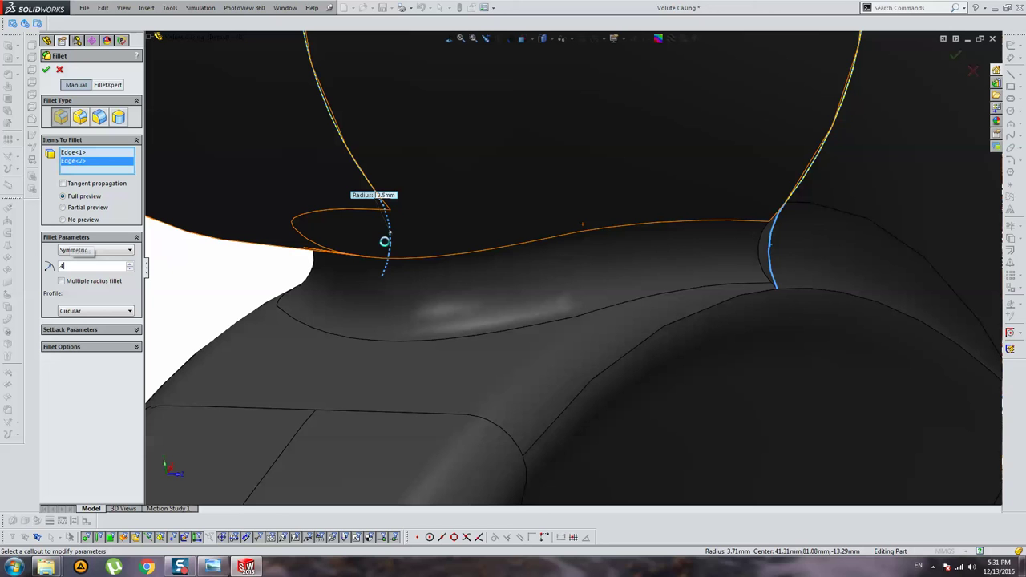
key(Return)
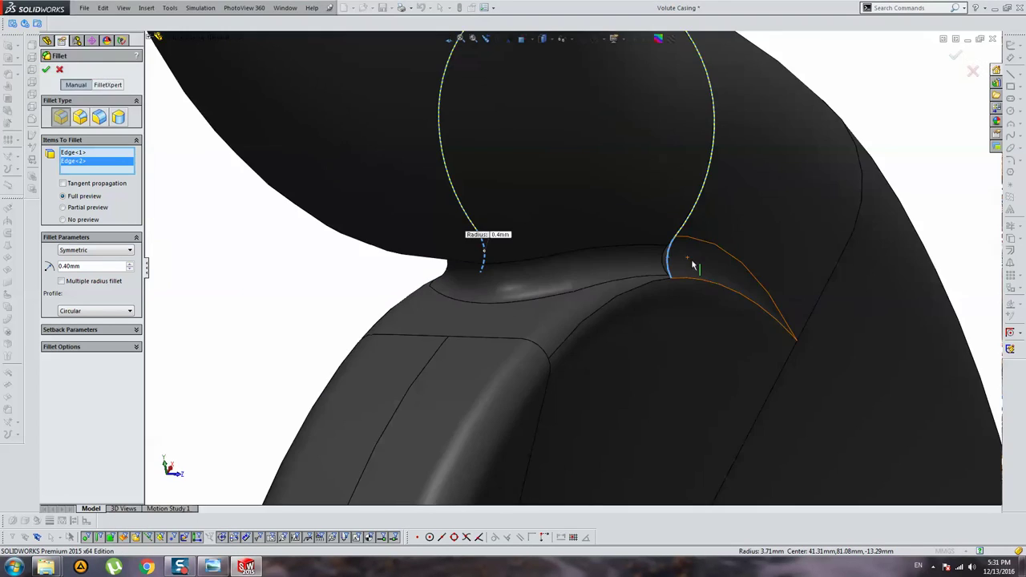
Edit Fillet2 to a 1.5 mm radius, confirm it, and snap to the front view.
scroll(574, 288, down, 3)
click(495, 273)
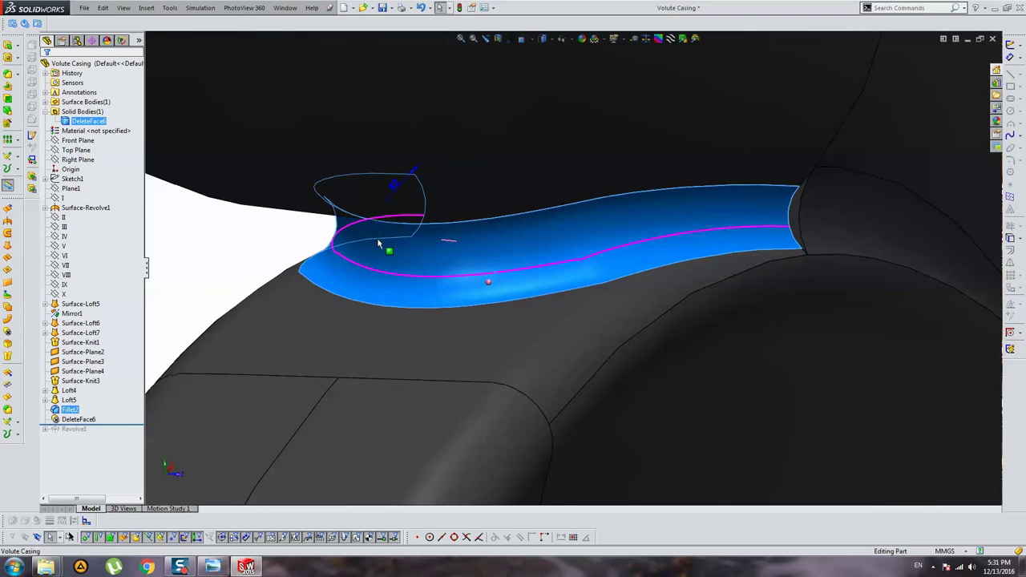
right_click(70, 414)
click(77, 340)
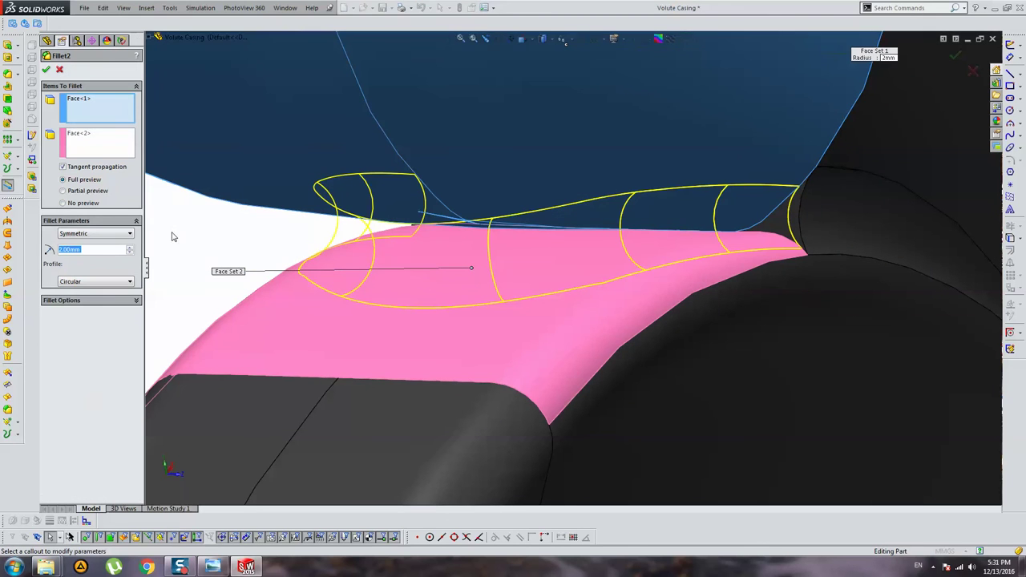
text(1.5)
key(Return)
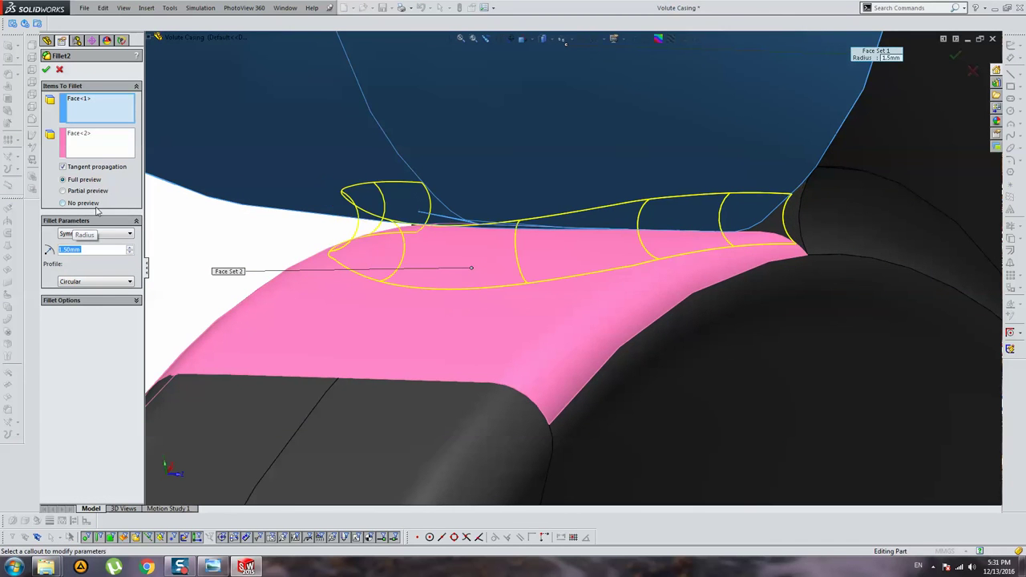
key(Return)
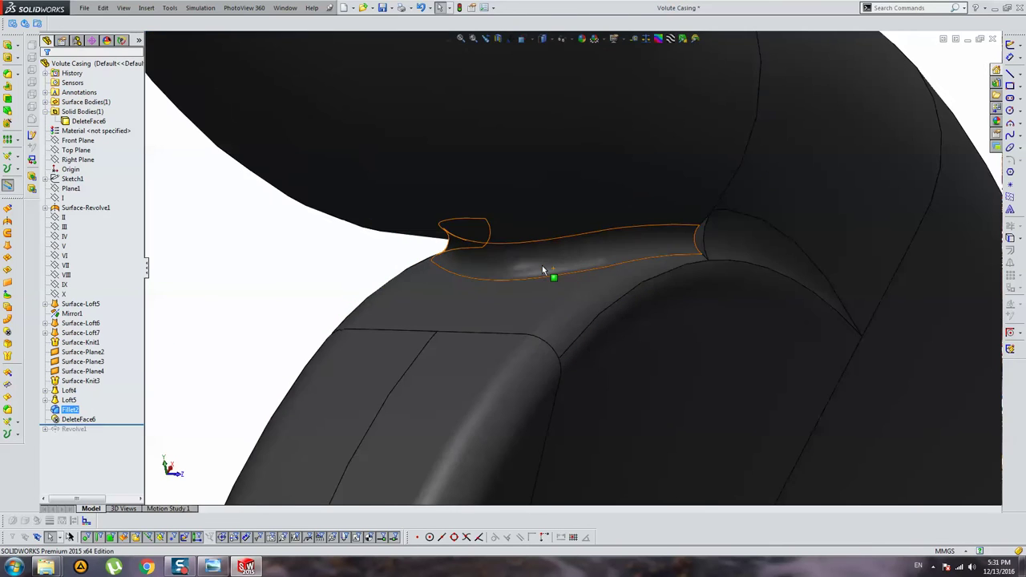
mouse_move(548, 268)
middle_down()
mouse_move(474, 245)
mouse_move(555, 259)
mouse_move(513, 263)
mouse_move(530, 271)
mouse_move(682, 268)
mouse_move(671, 229)
mouse_move(698, 231)
middle_up()
key(ctrl+1)
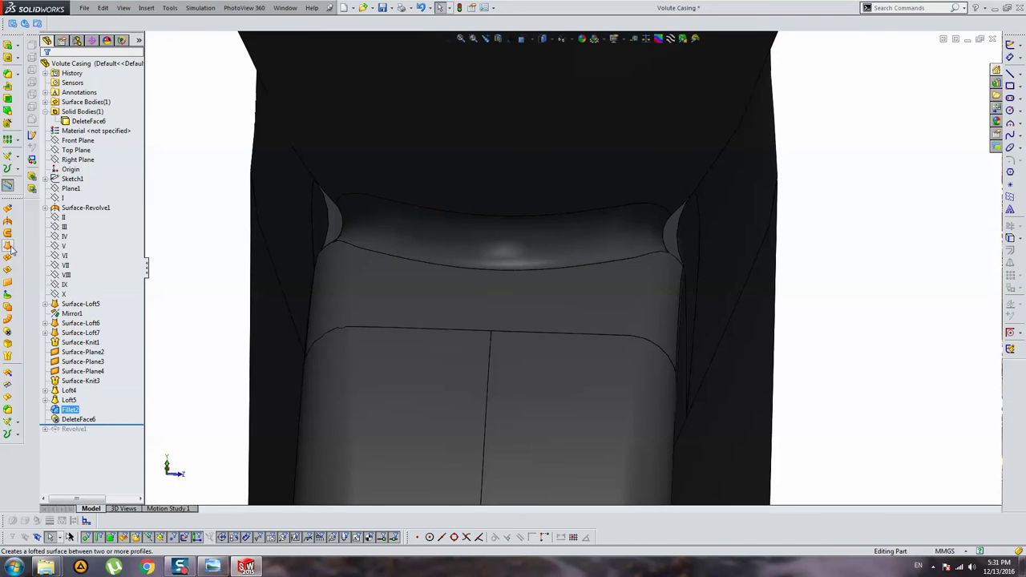
Start a Boundary Boss/Base with both gap-sliver faces as Direction 1 profiles.
click(21, 46)
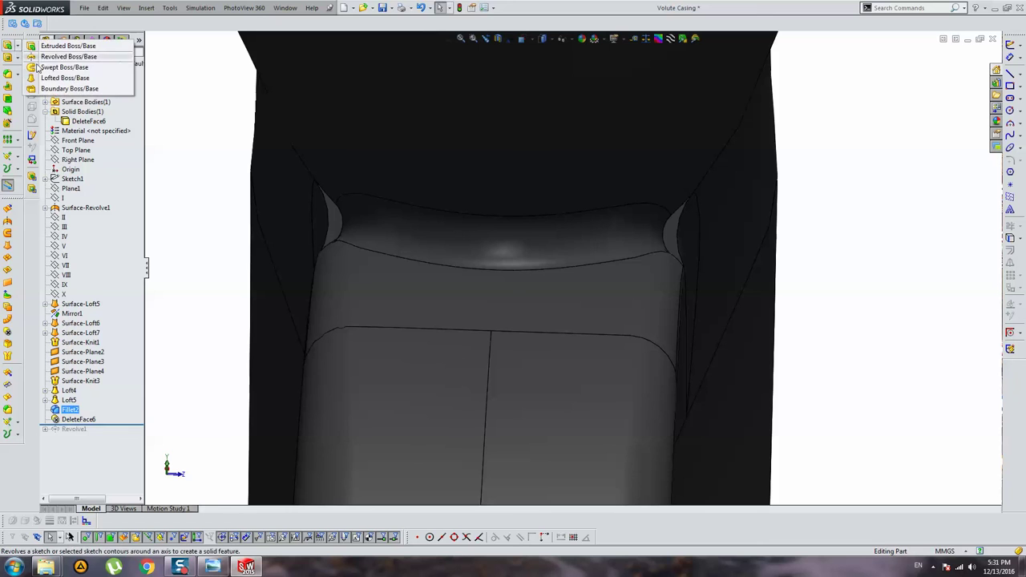
click(53, 91)
mouse_move(319, 200)
middle_down()
mouse_move(343, 224)
mouse_move(764, 279)
mouse_move(726, 286)
middle_up()
click(343, 225)
click(755, 245)
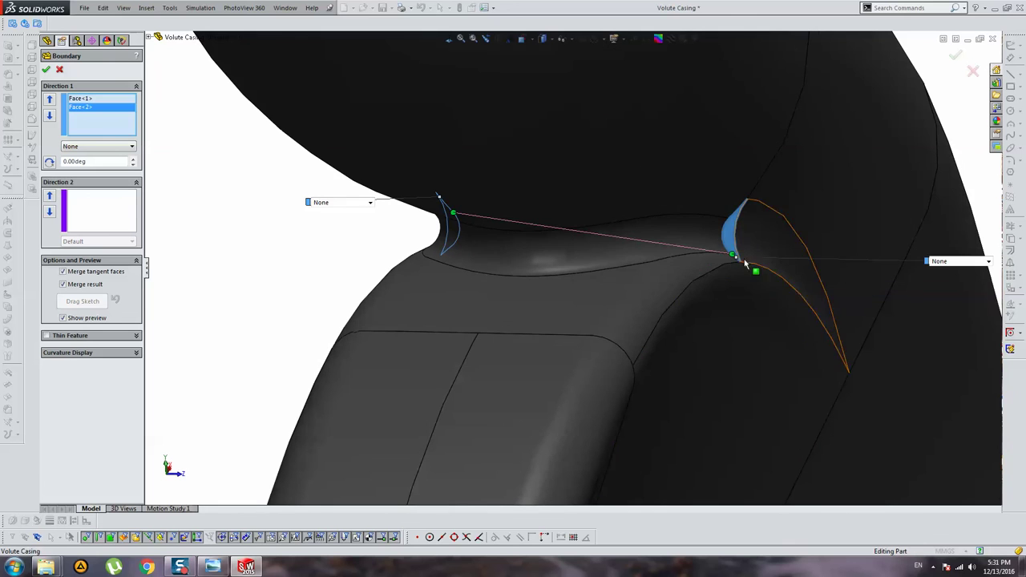
Try a single junction edge for Direction 2, then clear that faulty entry after the warning.
click(89, 203)
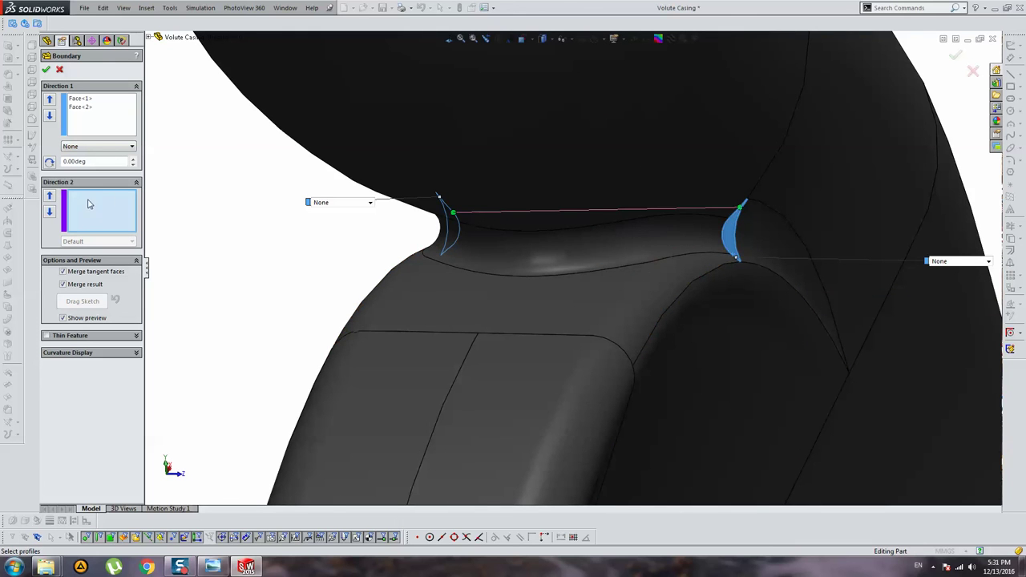
click(553, 261)
middle_drag(553, 261, 489, 233)
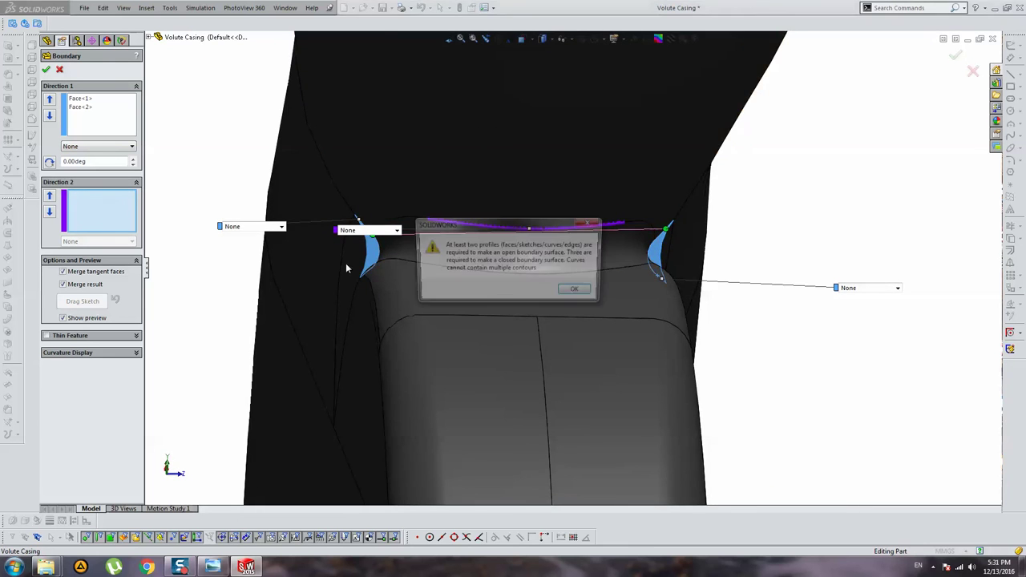
click(576, 290)
right_click(107, 198)
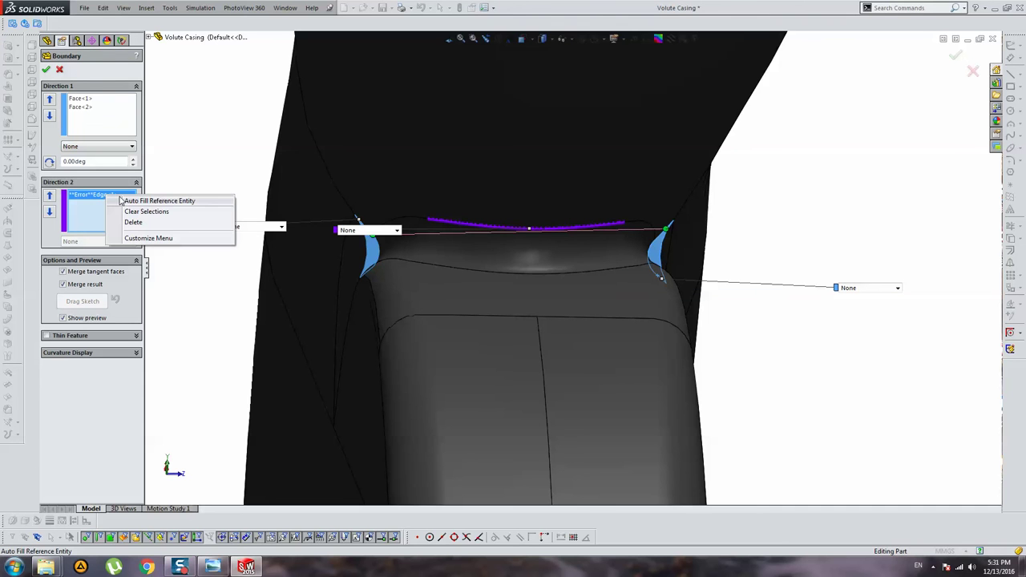
click(146, 211)
Add the first open group of junction edges to Direction 2 via SelectionManager.
right_click(224, 132)
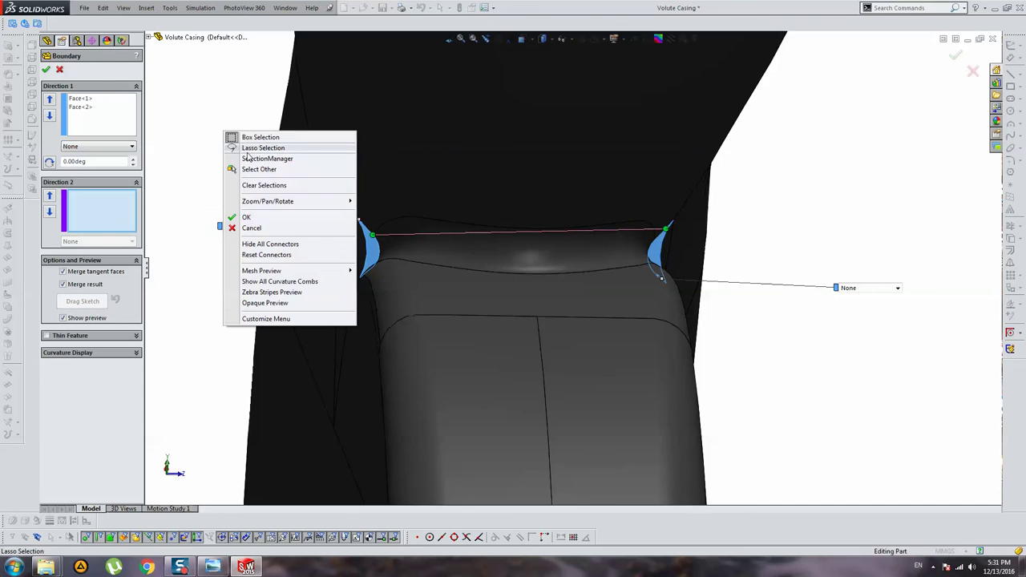
click(265, 158)
middle_drag(334, 199, 387, 214)
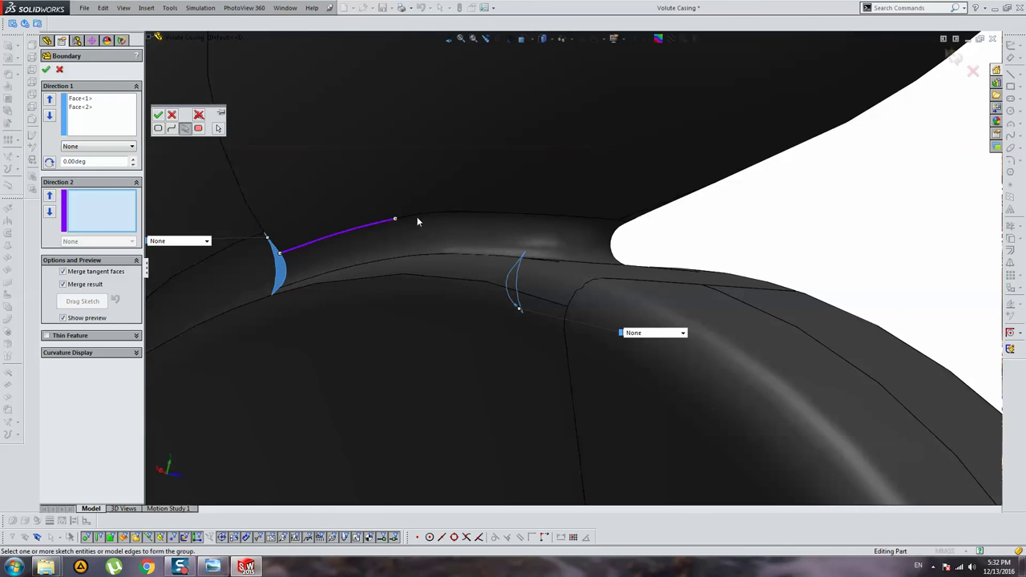
middle_drag(608, 249, 657, 234)
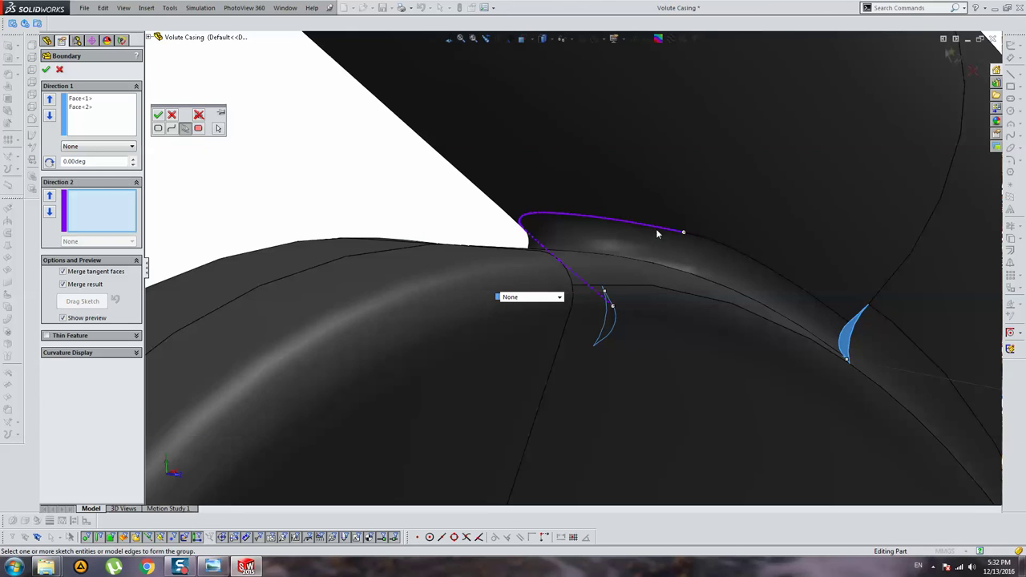
right_click(782, 254)
Add the second open edge group on the opposite junction side to Direction 2 and check the preview.
mouse_move(669, 230)
middle_down()
mouse_move(458, 263)
mouse_move(460, 275)
mouse_move(618, 291)
middle_up()
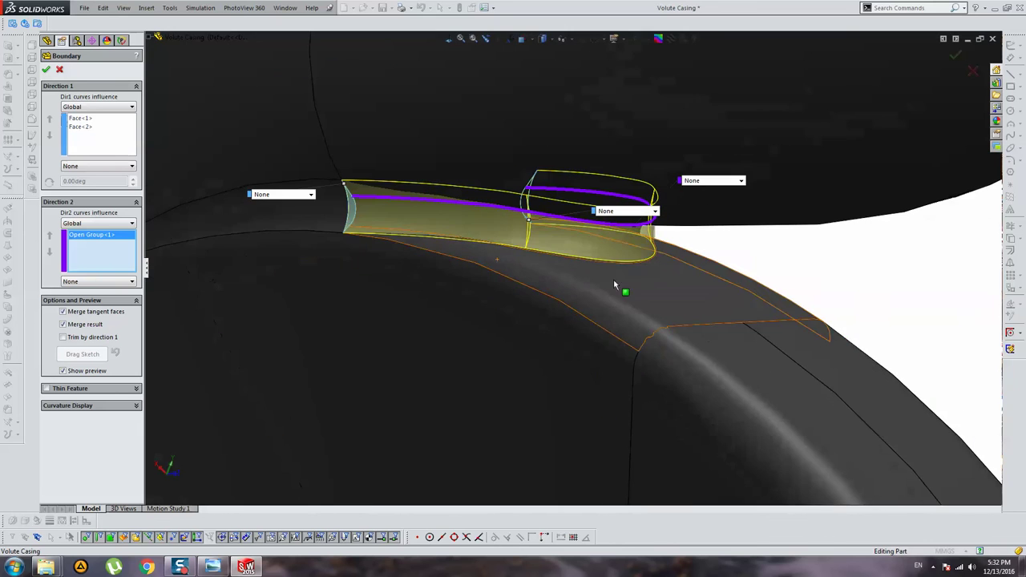
right_click(877, 269)
click(899, 295)
mouse_move(500, 265)
middle_down()
mouse_move(385, 240)
mouse_move(385, 231)
mouse_move(526, 249)
mouse_move(578, 215)
mouse_move(884, 340)
middle_up()
click(825, 325)
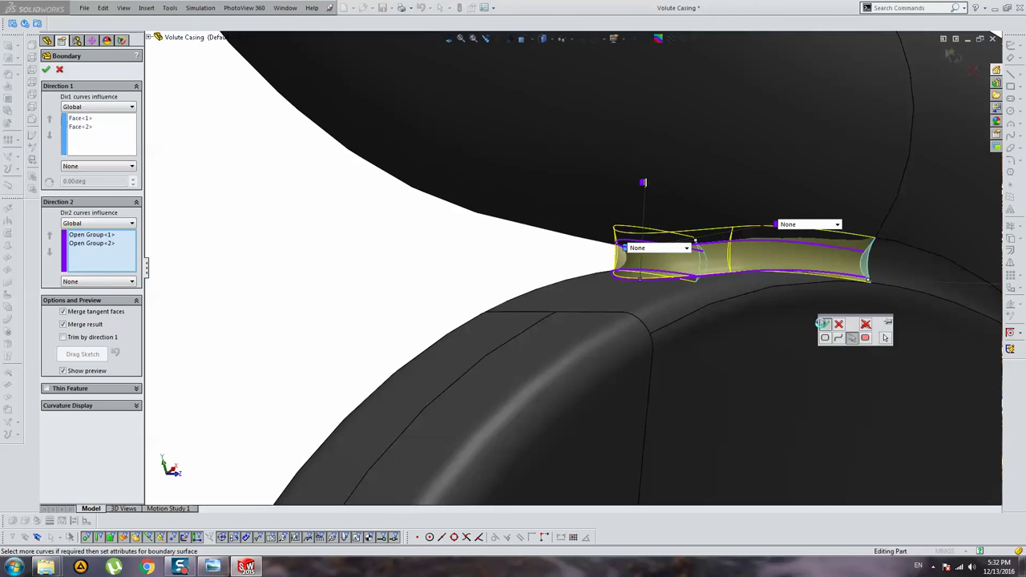
mouse_move(721, 310)
middle_down()
mouse_move(855, 293)
mouse_move(836, 279)
middle_up()
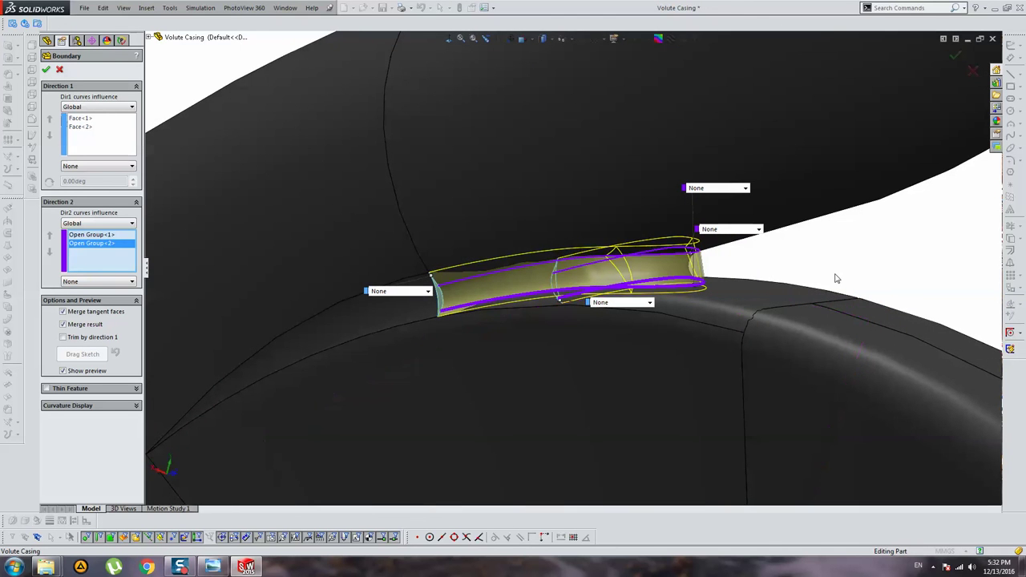
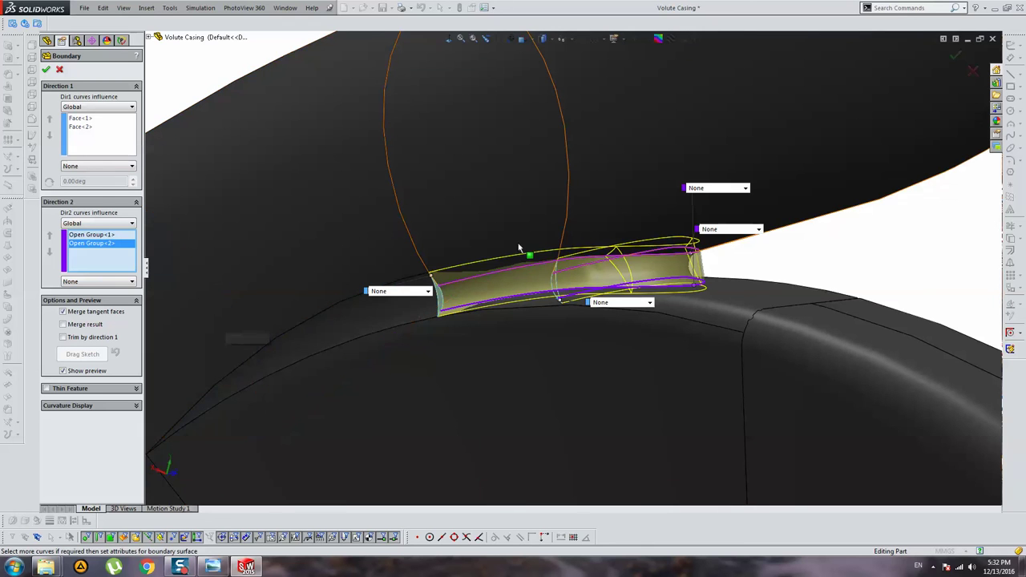
Accept the boundary solid filling the scroll-outlet gap as Boundary2, left unmerged.
middle_drag(520, 248, 58, 72)
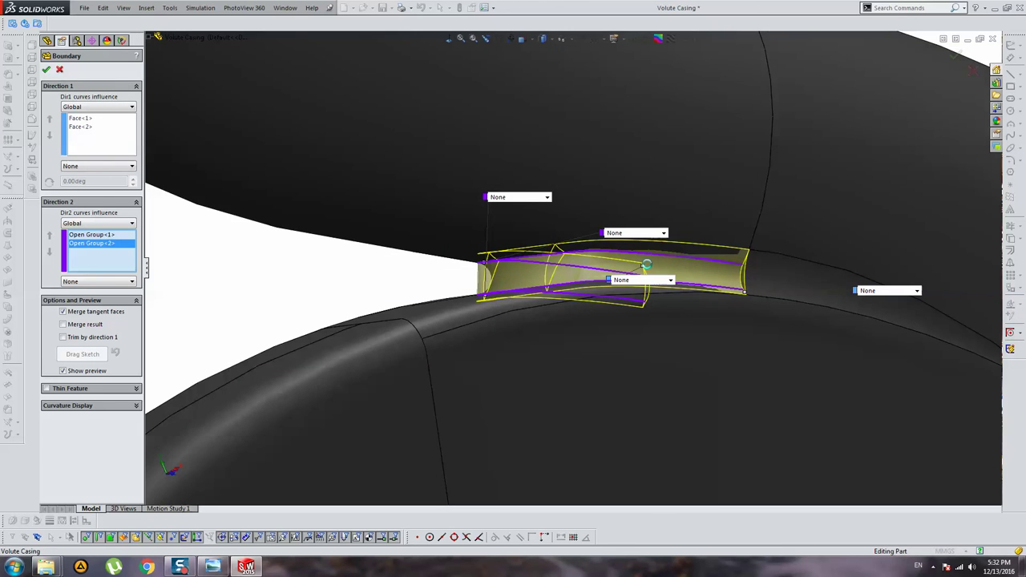
key(Return)
mouse_move(647, 264)
middle_down()
mouse_move(748, 295)
mouse_move(437, 255)
mouse_move(442, 273)
mouse_move(349, 280)
middle_up()
Edit Boundary2 to remove Open Group<2> from Direction 2 and apply the change.
right_click(83, 444)
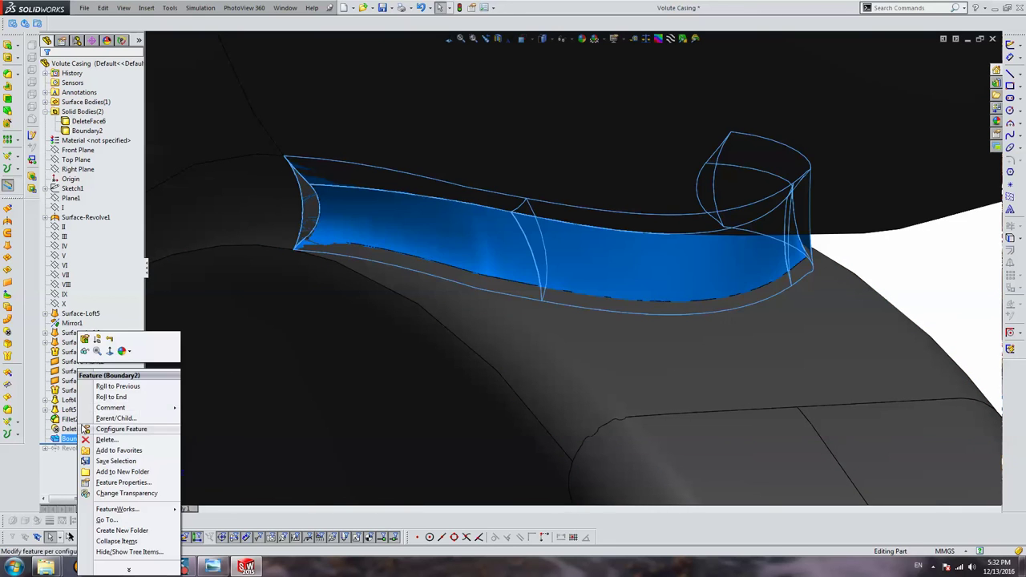
click(91, 347)
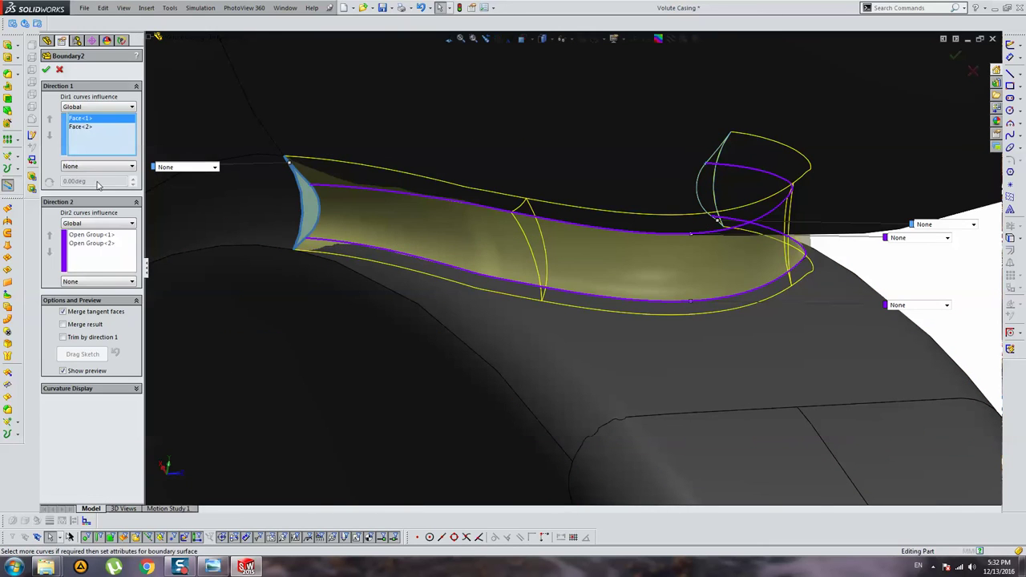
click(90, 238)
key(Delete)
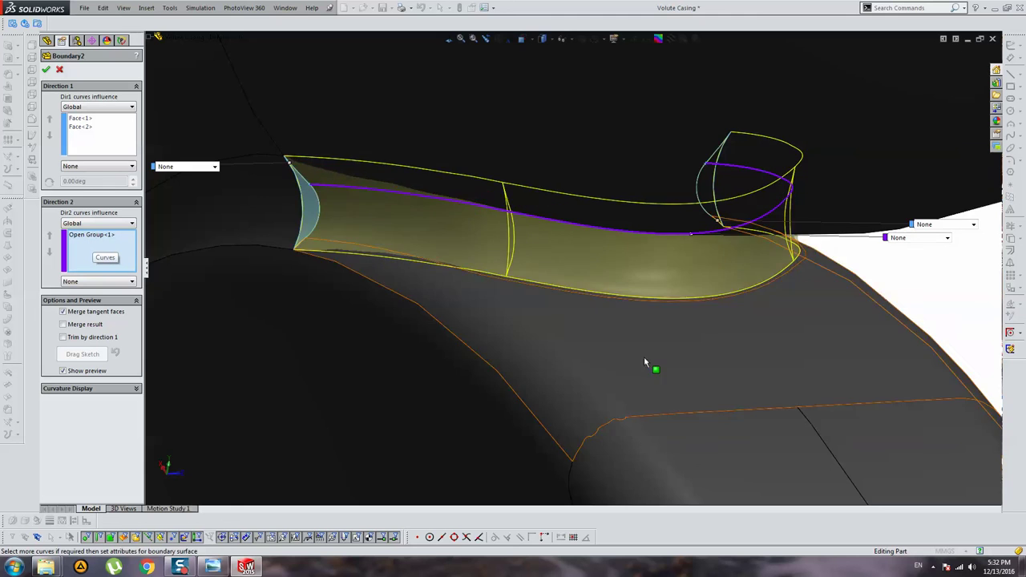
mouse_move(652, 361)
middle_down()
mouse_move(622, 331)
mouse_move(605, 352)
mouse_move(582, 325)
mouse_move(517, 300)
mouse_move(542, 281)
mouse_move(518, 222)
mouse_move(527, 262)
mouse_move(390, 256)
mouse_move(681, 327)
middle_up()
key(Return)
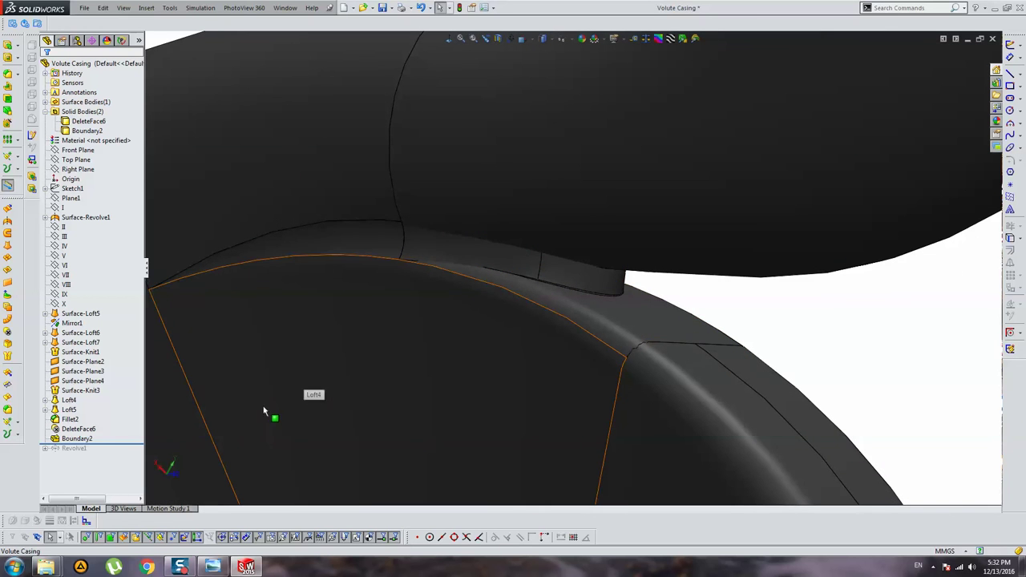
Edit Boundary2 again to remove the remaining Open Group<1> from Direction 2.
click(77, 438)
click(85, 407)
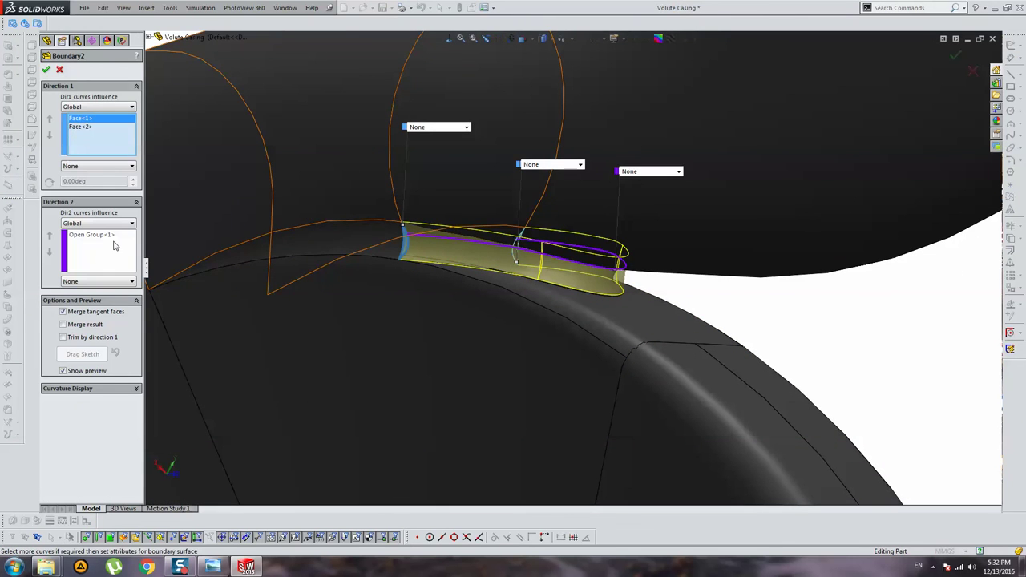
click(112, 242)
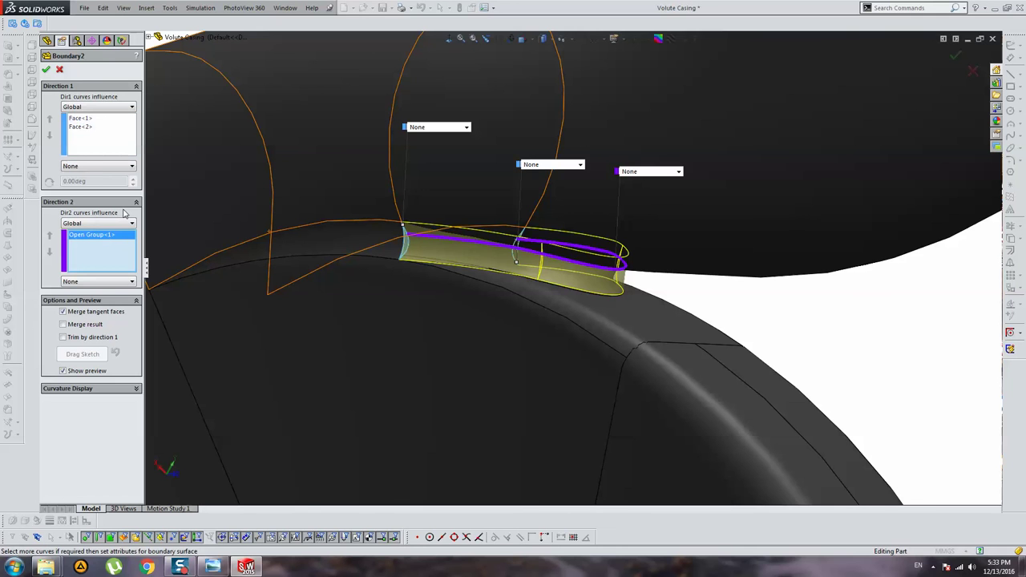
key(Delete)
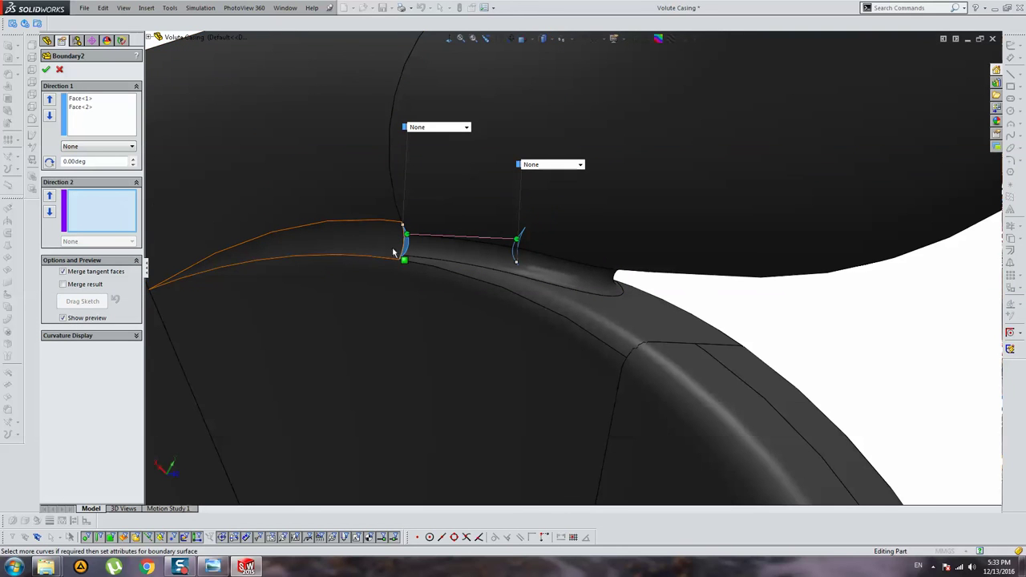
key(Return)
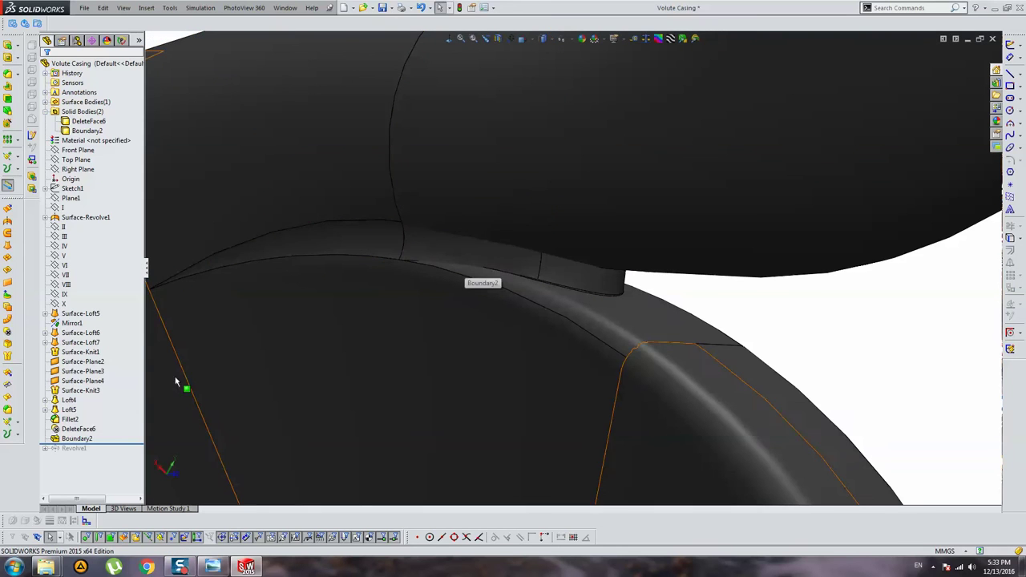
Rebuild Boundary2 with Merge result enabled, then undo to remove Boundary2 from the part.
click(77, 441)
click(83, 408)
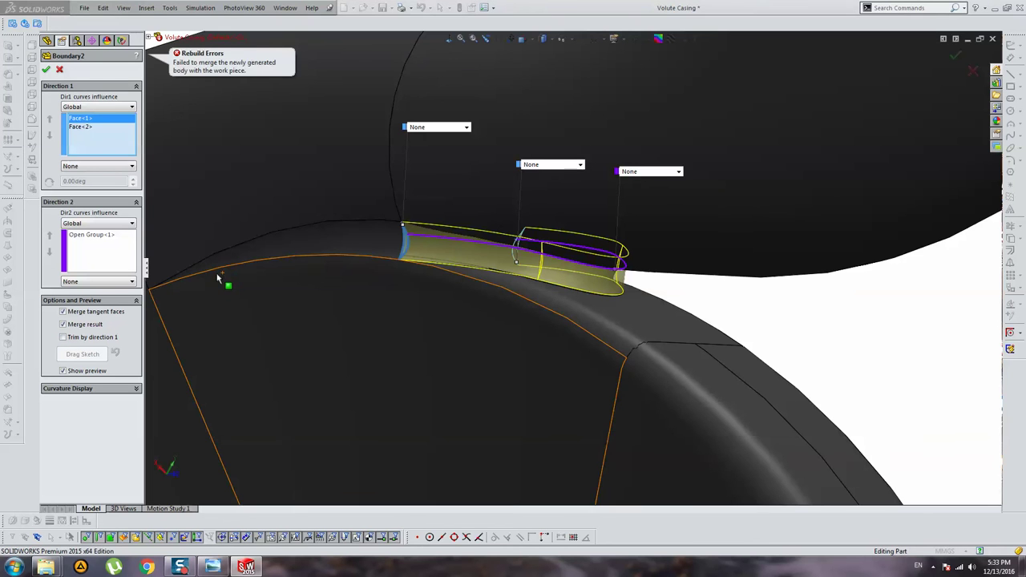
mouse_move(222, 273)
middle_down()
mouse_move(615, 259)
mouse_move(398, 257)
mouse_move(339, 284)
mouse_move(351, 294)
mouse_move(432, 224)
mouse_move(486, 236)
middle_up()
click(450, 194)
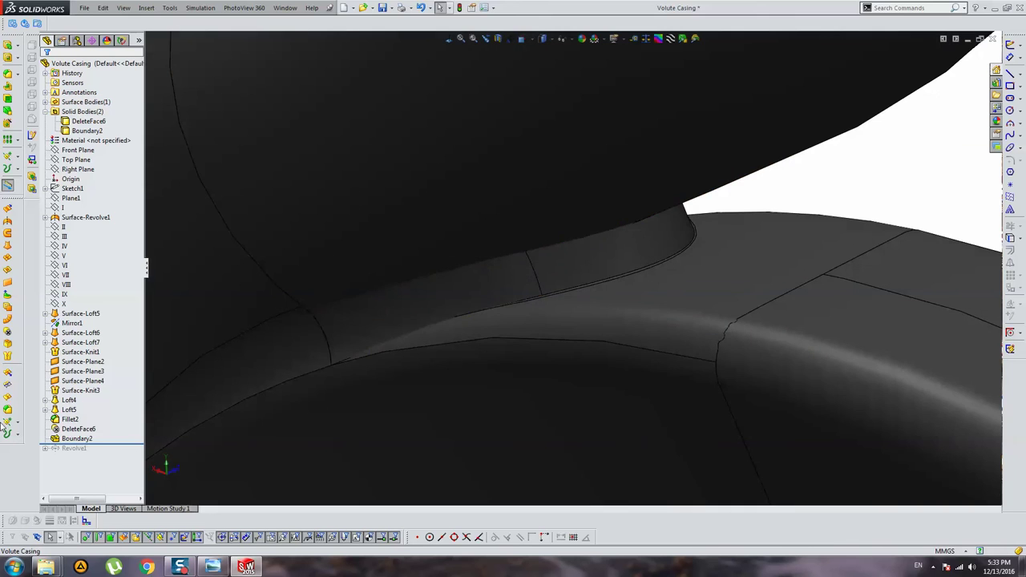
key(ctrl+z)
Start a lofted boss using the scroll face and the outlet face as the two profiles.
mouse_move(394, 286)
middle_down()
mouse_move(441, 312)
mouse_move(423, 314)
mouse_move(415, 346)
middle_up()
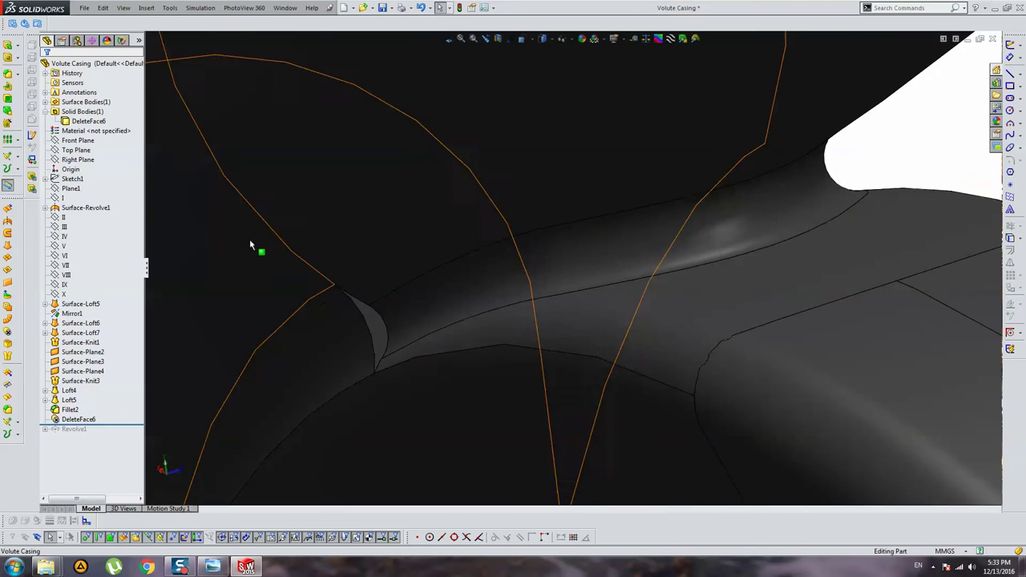
click(20, 48)
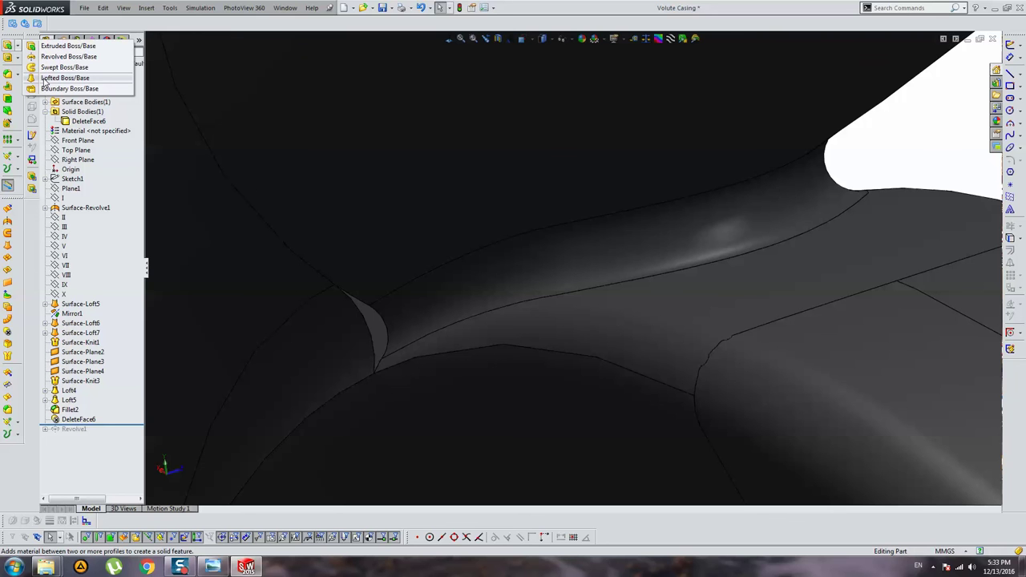
click(48, 77)
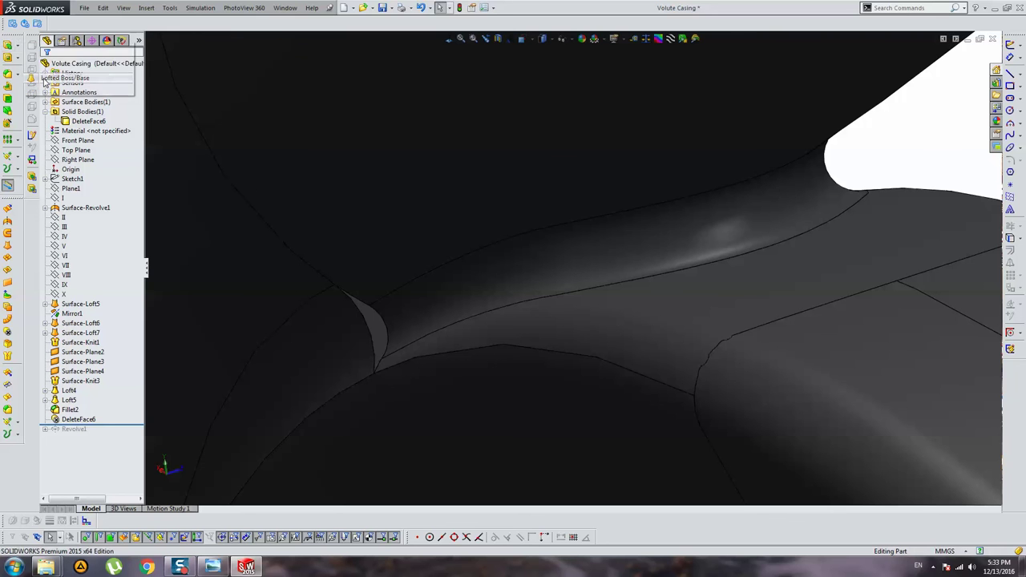
click(377, 329)
middle_drag(523, 338, 614, 240)
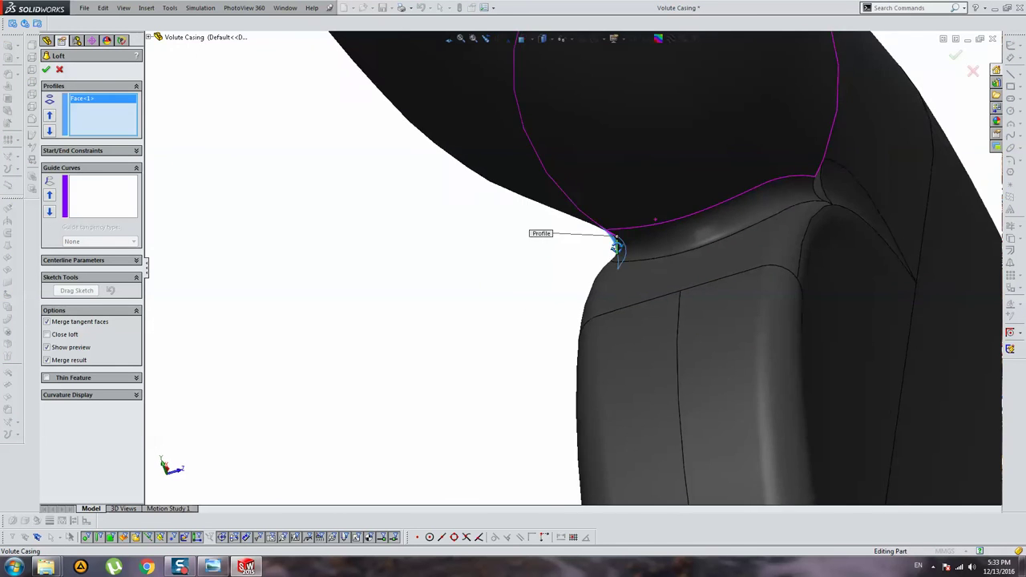
click(823, 186)
middle_drag(728, 250, 731, 240)
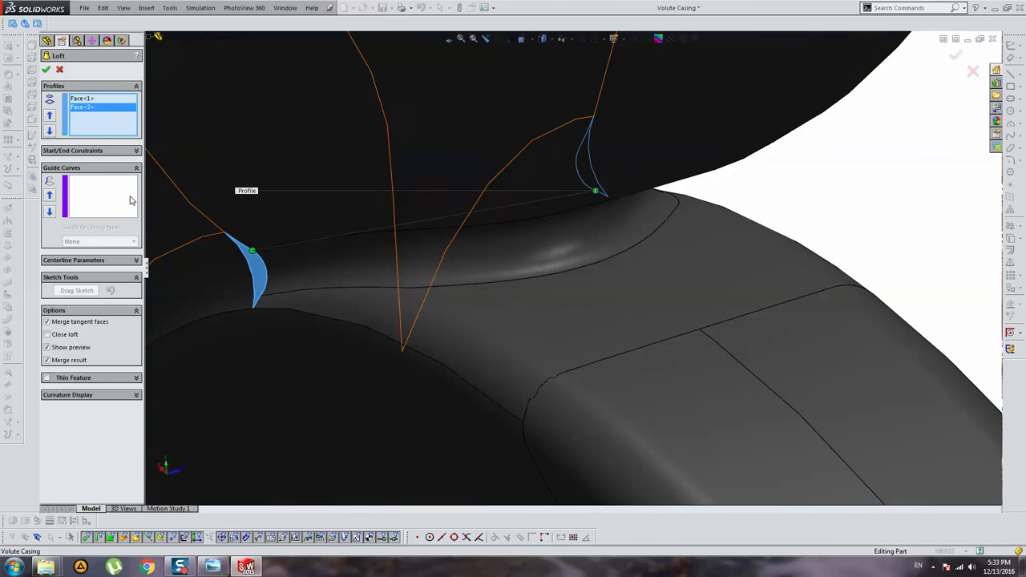
Add the lower edge and a grouped edge chain as guide curves, then create Loft7 with Merge result off.
click(132, 201)
click(448, 279)
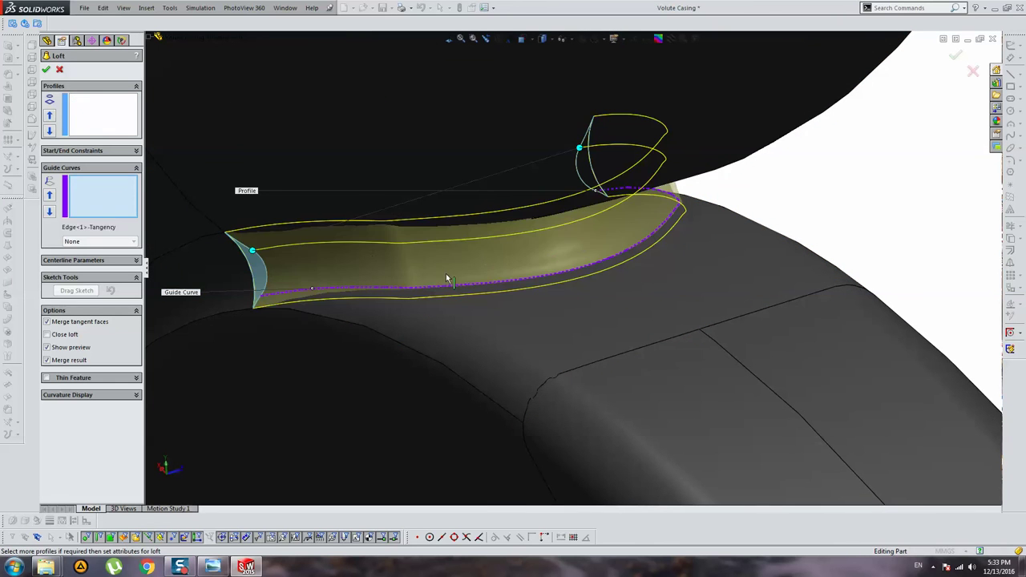
scroll(493, 256, up, 3)
right_click(803, 238)
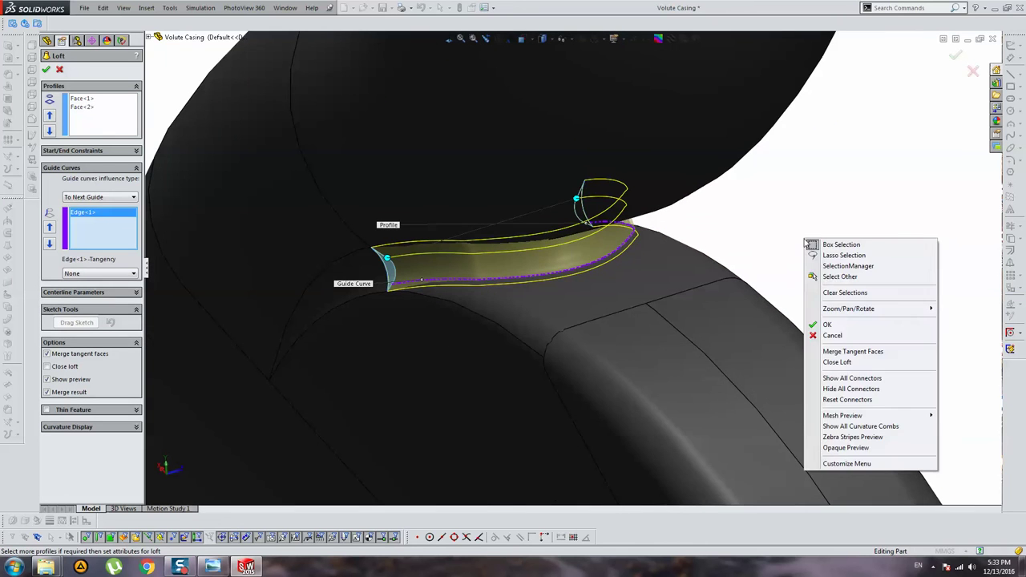
click(834, 265)
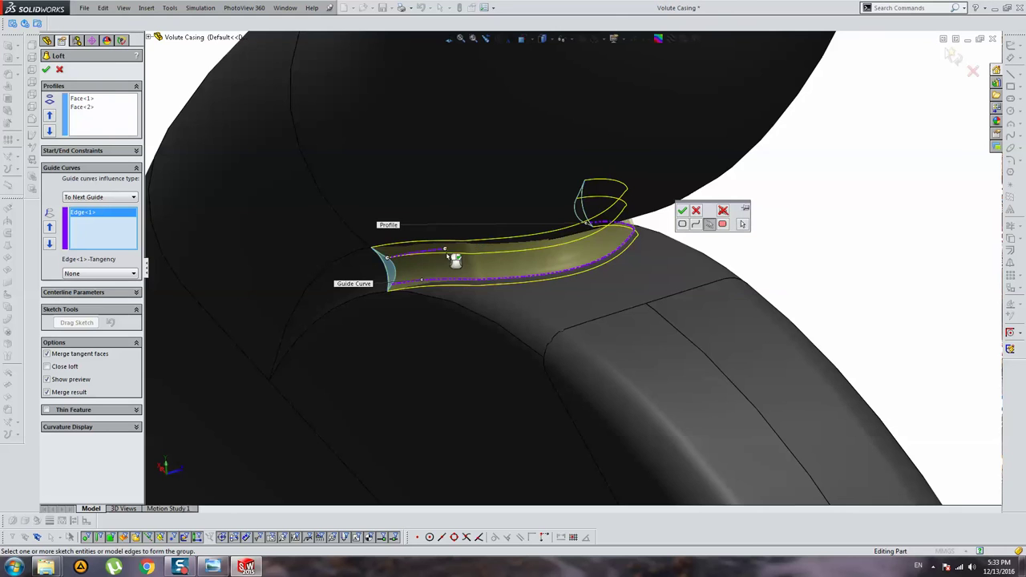
middle_drag(455, 260, 524, 212)
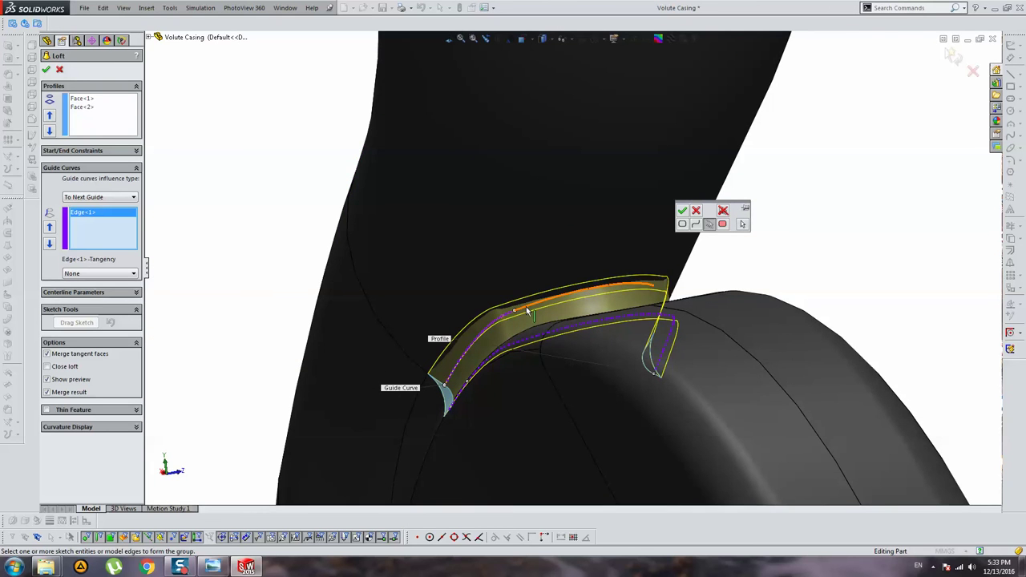
mouse_move(676, 275)
middle_down()
mouse_move(625, 302)
mouse_move(663, 278)
middle_up()
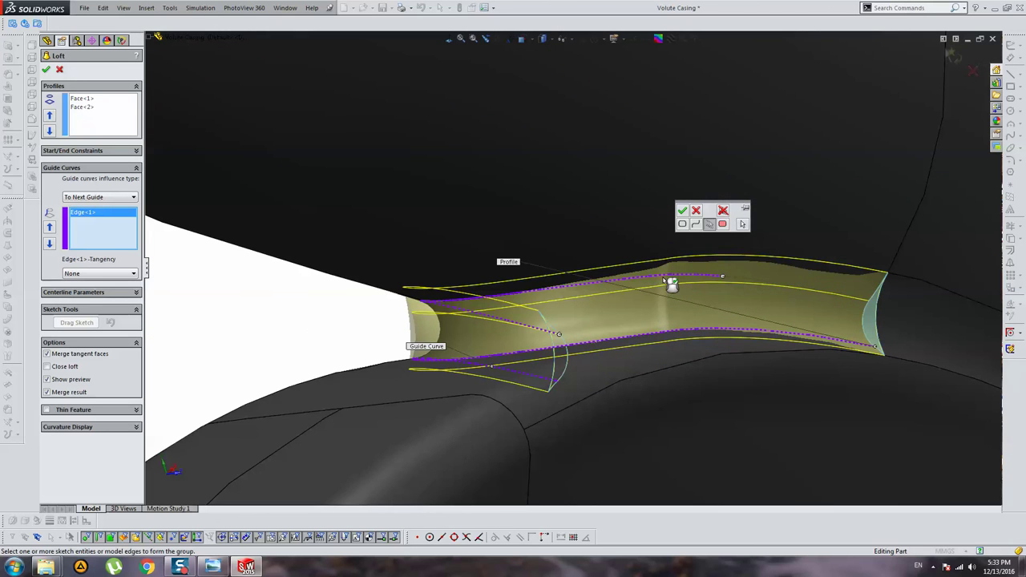
middle_drag(750, 286, 766, 286)
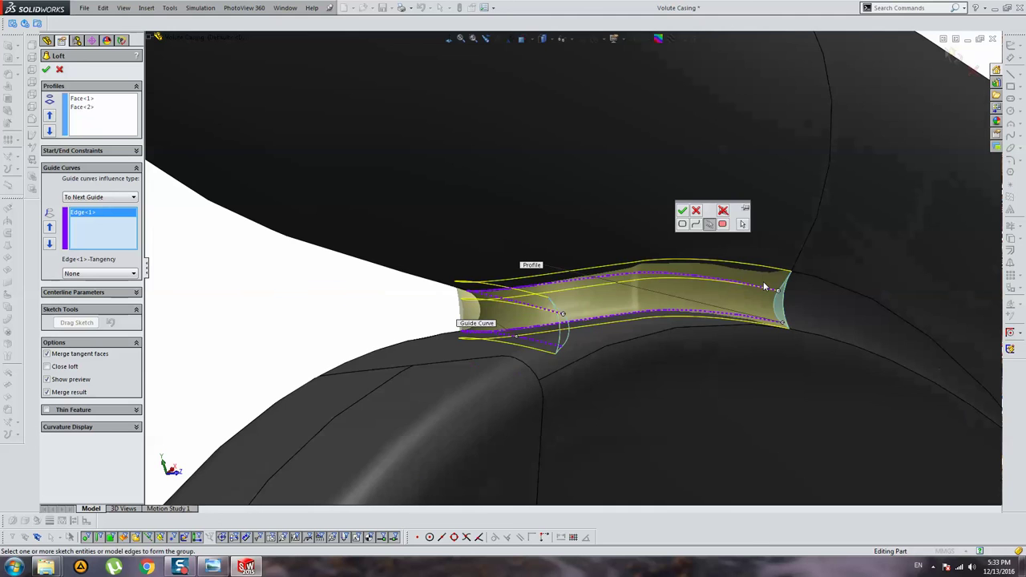
click(682, 210)
middle_drag(682, 210, 678, 282)
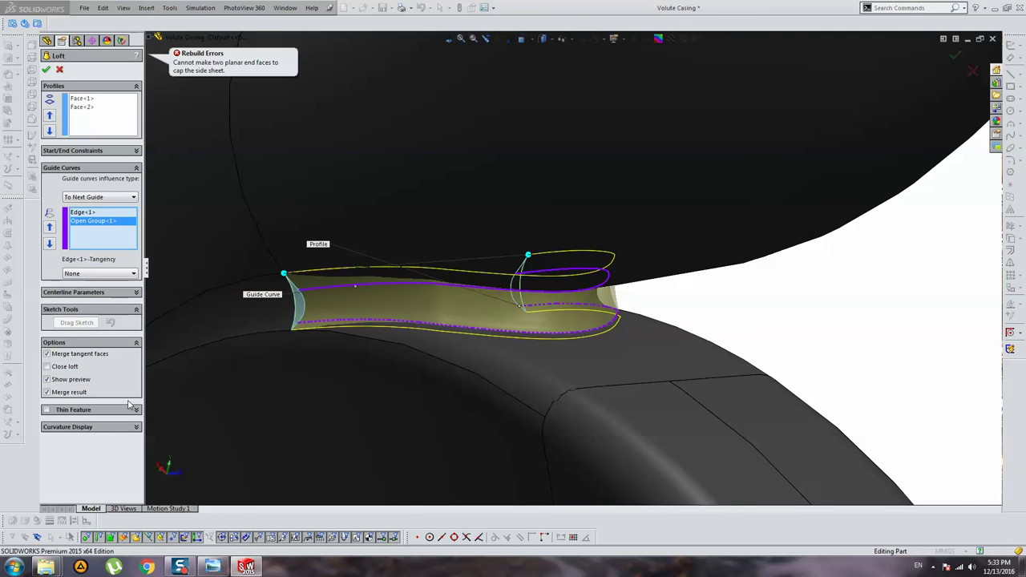
click(62, 393)
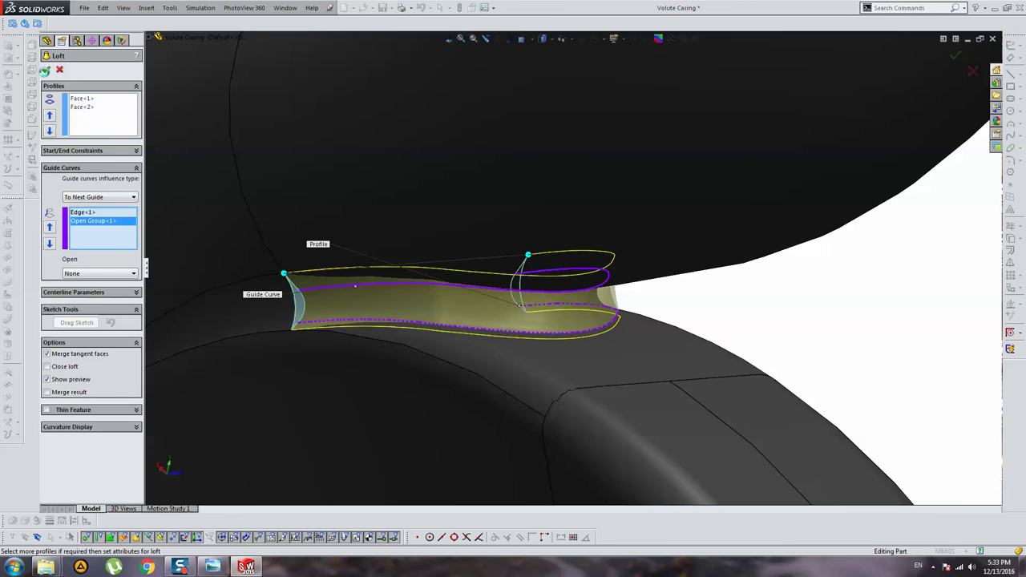
key(Return)
Hide the large DeleteFace6 casing body to isolate the new loft.
mouse_move(481, 201)
middle_down()
mouse_move(324, 231)
mouse_move(624, 303)
mouse_move(618, 321)
mouse_move(522, 304)
mouse_move(602, 264)
mouse_move(334, 324)
mouse_move(392, 298)
middle_up()
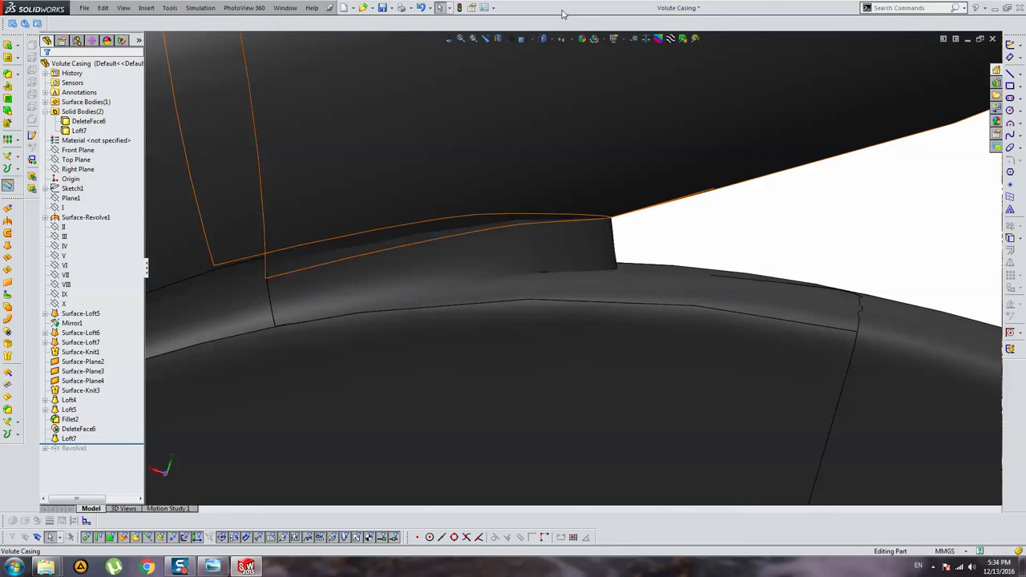
scroll(527, 200, up, 3)
scroll(532, 284, up, 3)
scroll(541, 277, down, 4)
scroll(529, 241, down, 2)
right_click(521, 194)
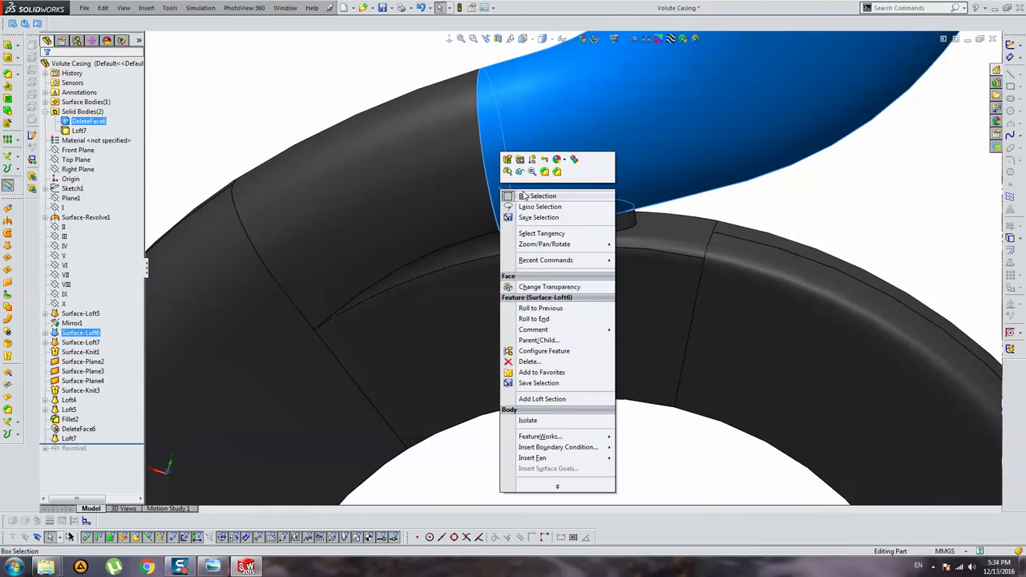
click(523, 196)
key(Tab)
Try Delete Face with Delete and Fill on two faces of the strip, then cancel it.
mouse_move(573, 229)
middle_down()
mouse_move(641, 245)
mouse_move(416, 228)
mouse_move(658, 153)
mouse_move(521, 222)
mouse_move(502, 210)
mouse_move(394, 227)
middle_up()
click(305, 231)
middle_drag(478, 238, 453, 175)
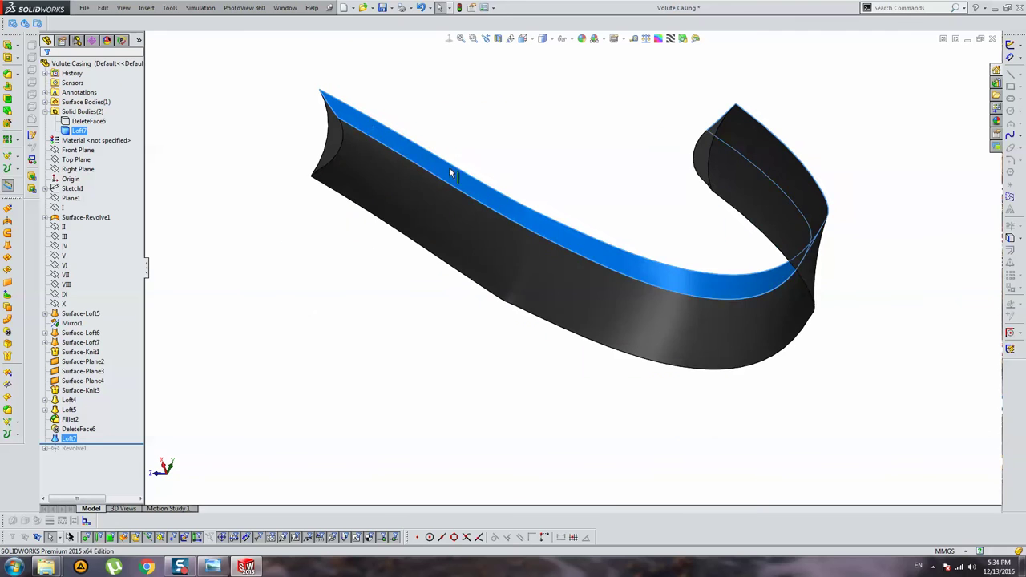
ctrl+click(406, 205)
click(7, 332)
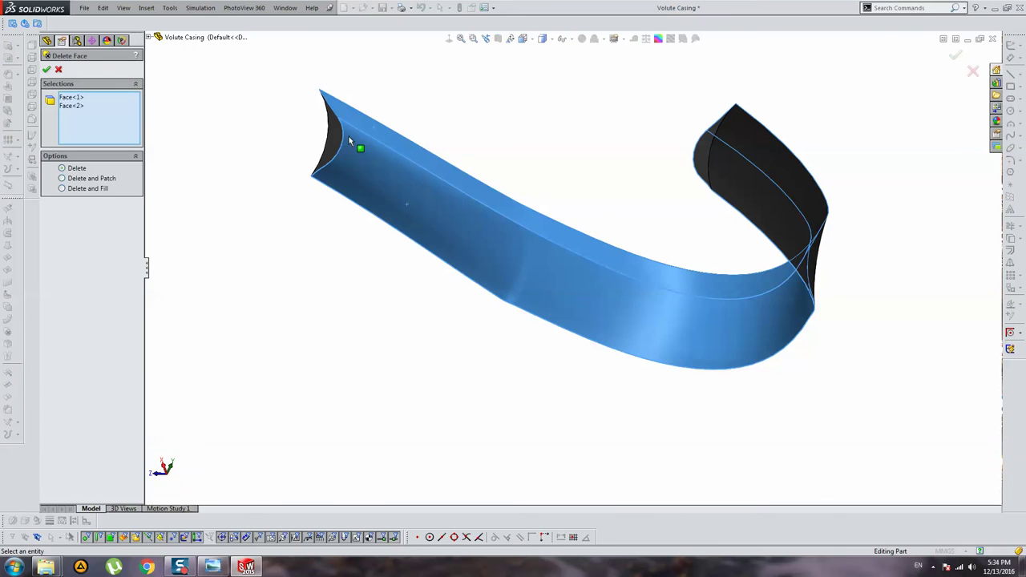
click(92, 181)
click(91, 191)
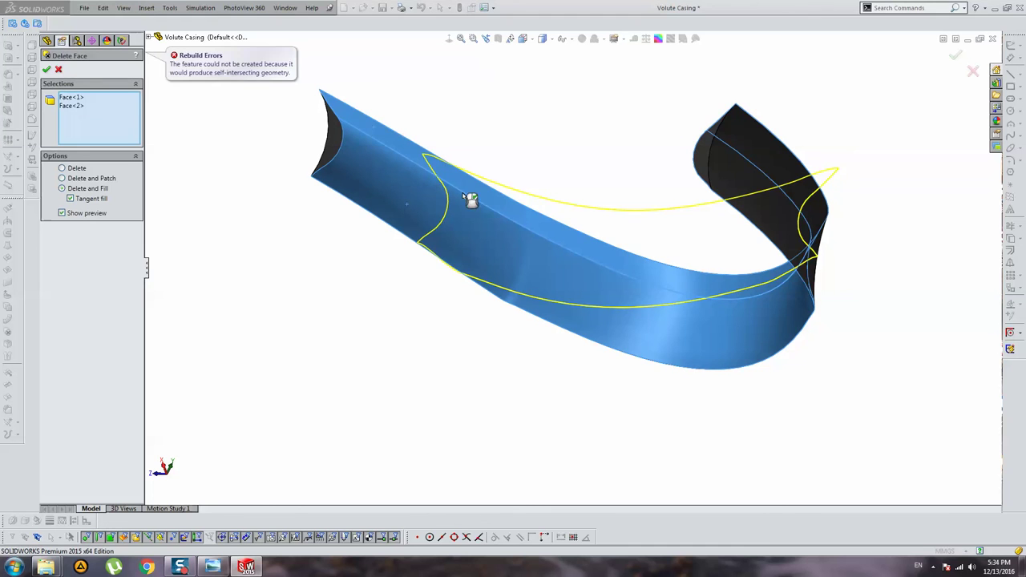
mouse_move(618, 204)
middle_down()
mouse_move(671, 355)
mouse_move(646, 289)
mouse_move(634, 188)
mouse_move(563, 184)
mouse_move(561, 213)
mouse_move(504, 200)
mouse_move(415, 233)
mouse_move(321, 223)
mouse_move(374, 245)
middle_up()
key(Escape)
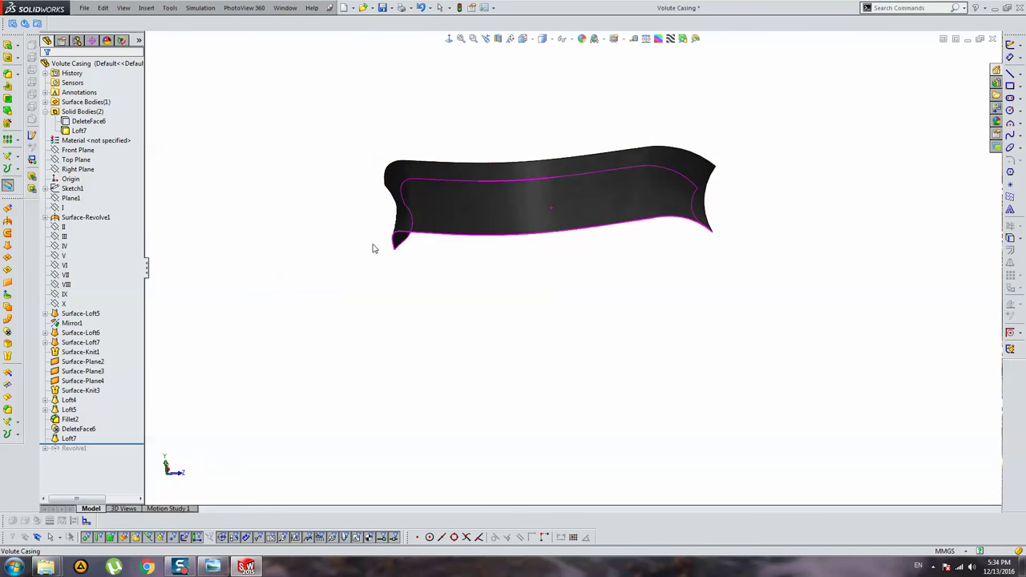
Reopen Loft7's definition and rebuild it.
click(83, 372)
middle_drag(431, 285, 170, 211)
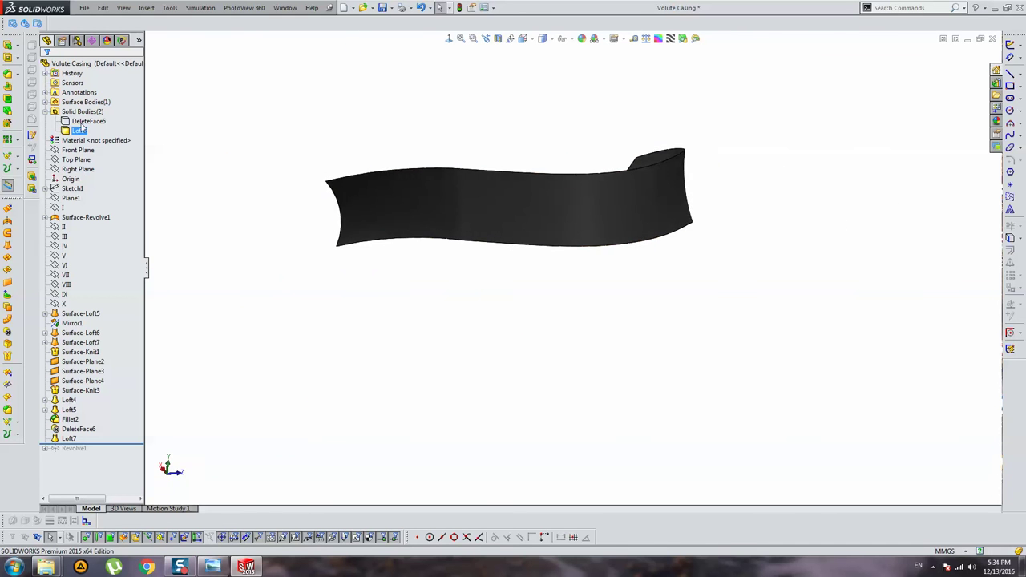
scroll(428, 230, down, 3)
scroll(470, 246, down, 3)
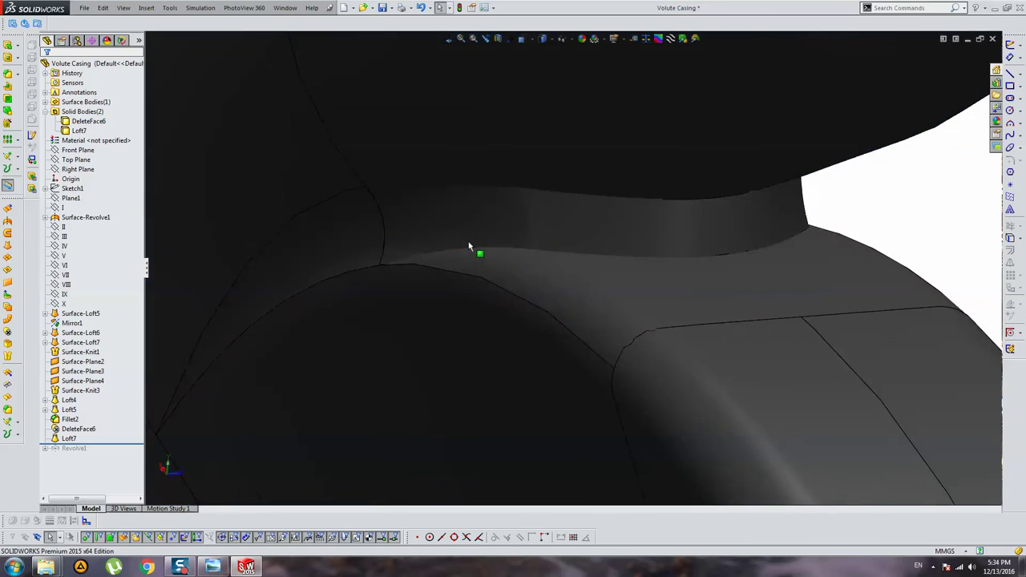
mouse_move(469, 246)
middle_down()
mouse_move(509, 238)
mouse_move(498, 245)
middle_up()
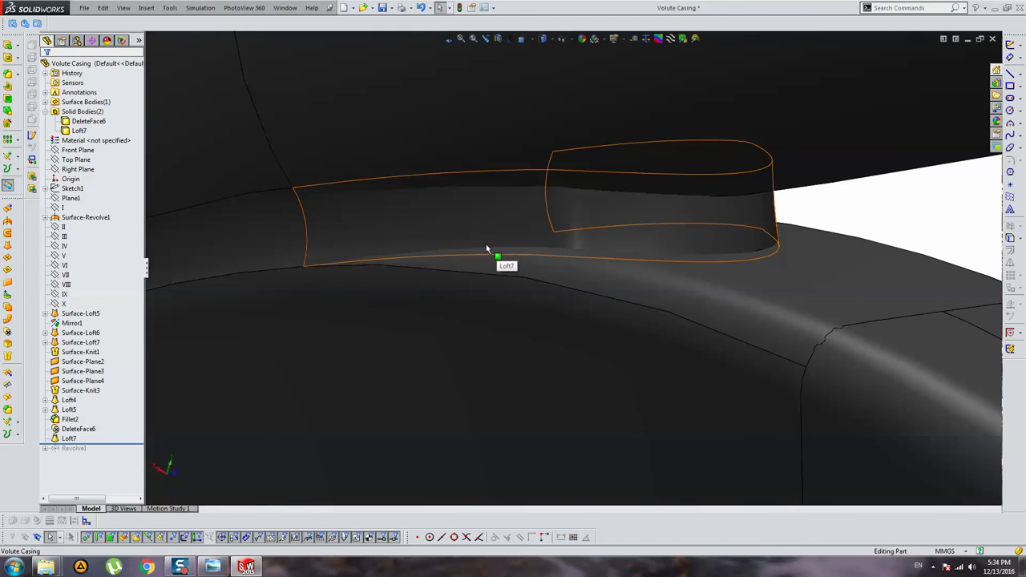
click(481, 219)
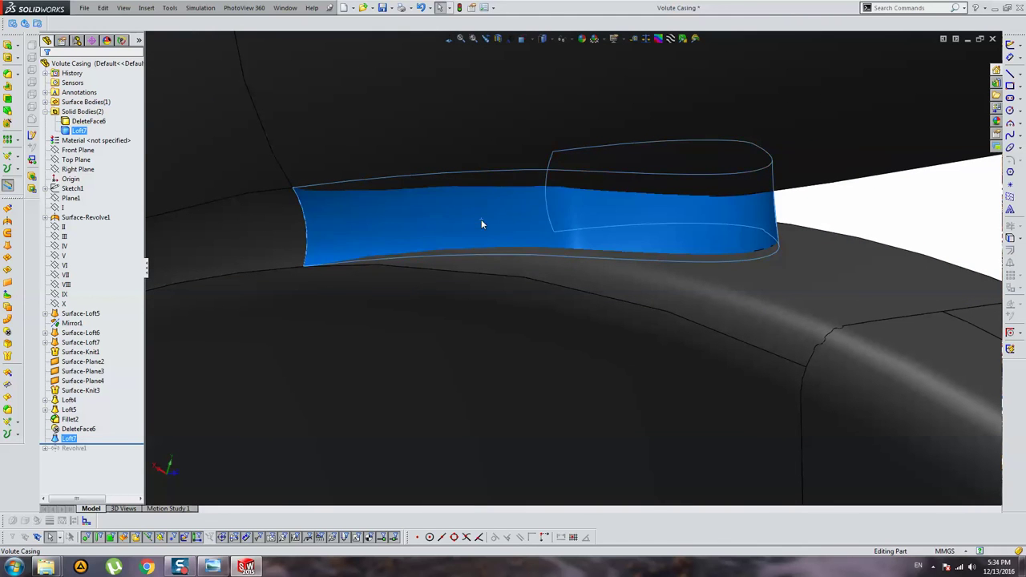
click(517, 180)
click(52, 67)
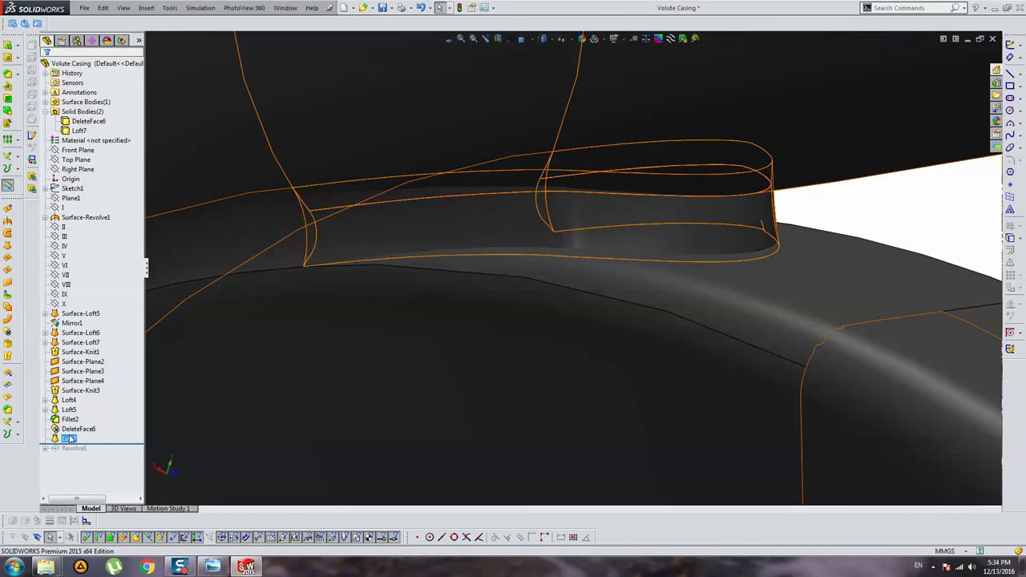
Hide the Surface-Loft6 body and start Sketch23 on an end face of Loft7.
click(416, 112)
right_click(421, 114)
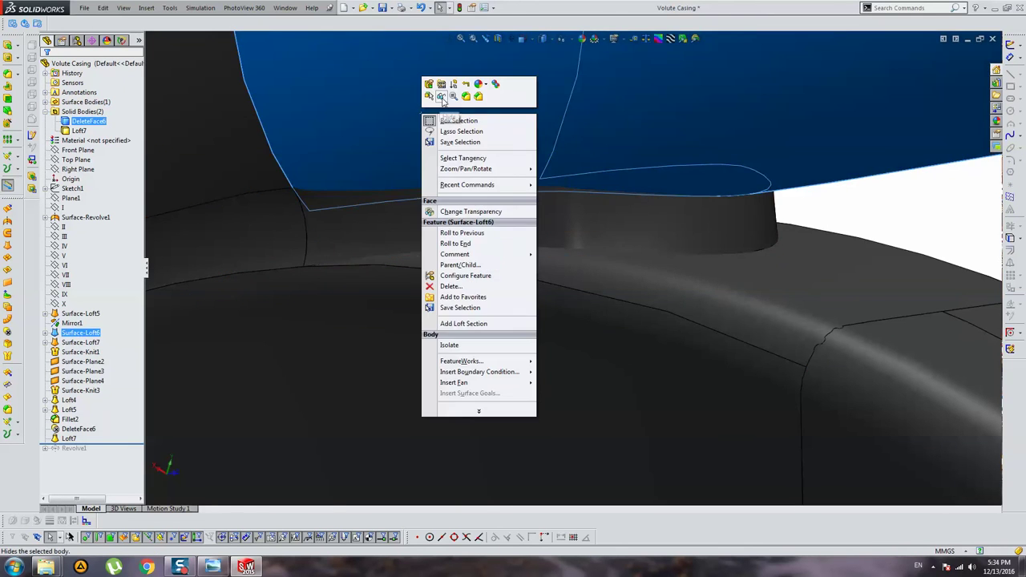
click(441, 97)
scroll(470, 209, up, 5)
middle_drag(469, 208, 586, 222)
scroll(328, 236, down, 4)
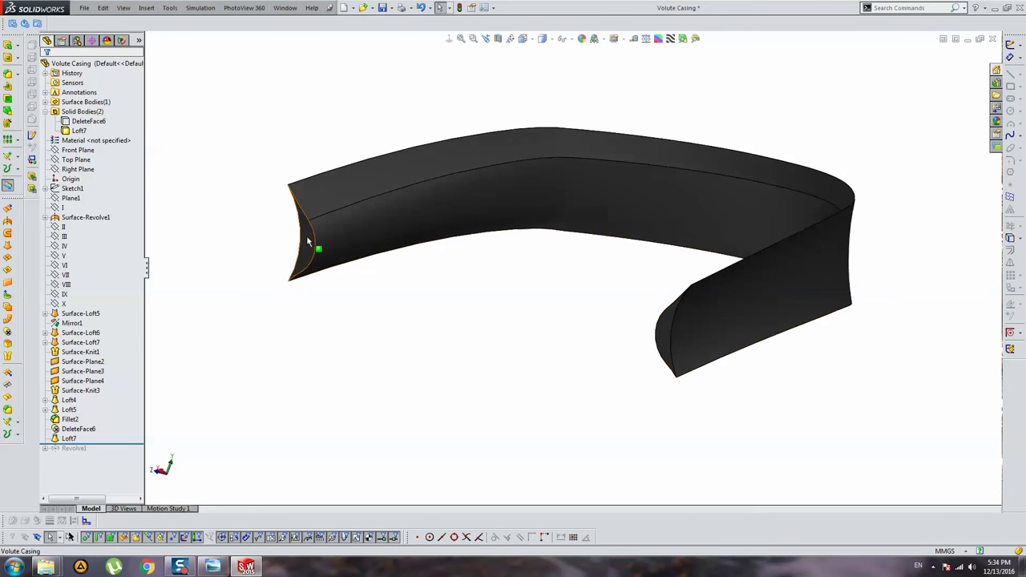
click(307, 243)
click(468, 40)
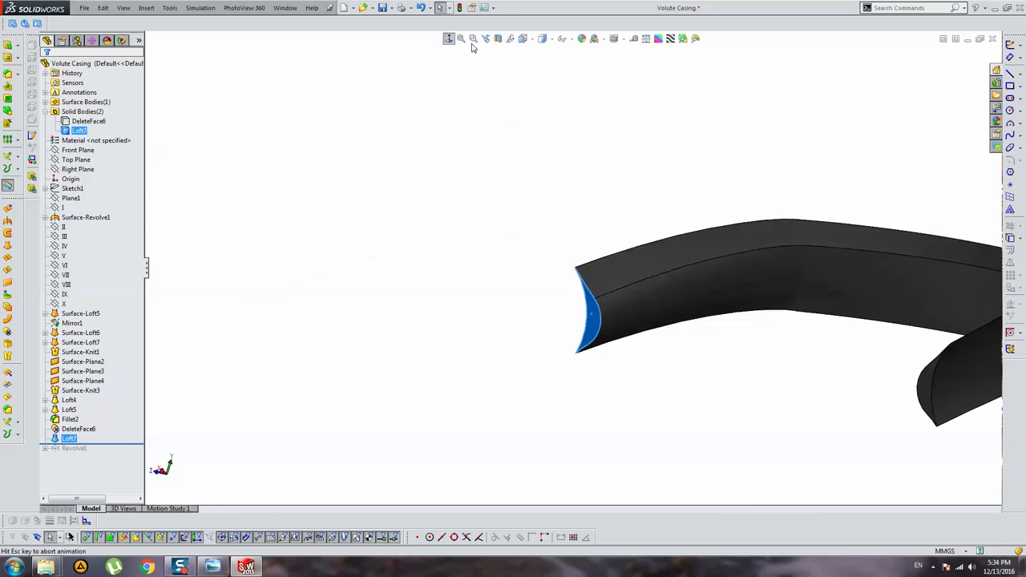
click(996, 71)
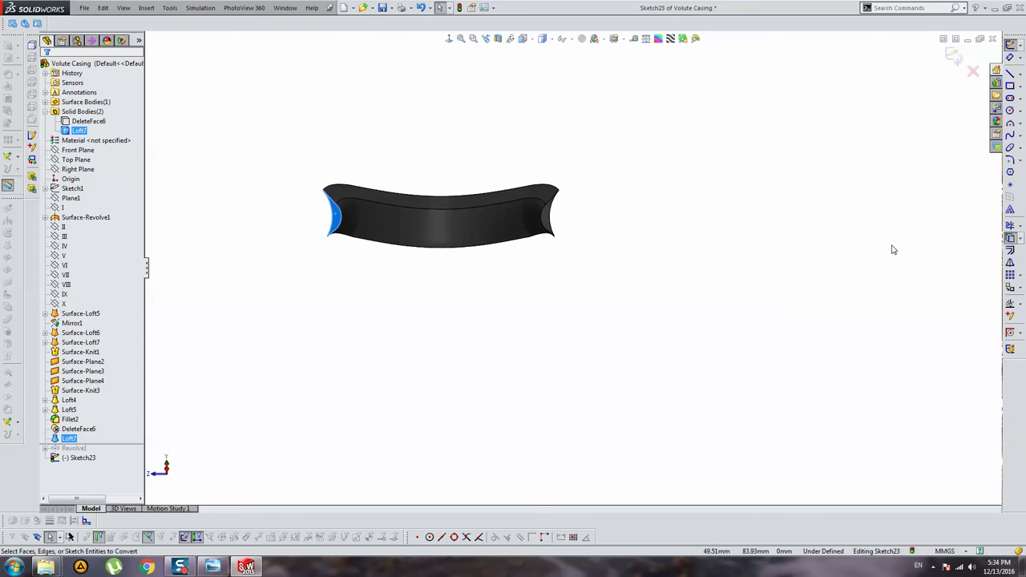
Select and clear the end face and edges at the Loft7 strip's ends in Sketch23.
click(654, 182)
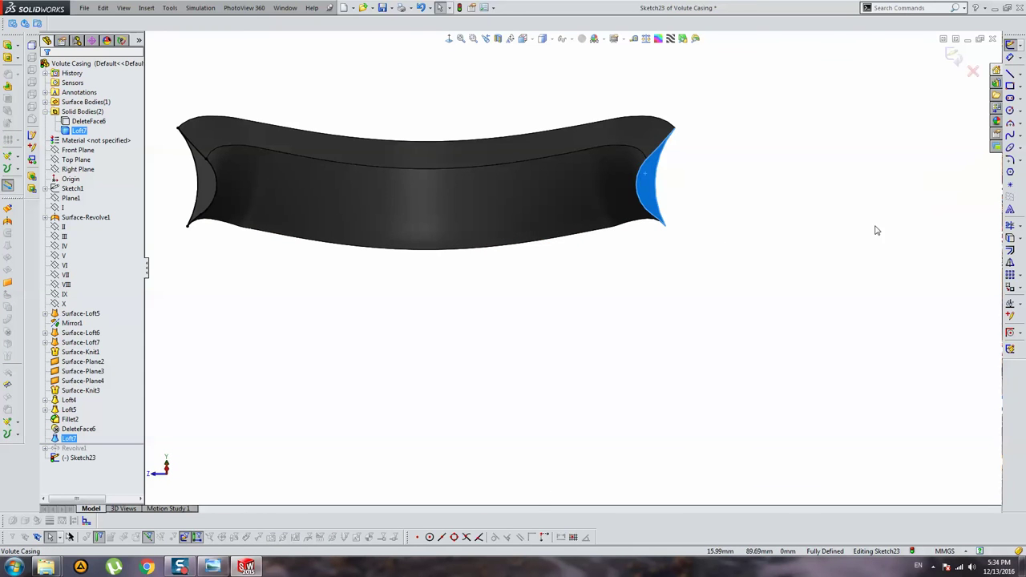
click(885, 247)
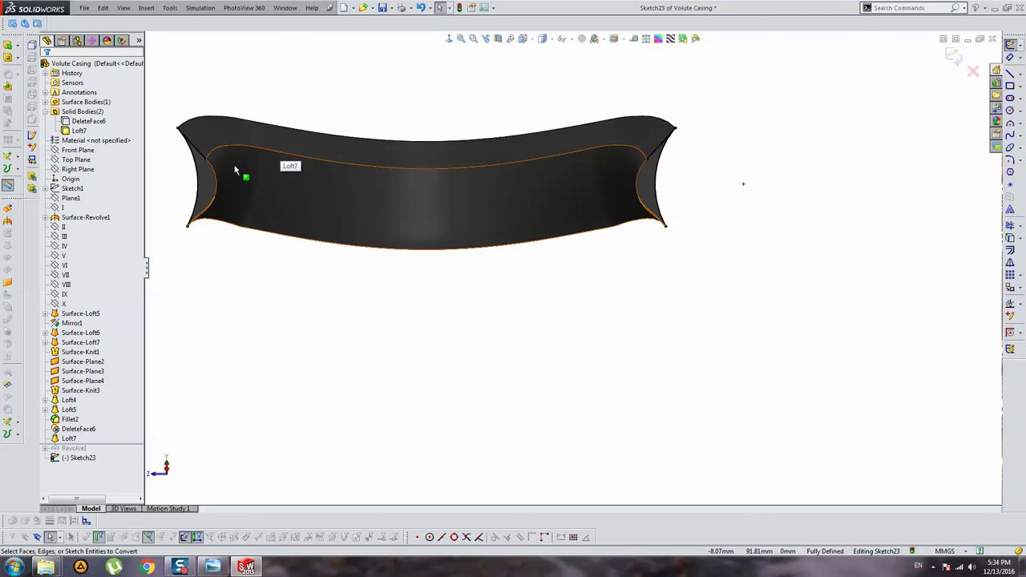
drag(275, 97, 216, 217)
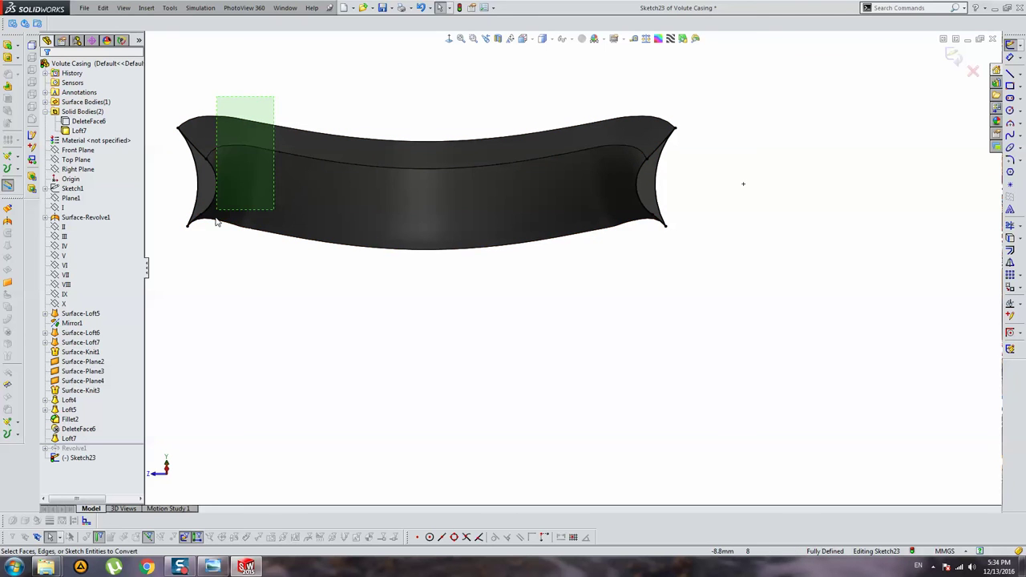
scroll(229, 217, down, 5)
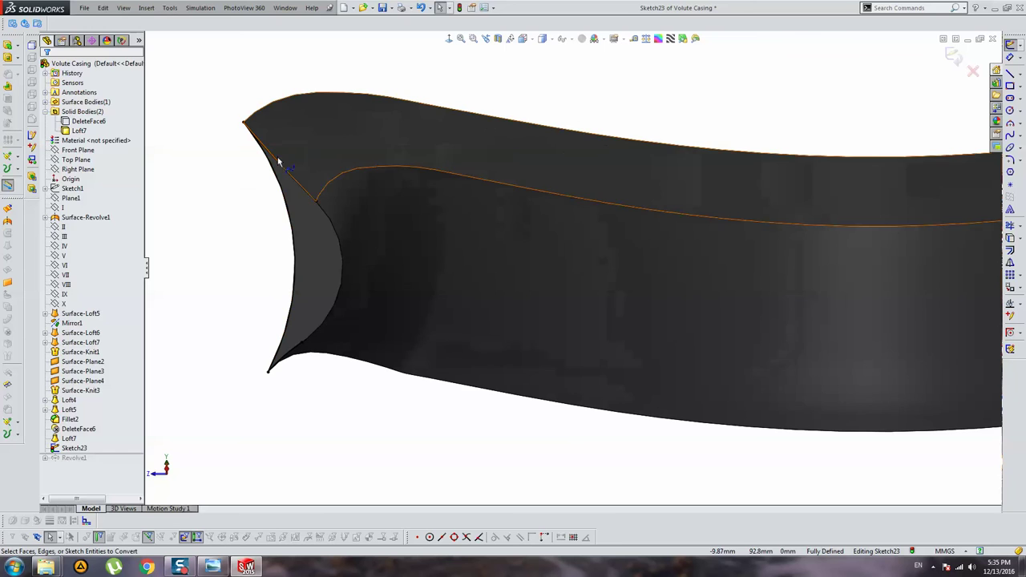
click(298, 354)
scroll(424, 284, up, 3)
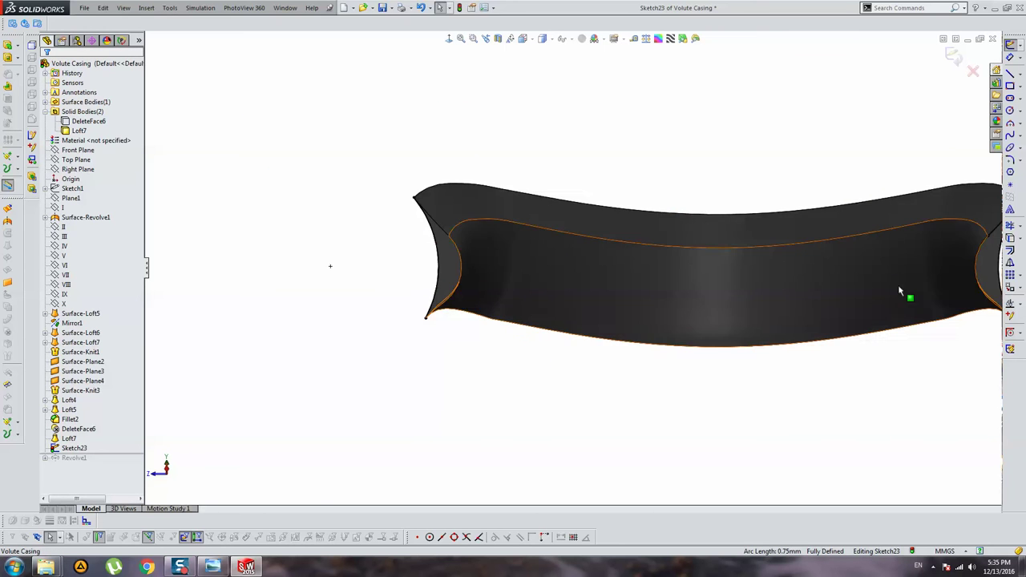
scroll(898, 285, up, 2)
scroll(878, 275, down, 2)
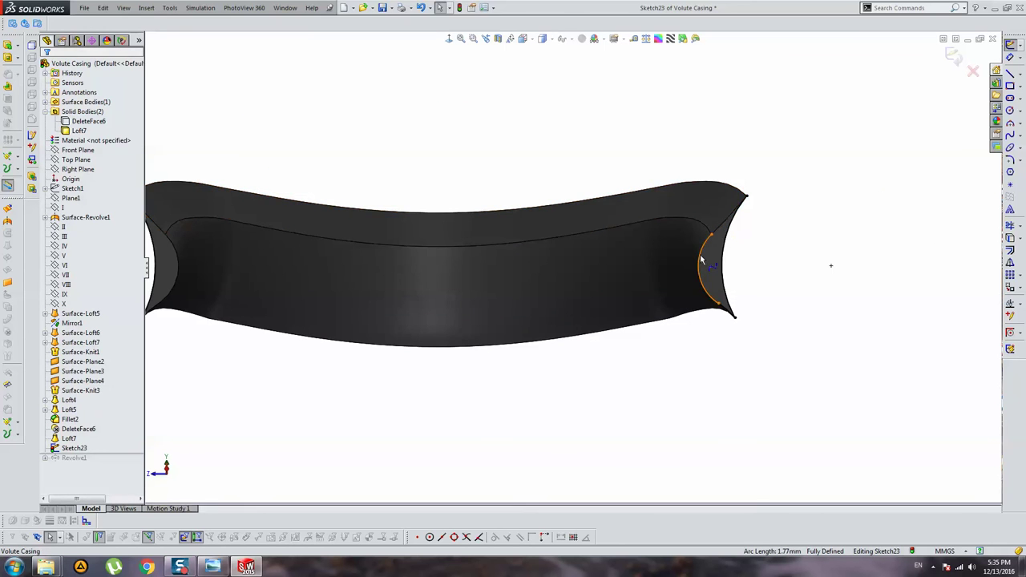
scroll(736, 319, down, 3)
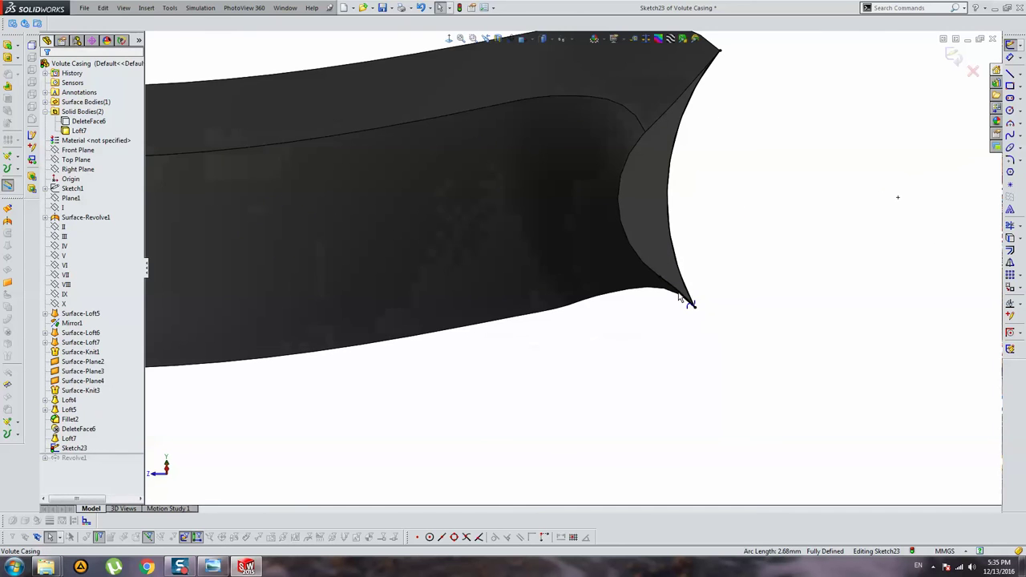
Draw a bottom and a top three-point arc spanning the loft's end tips.
click(1011, 125)
scroll(564, 332, up, 5)
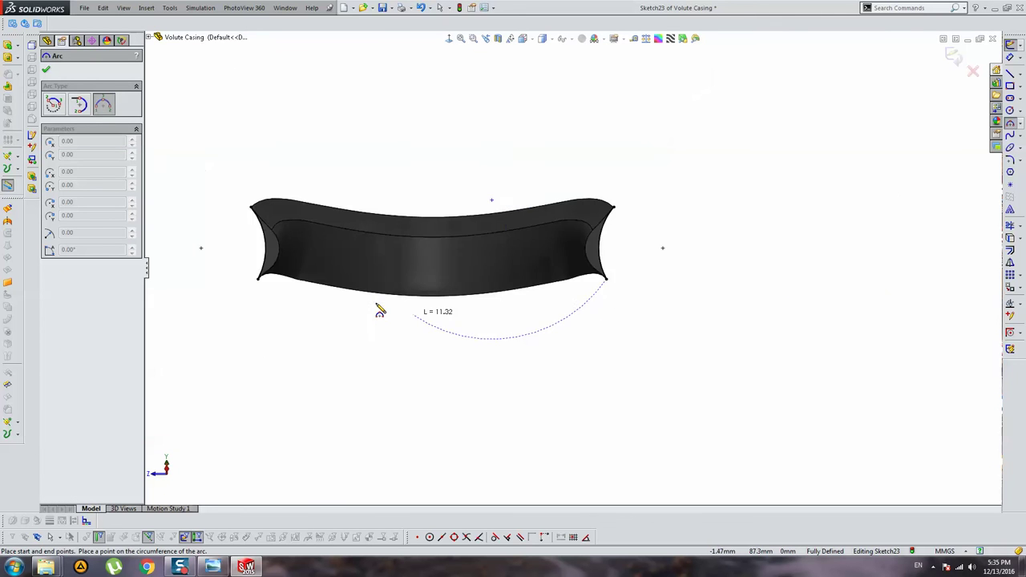
scroll(321, 305, down, 3)
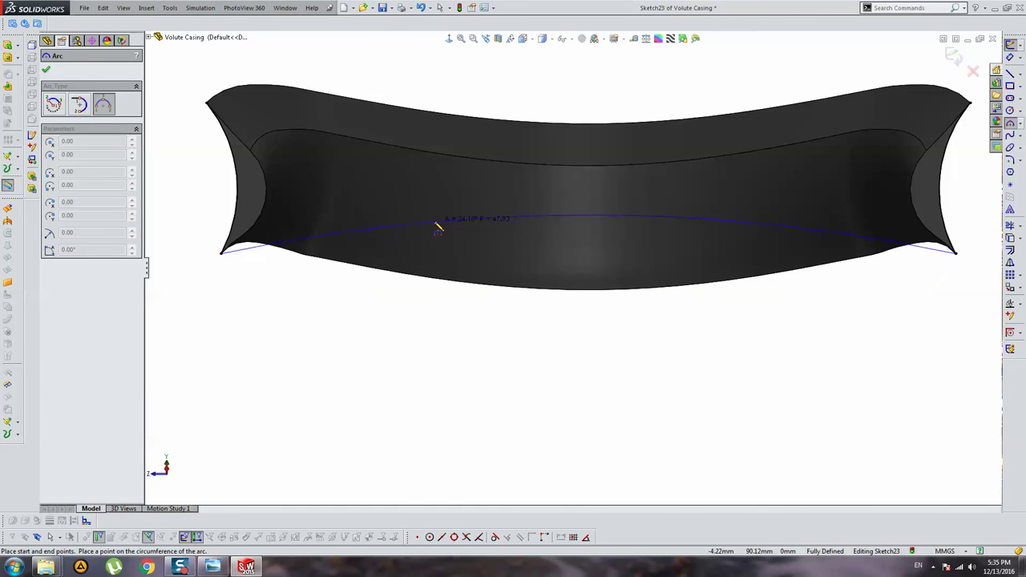
click(438, 228)
click(211, 103)
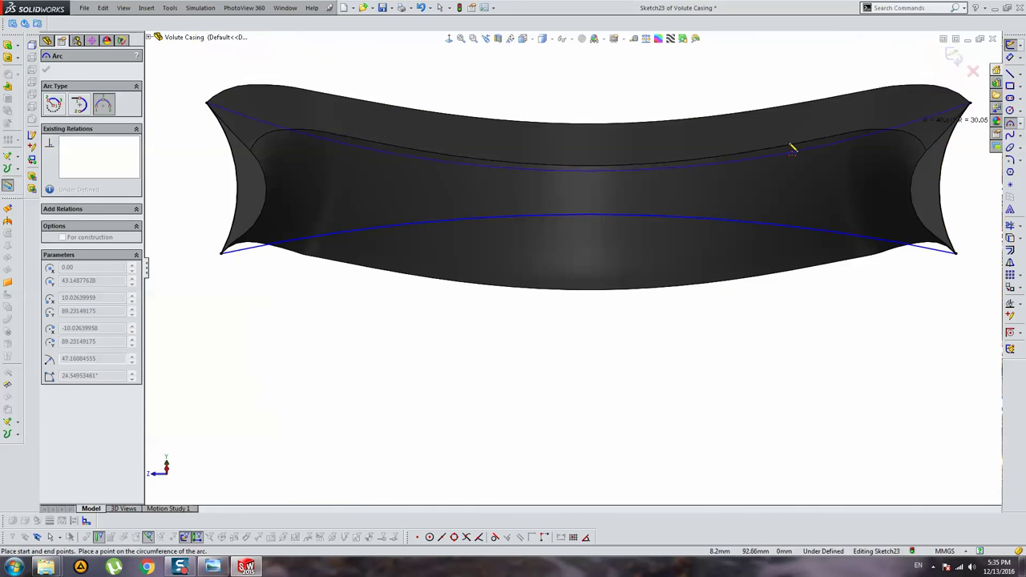
click(696, 166)
key(Escape)
scroll(591, 178, up, 3)
middle_drag(591, 178, 564, 193)
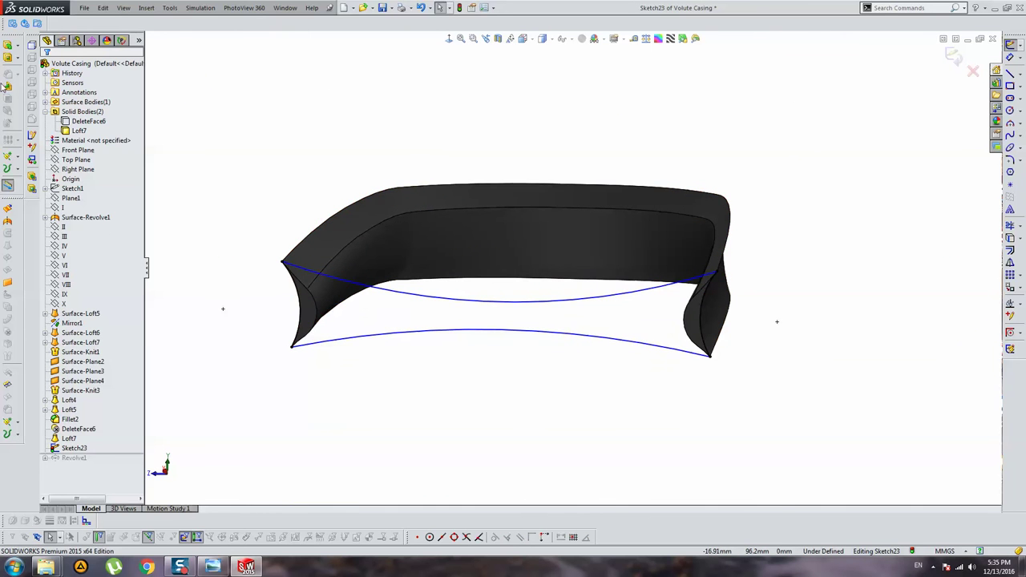
Extrude Sketch23 as a trial Boss-Extrude and show the hidden DeleteFace6 casing body.
click(8, 48)
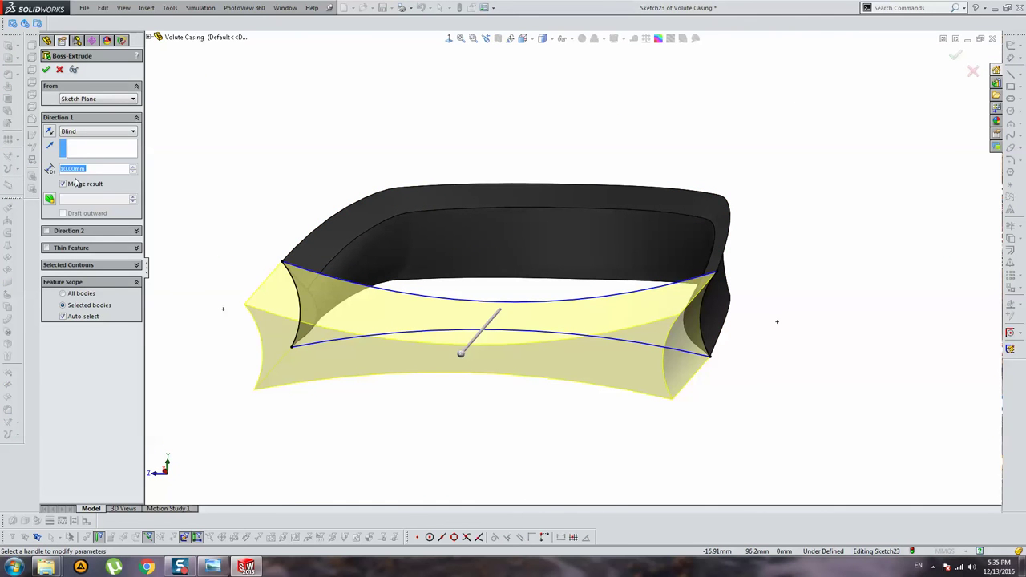
key(Return)
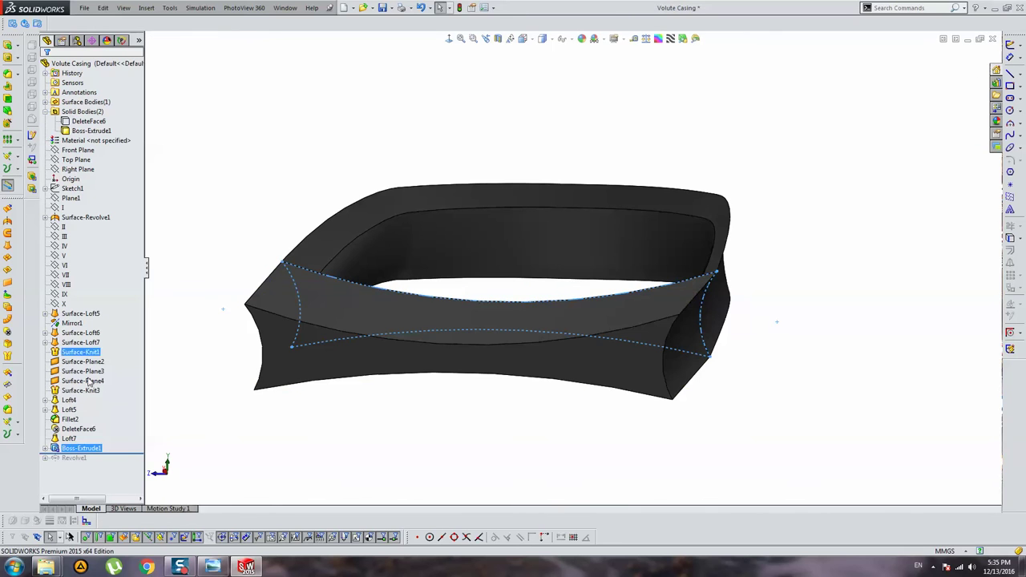
click(89, 121)
click(77, 100)
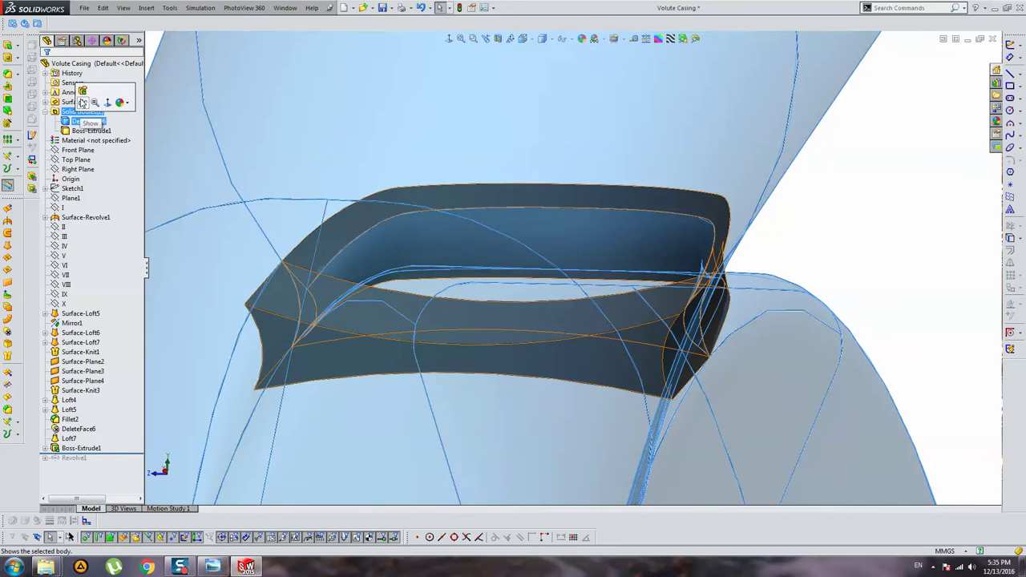
scroll(377, 268, up, 3)
scroll(718, 386, up, 2)
scroll(660, 222, down, 5)
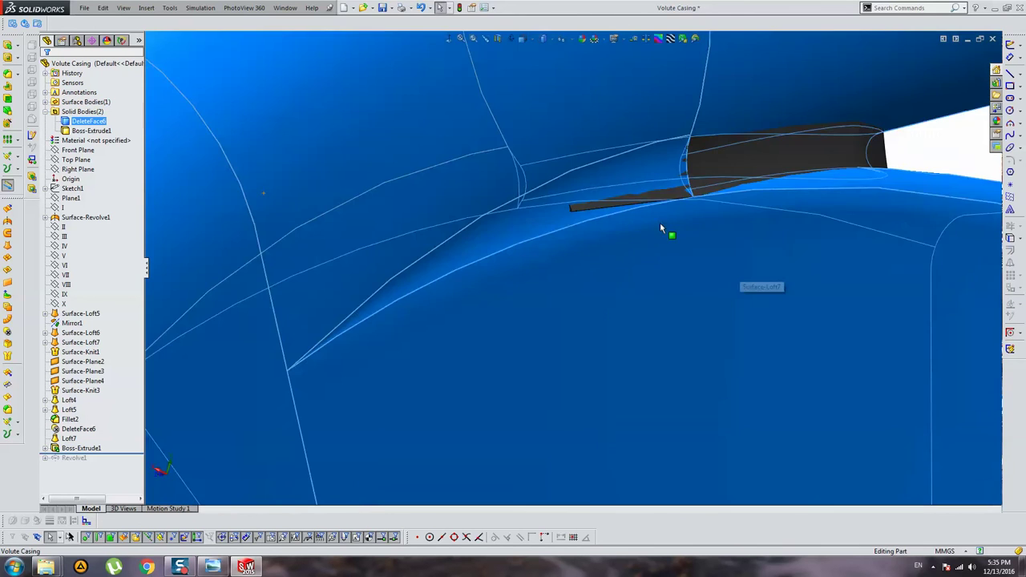
scroll(650, 239, down, 2)
mouse_move(650, 240)
middle_down()
mouse_move(679, 208)
mouse_move(219, 232)
middle_up()
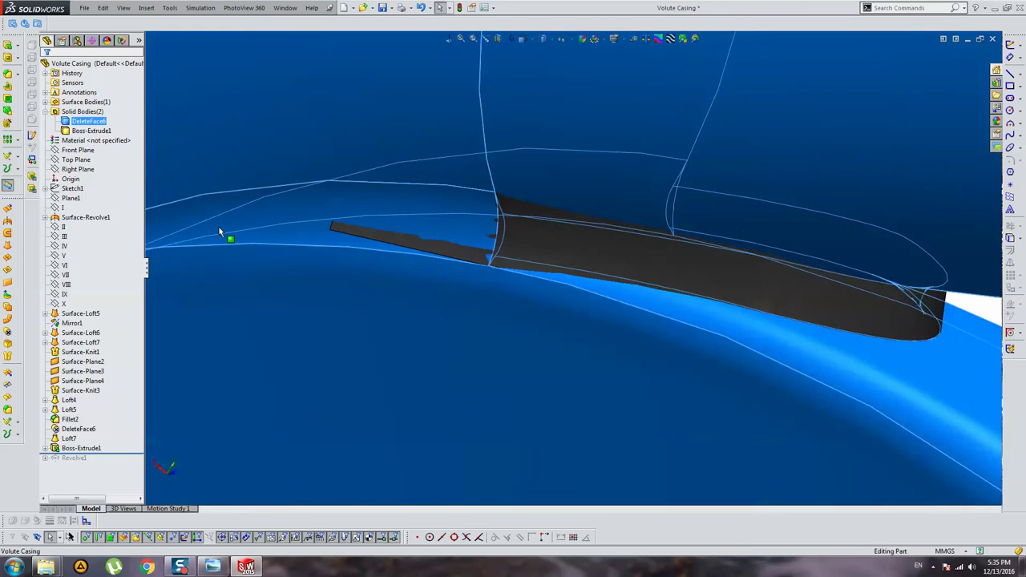
Delete the trial Boss-Extrude1 feature from the tree.
click(81, 448)
key(Delete)
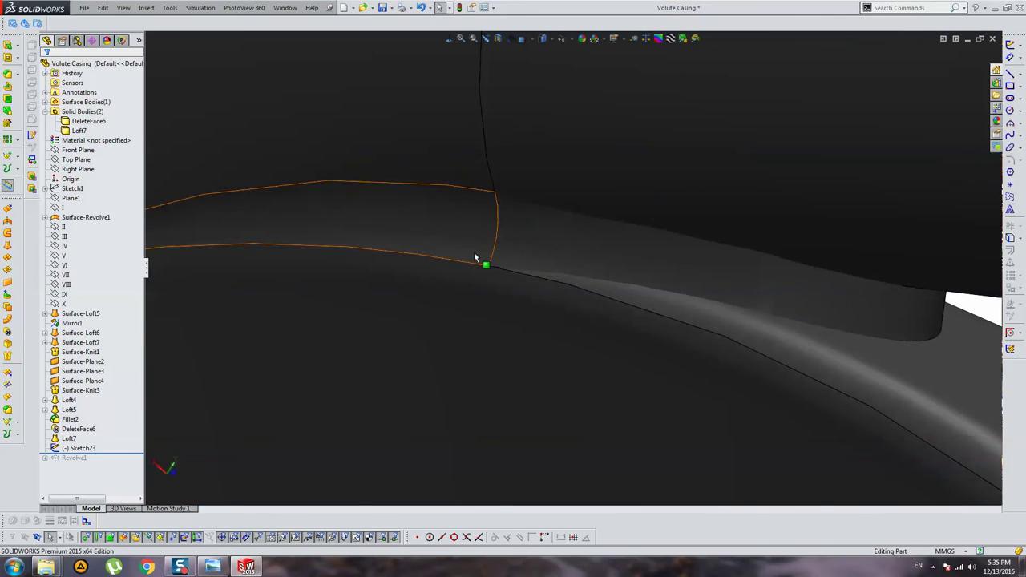
mouse_move(475, 258)
middle_down()
mouse_move(513, 219)
mouse_move(474, 224)
mouse_move(481, 214)
mouse_move(767, 283)
mouse_move(710, 259)
mouse_move(703, 289)
mouse_move(557, 258)
mouse_move(644, 283)
mouse_move(687, 277)
mouse_move(699, 294)
middle_up()
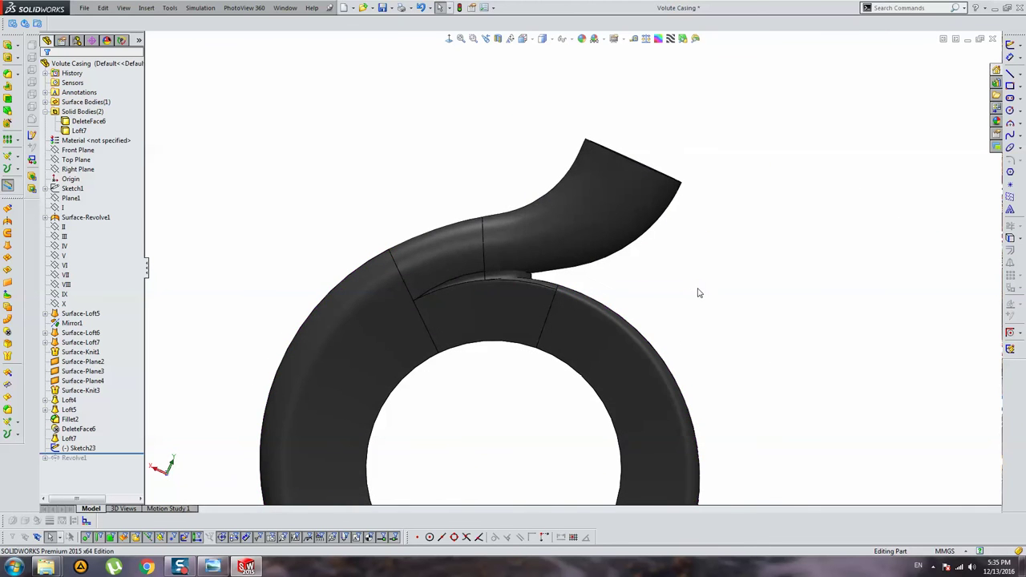
scroll(502, 275, down, 5)
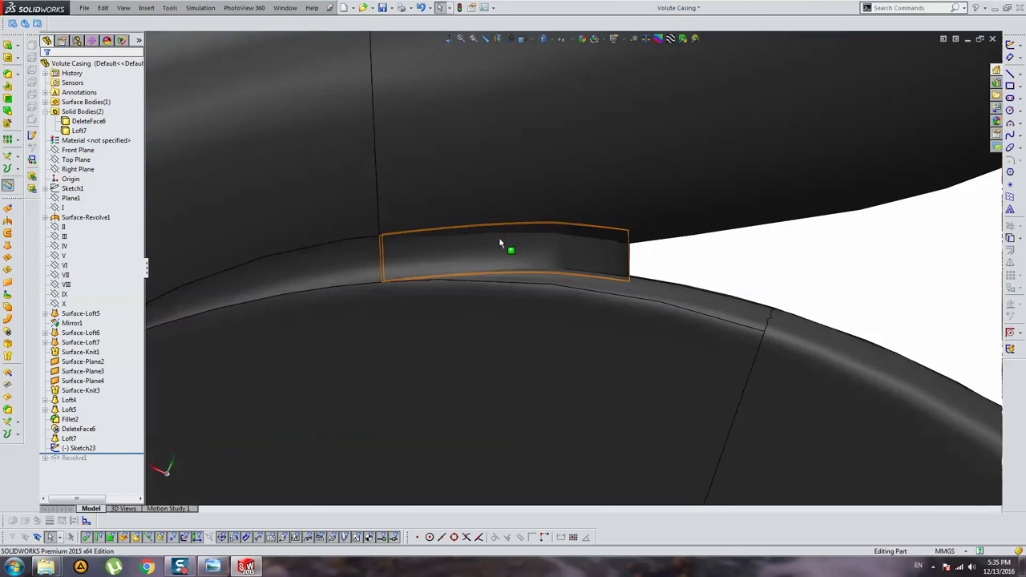
scroll(509, 248, up, 2)
scroll(481, 233, up, 2)
click(481, 231)
scroll(481, 231, up, 2)
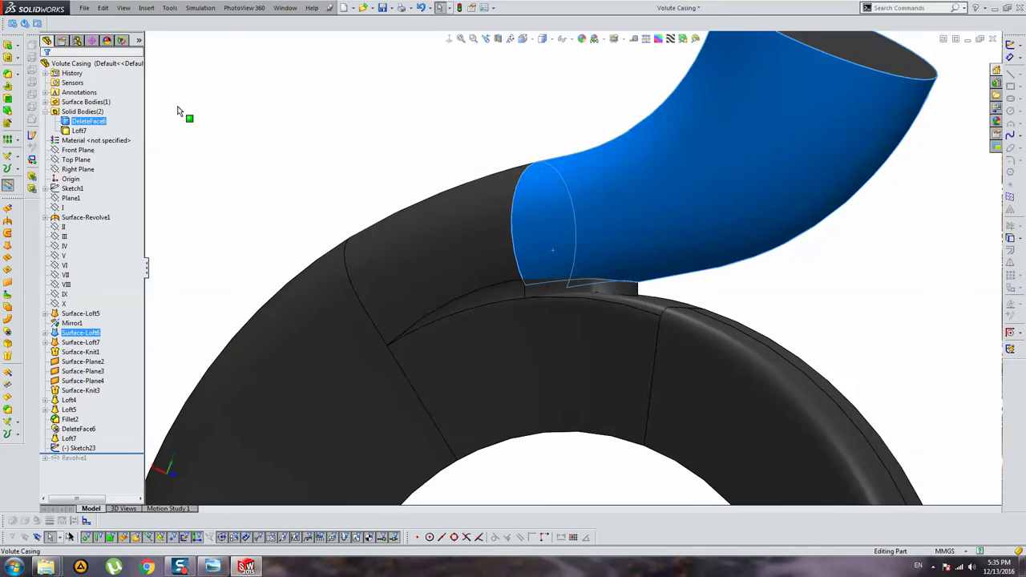
click(84, 121)
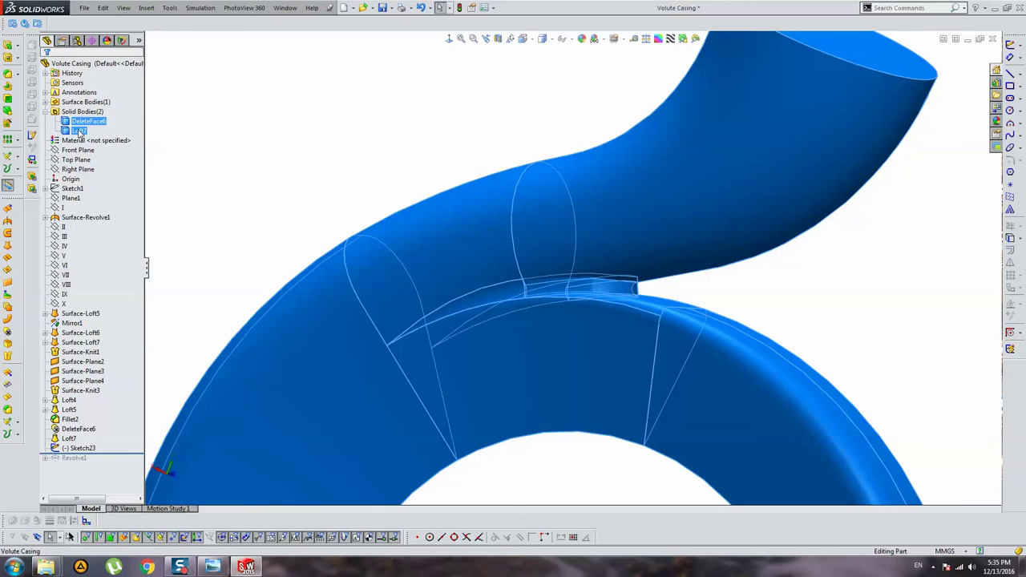
right_click(79, 132)
click(104, 182)
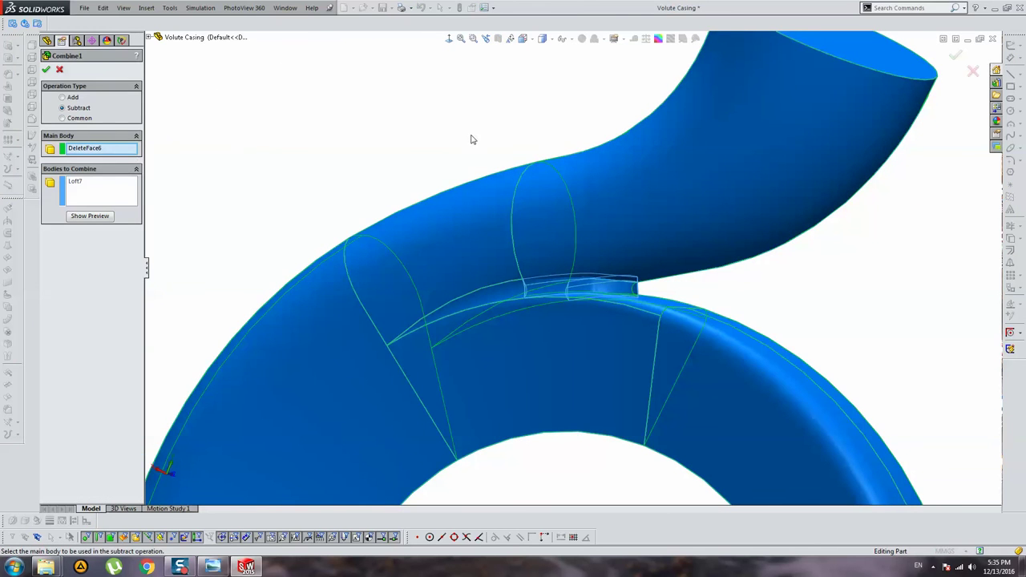
click(70, 98)
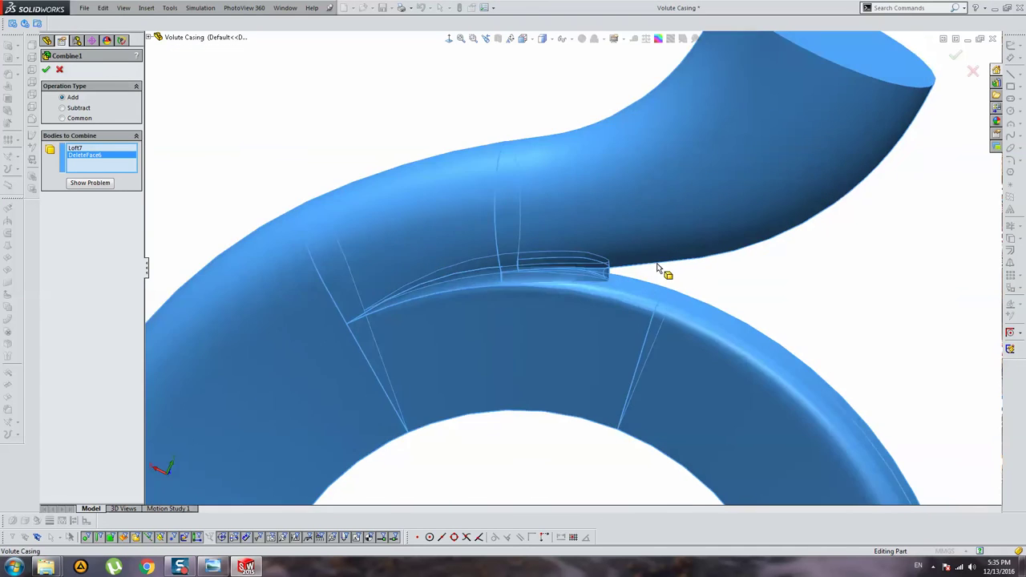
scroll(665, 270, down, 5)
mouse_move(610, 239)
middle_down()
mouse_move(561, 248)
mouse_move(561, 259)
mouse_move(609, 229)
mouse_move(616, 264)
mouse_move(570, 265)
mouse_move(502, 289)
mouse_move(449, 259)
mouse_move(509, 269)
mouse_move(545, 294)
mouse_move(553, 257)
middle_up()
scroll(509, 269, up, 3)
scroll(481, 264, up, 2)
scroll(545, 294, down, 3)
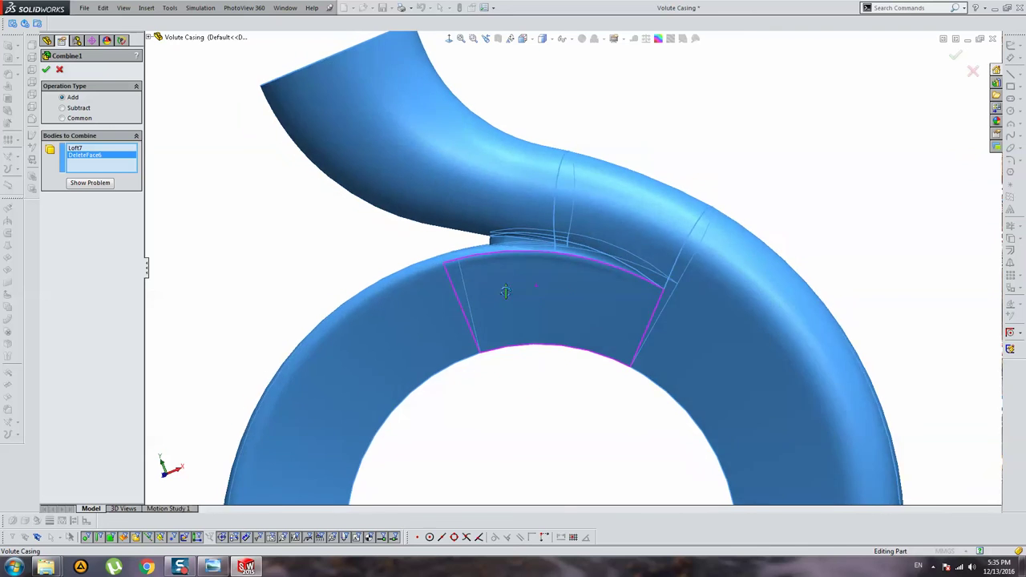
scroll(563, 250, down, 3)
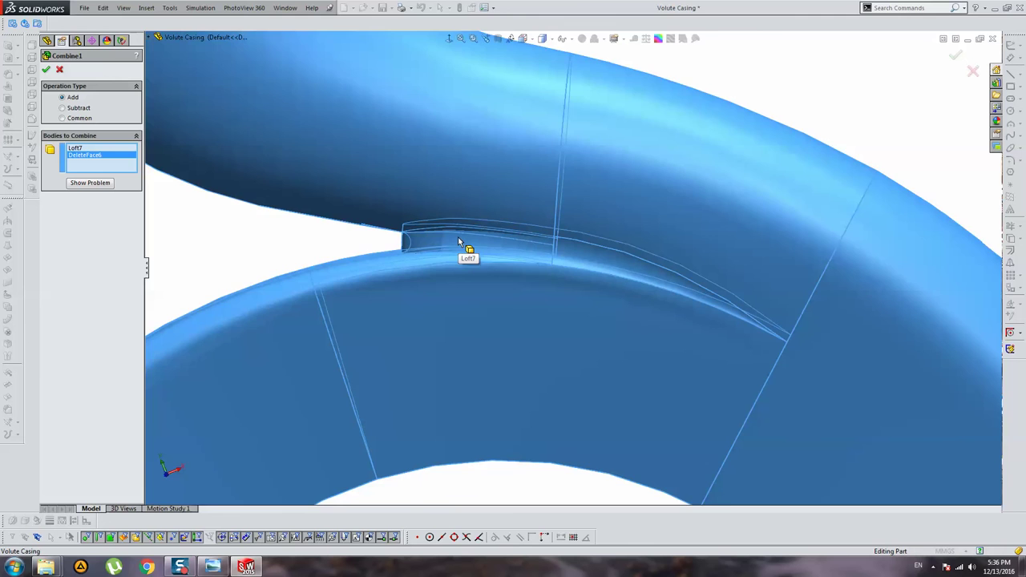
scroll(458, 236, up, 2)
scroll(469, 243, up, 2)
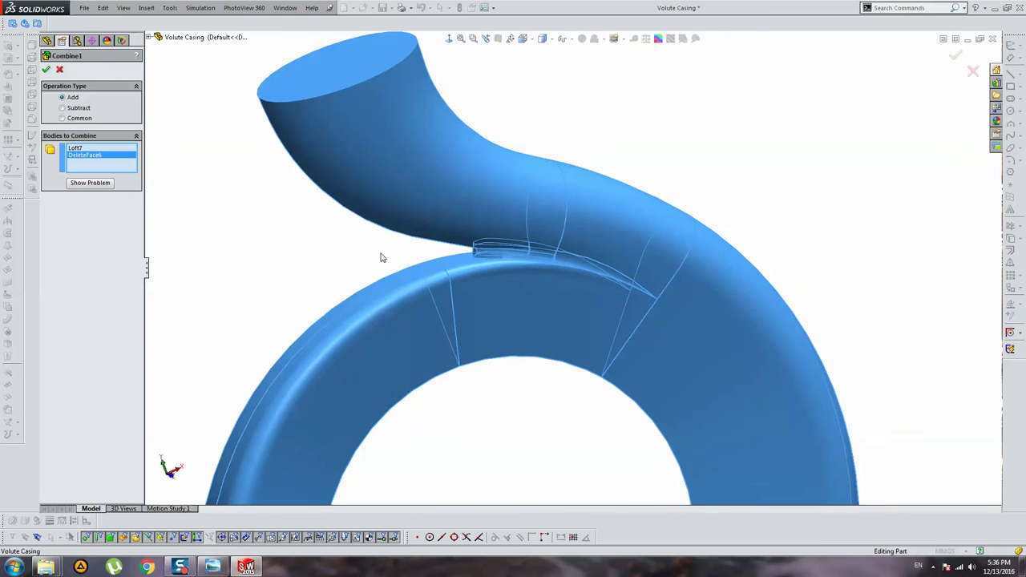
key(Return)
scroll(630, 297, down, 2)
scroll(596, 314, up, 3)
scroll(481, 384, up, 3)
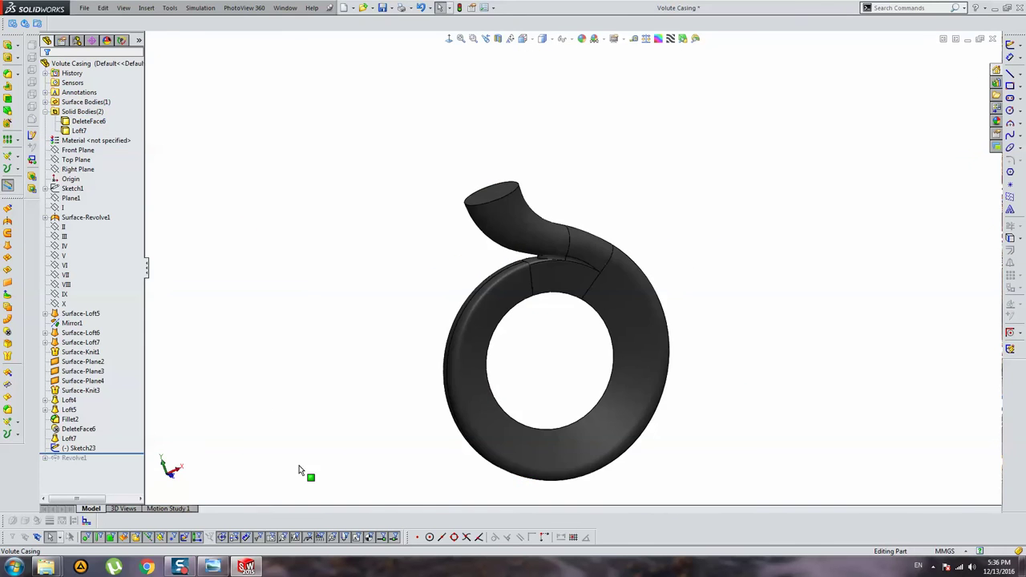